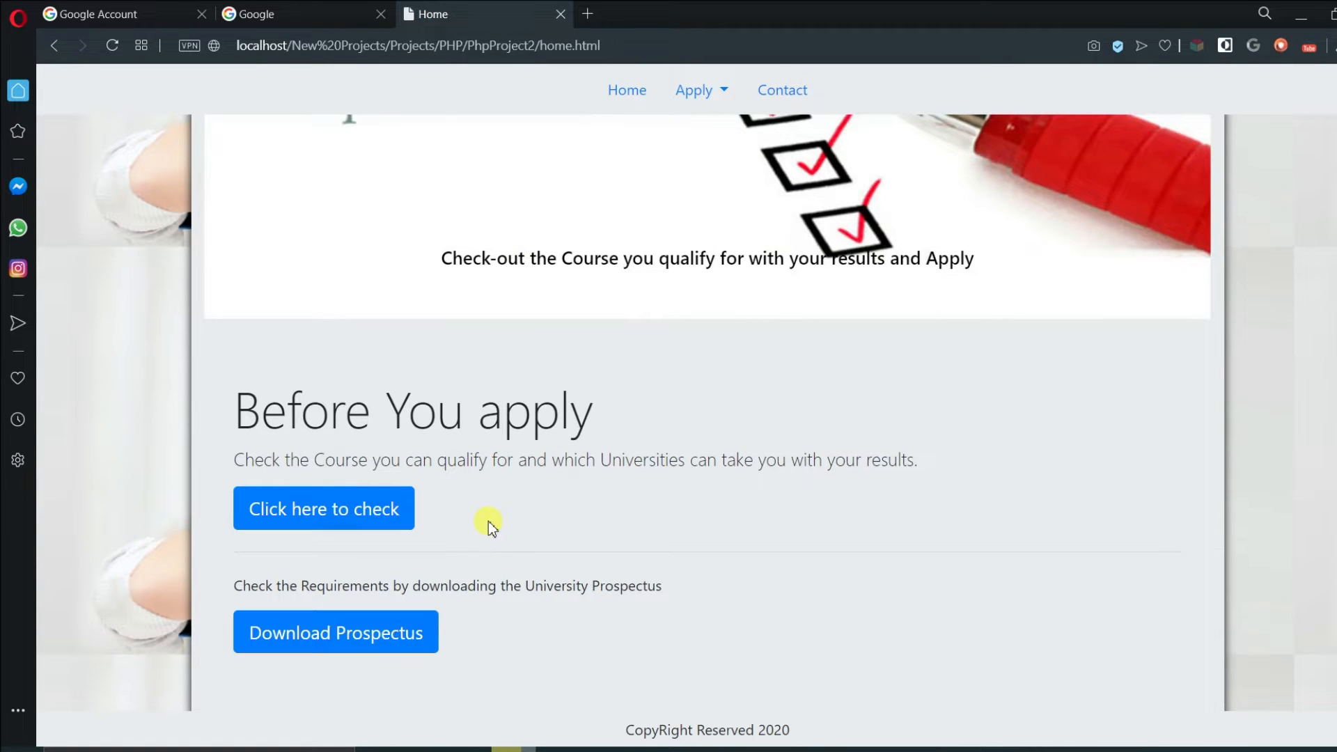
- Choose Calculate APS from the Apply menu in the portal's top navigation
scroll(487, 521, down, 5)
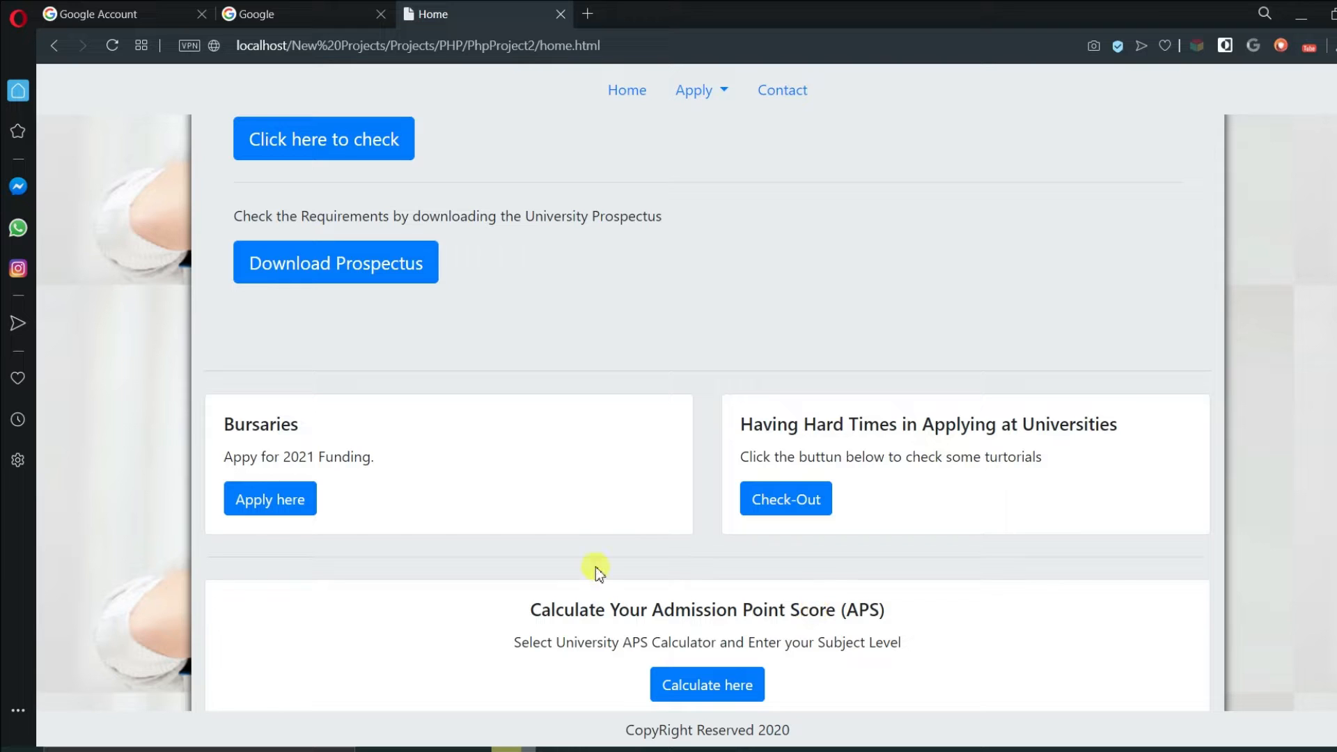
scroll(595, 567, up, 10)
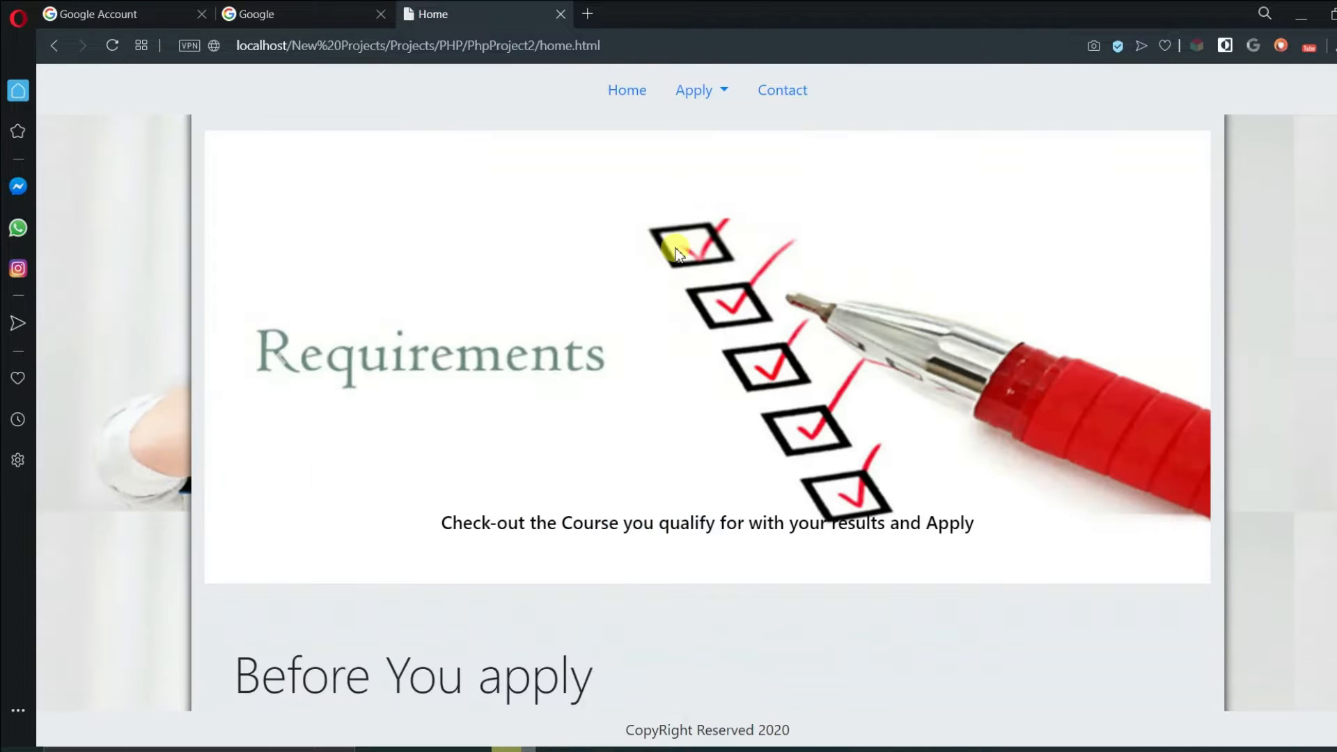
click(728, 99)
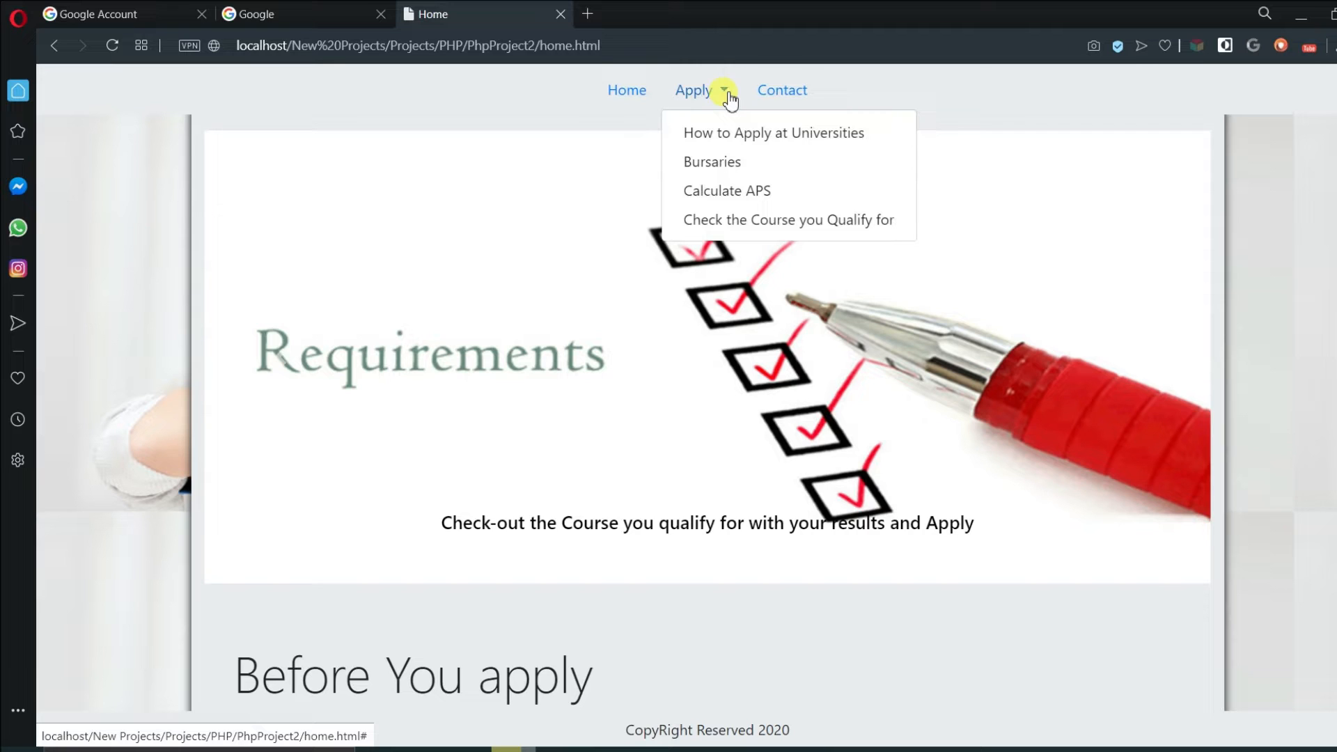
click(727, 190)
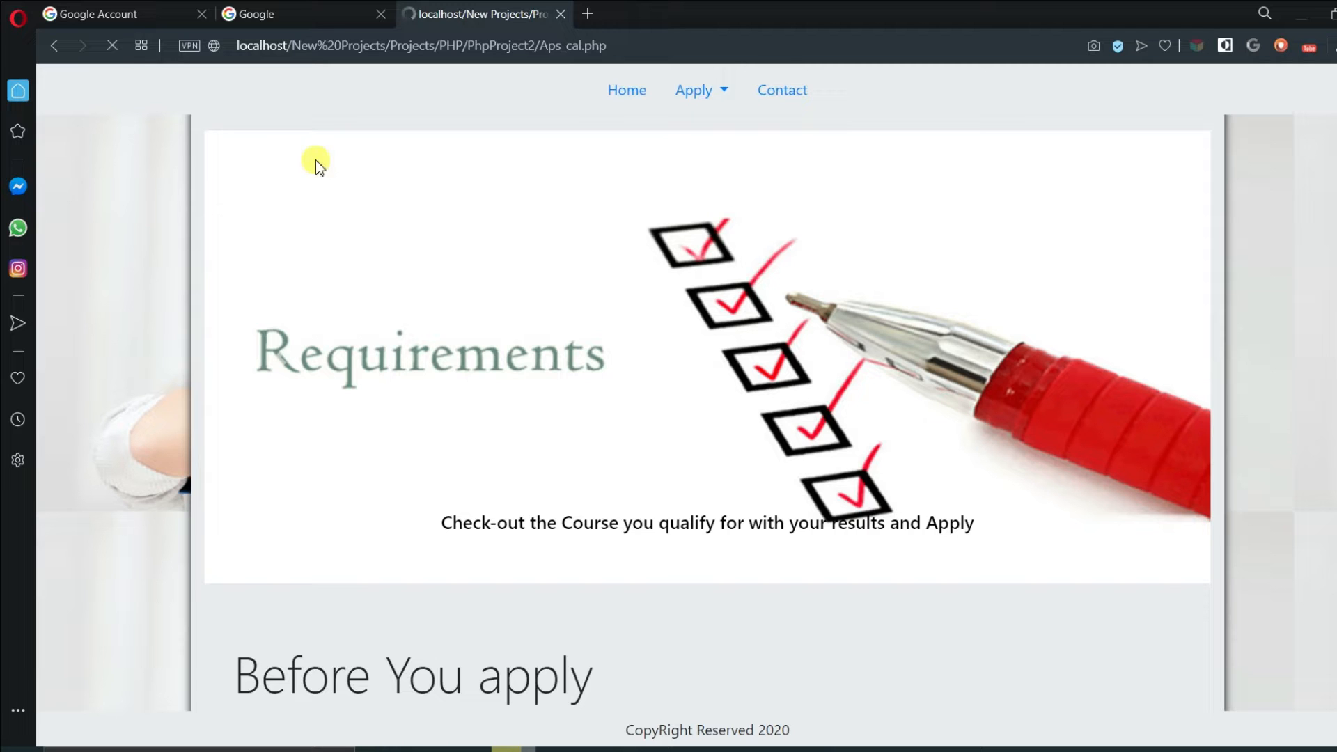
- Fill in the applicant's first name, surname and school, and choose Wits as the university
click(220, 269)
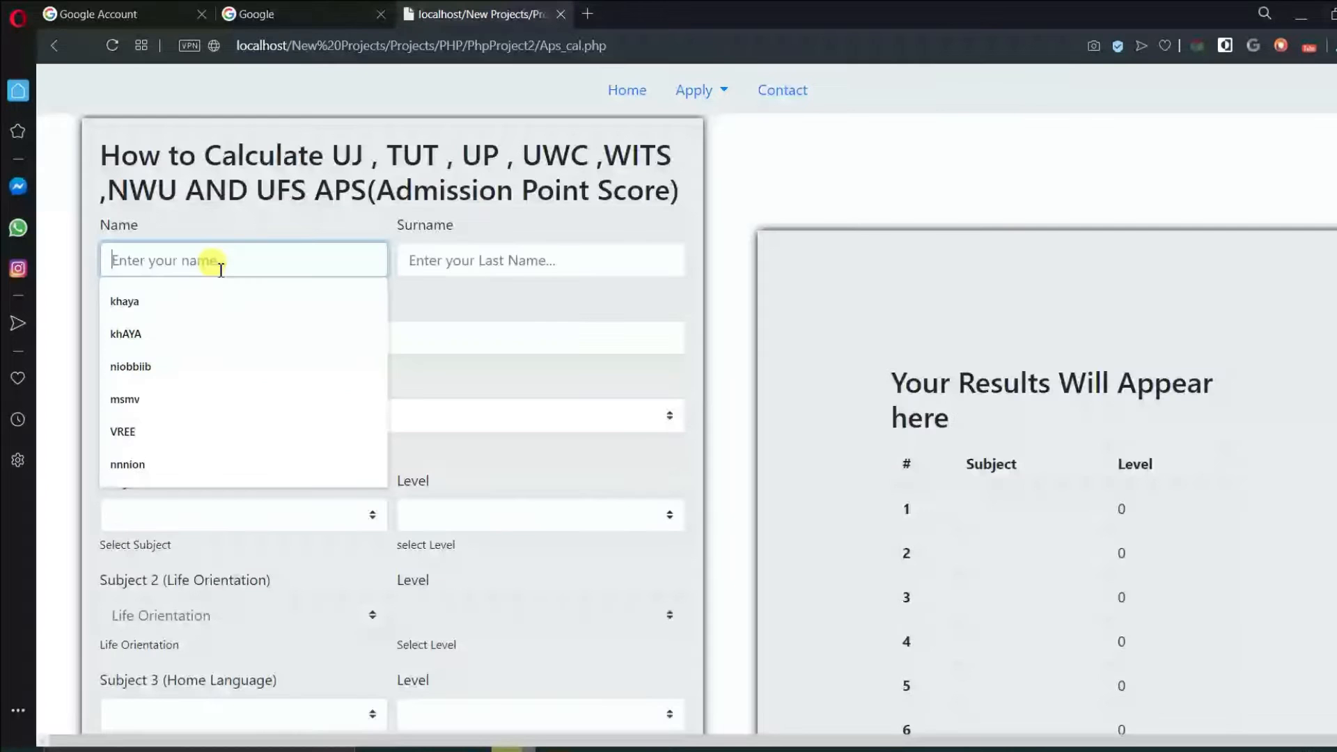
click(201, 314)
key(Tab)
text(adva)
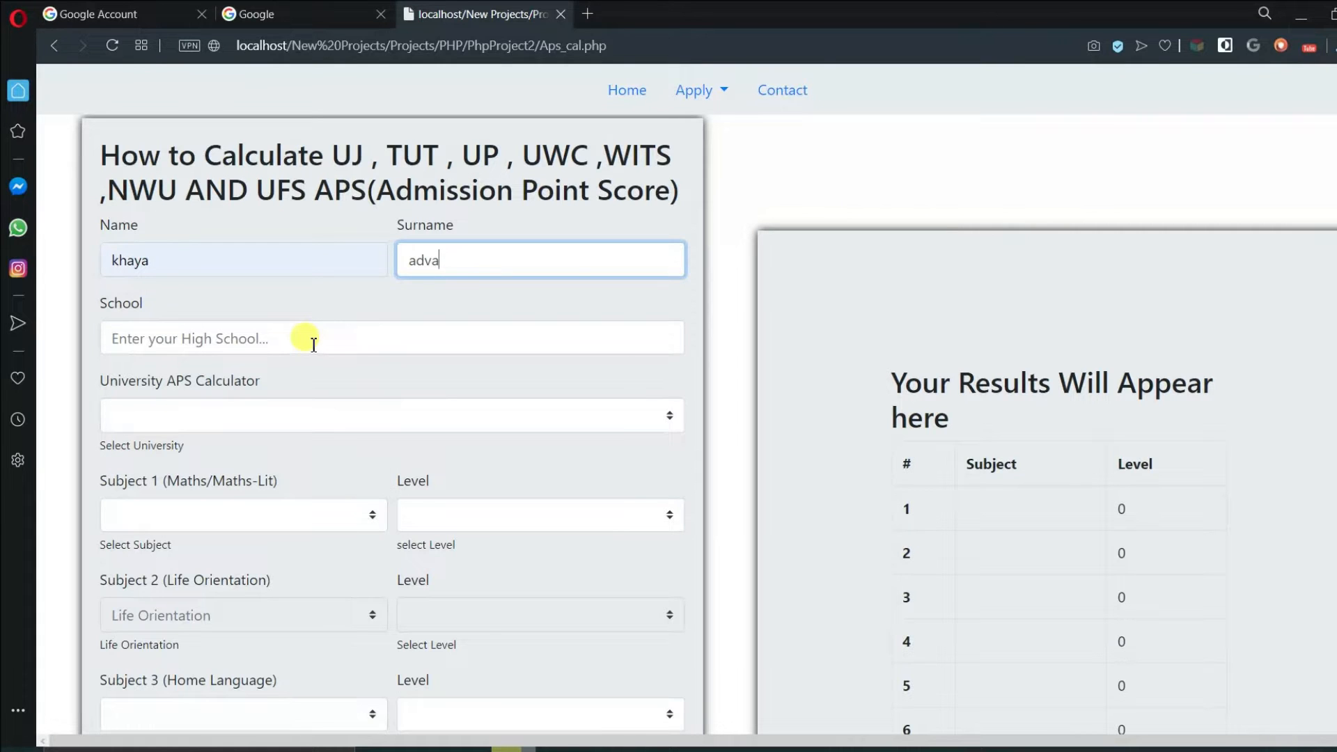
click(313, 345)
text(wevwv)
click(651, 418)
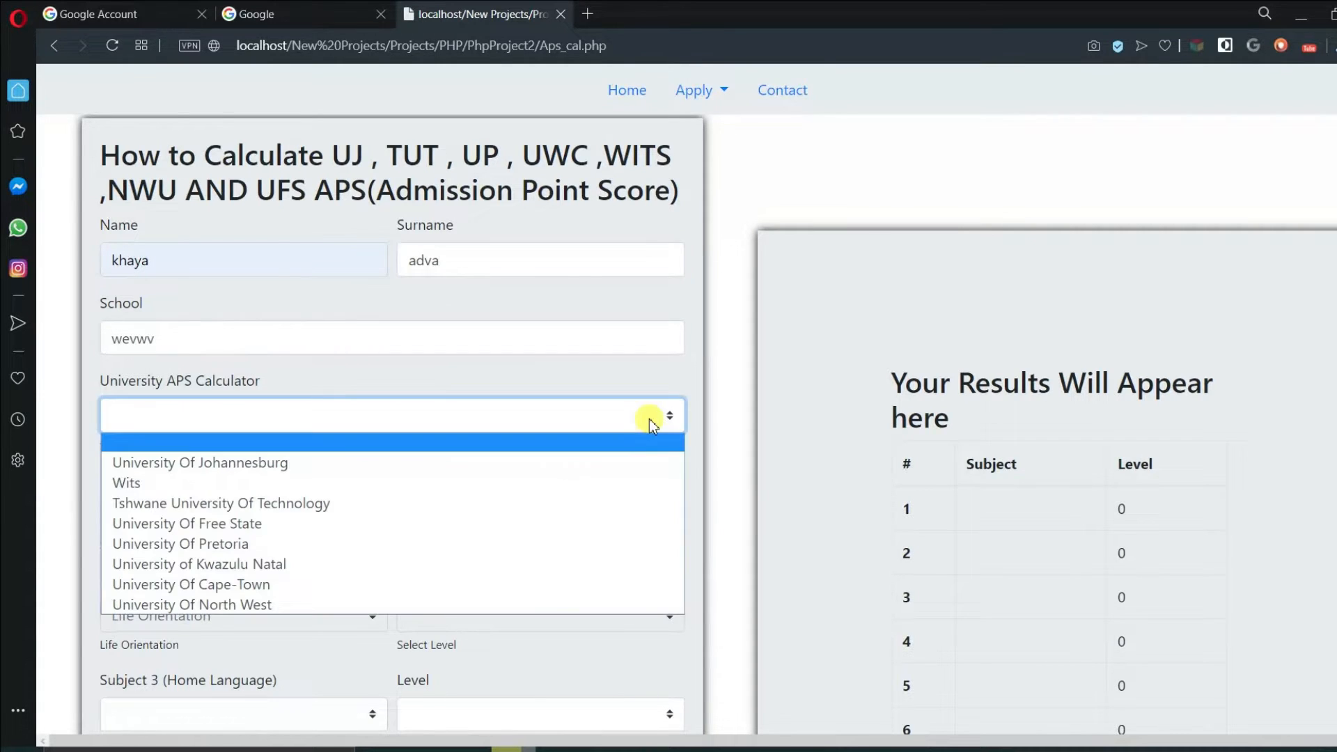
click(576, 483)
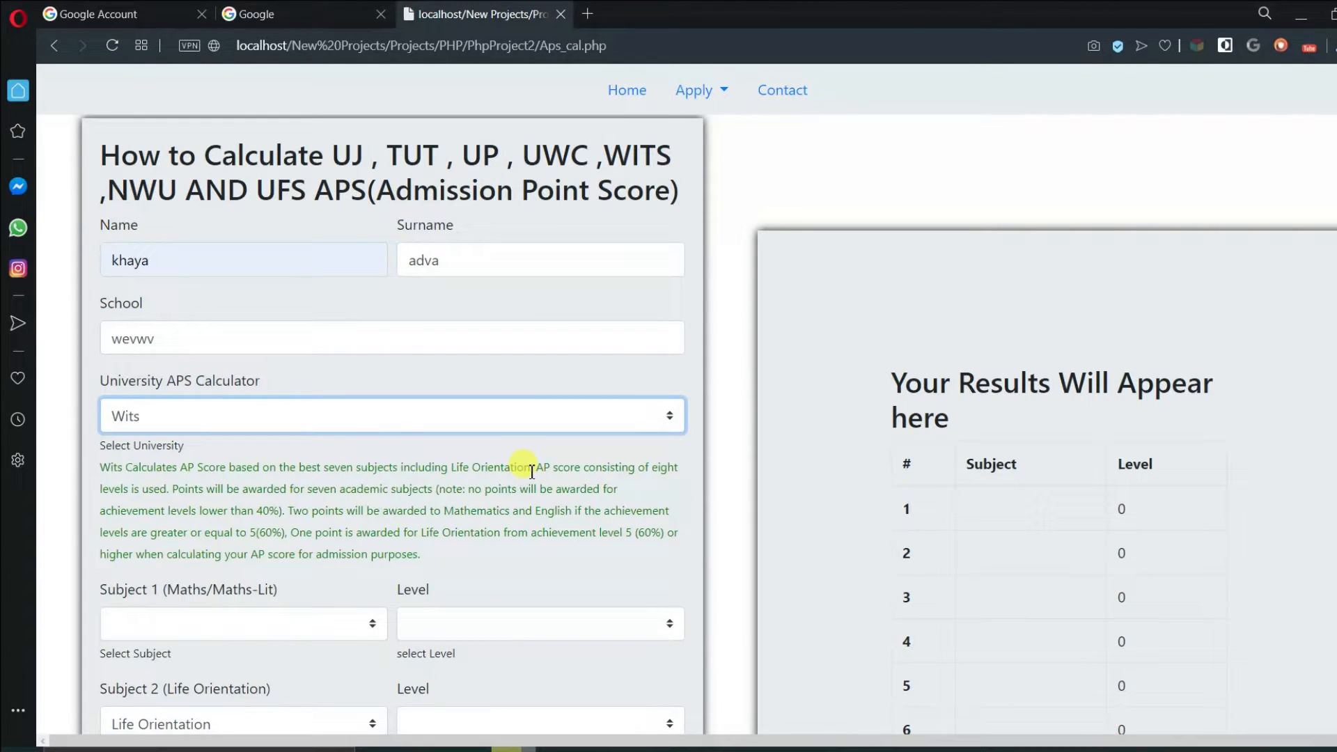
- Set Subject 1 to Mathematical Lit level 7, Subject 3 to level 7 and Subject 4 to level 8
scroll(385, 533, down, 1)
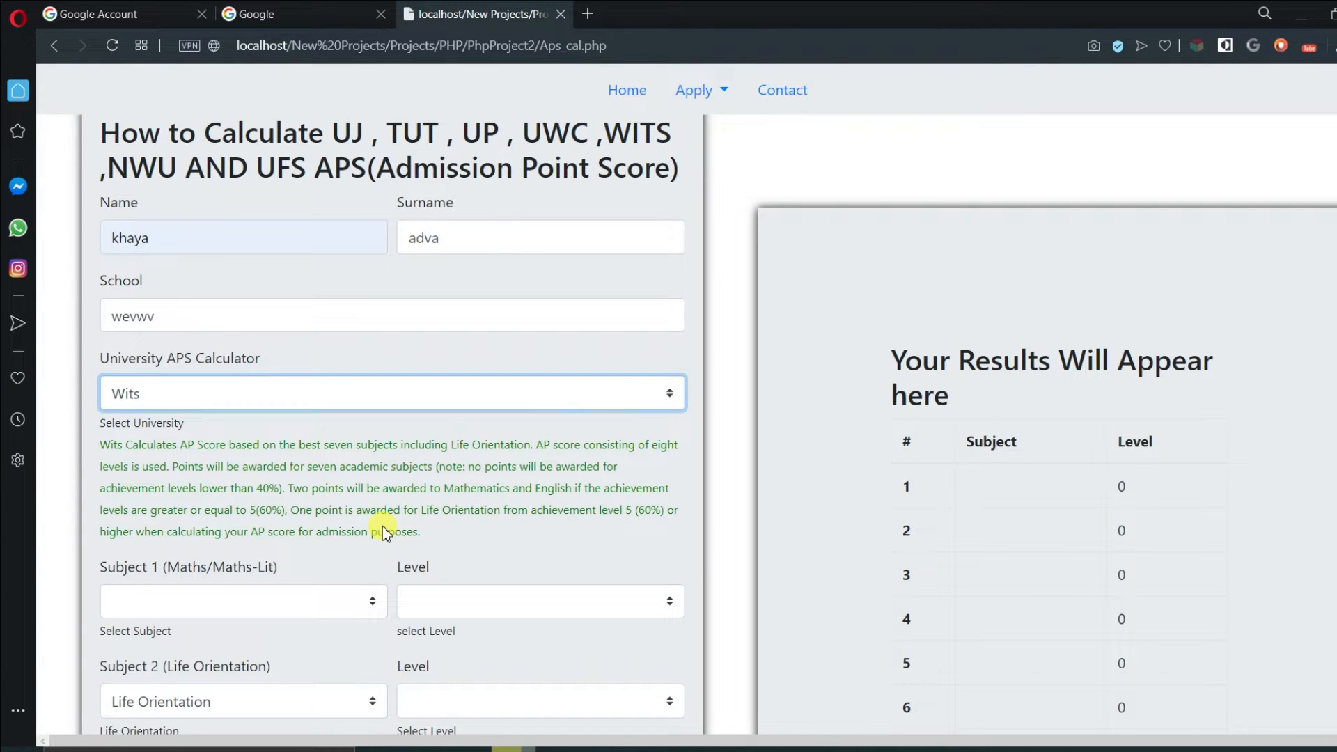
scroll(385, 533, down, 5)
click(362, 265)
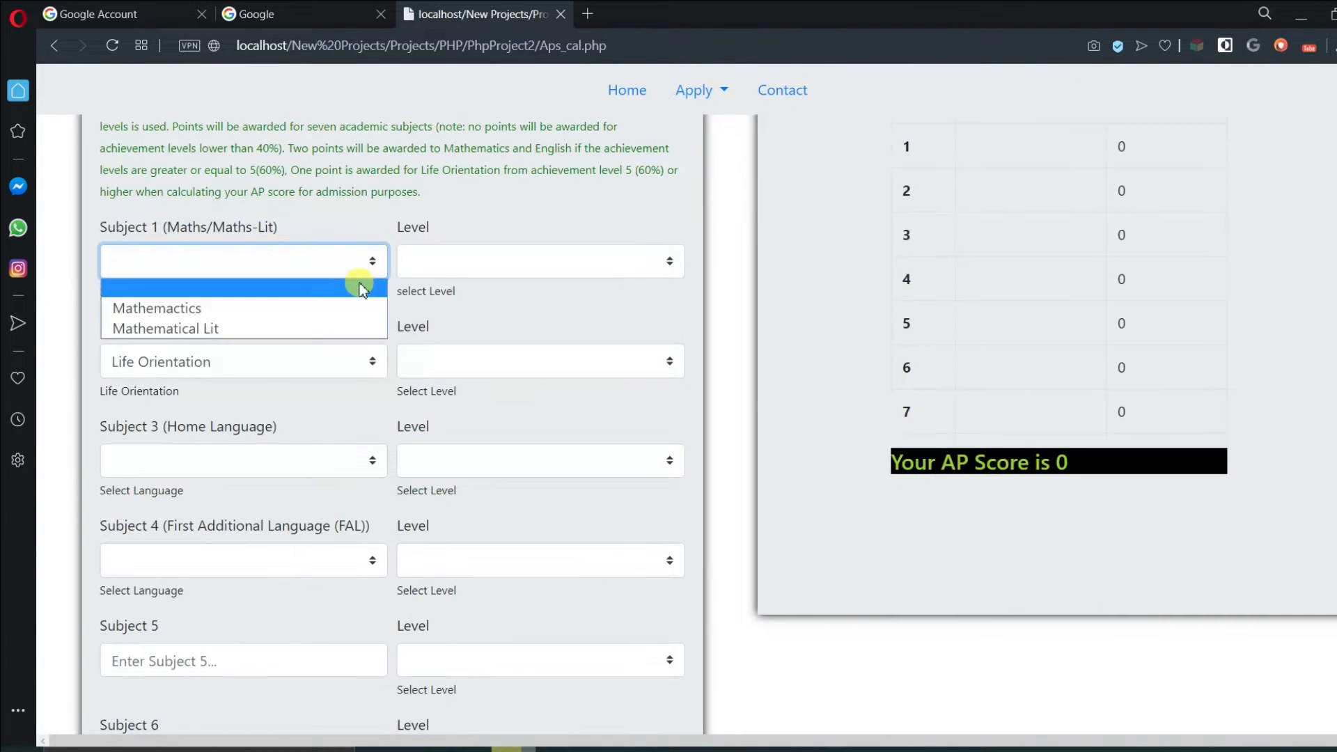
click(352, 328)
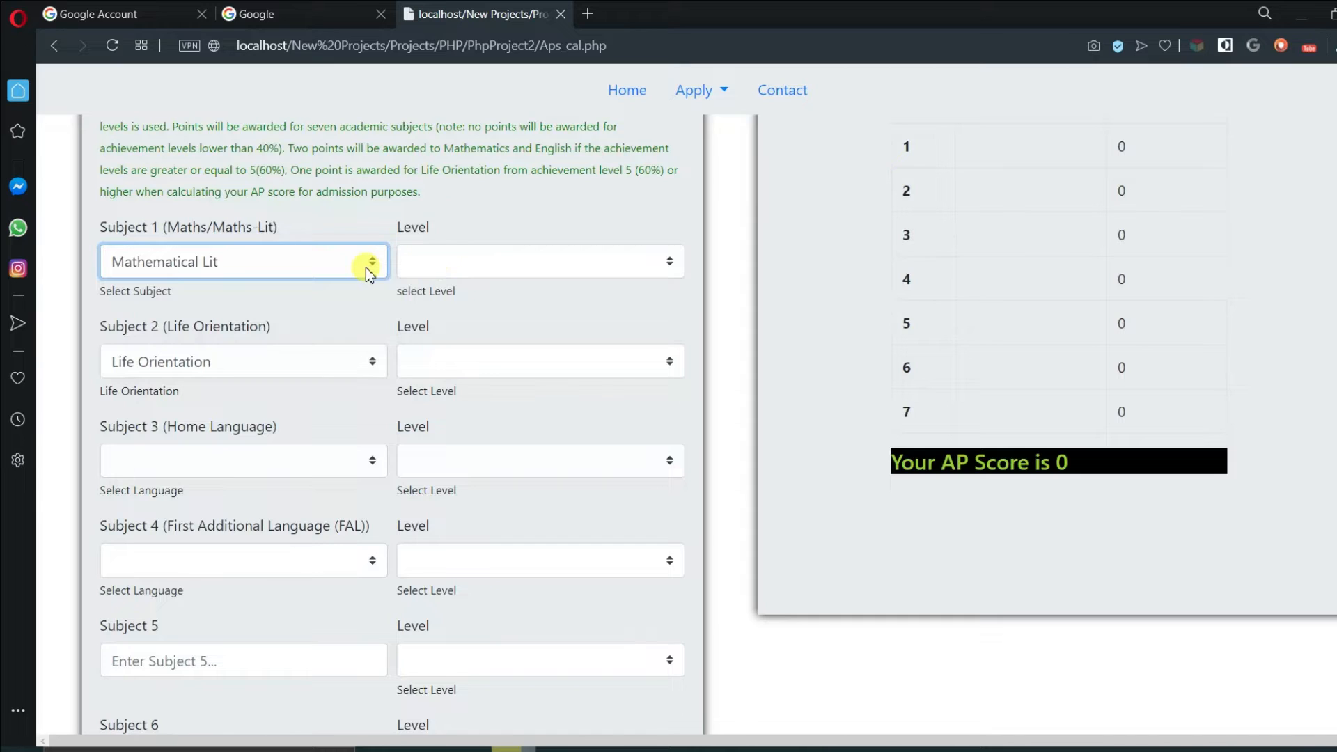
click(418, 266)
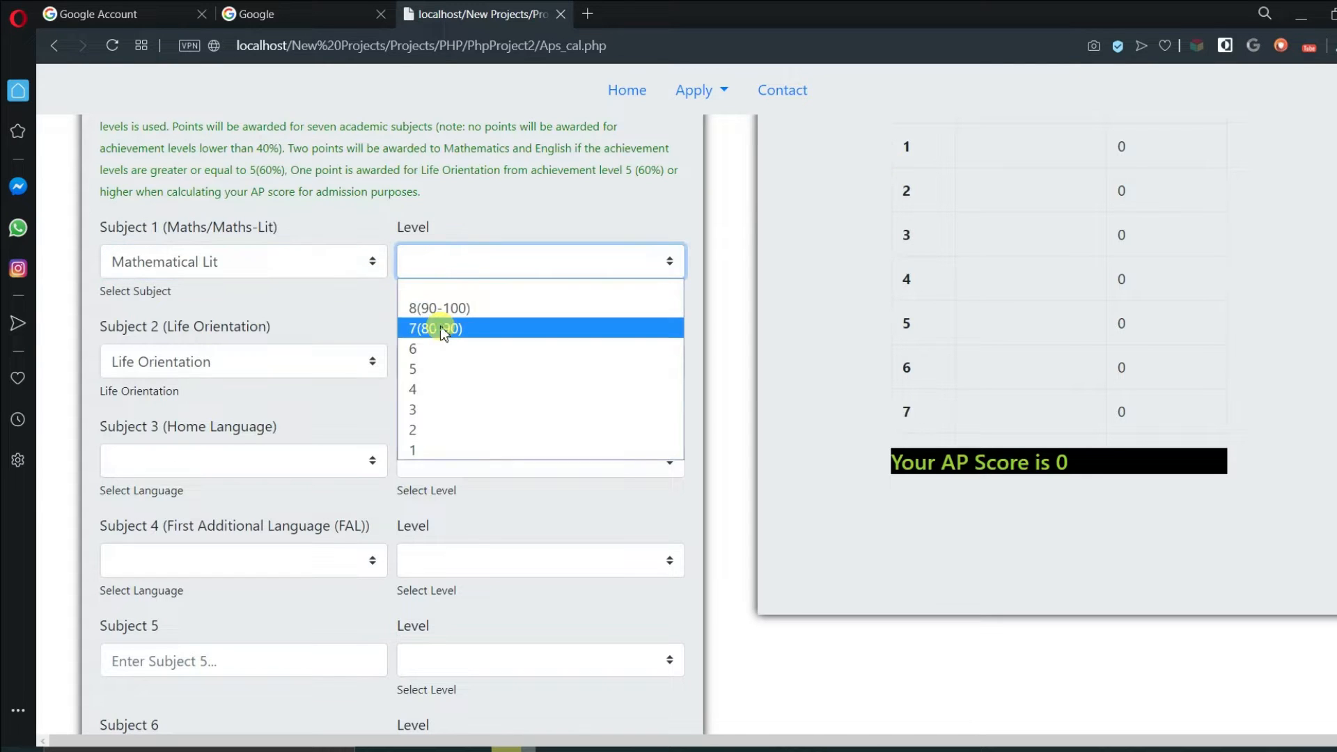
click(443, 333)
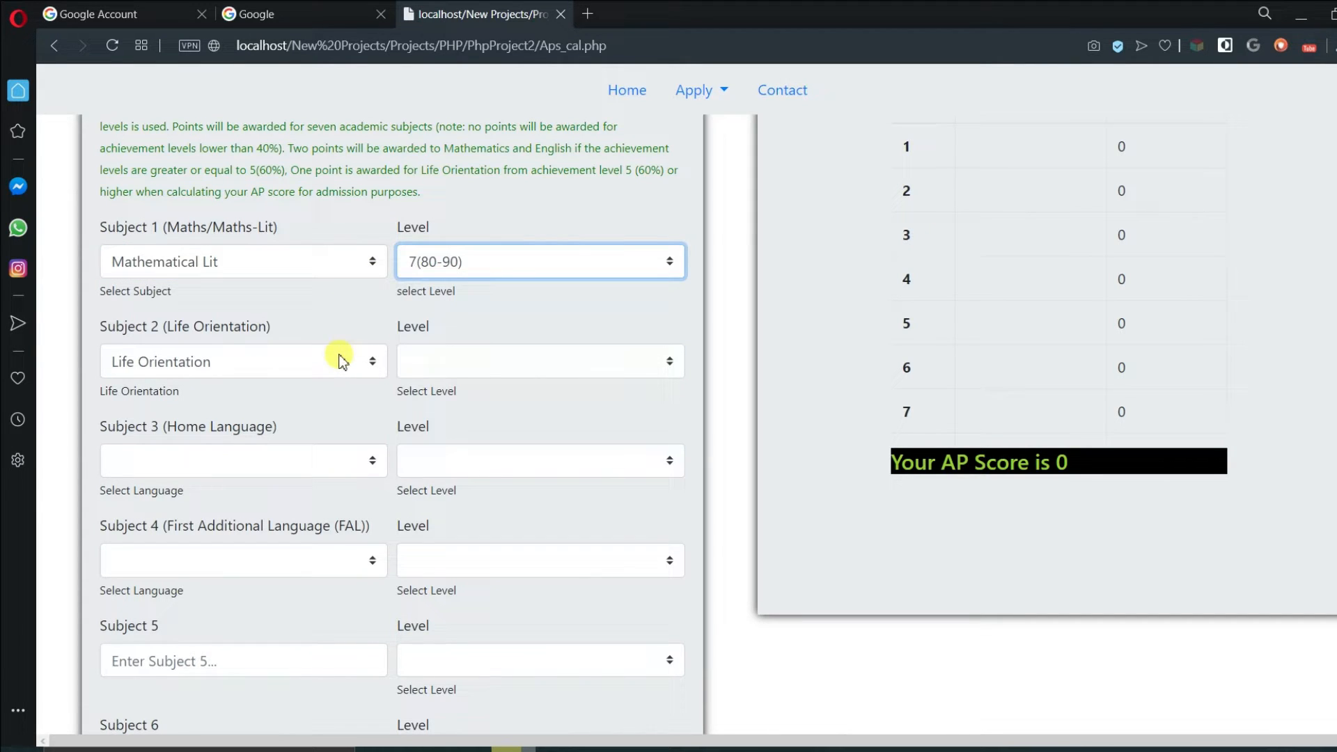
click(342, 361)
click(450, 364)
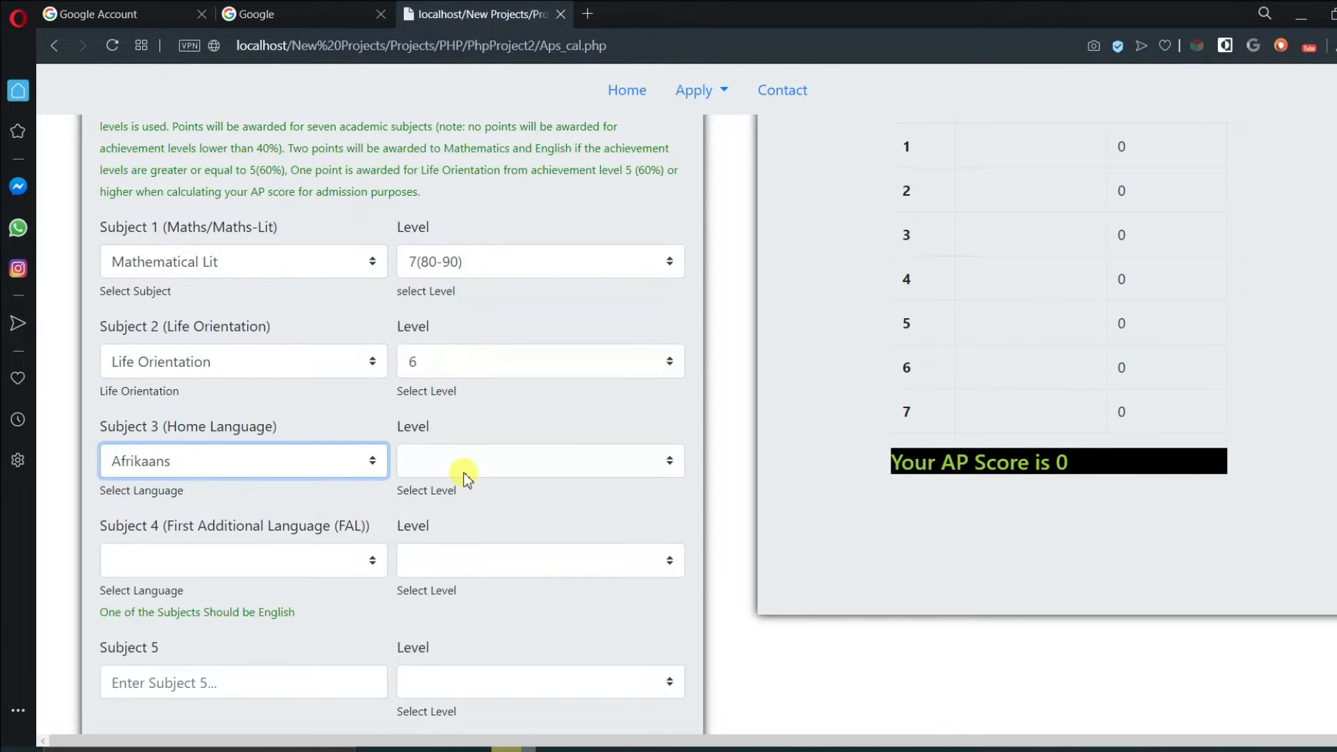
click(466, 474)
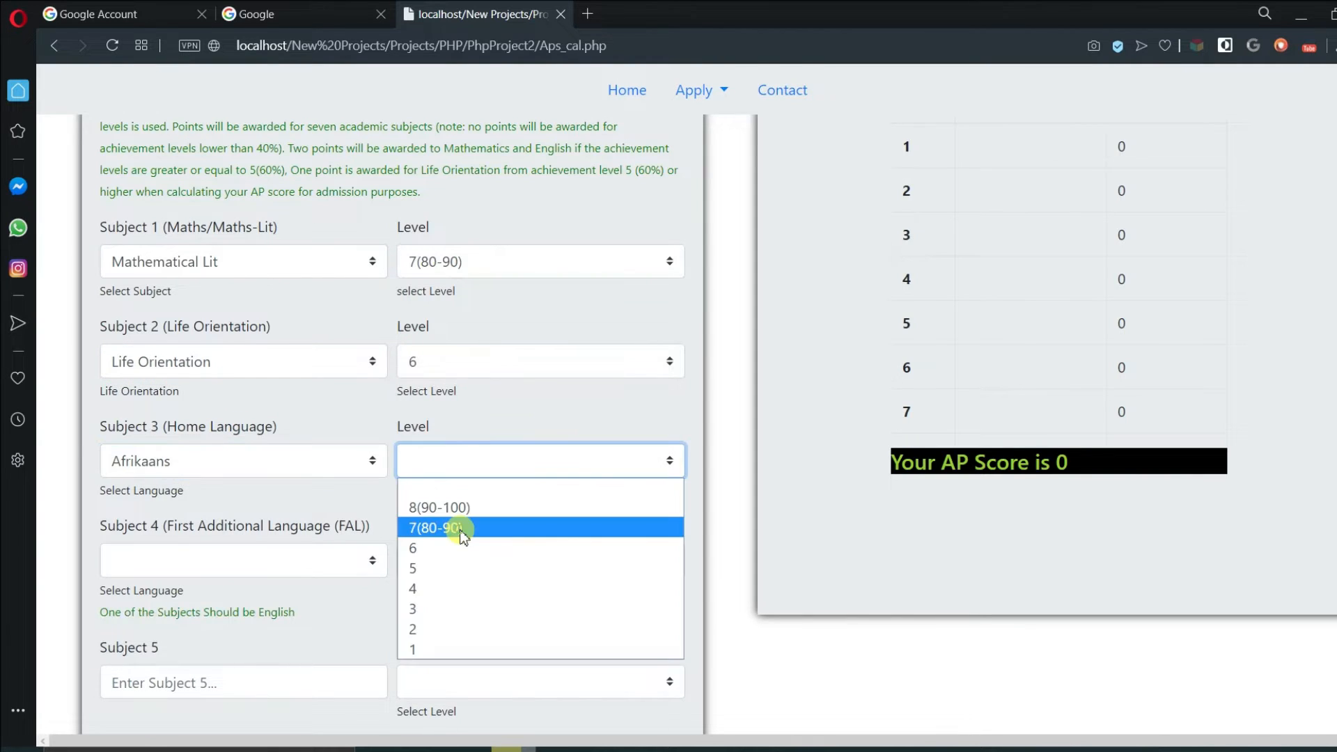
click(460, 531)
scroll(358, 466, down, 1)
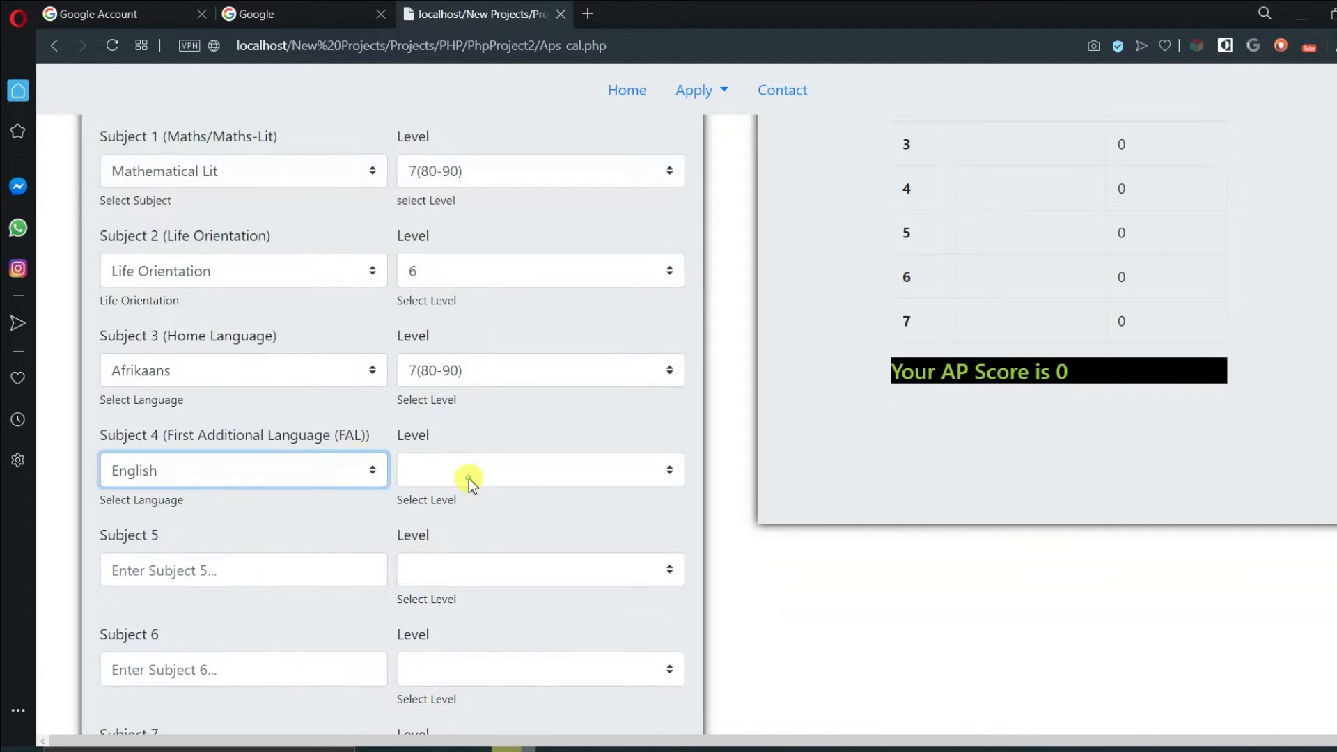
click(469, 478)
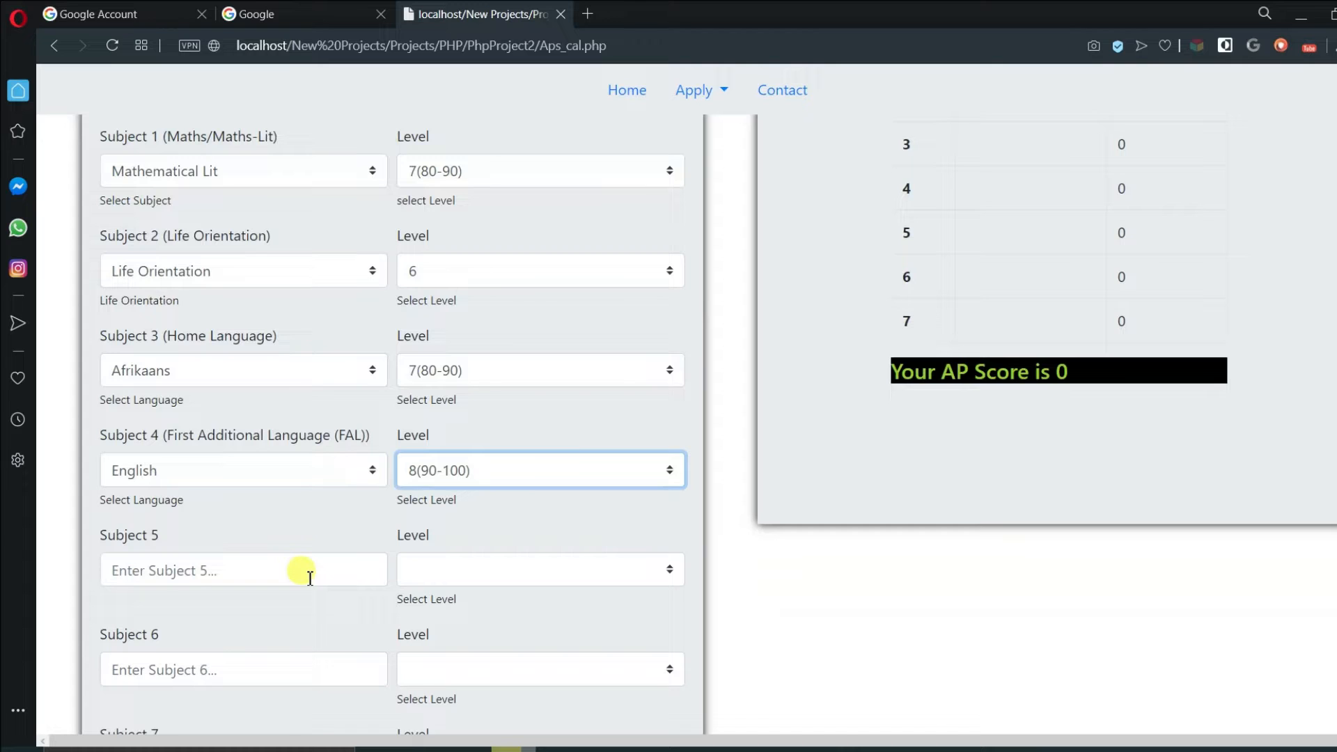
- Enter Subjects 5–7 ('few', 'efe', a suggested entry) with levels 2, 7 and 5
click(263, 578)
text(few)
click(468, 582)
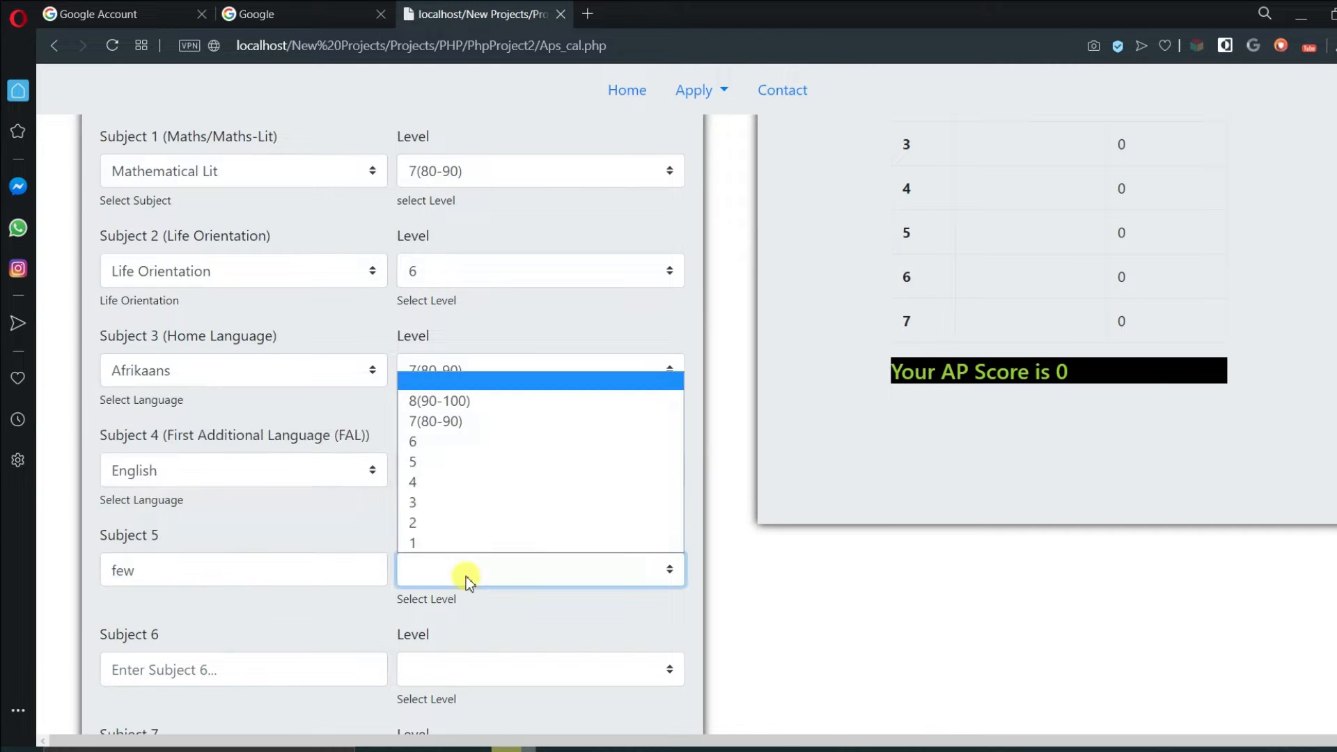
click(418, 522)
scroll(388, 496, down, 2)
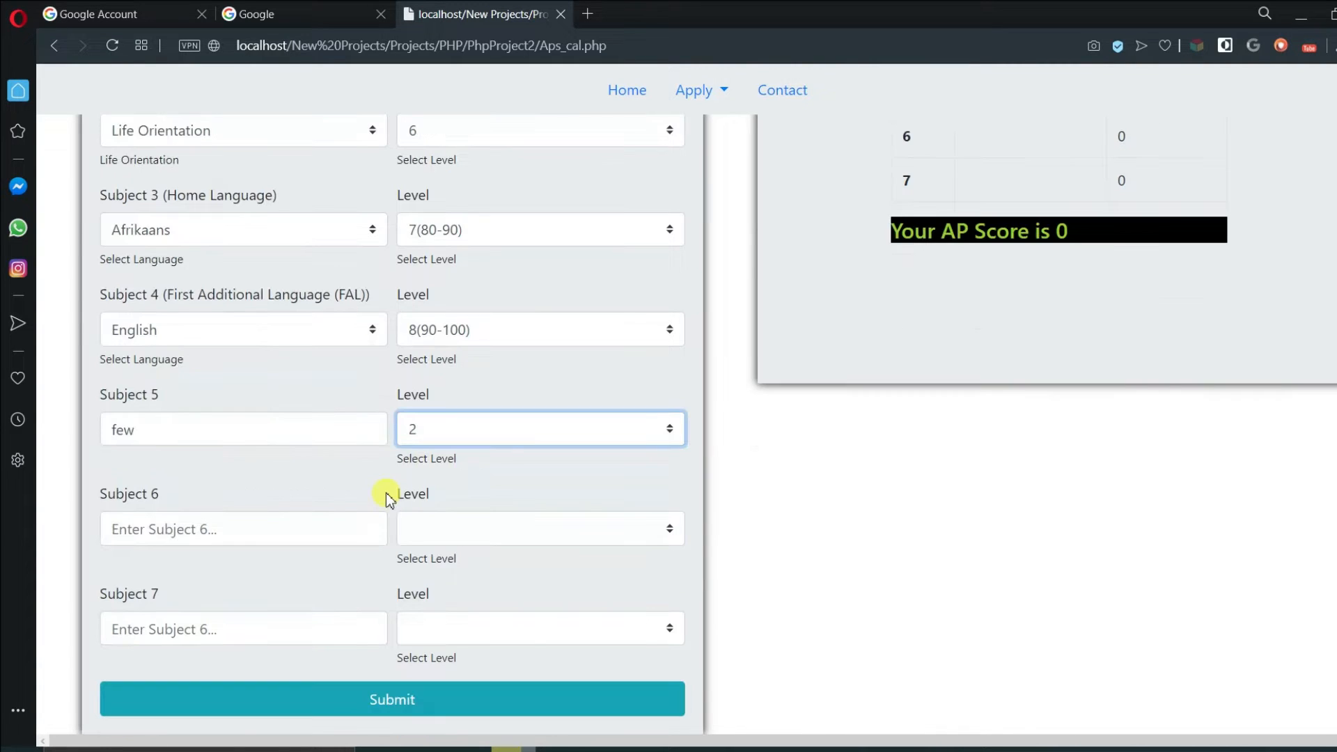
click(365, 516)
text(efe)
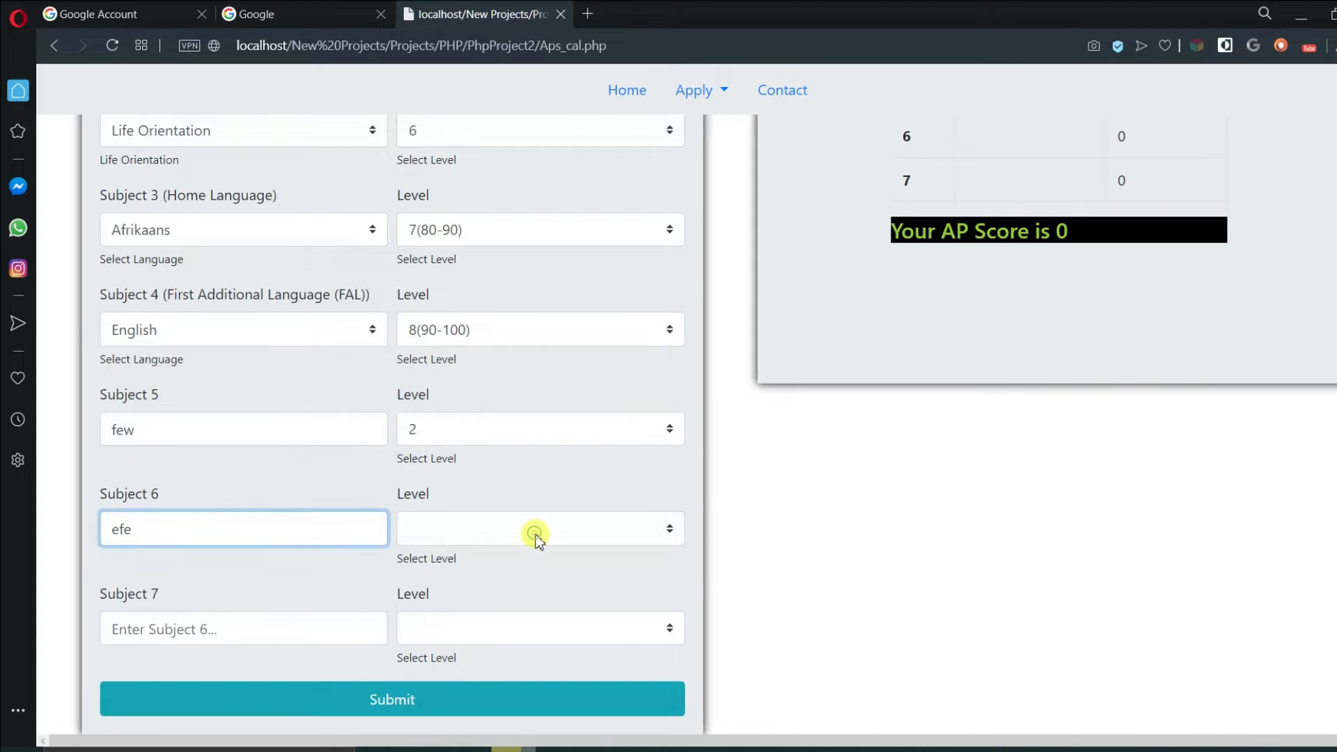
click(535, 534)
click(512, 591)
click(257, 628)
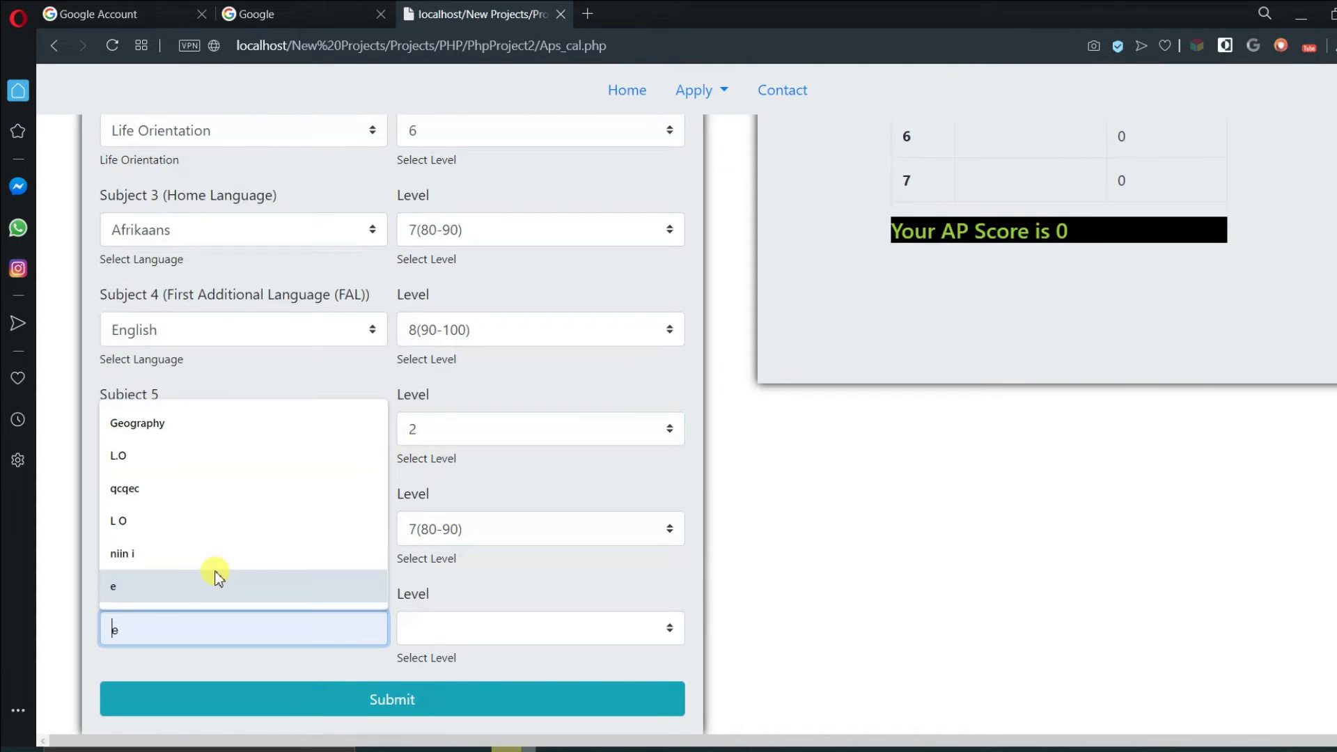
click(218, 585)
click(470, 628)
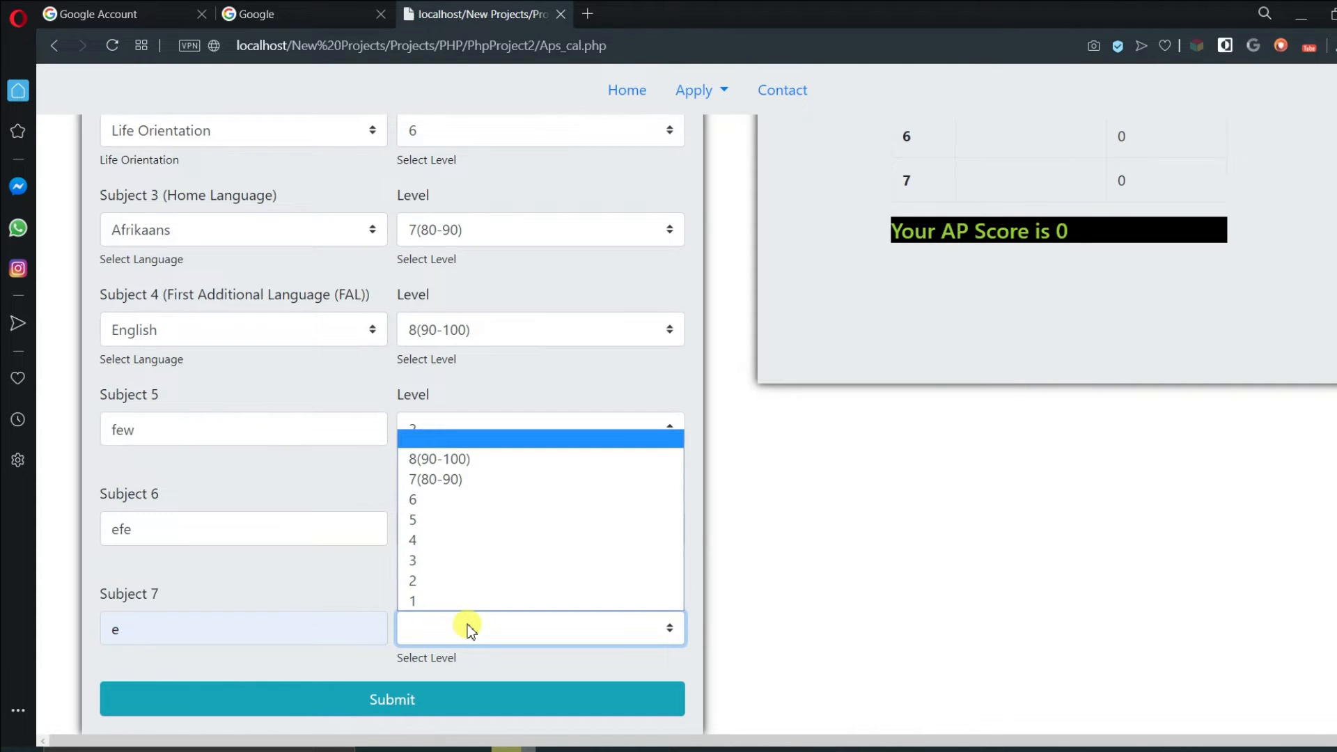
click(481, 519)
scroll(592, 533, up, 7)
scroll(624, 445, down, 7)
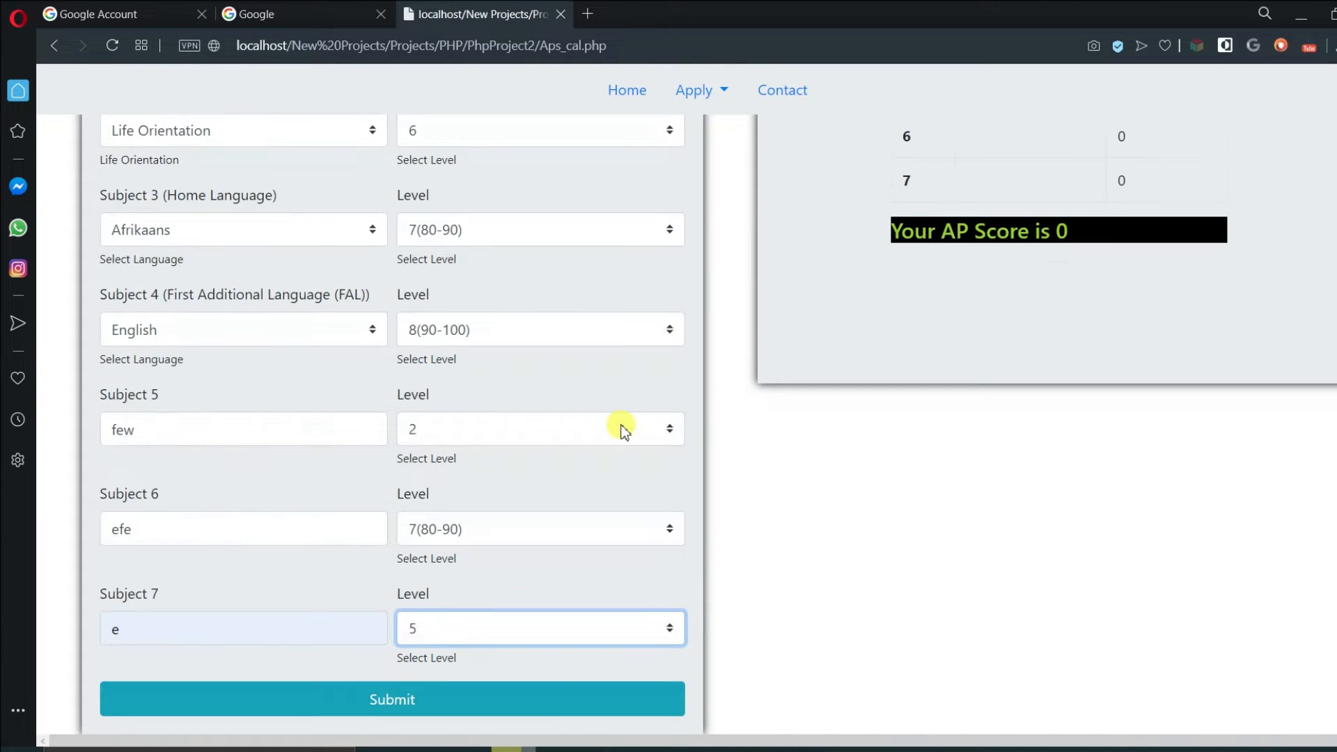
- Submit the APS form, dismiss the alert, and search Google for 'Wits online Application'
click(527, 699)
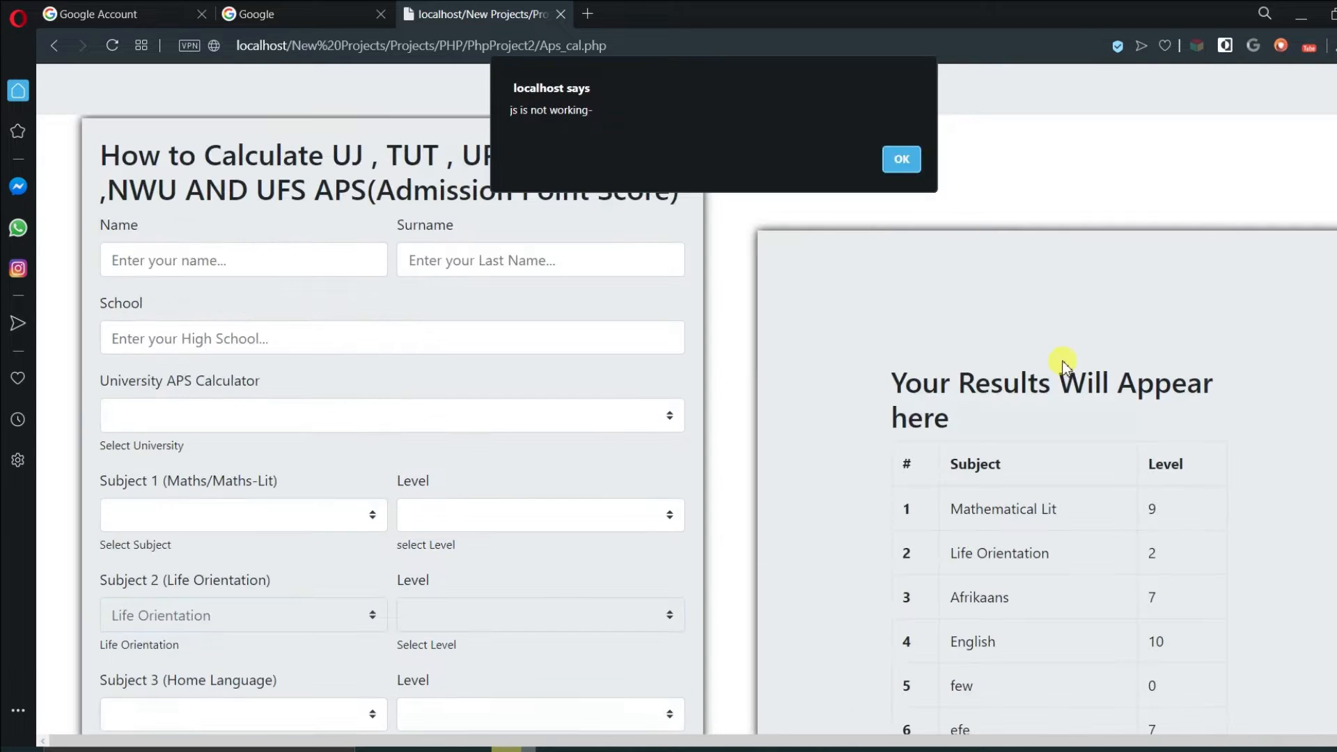
click(900, 154)
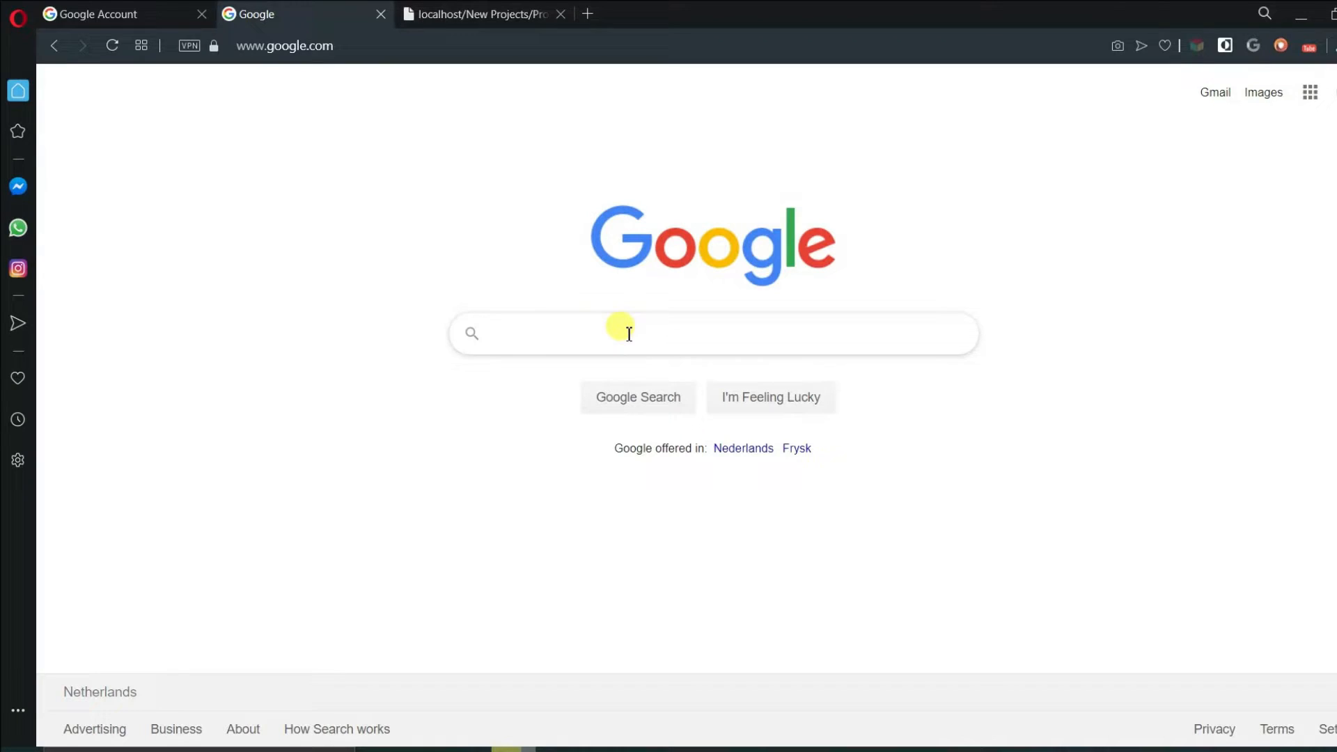
text(Wits on)
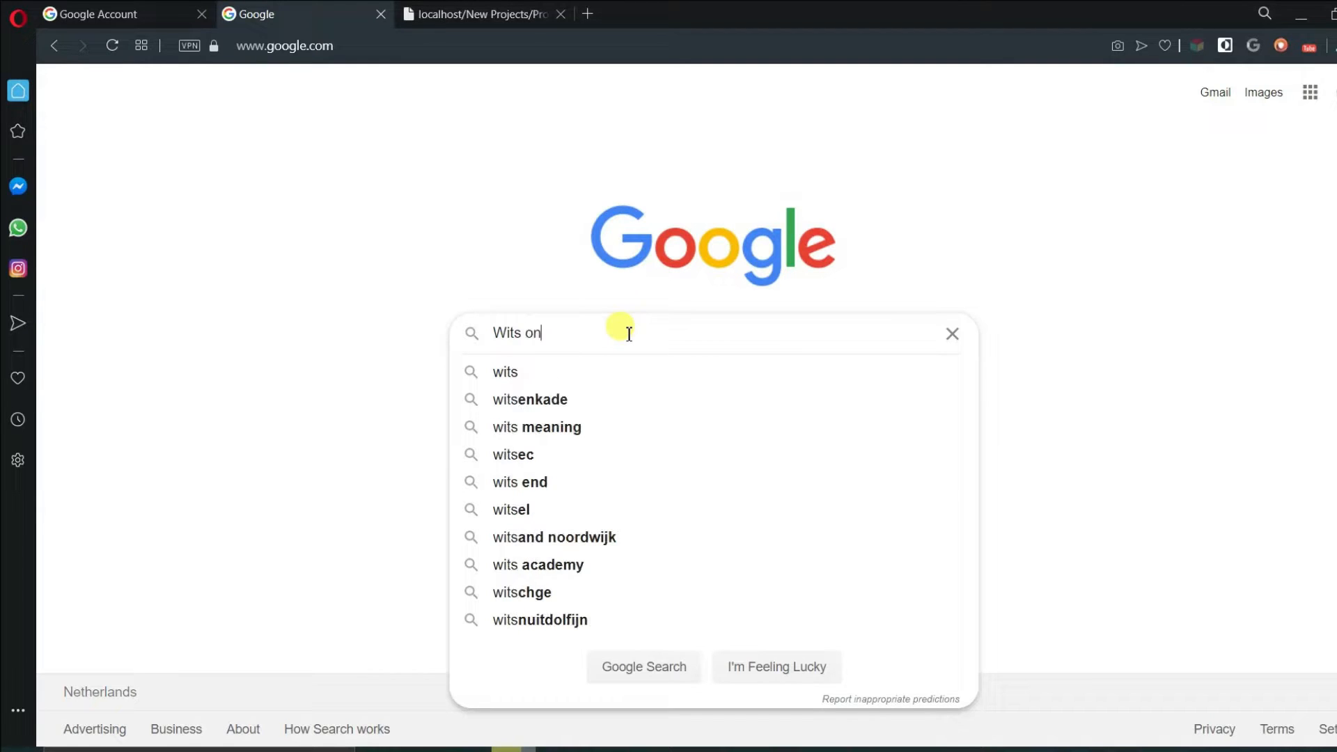
text(line Applicat)
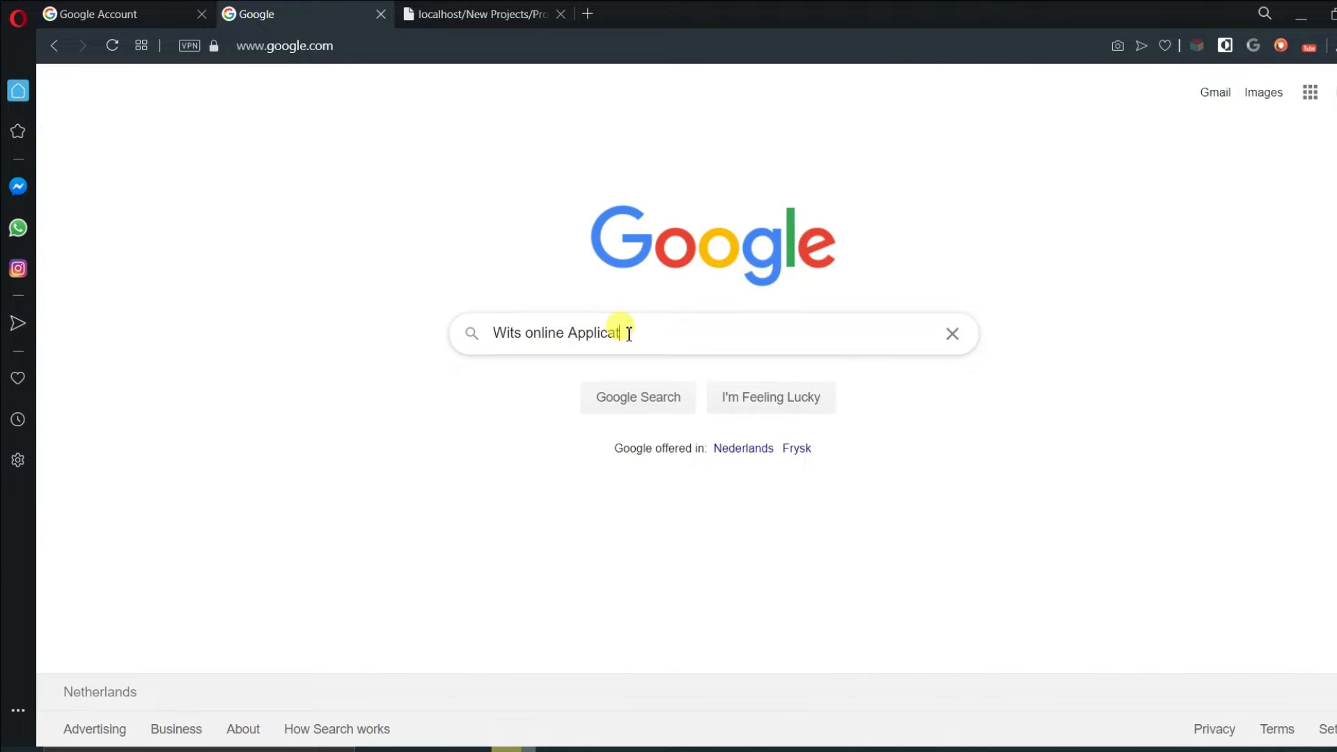
text(ion)
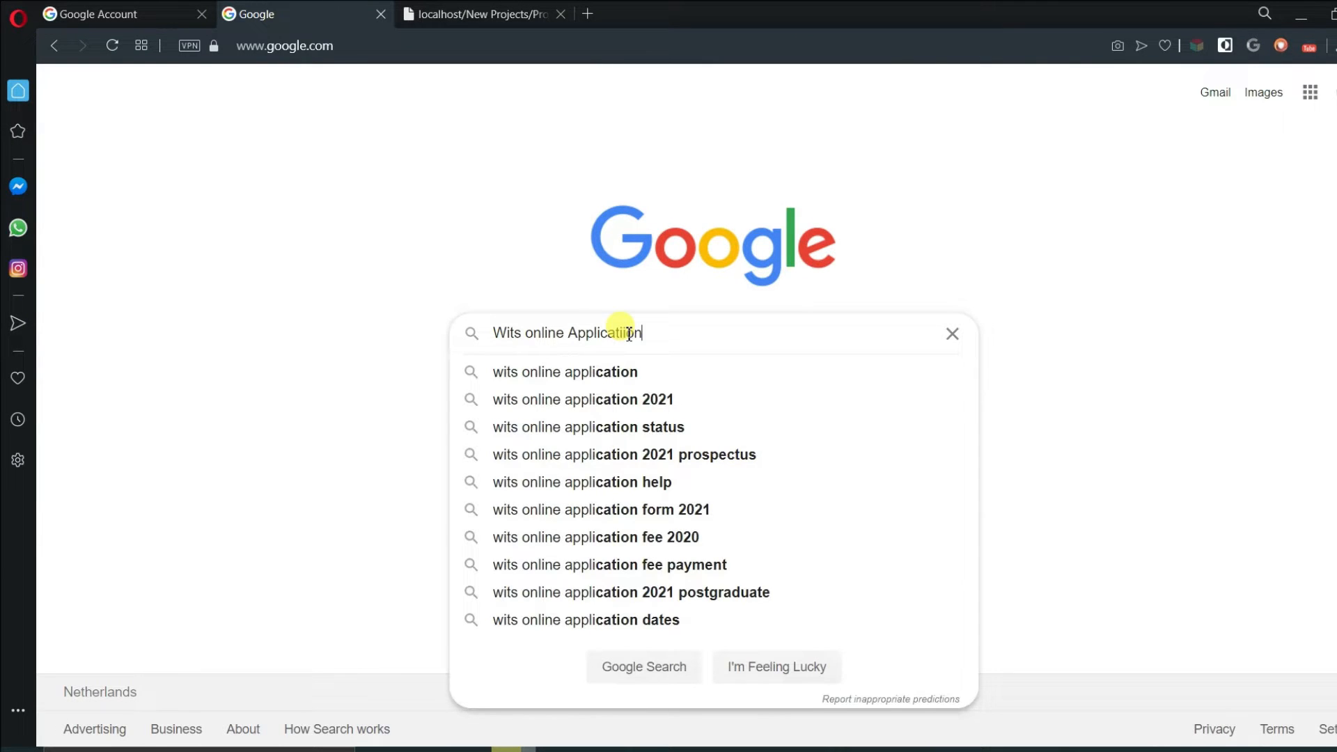
key(Return)
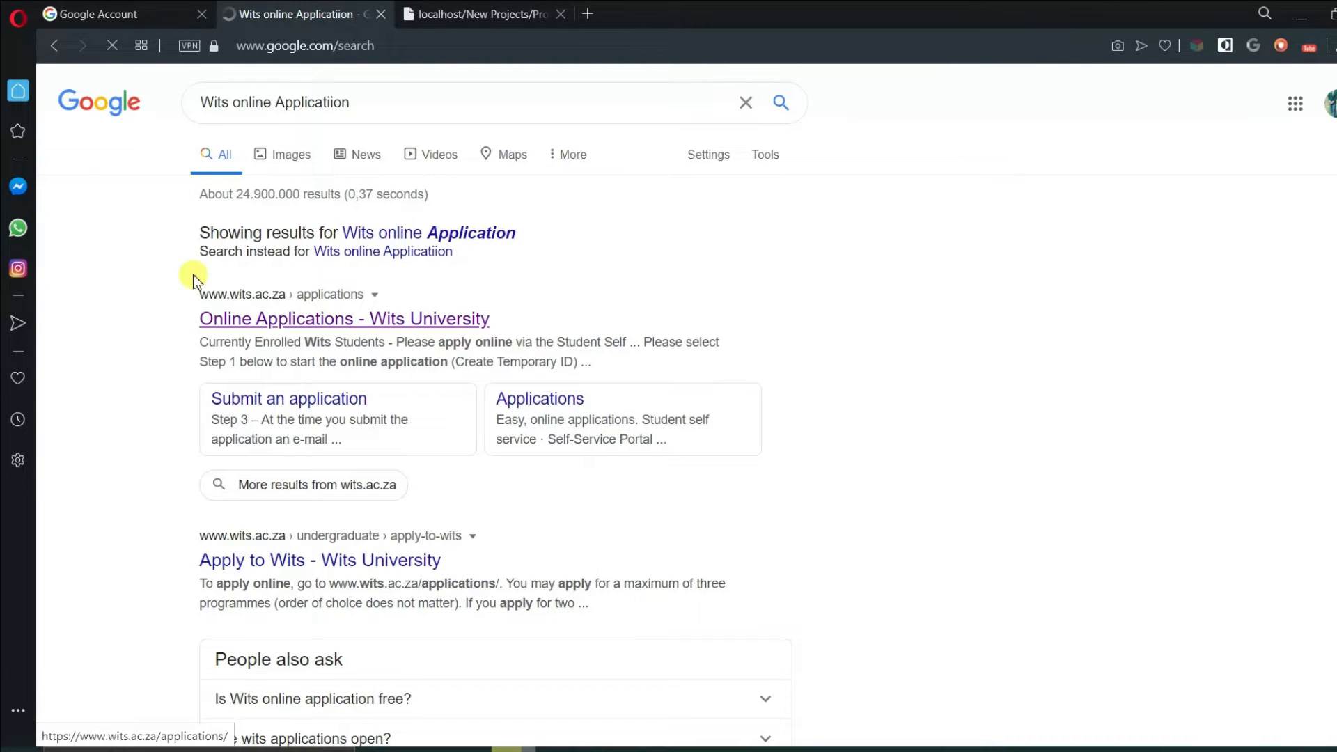
- Open the Wits Online Applications result, start a temporary applicant ID, and set country of birth to South Africa
click(388, 321)
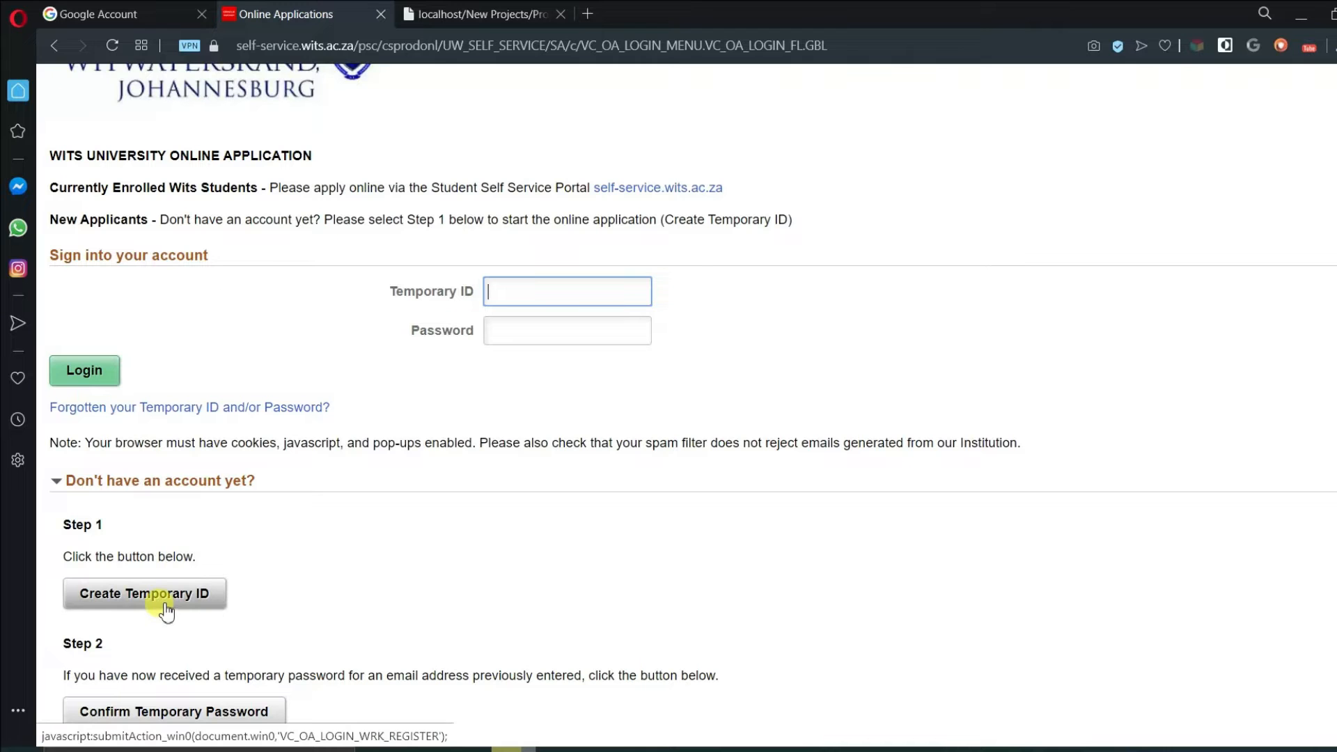
click(165, 604)
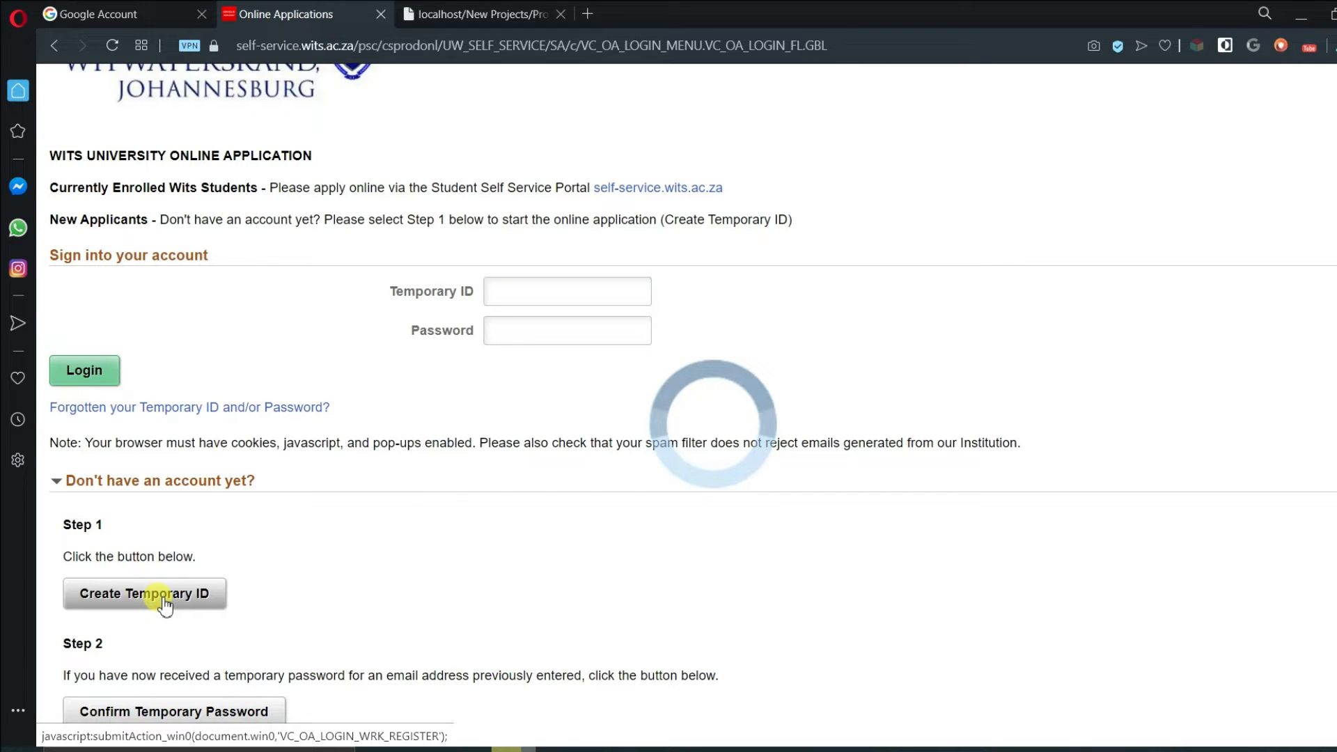
click(696, 320)
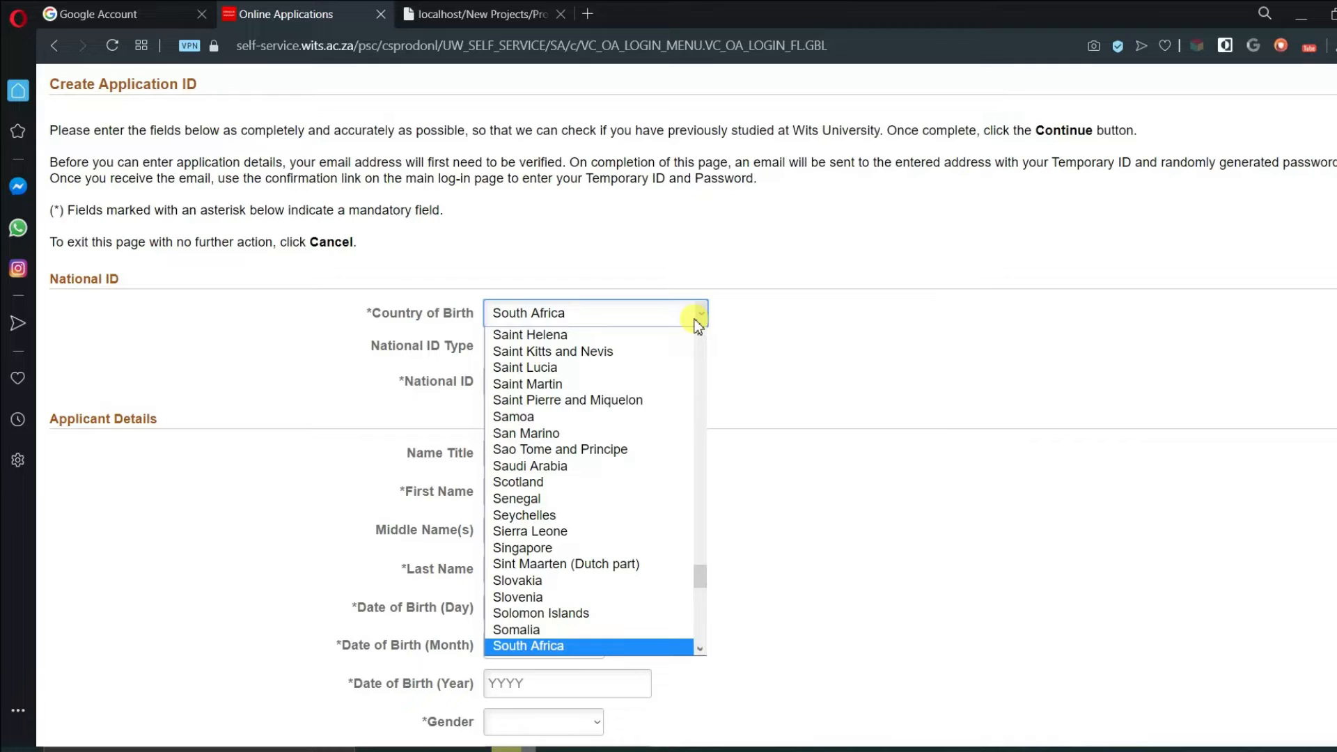
click(698, 322)
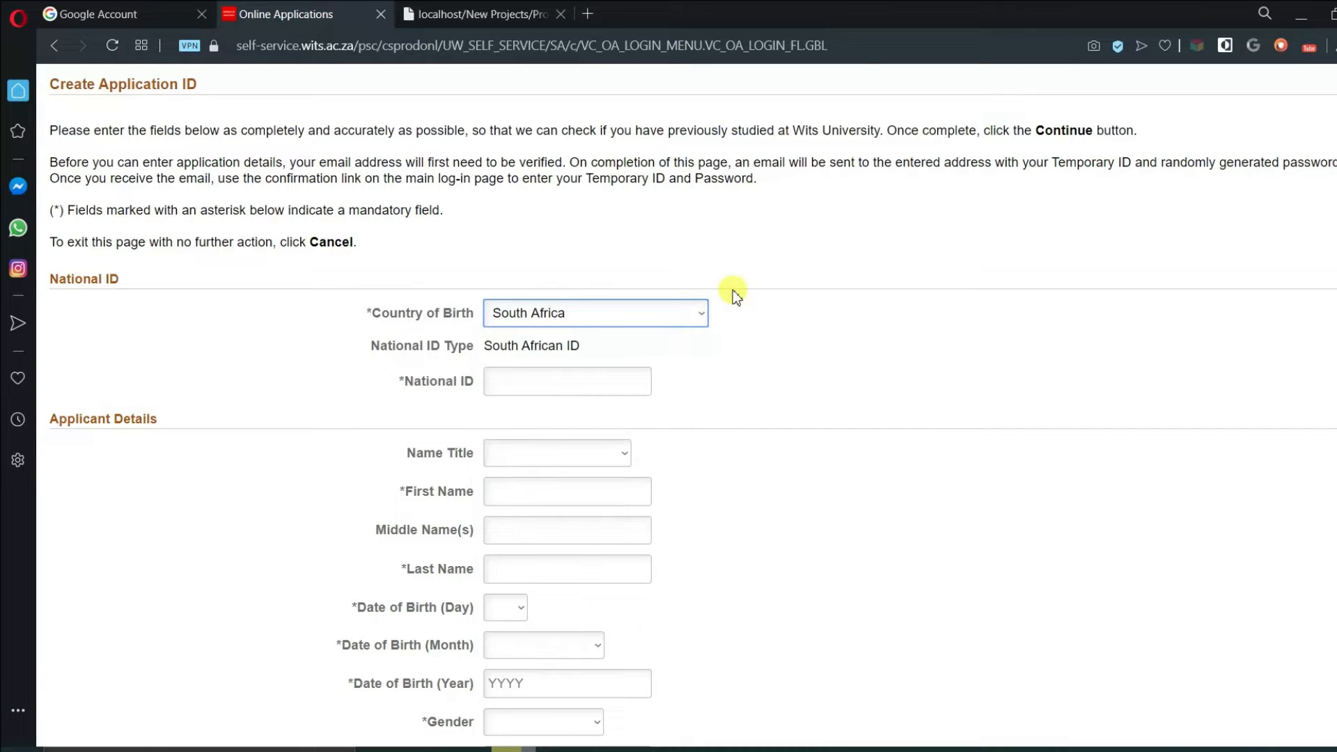
click(697, 319)
scroll(670, 348, up, 1)
click(670, 349)
click(680, 322)
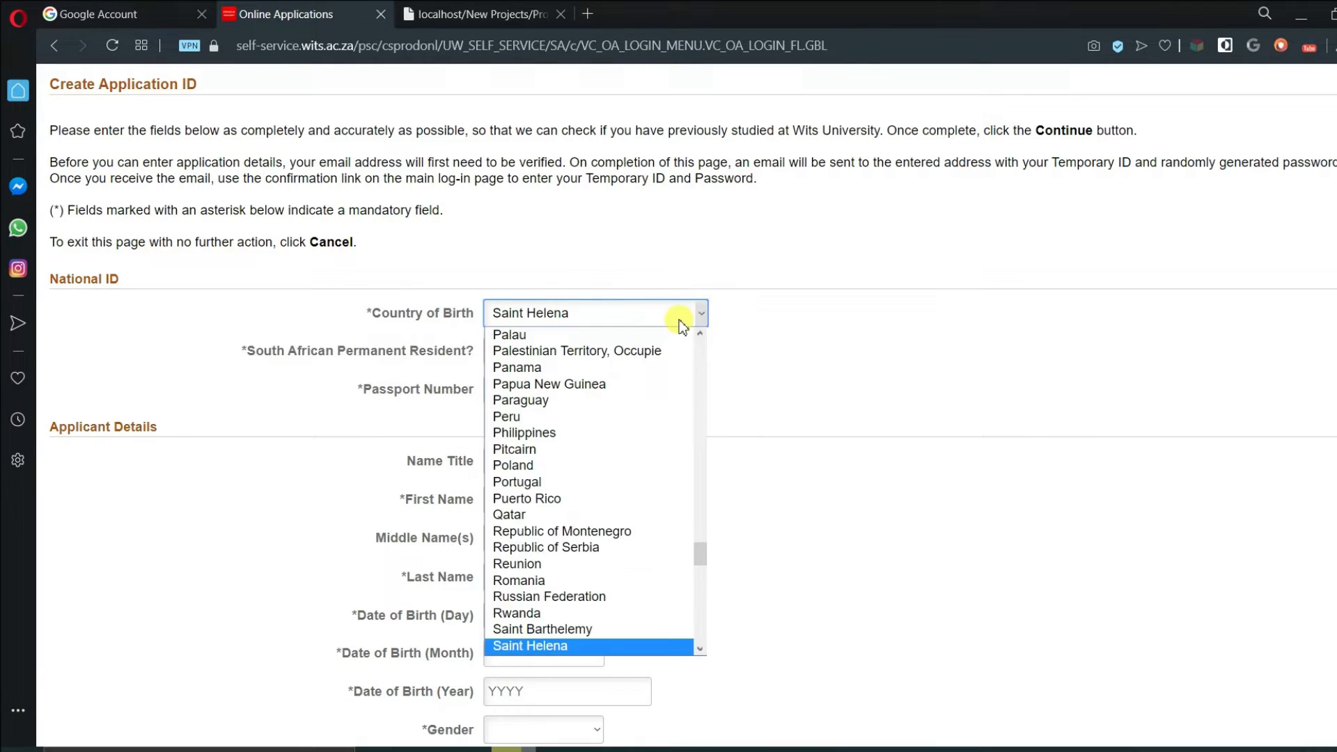
key(Down)
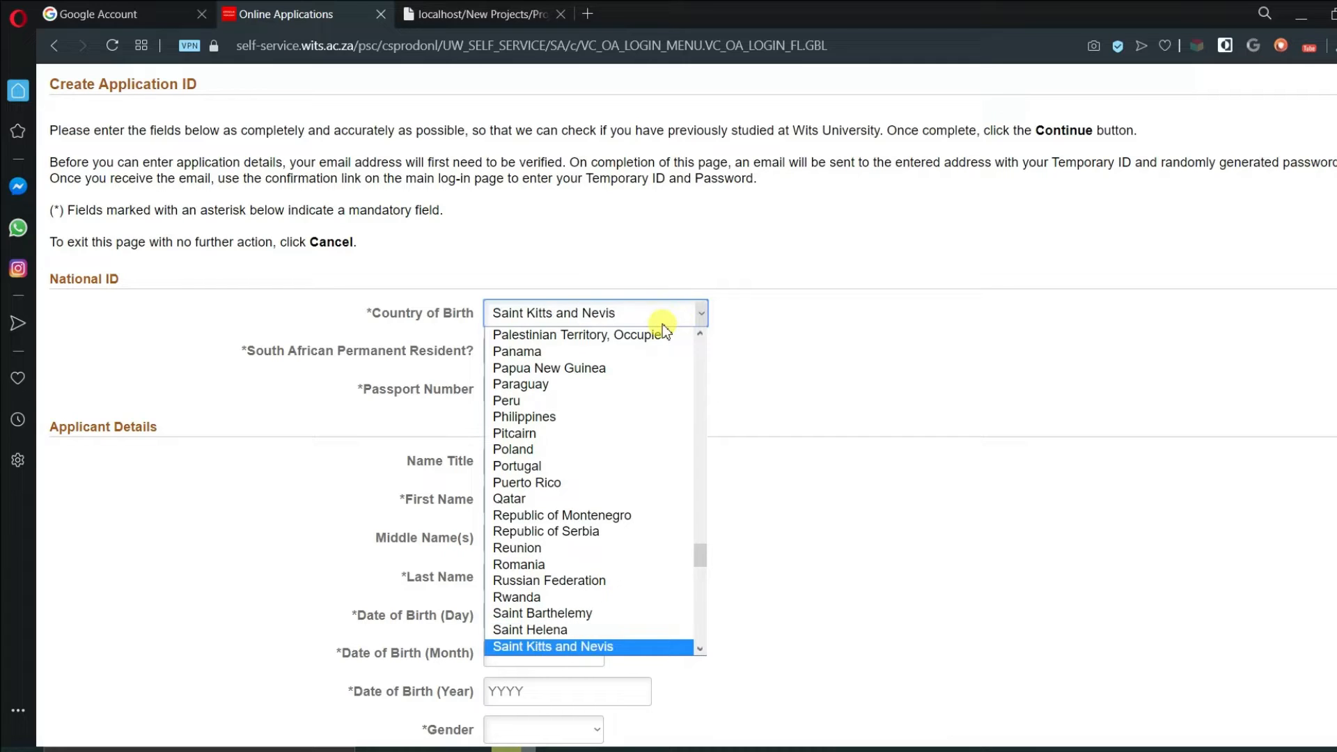
scroll(576, 529, down, 1)
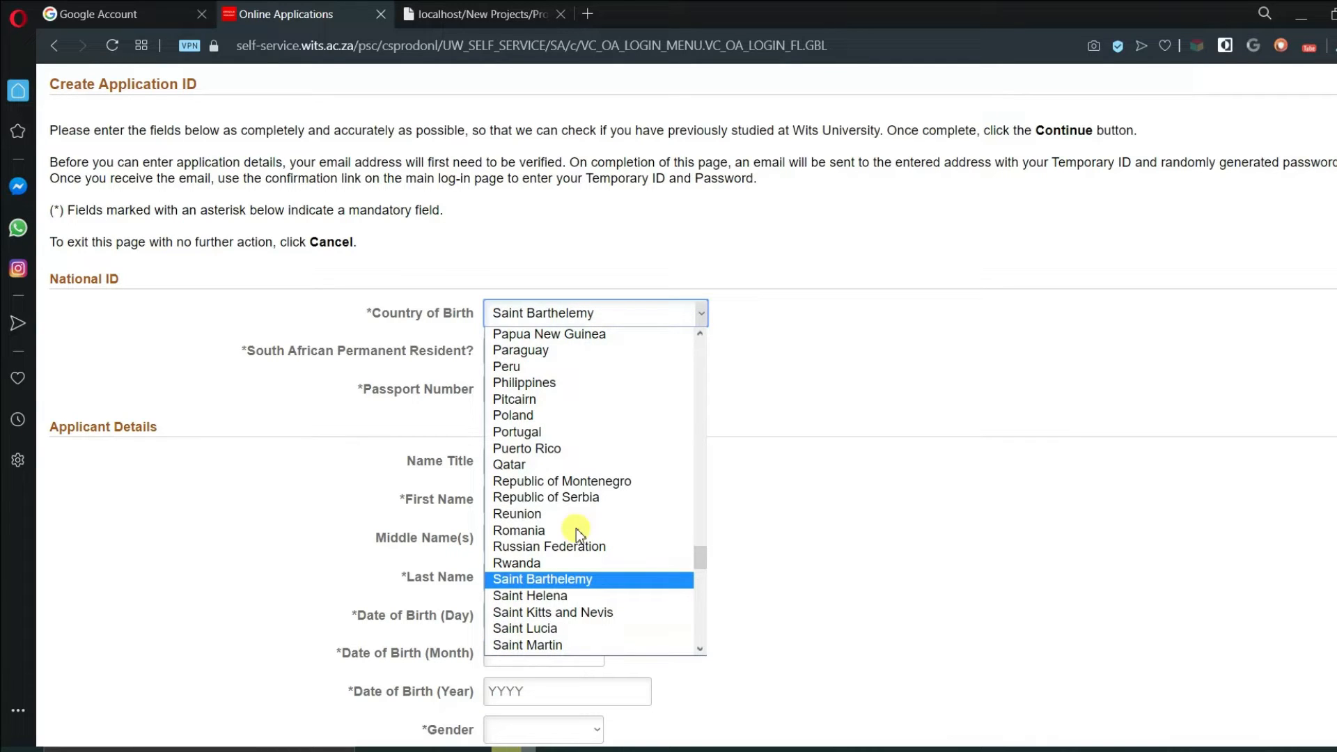
key(Down)
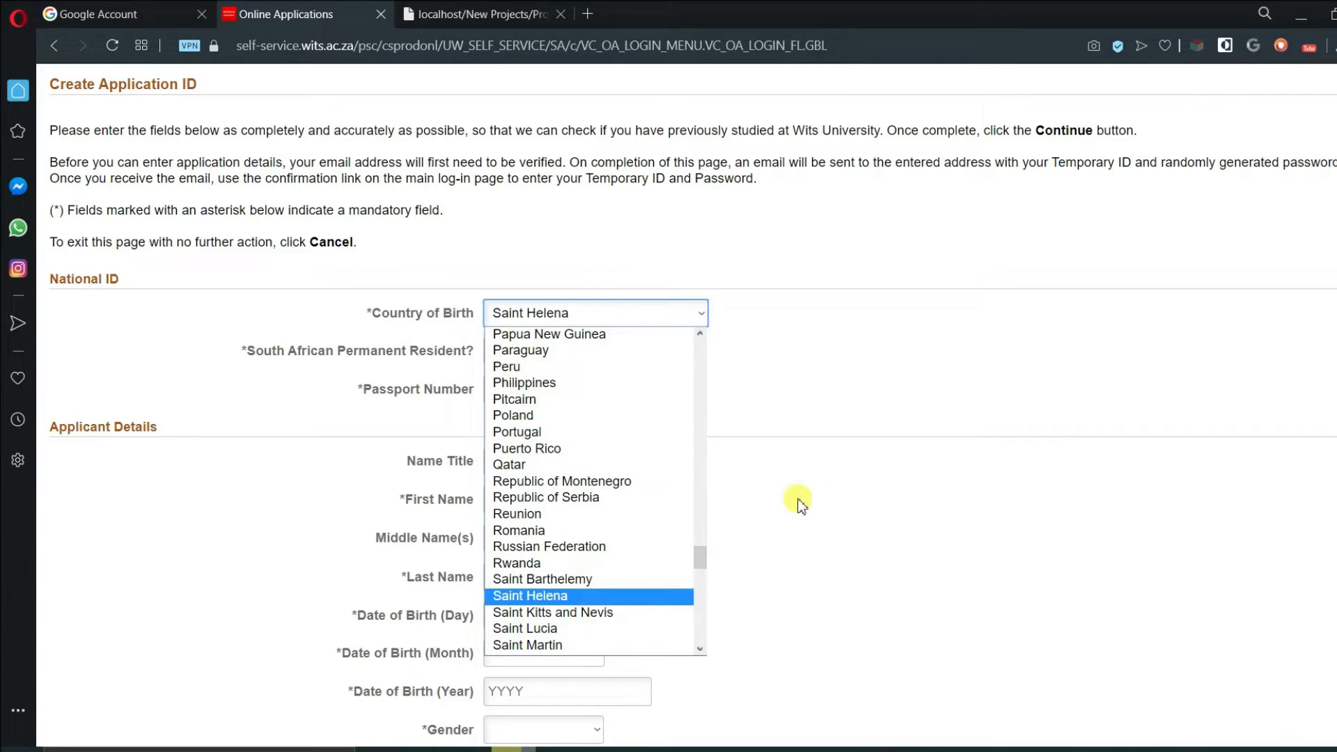
key(Down)
key(Down)
key(Down)
key(Down)
key(Down)
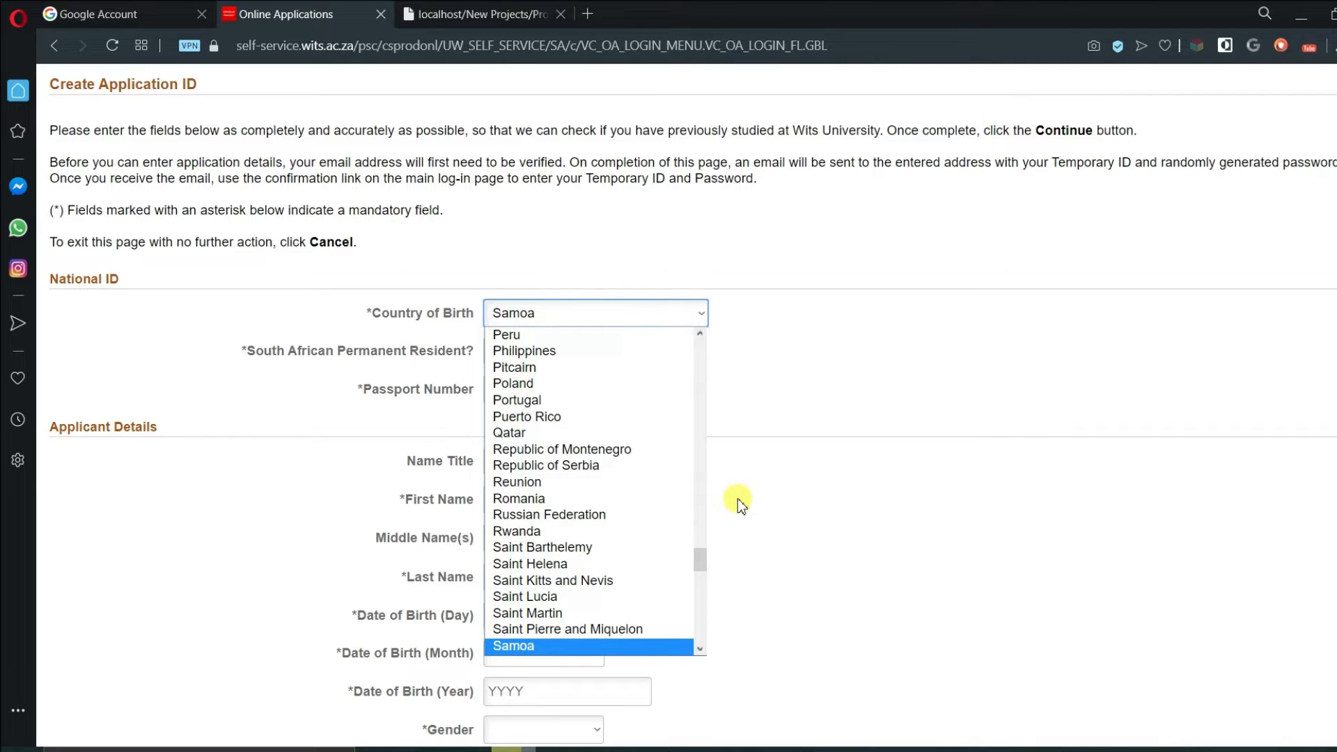
key(Down)
key(Down)
key(Down)
key(Down)
key(Down)
key(Down)
key(Down)
key(Down)
key(Down)
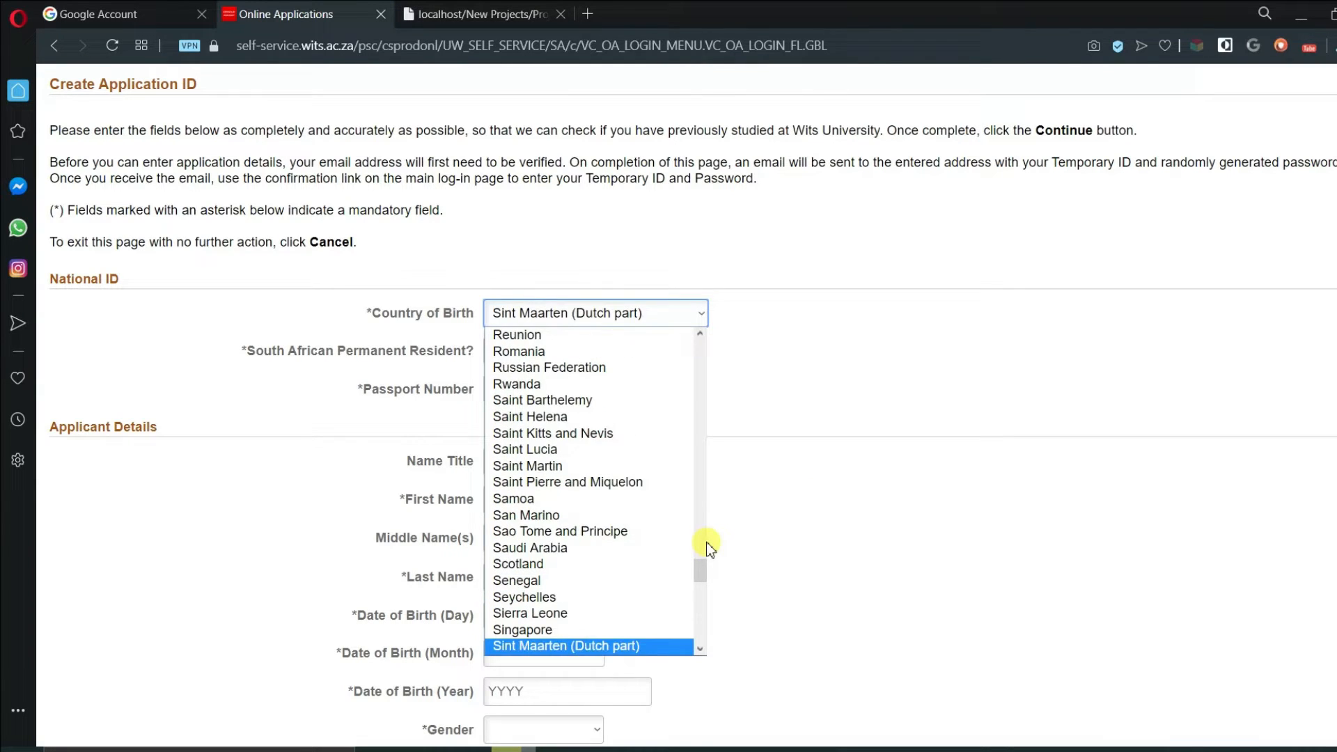
key(Down)
key(Down)
key(Down)
key(Down)
key(Down)
key(Down)
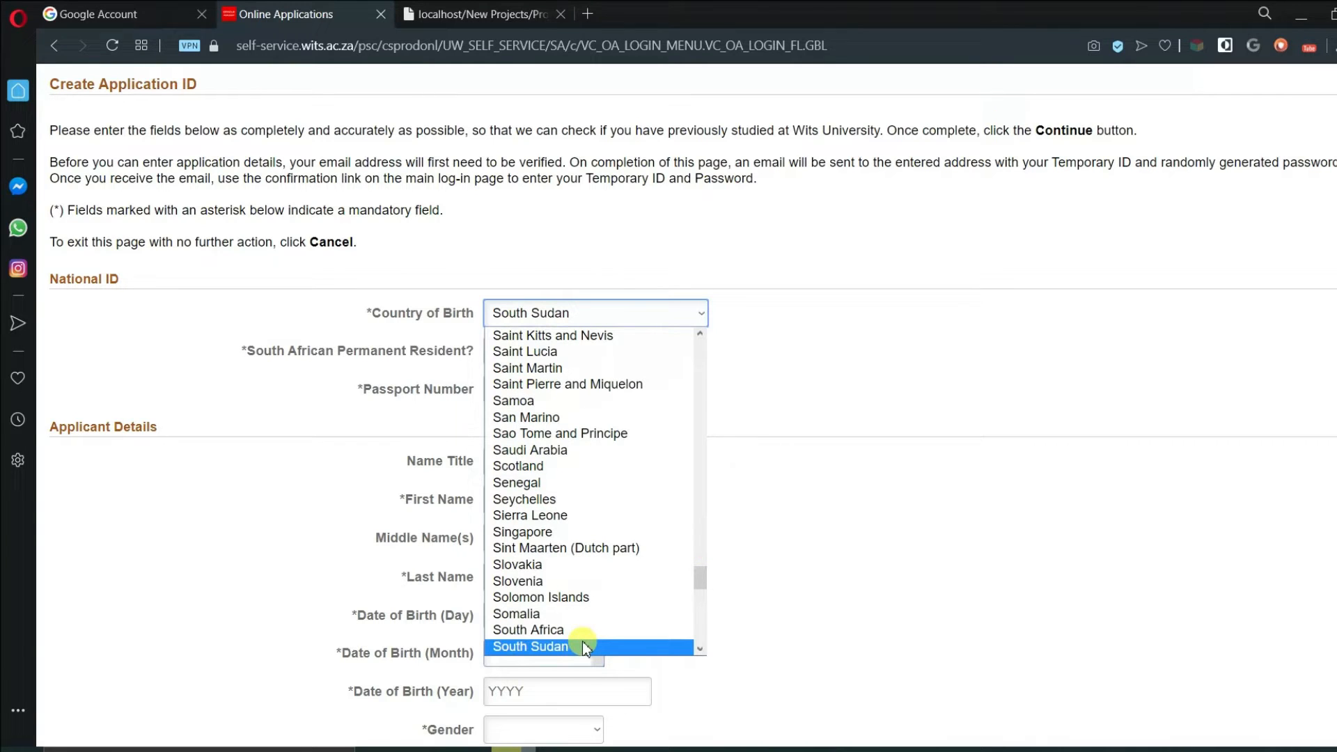
click(580, 630)
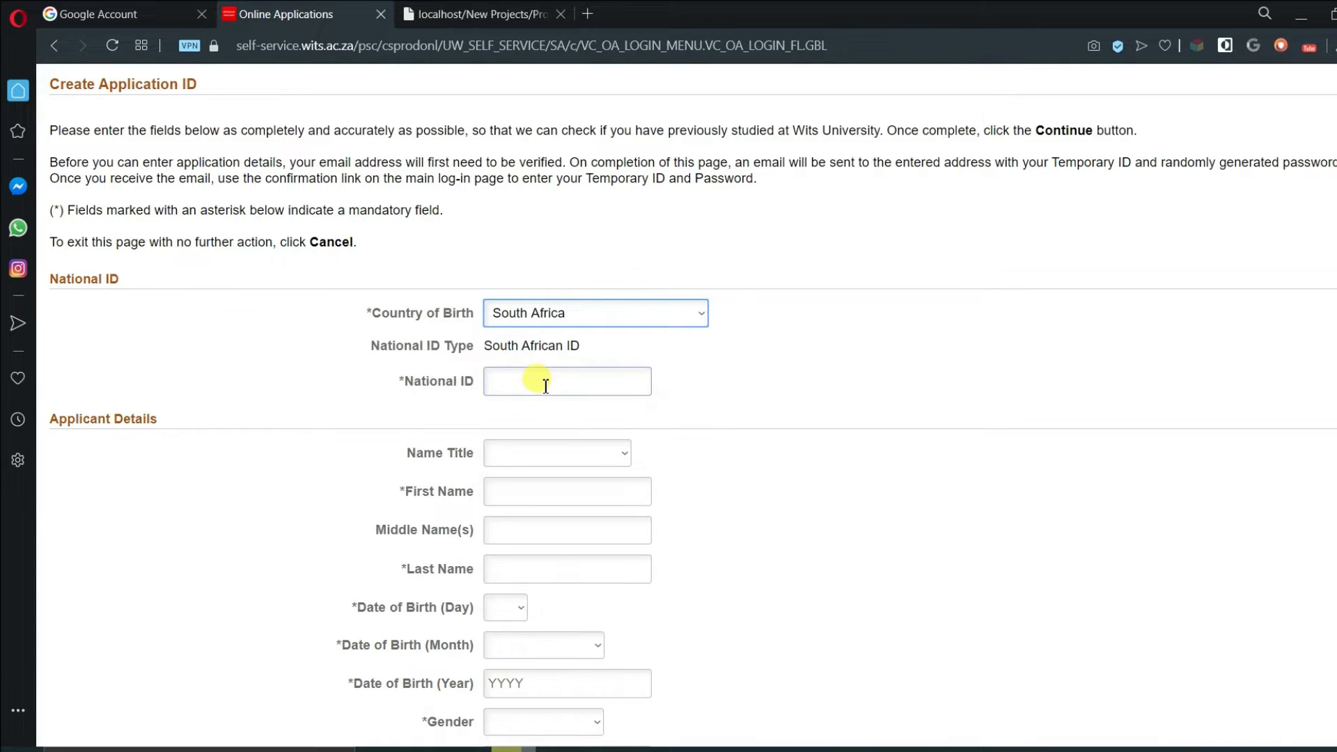
- Enter the national ID number, title Mr, and the applicant's first and last names
click(548, 382)
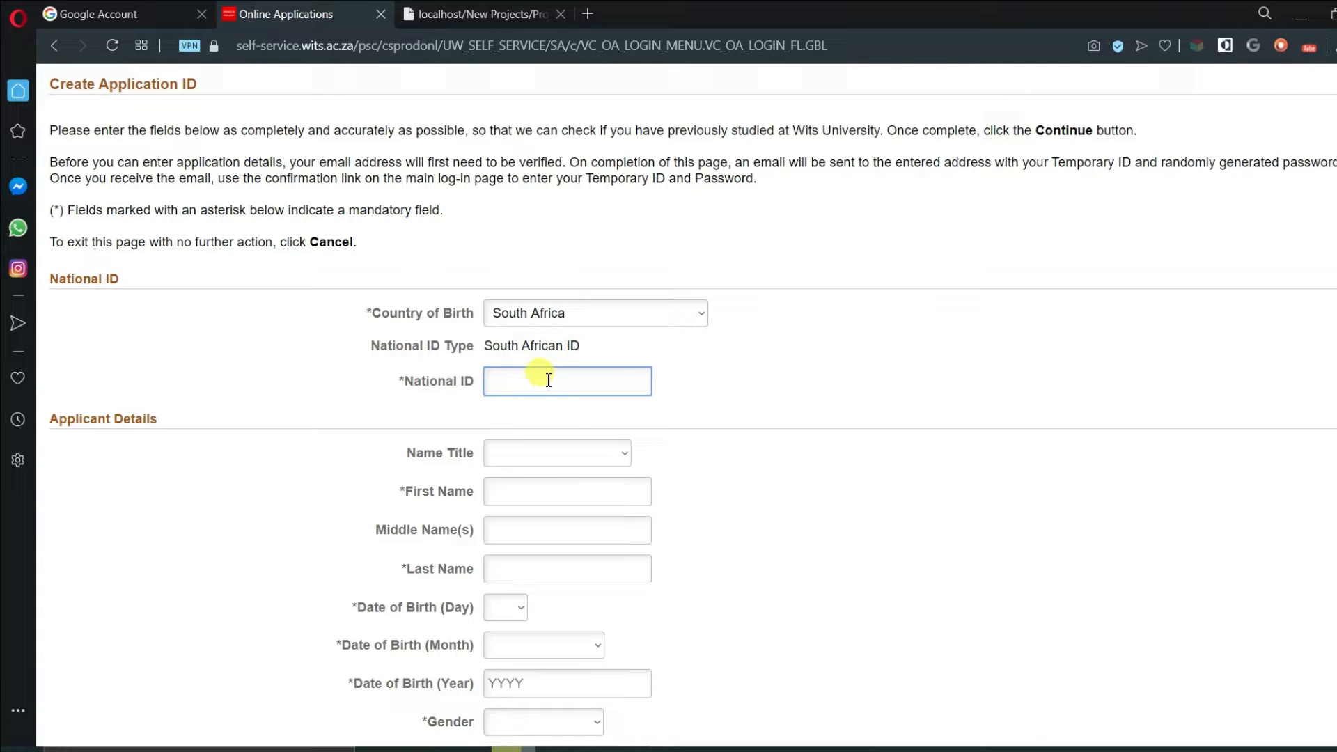
click(572, 459)
click(508, 365)
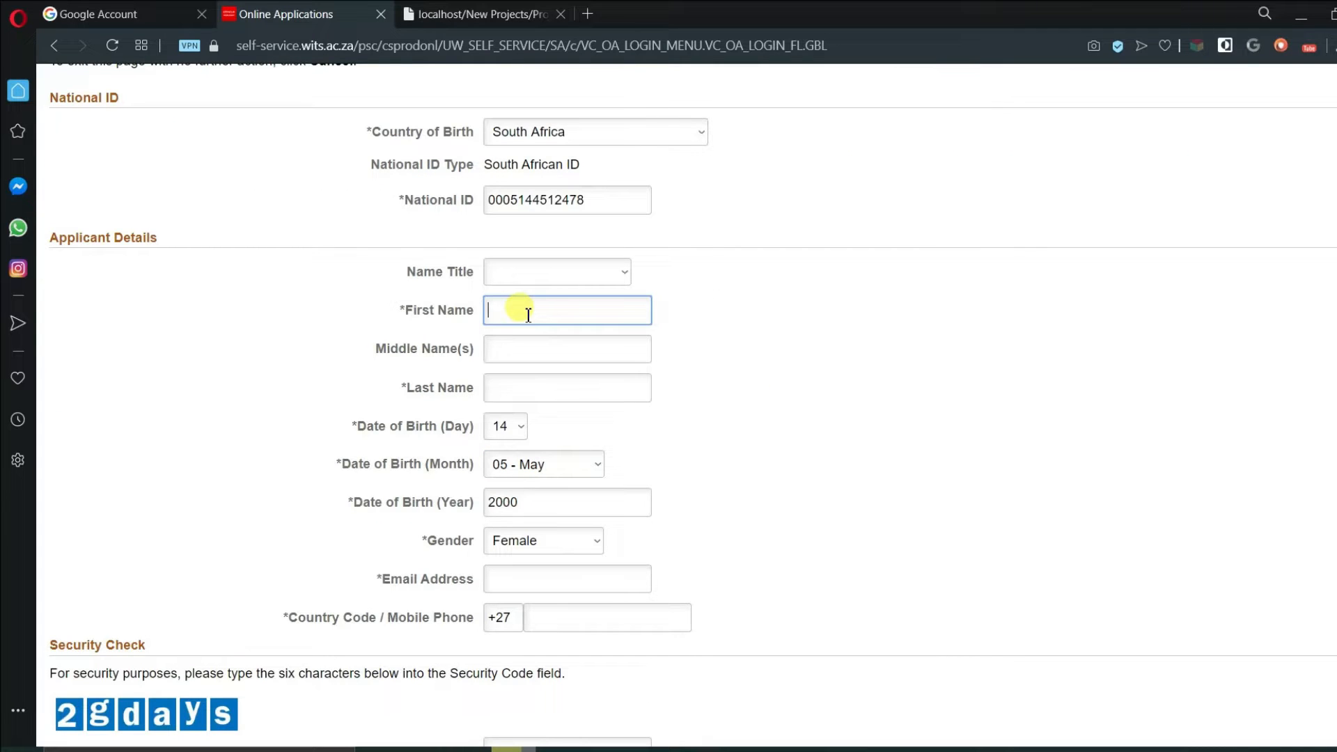
click(515, 378)
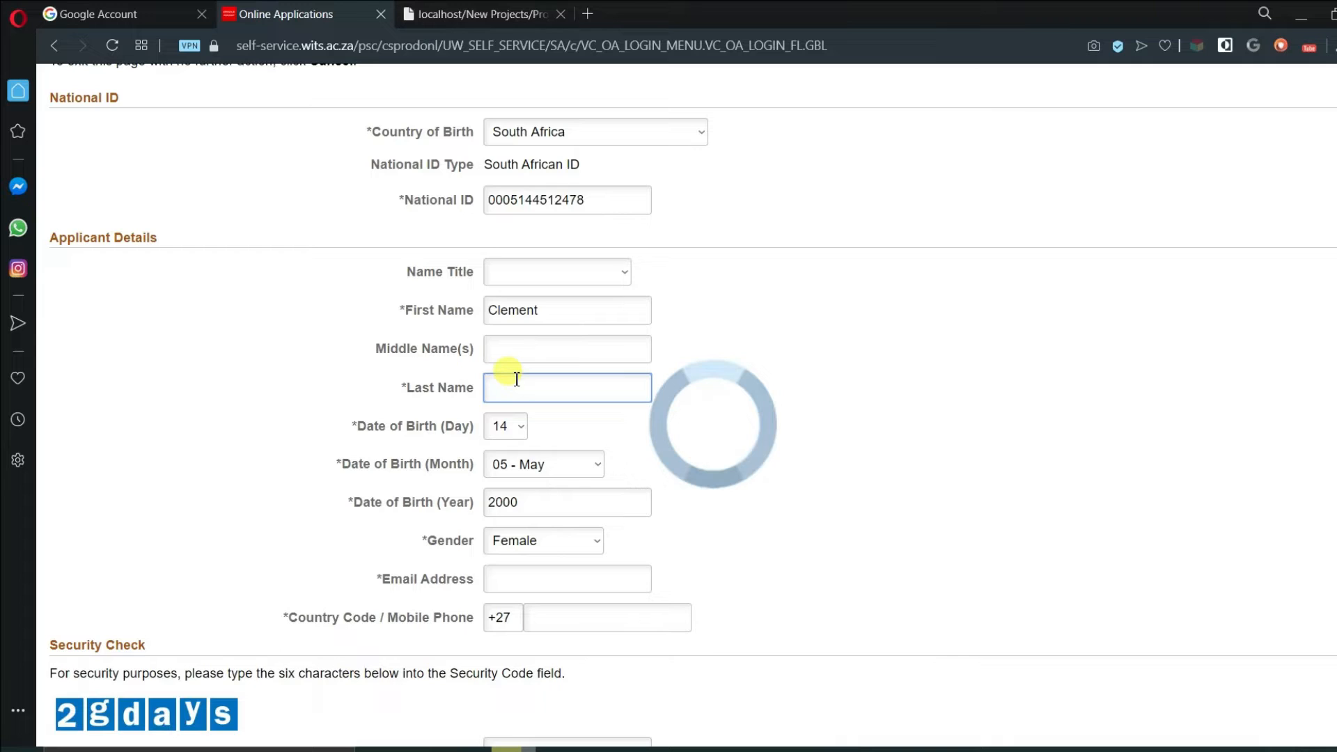
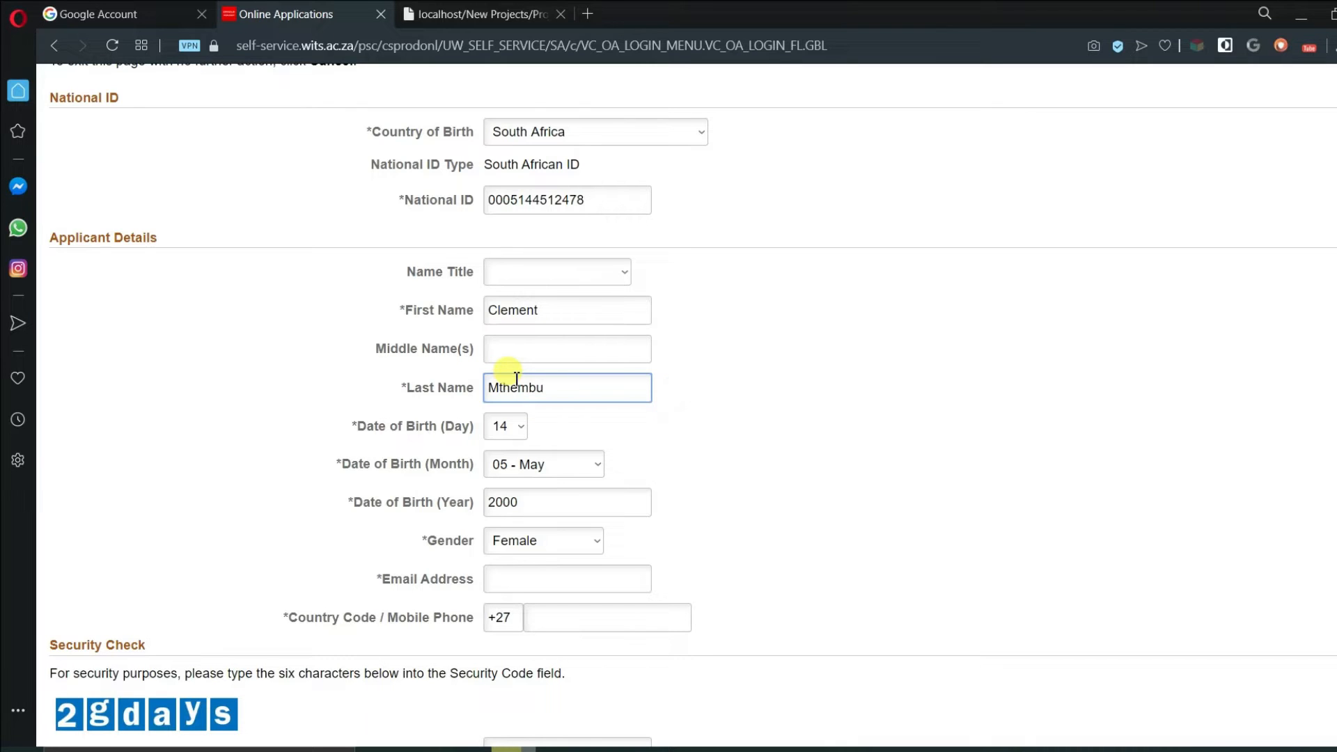
- Set gender to Male, enter the email and mobile number, fill the security code, and submit
scroll(499, 460, down, 1)
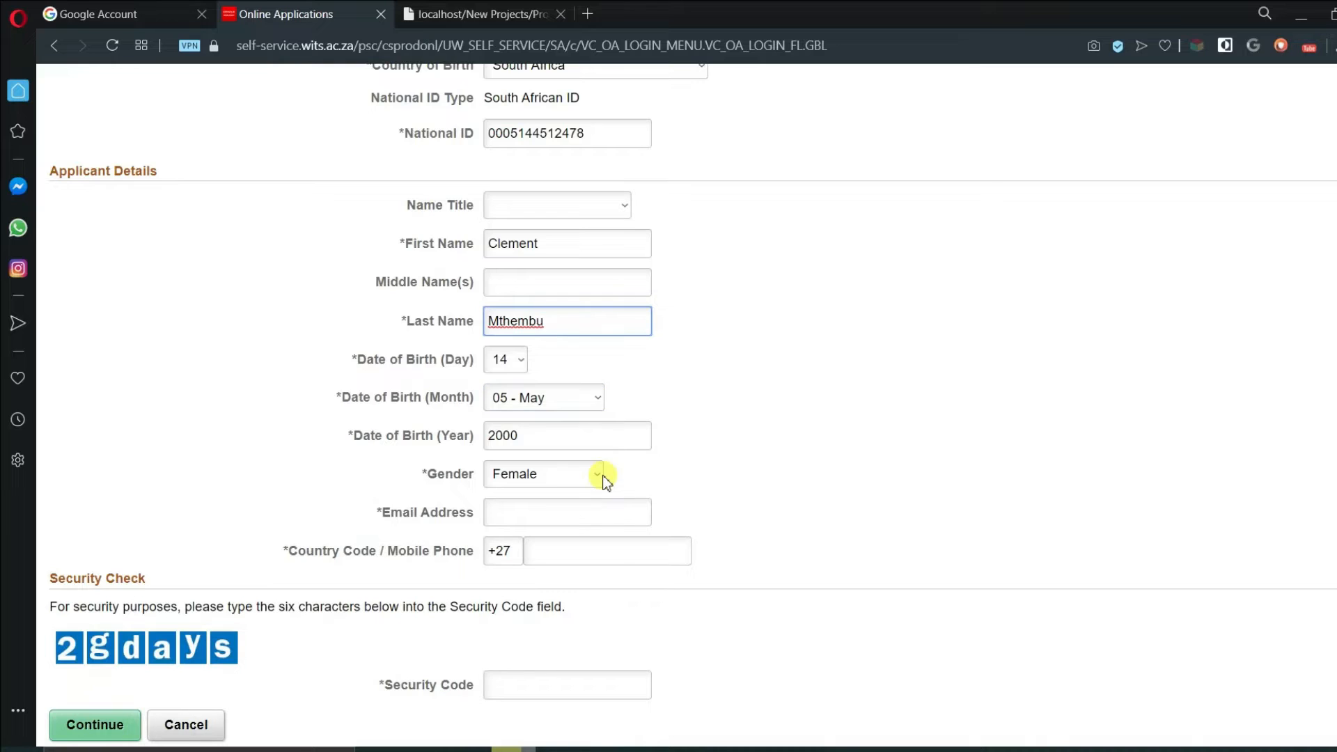
click(599, 476)
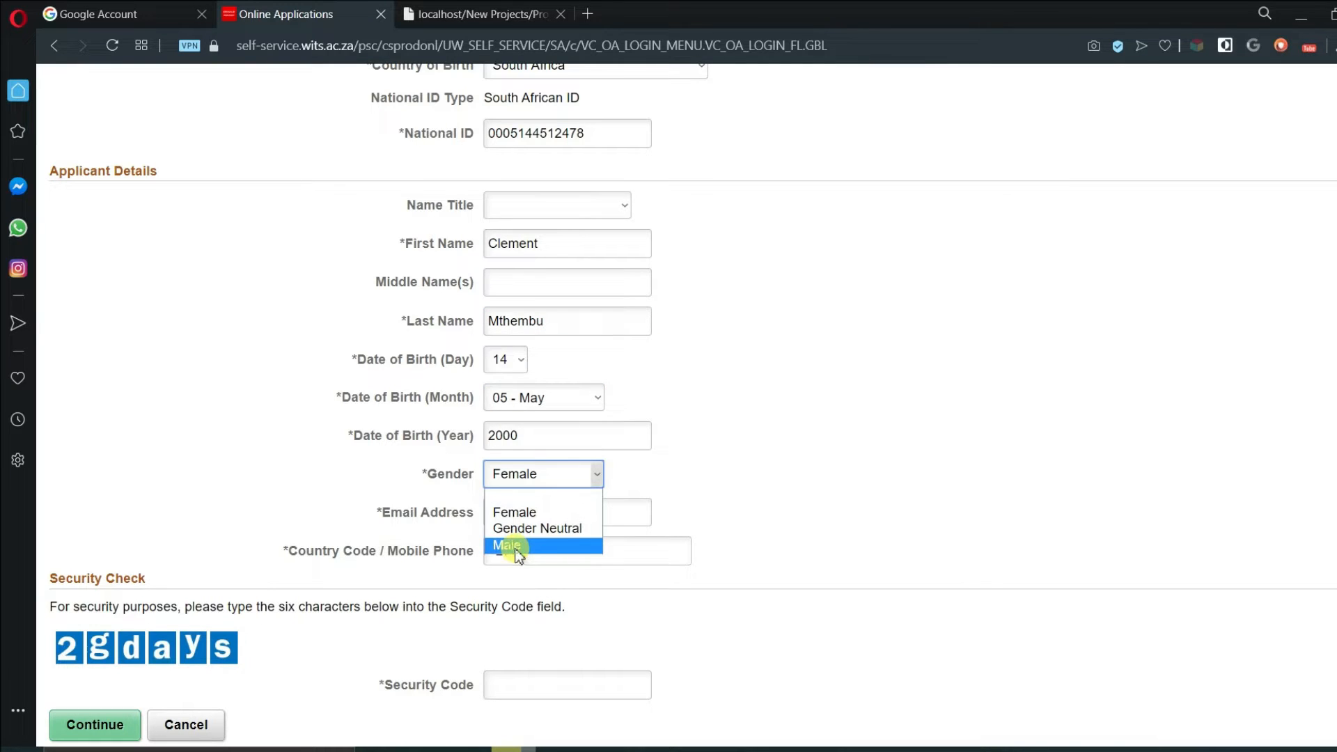
click(519, 548)
click(517, 516)
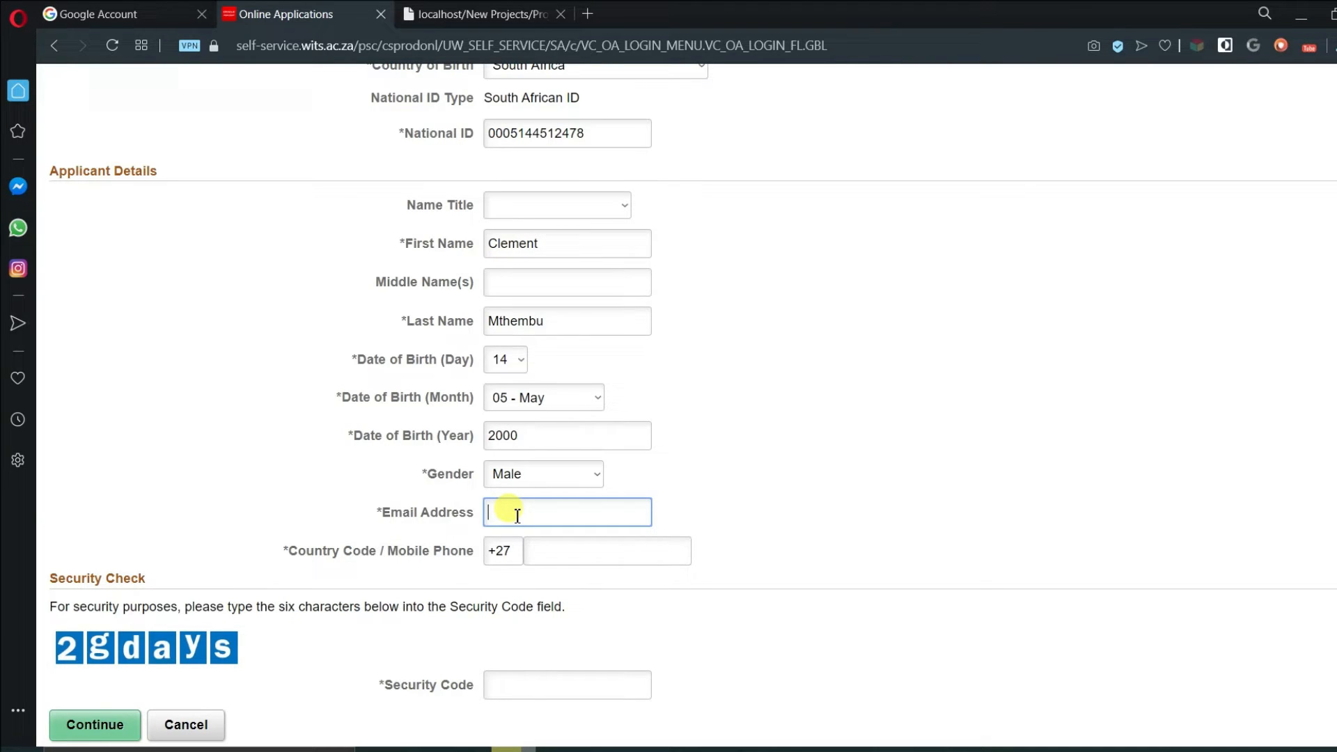
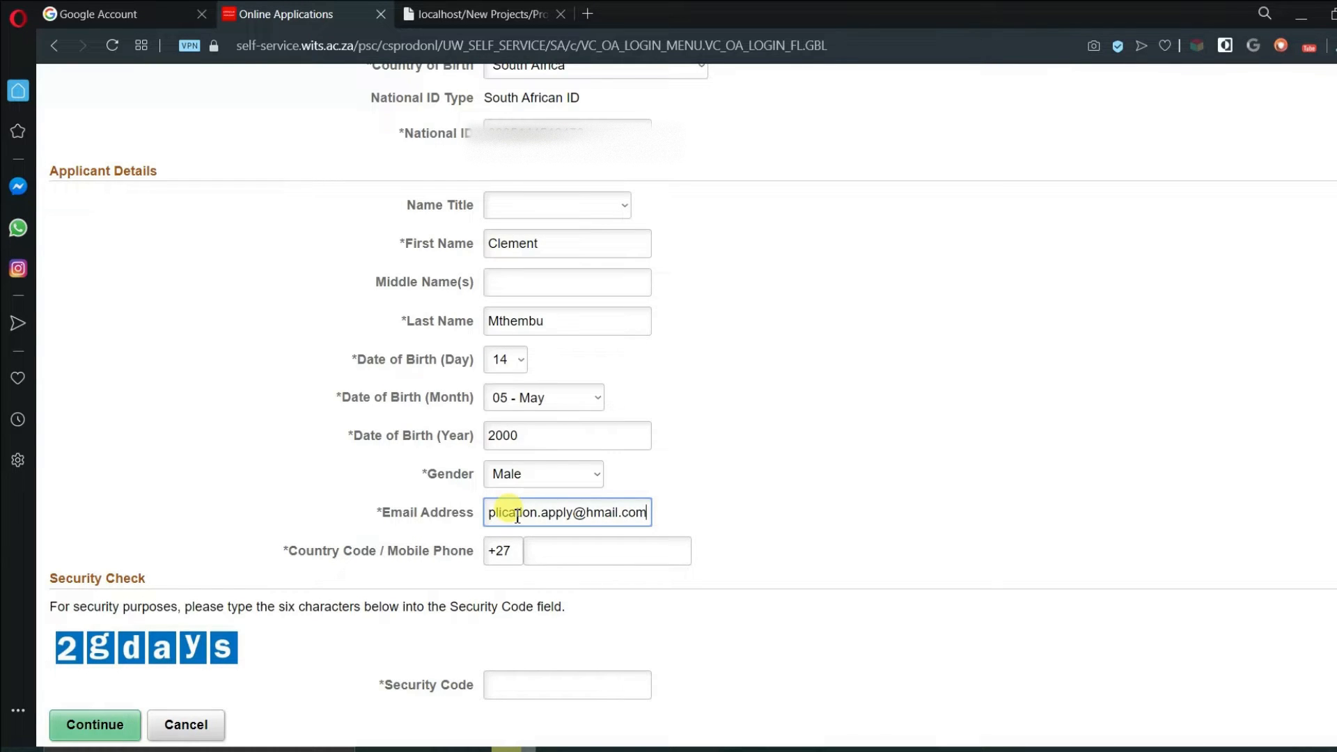
click(554, 557)
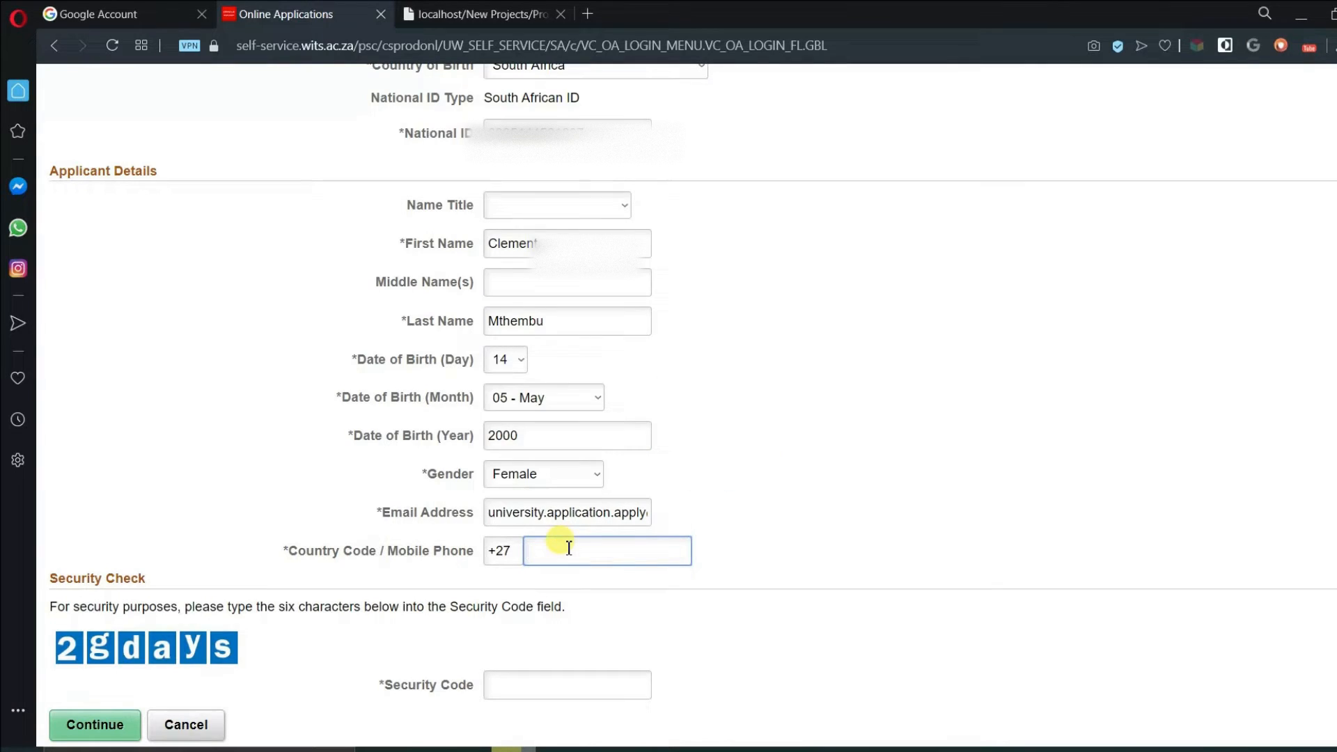
key(Tab)
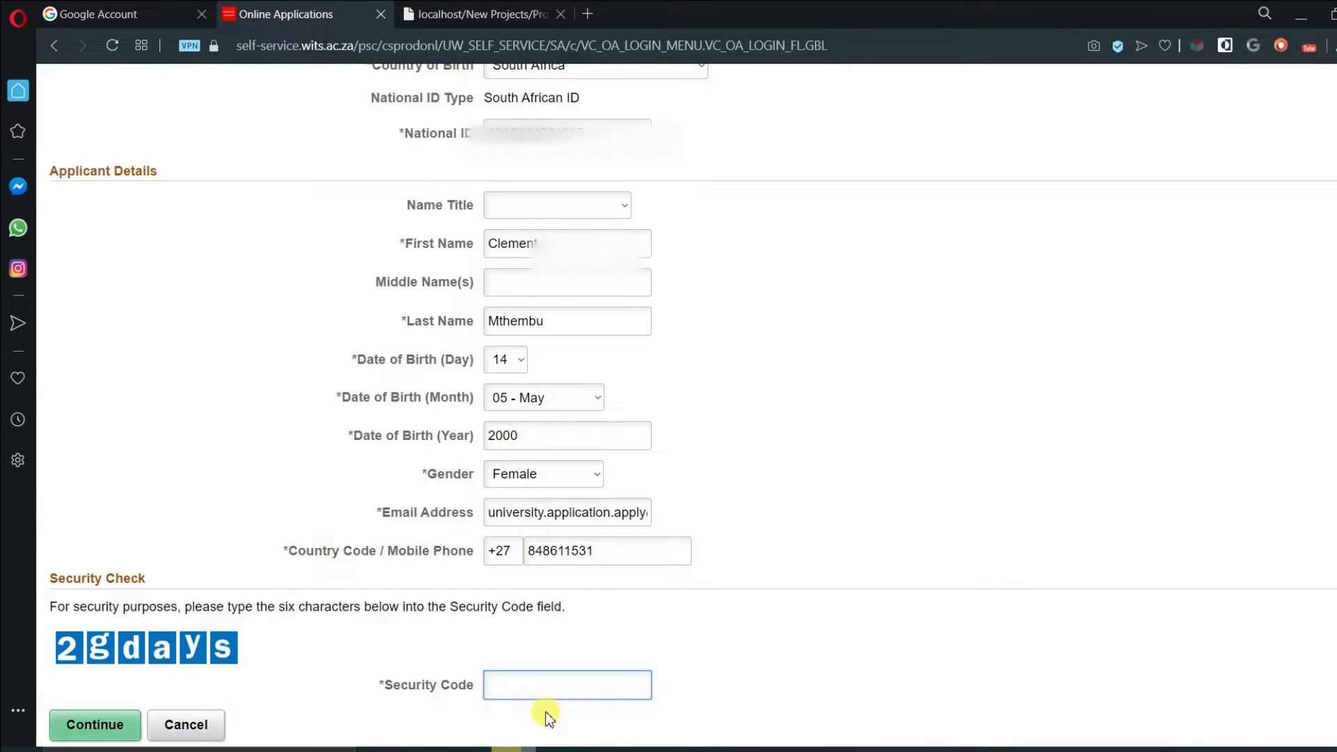
text(2gdays)
click(82, 730)
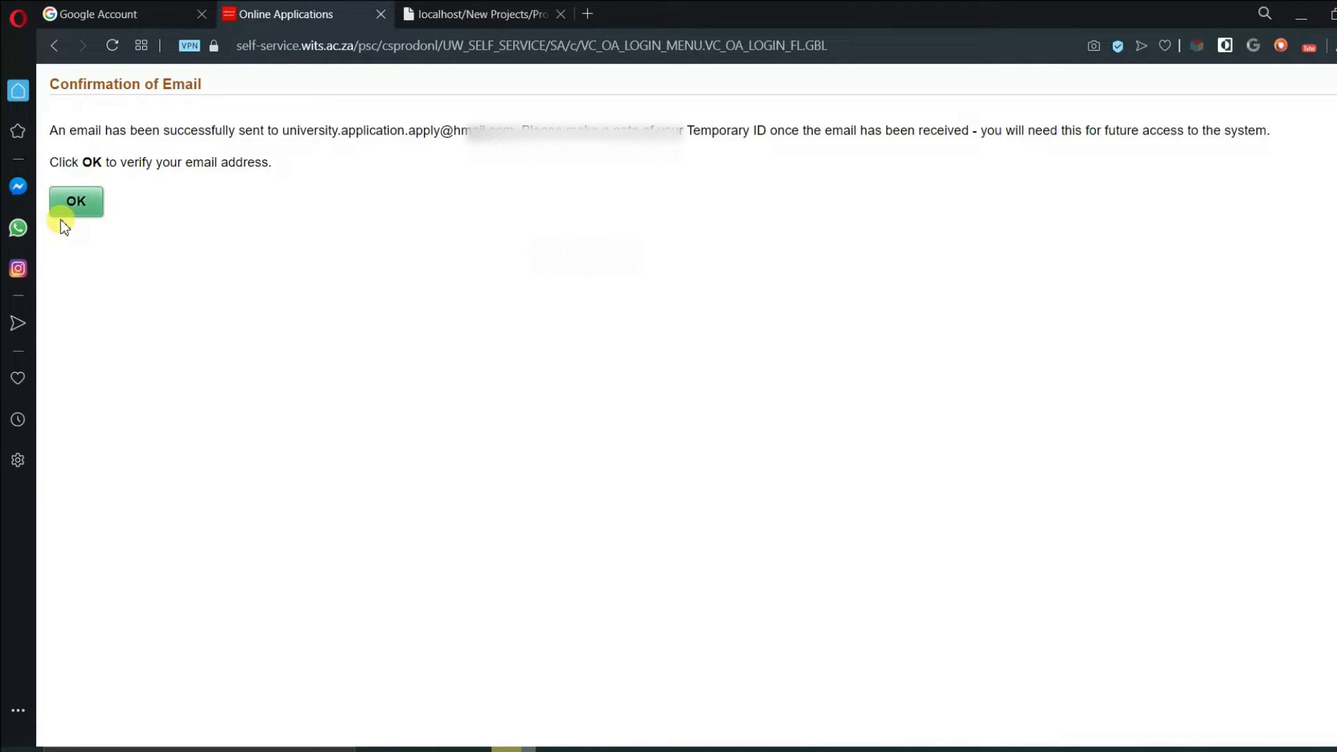
- Acknowledge the email confirmation, then open Gmail from the Google apps grid to reach the Wits Profile Email
click(77, 209)
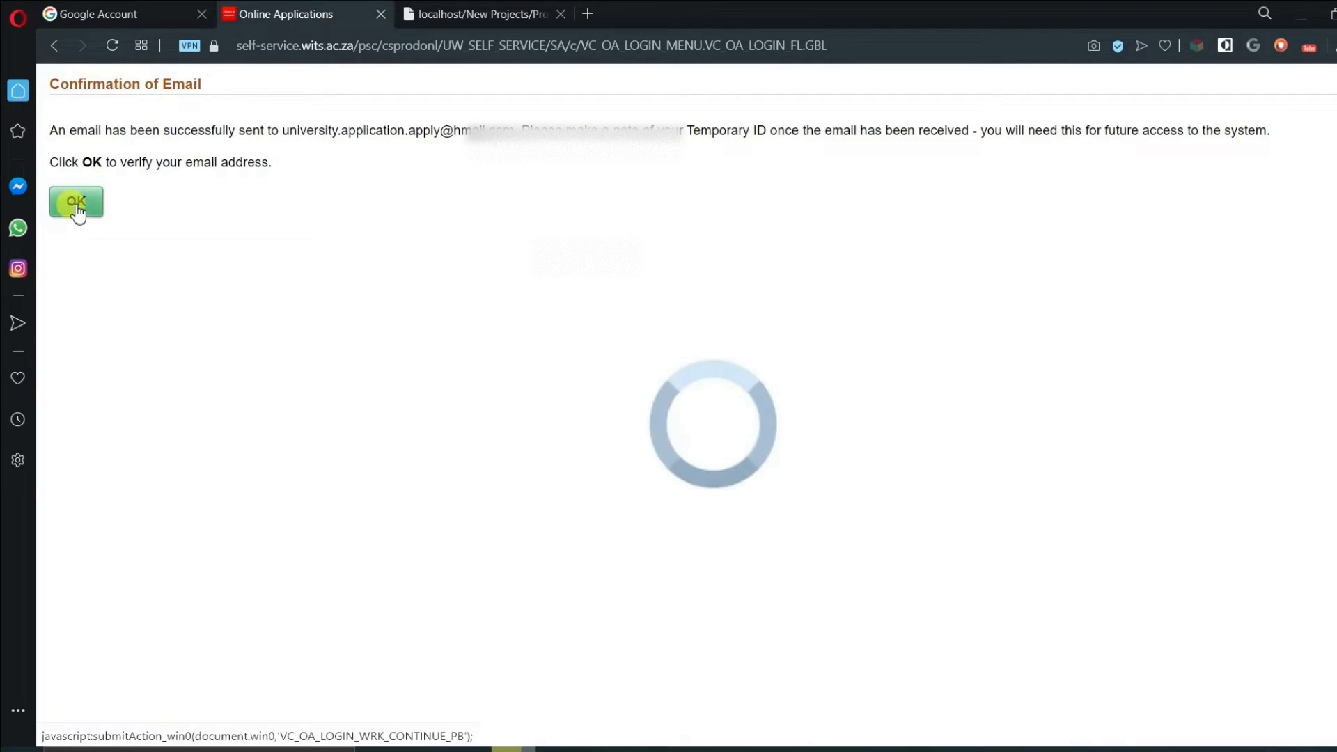
click(116, 8)
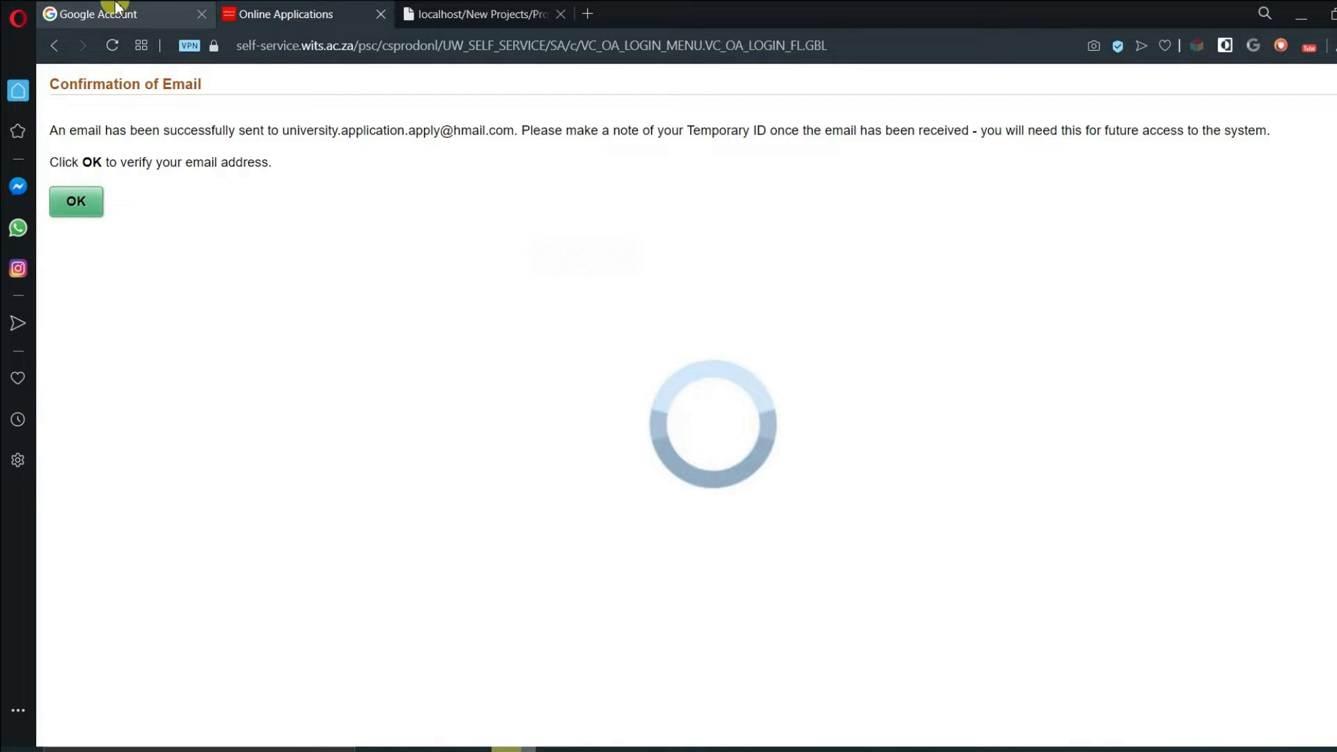
click(116, 8)
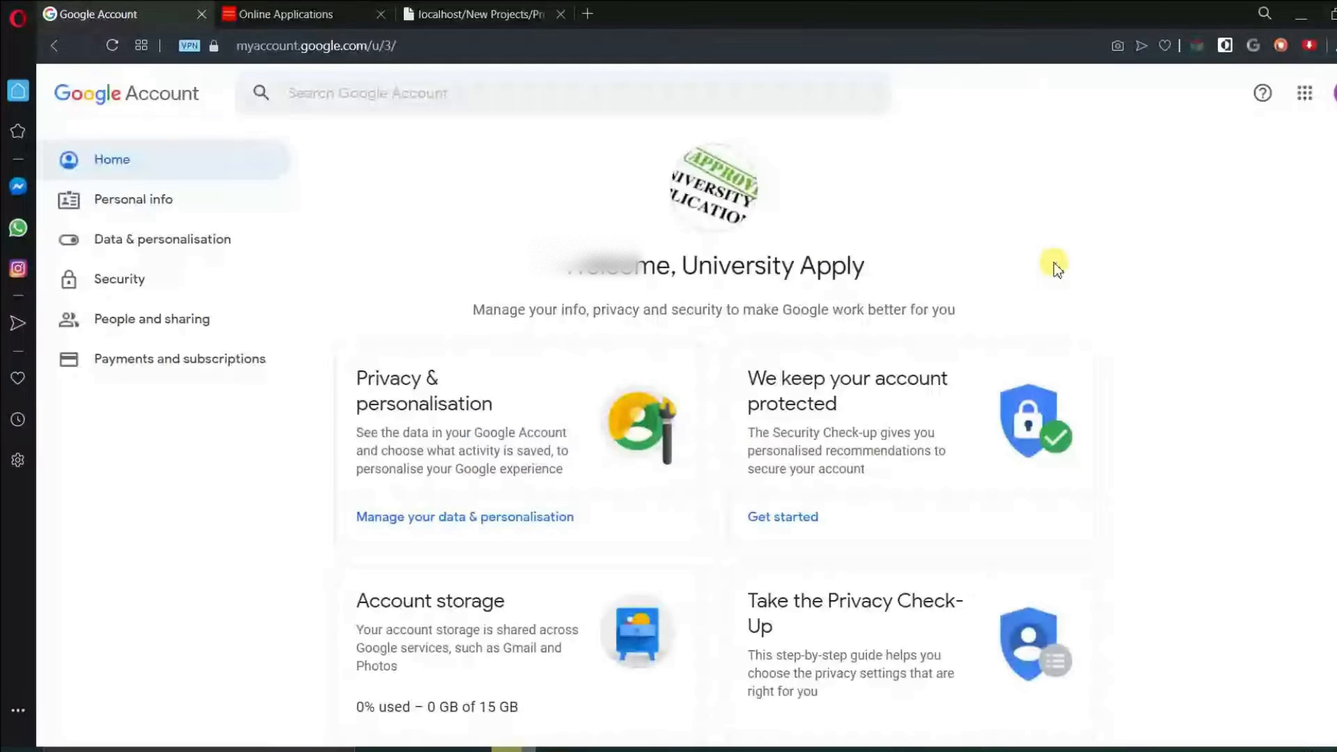
click(1306, 96)
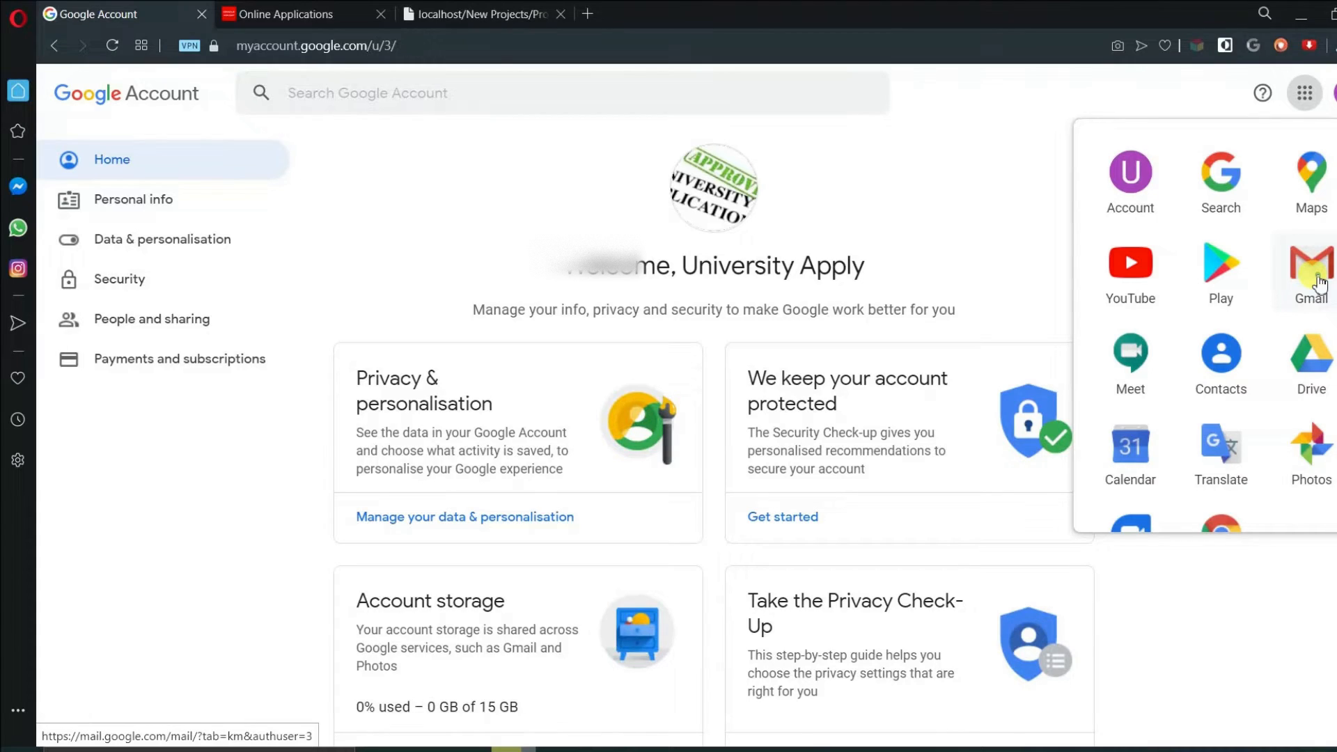
click(1313, 275)
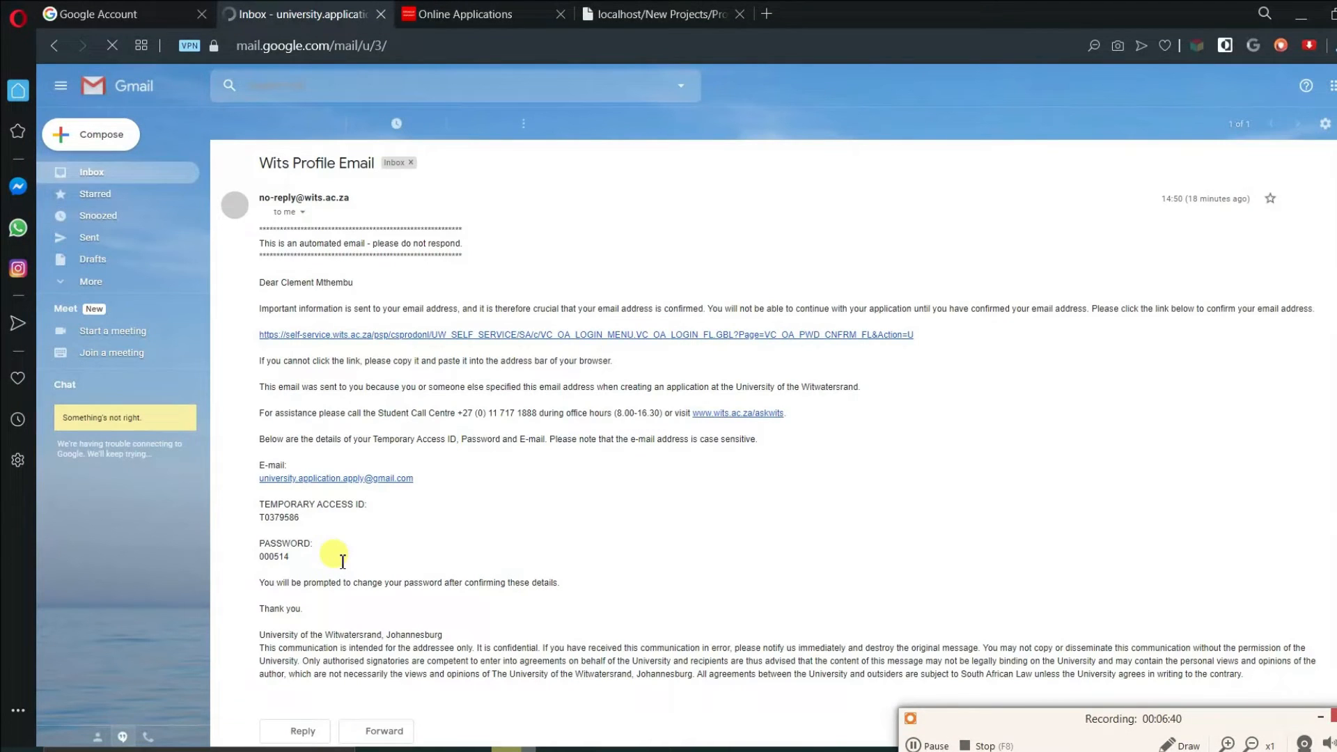
click(1229, 744)
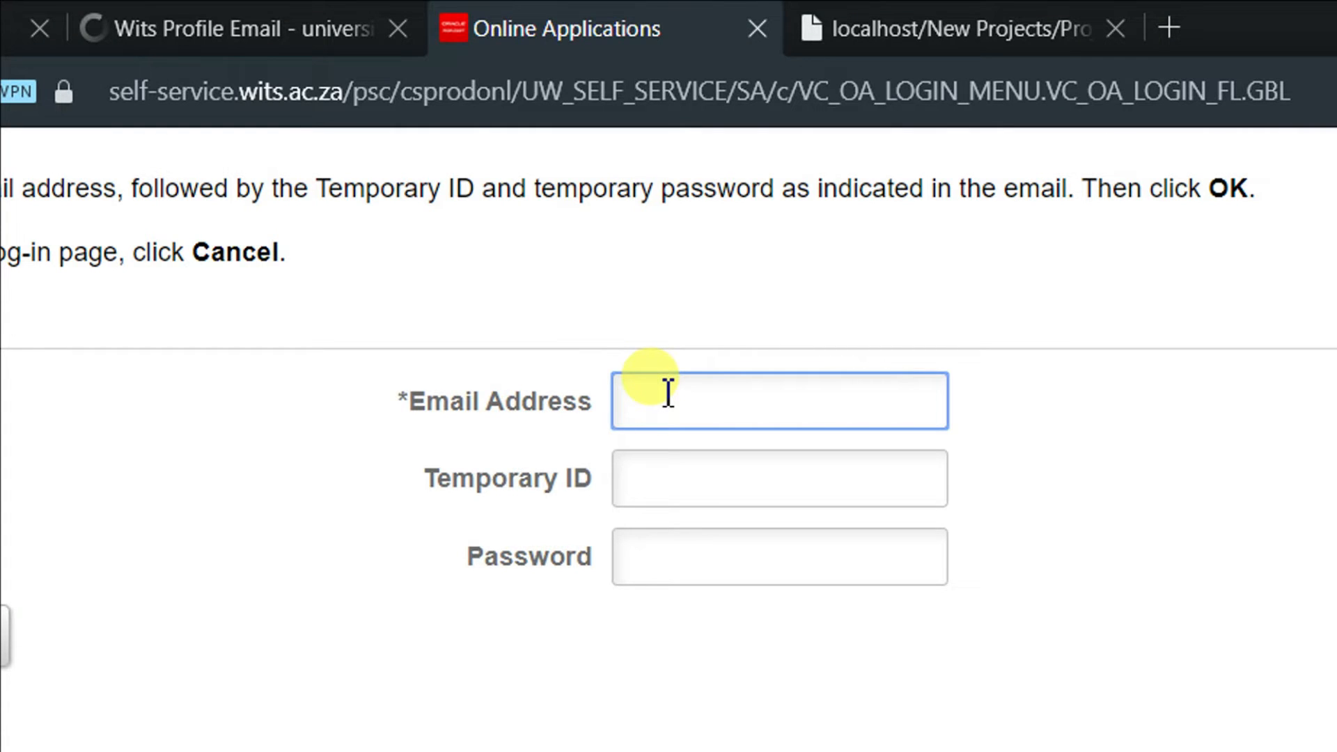
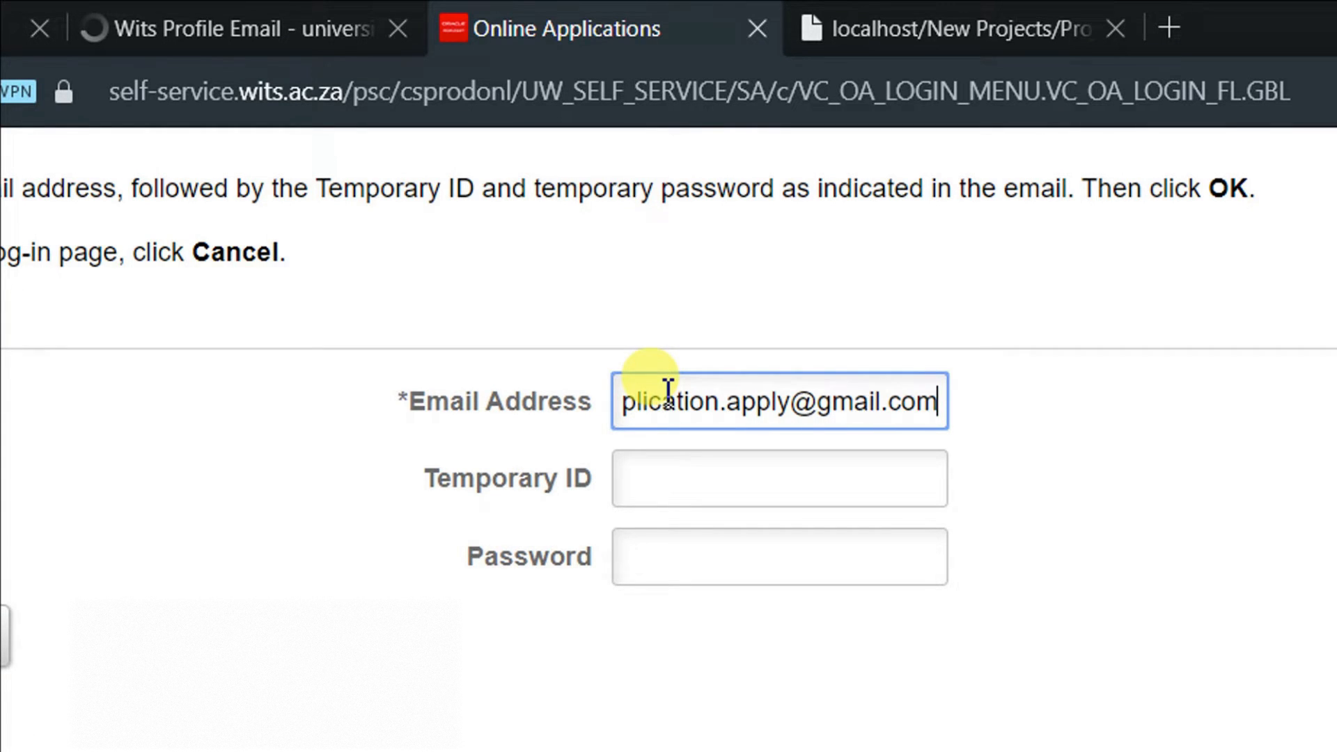
- Fill the temporary sign-in form with the account email, temporary ID and temporary password, and submit it
key(Tab)
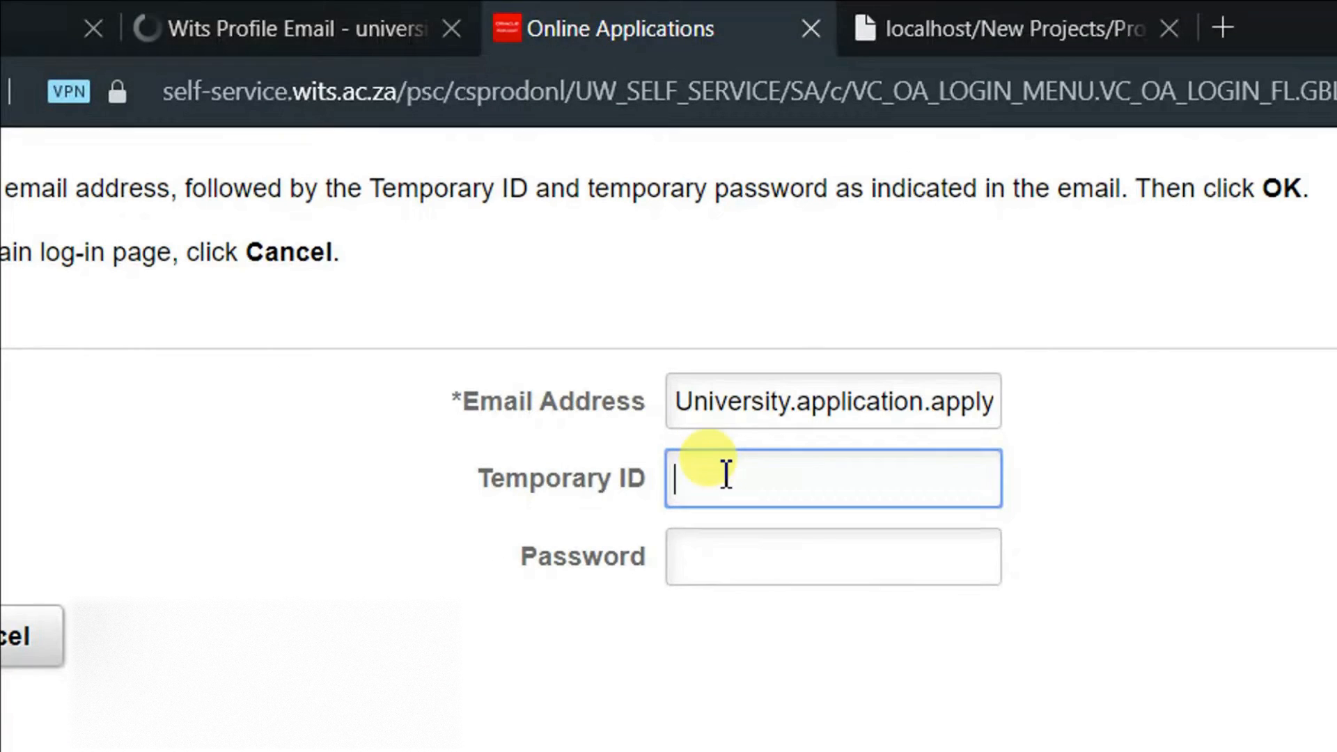
text(Mthembu)
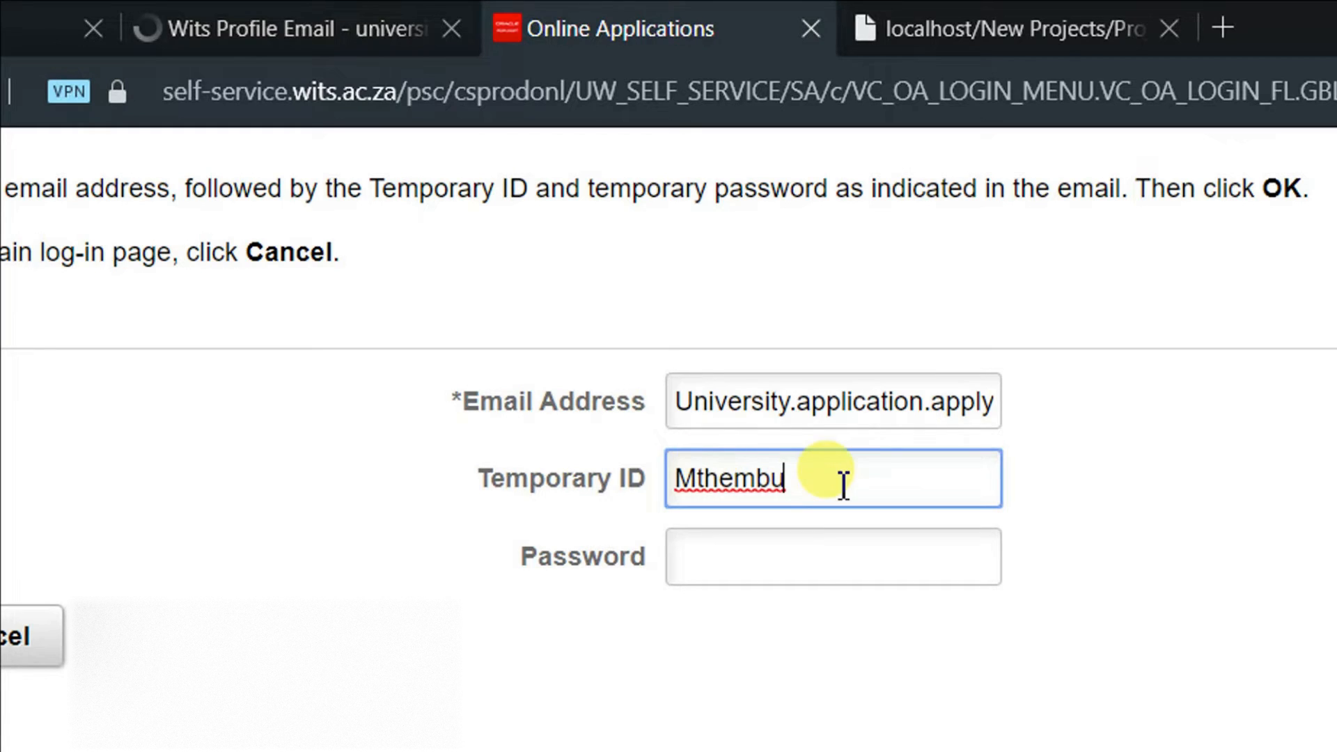
drag(844, 485, 694, 478)
key(BackSpace)
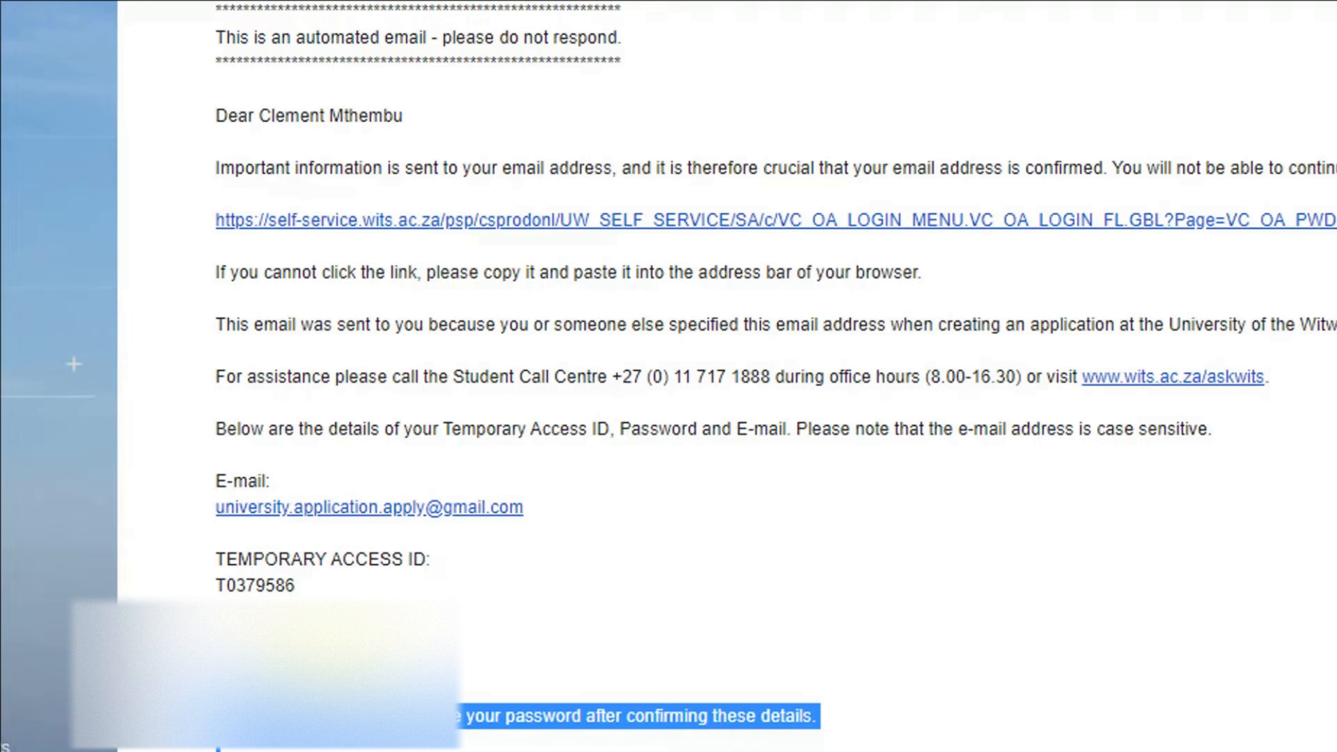
click(254, 645)
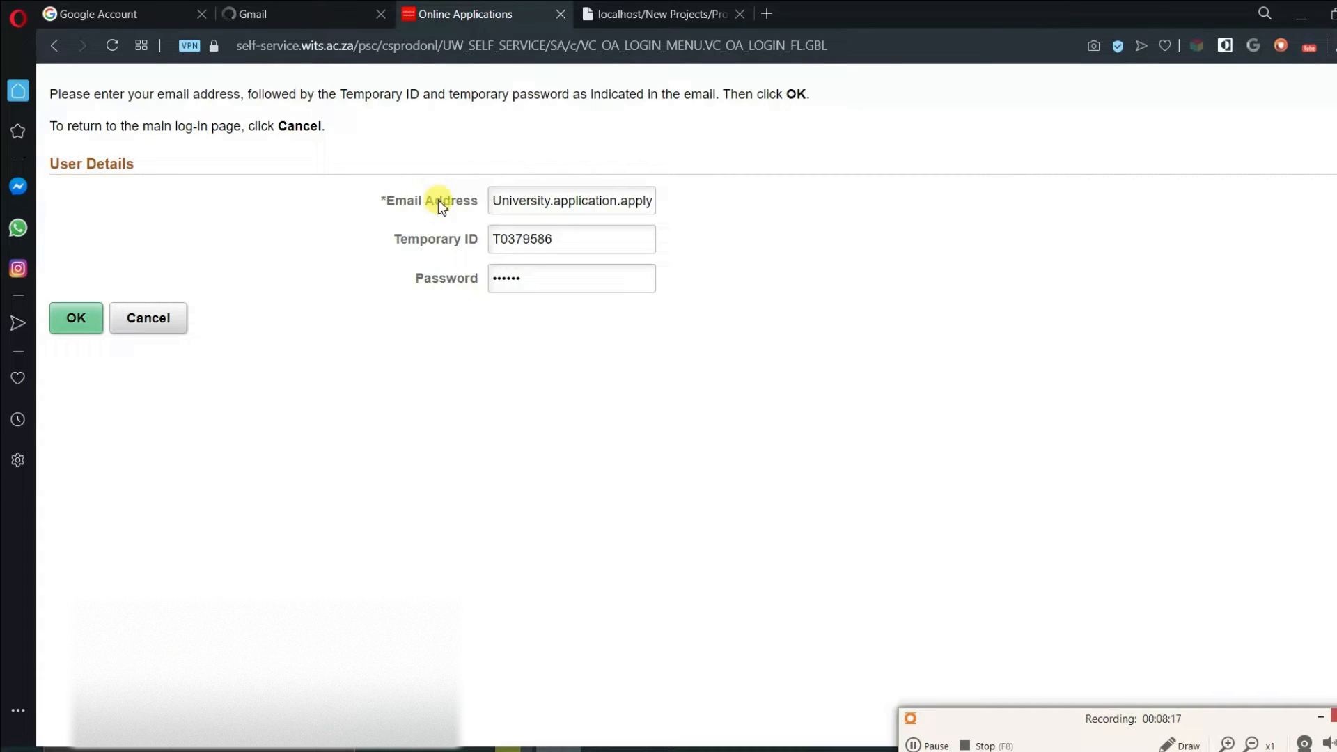
click(78, 321)
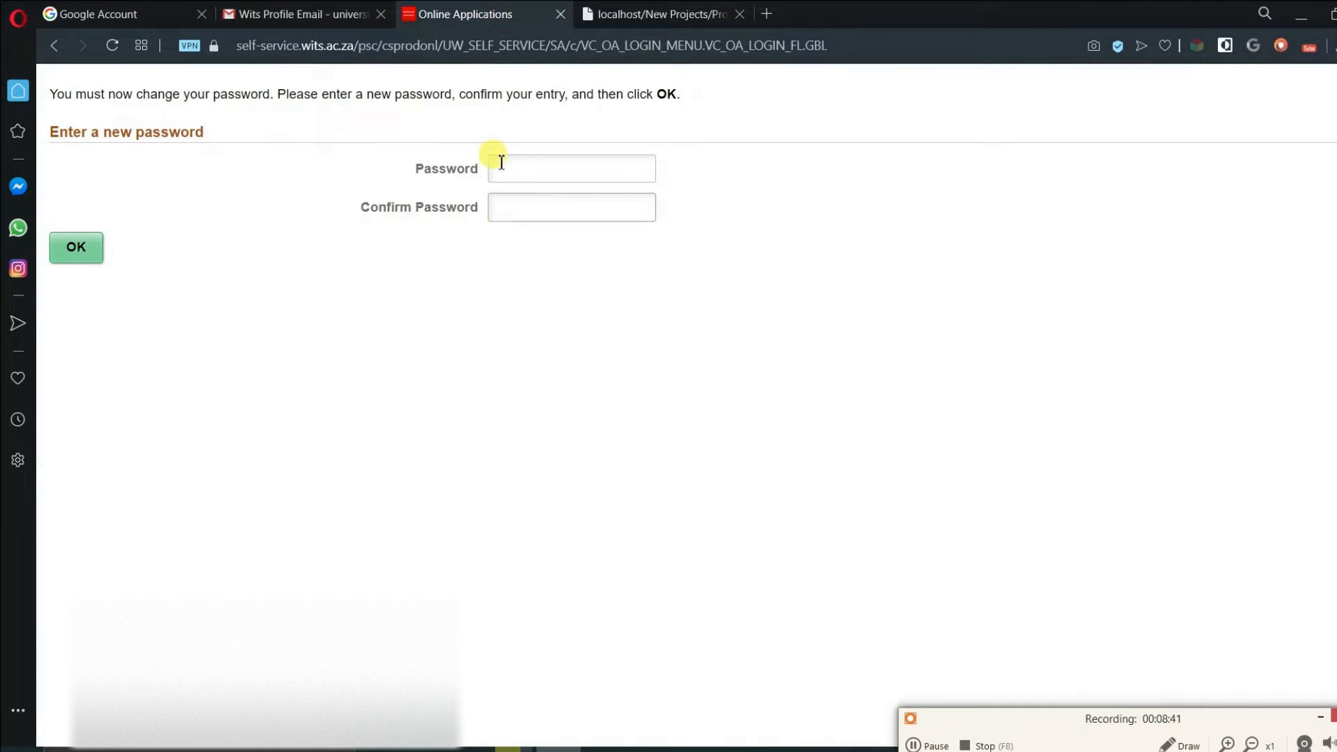
- Enter and confirm a new password, submit it, and continue to Apply for Admission
click(501, 160)
click(512, 167)
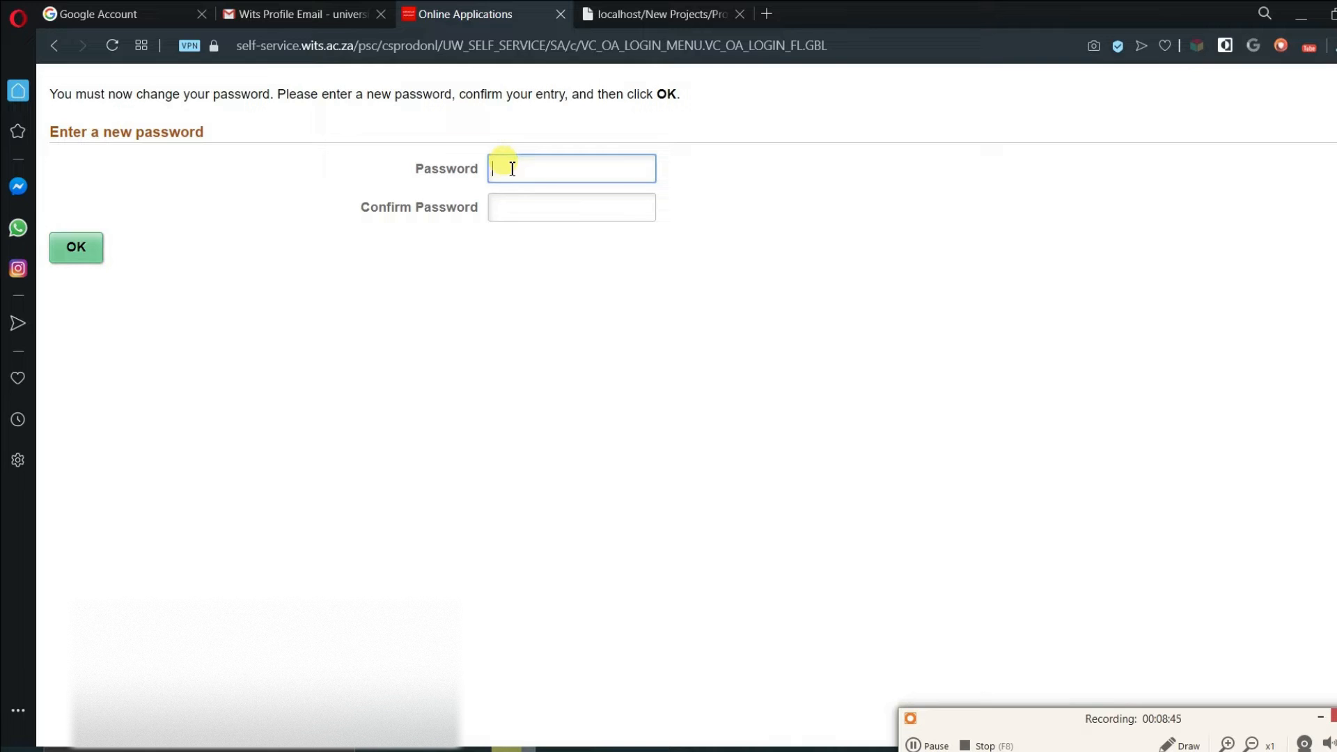
text(••••••)
key(Tab)
text(••••••)
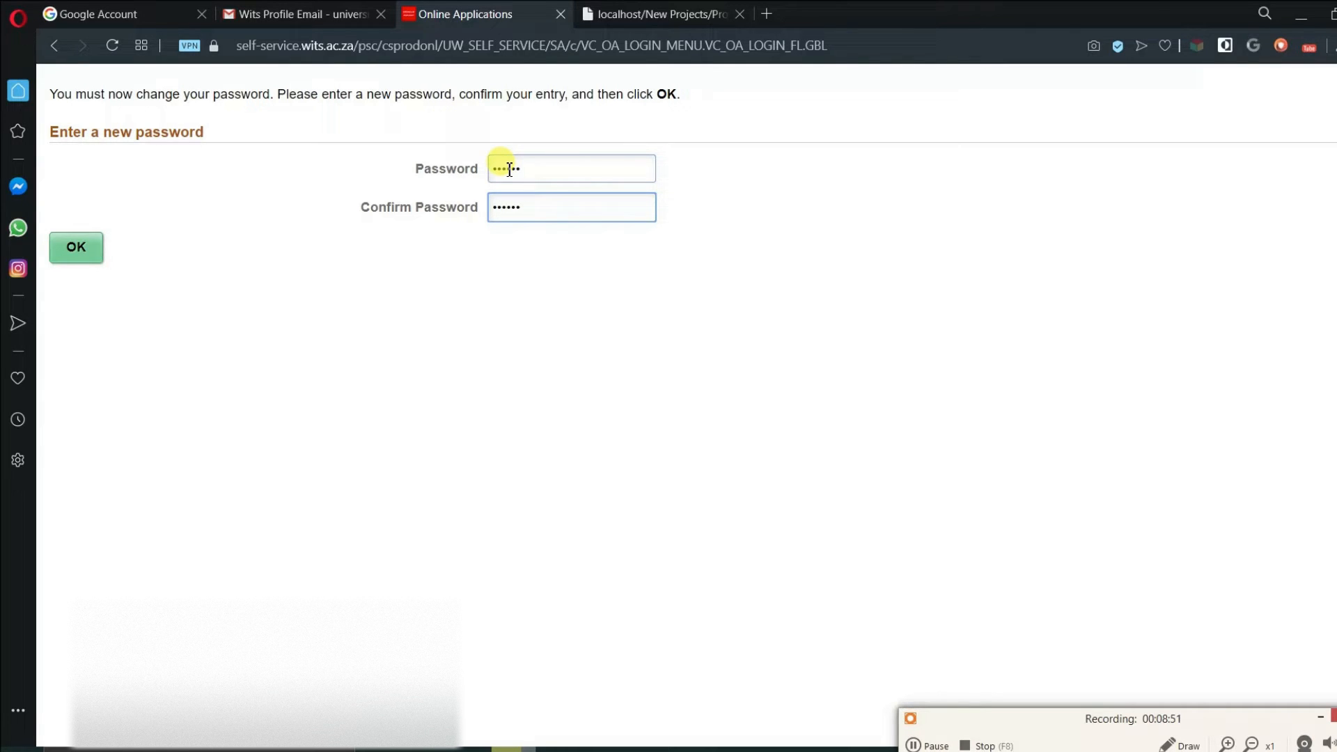
click(87, 252)
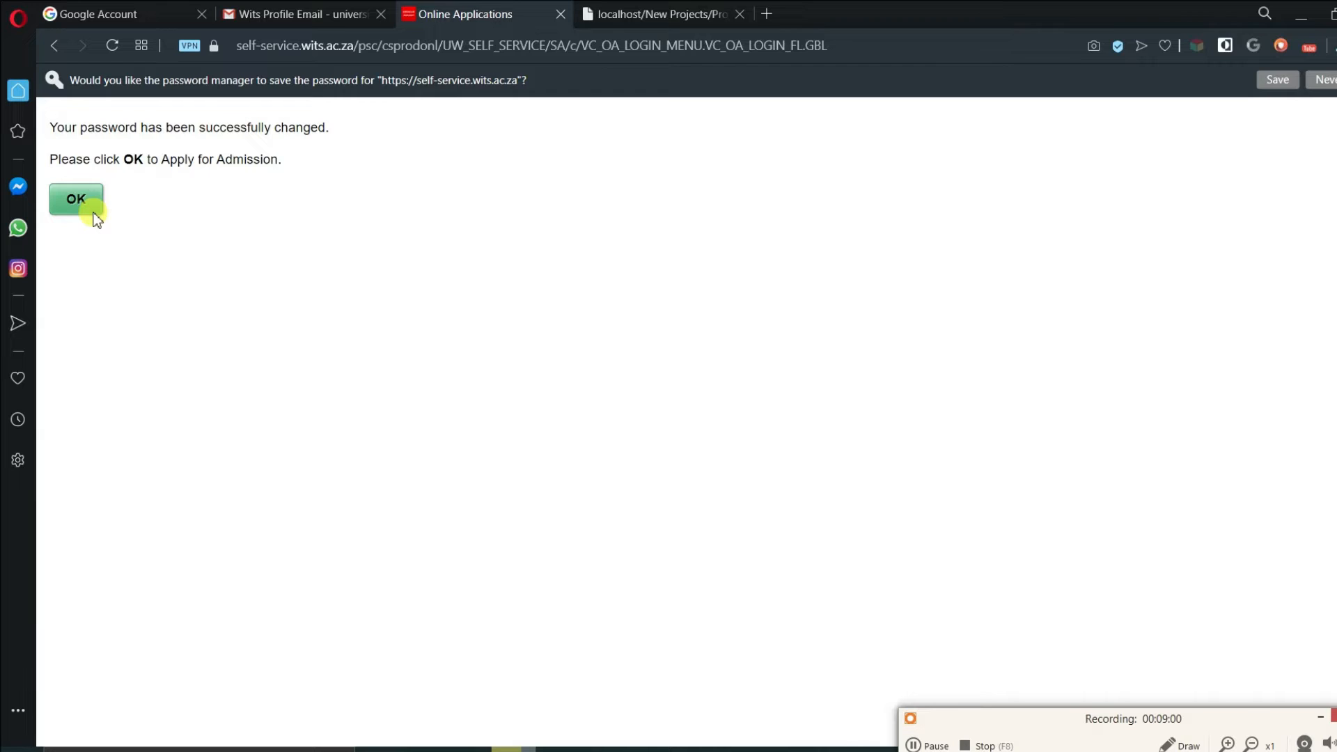
click(94, 213)
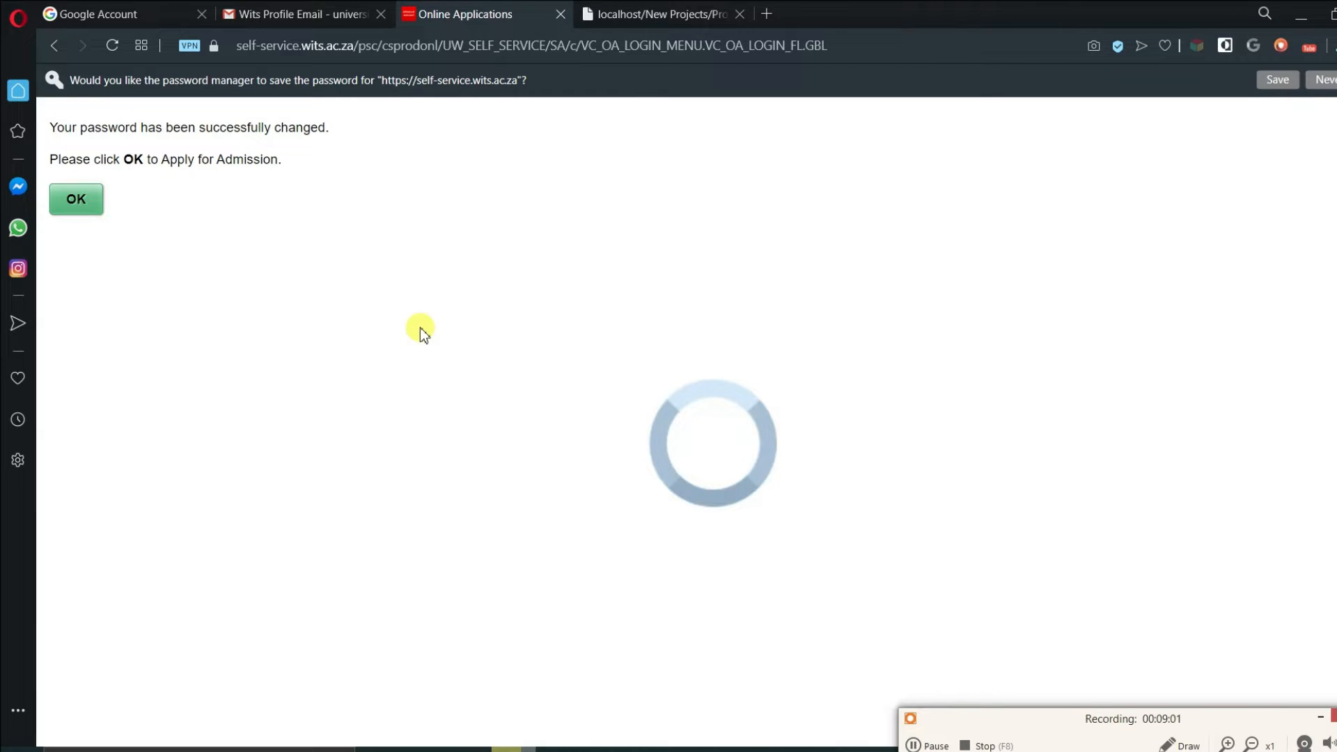
- Save the password in the browser, then choose Begin New Application, Undergraduate Full-Time, 2021, January, and continue
click(1279, 79)
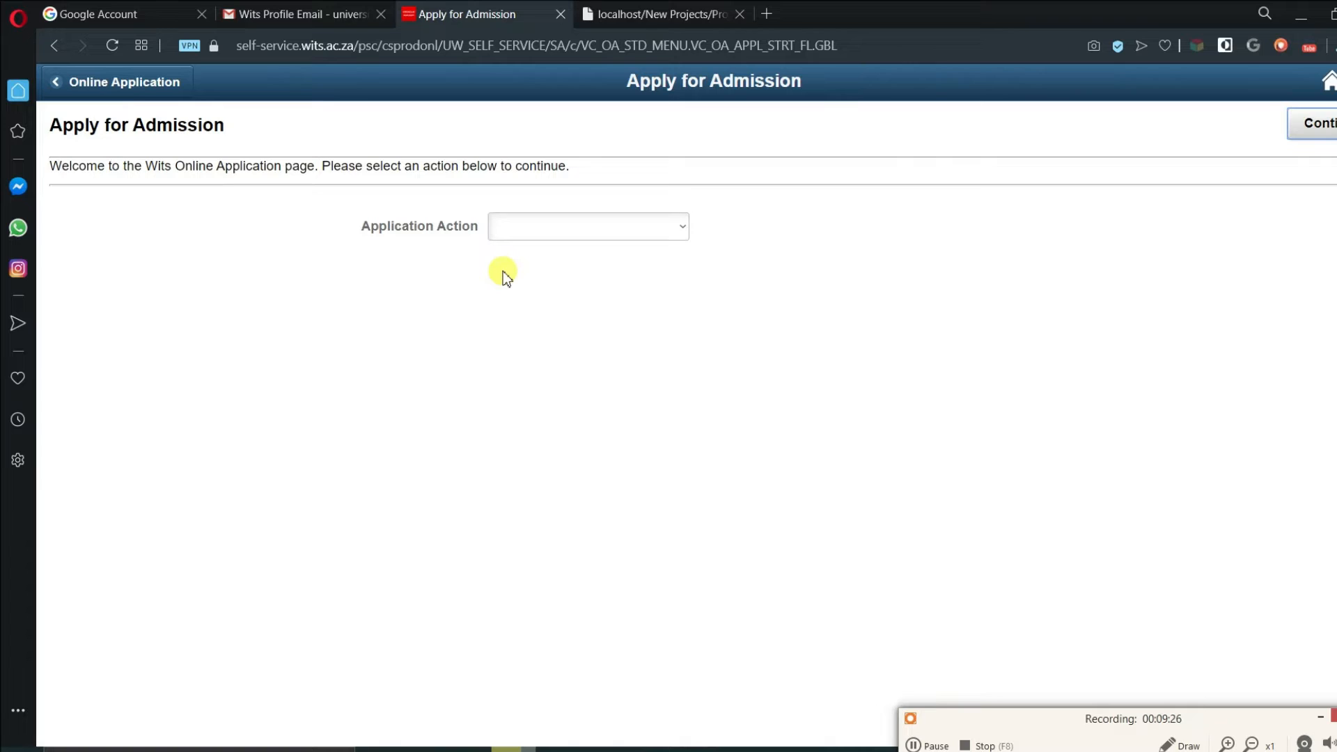
click(681, 226)
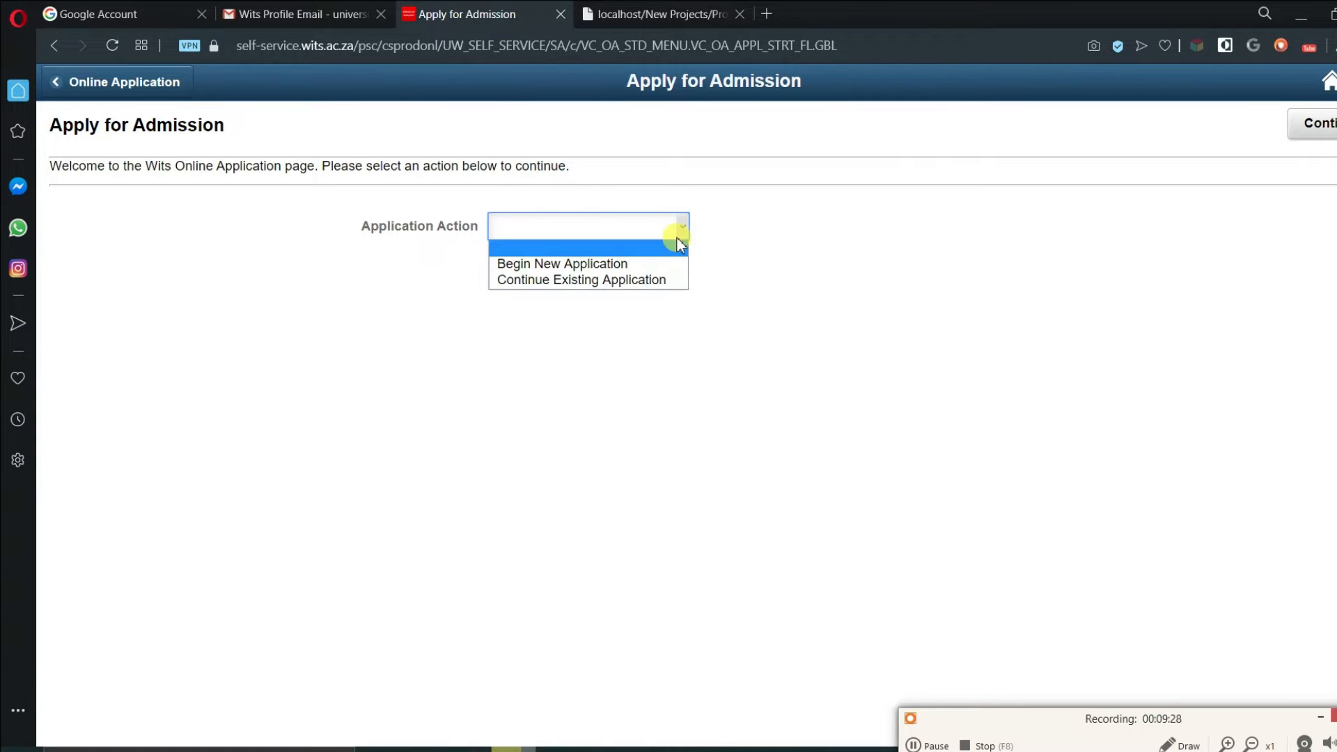
click(652, 264)
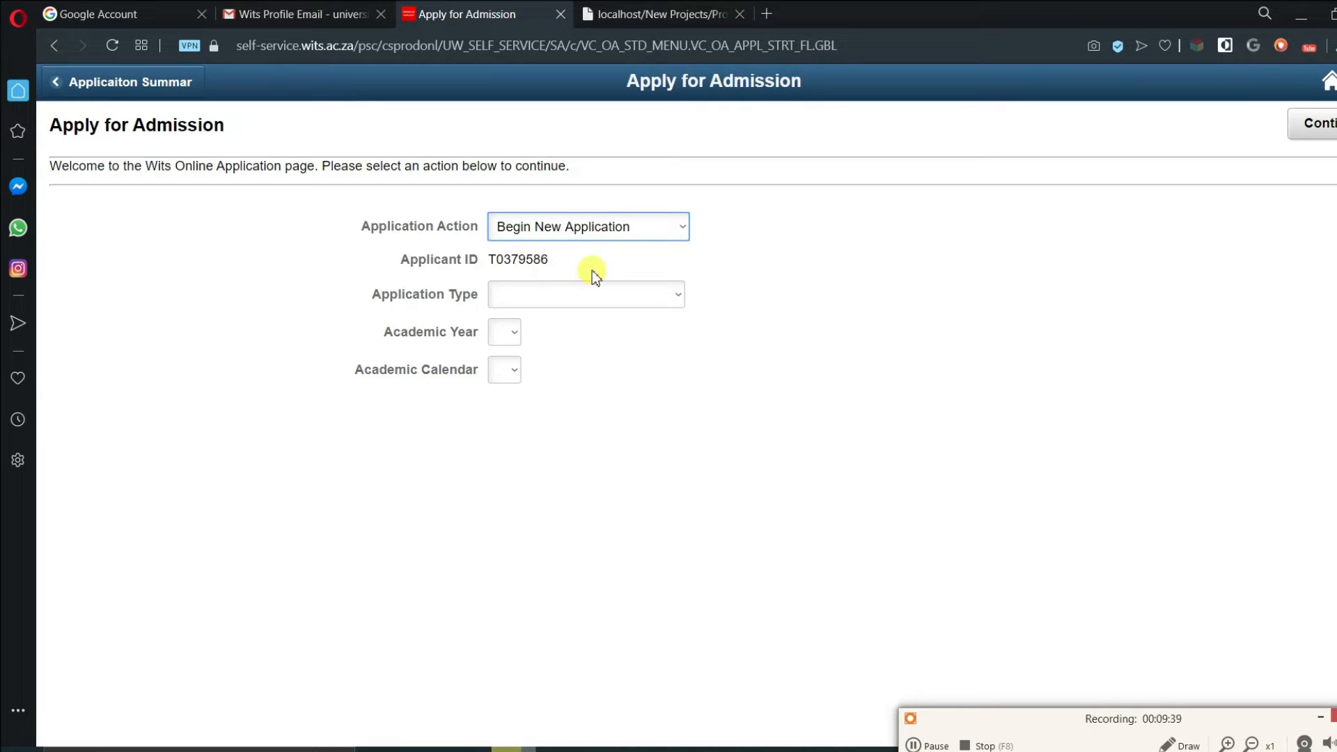
click(600, 294)
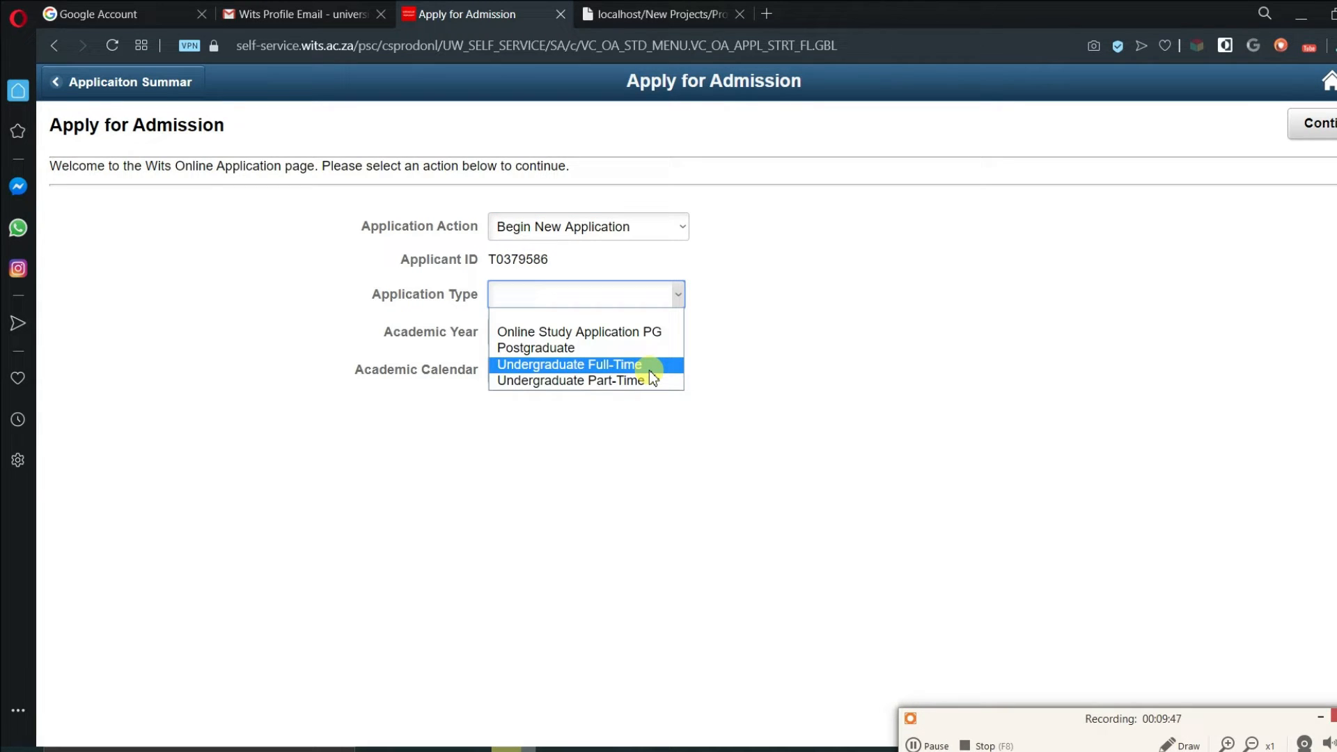
click(627, 365)
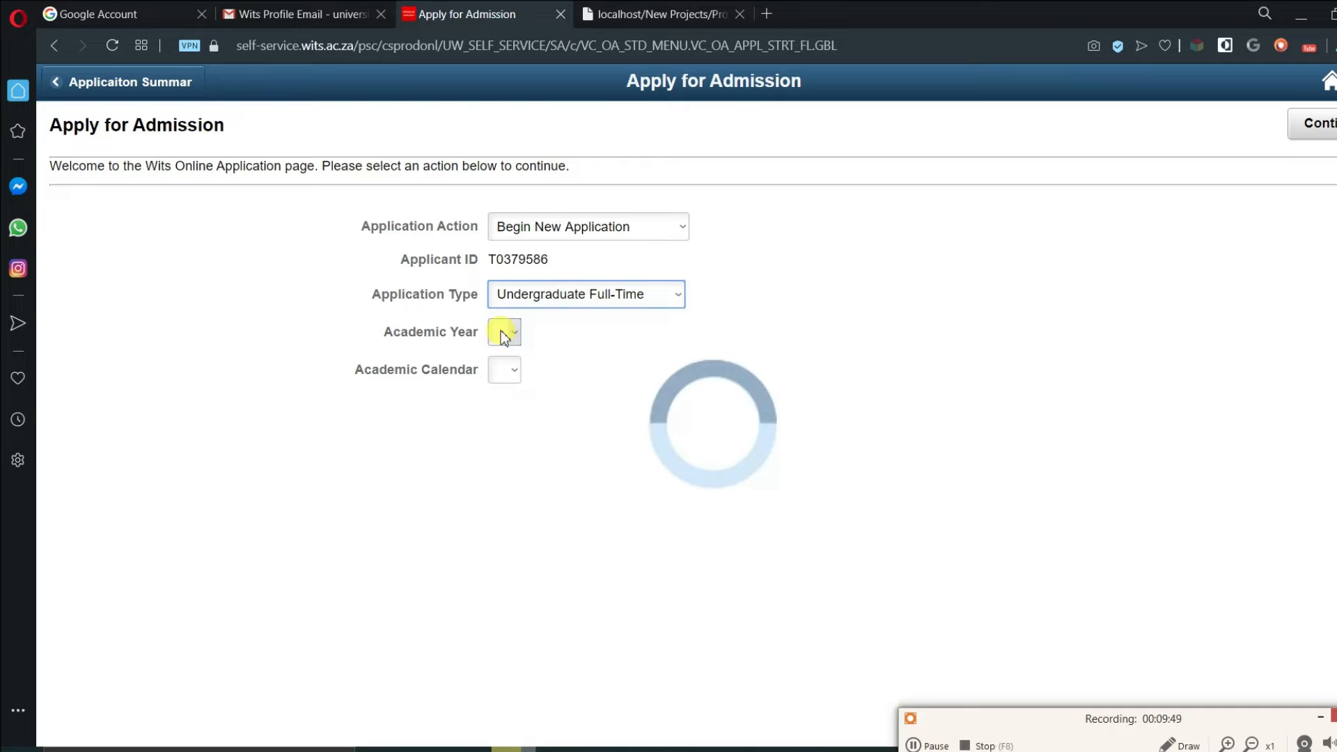
click(506, 335)
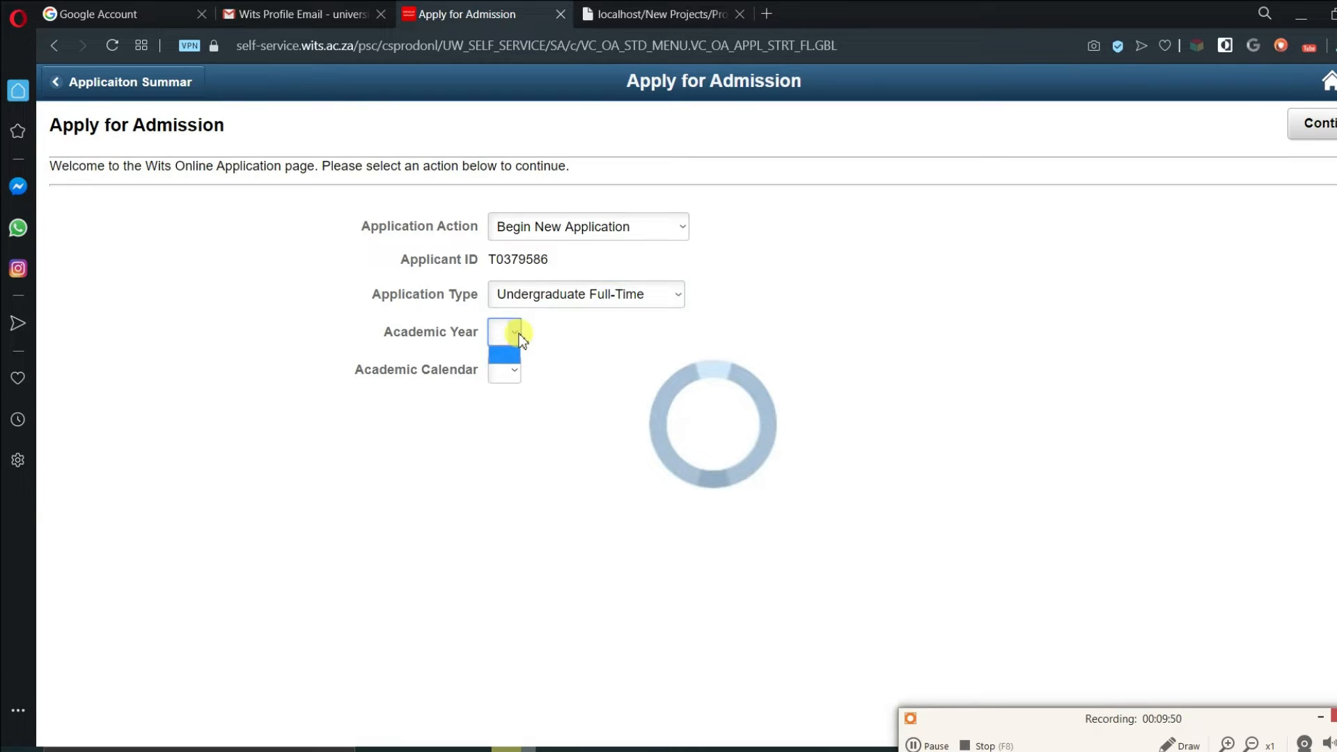
click(634, 333)
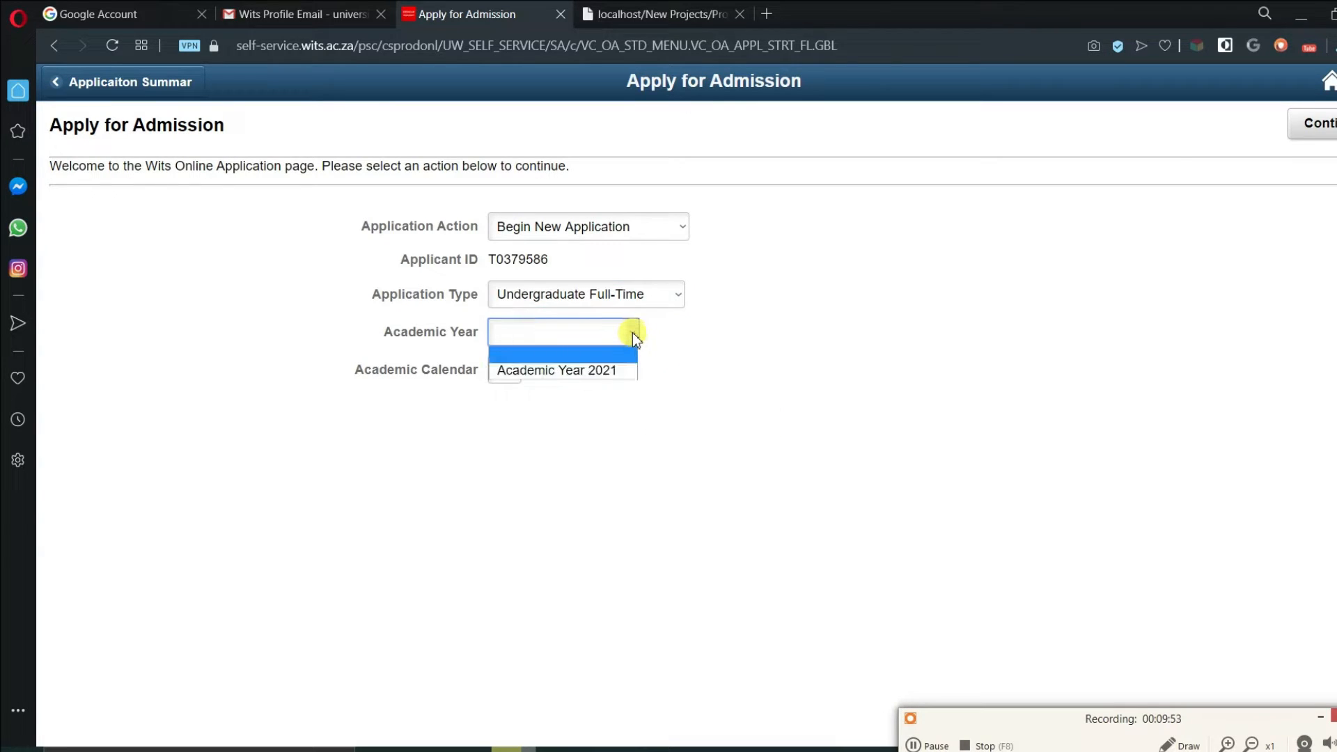
click(624, 375)
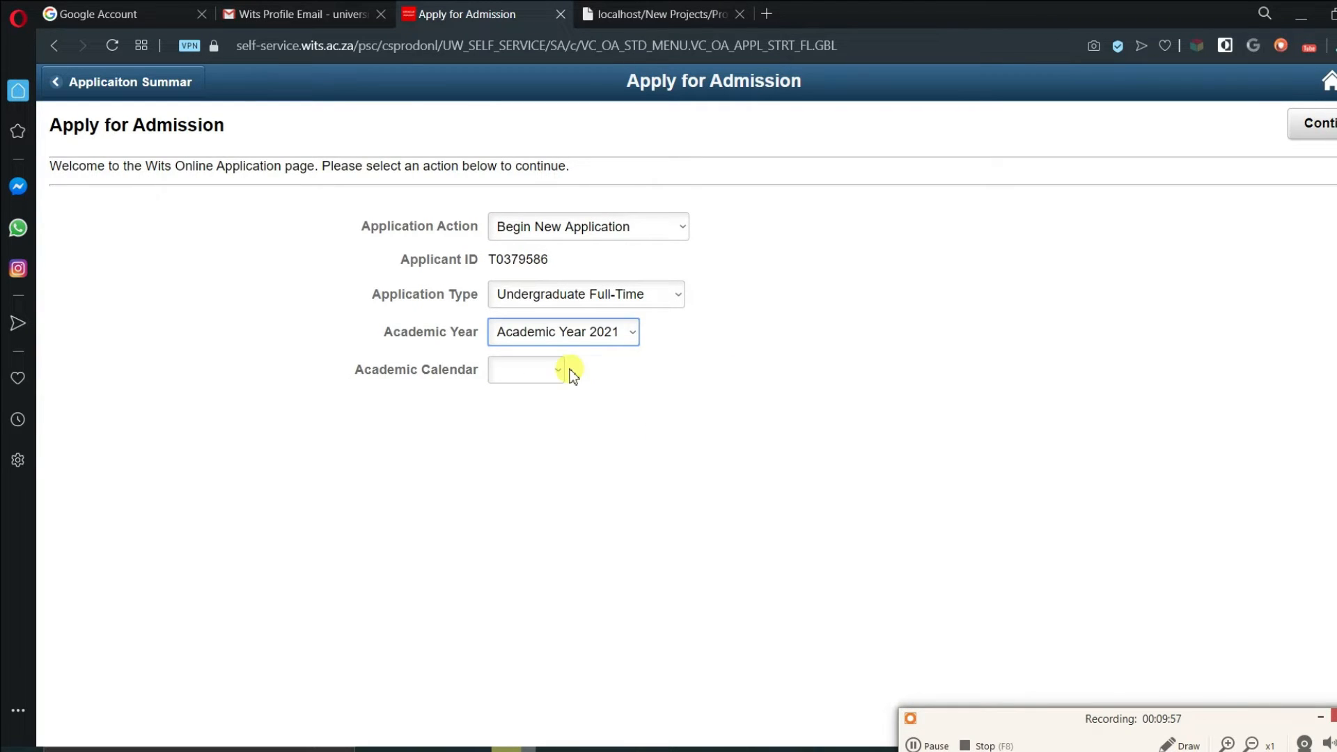
click(561, 370)
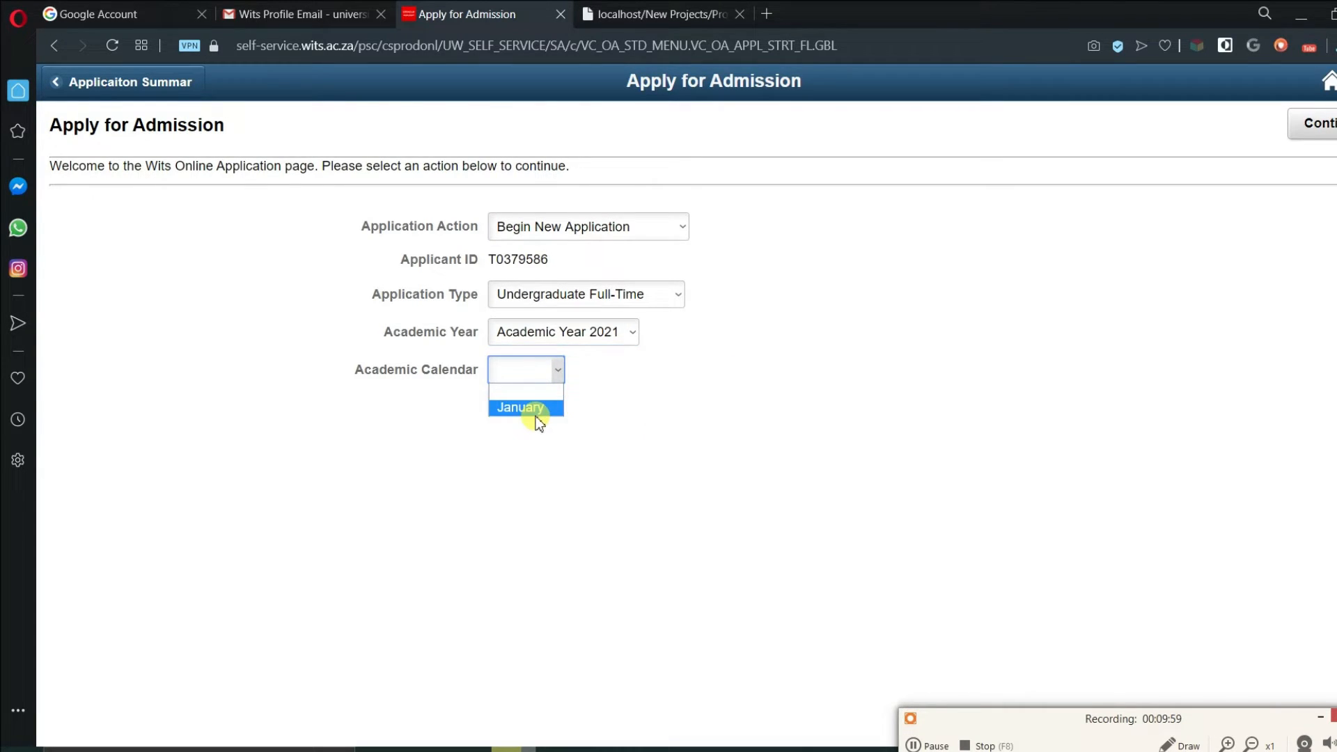
click(536, 415)
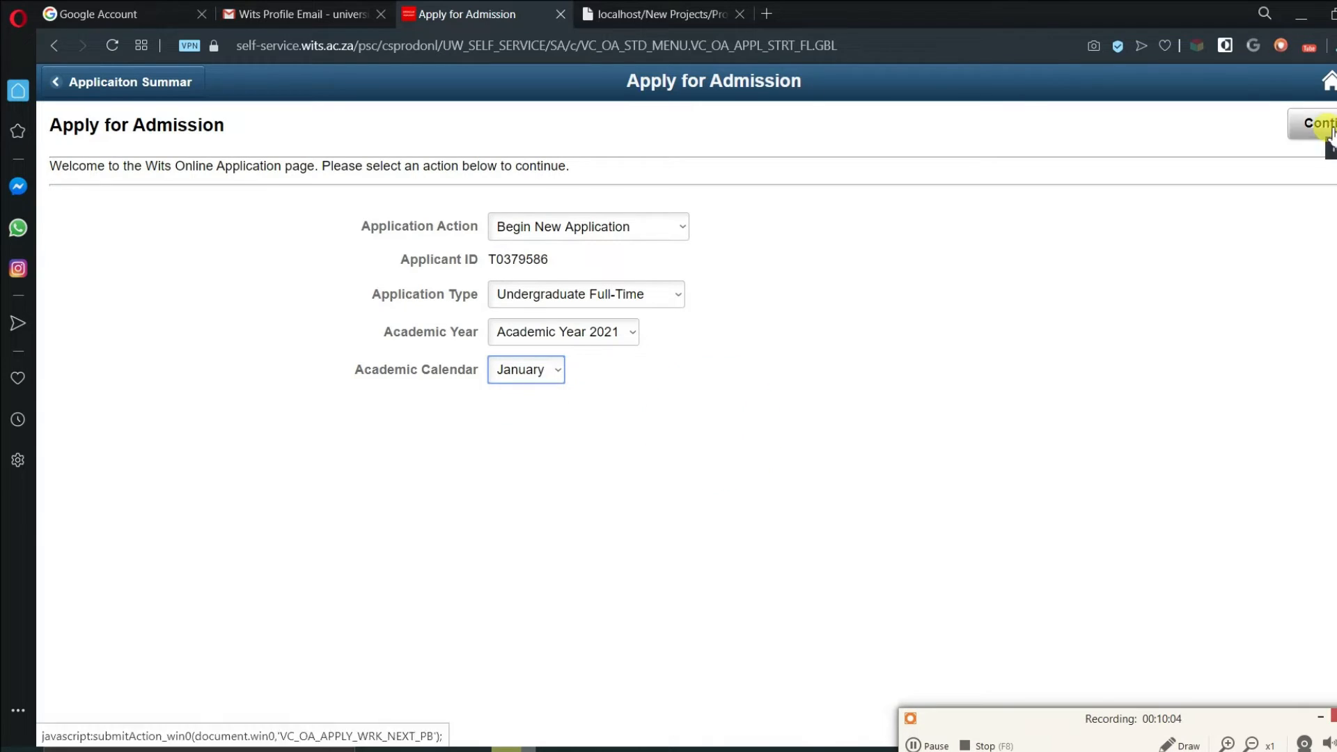
click(1326, 130)
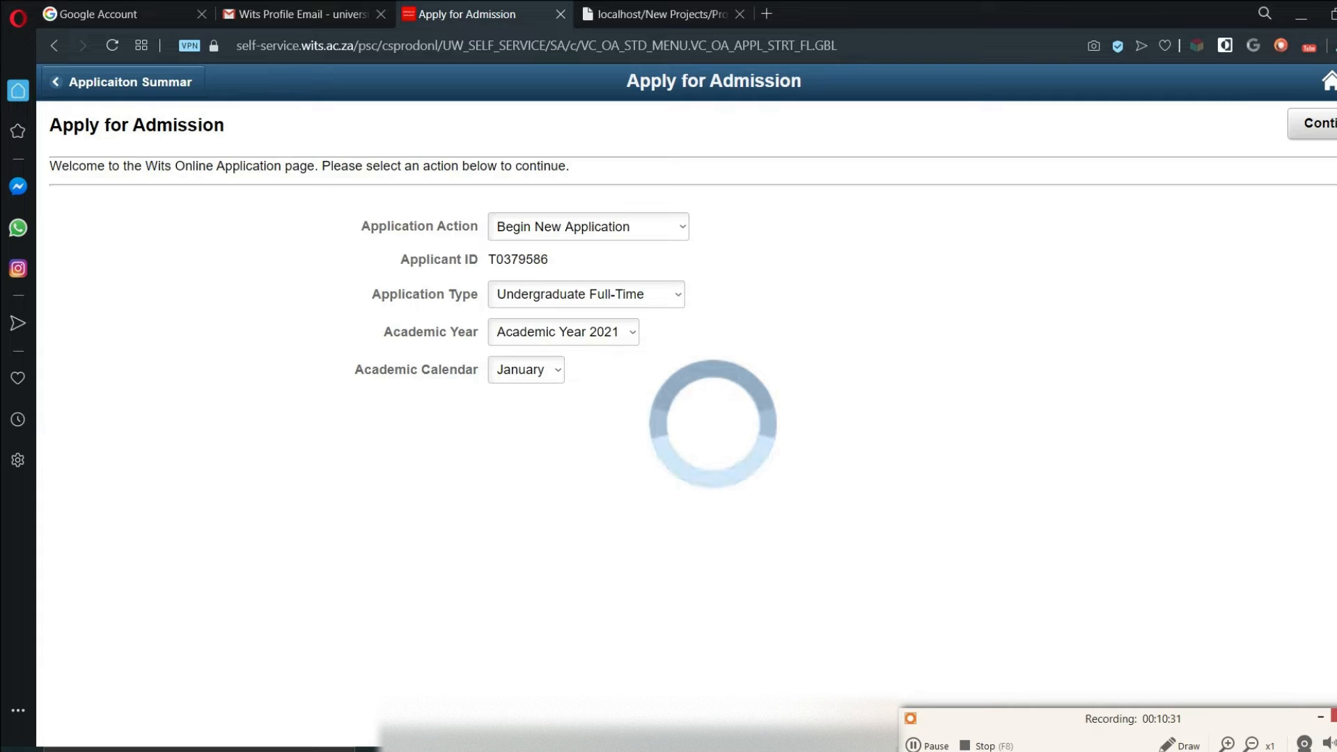
- Review the prefilled Personal Details page, save it, and advance to programme selection
click(916, 745)
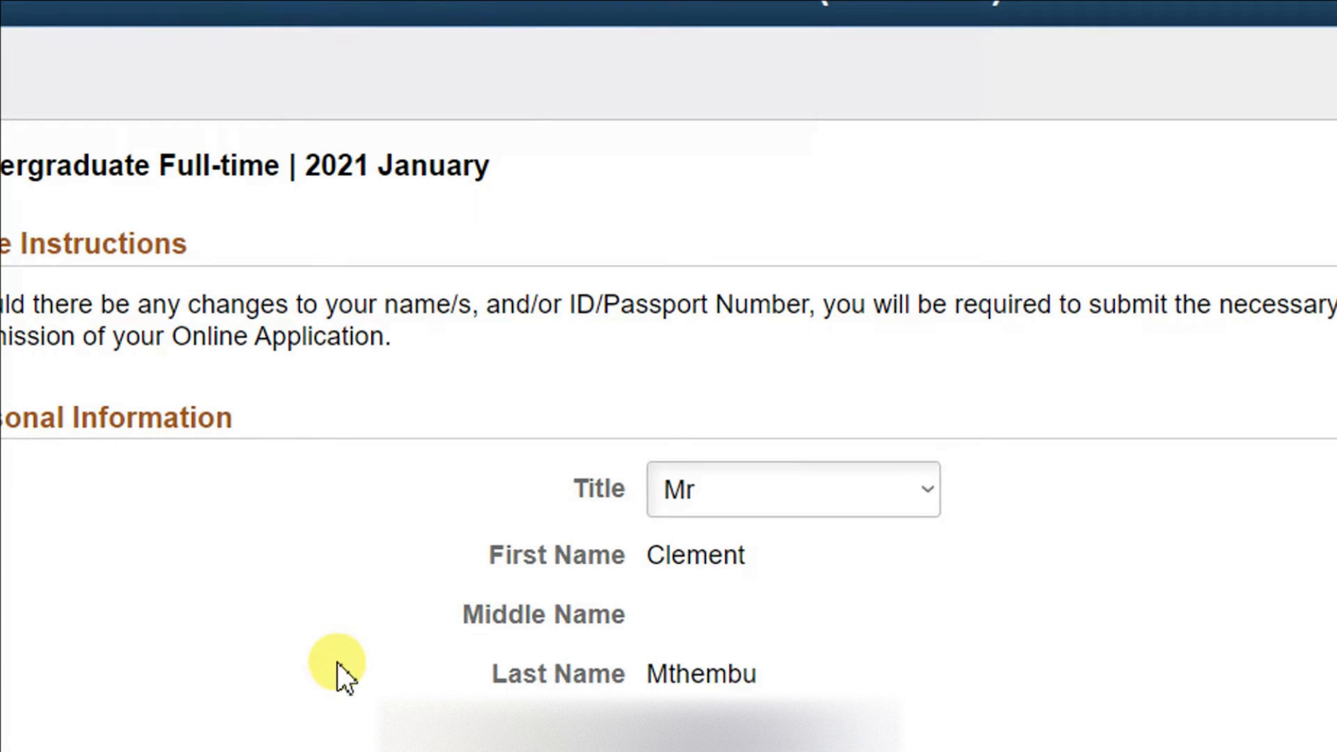
scroll(644, 690, down, 3)
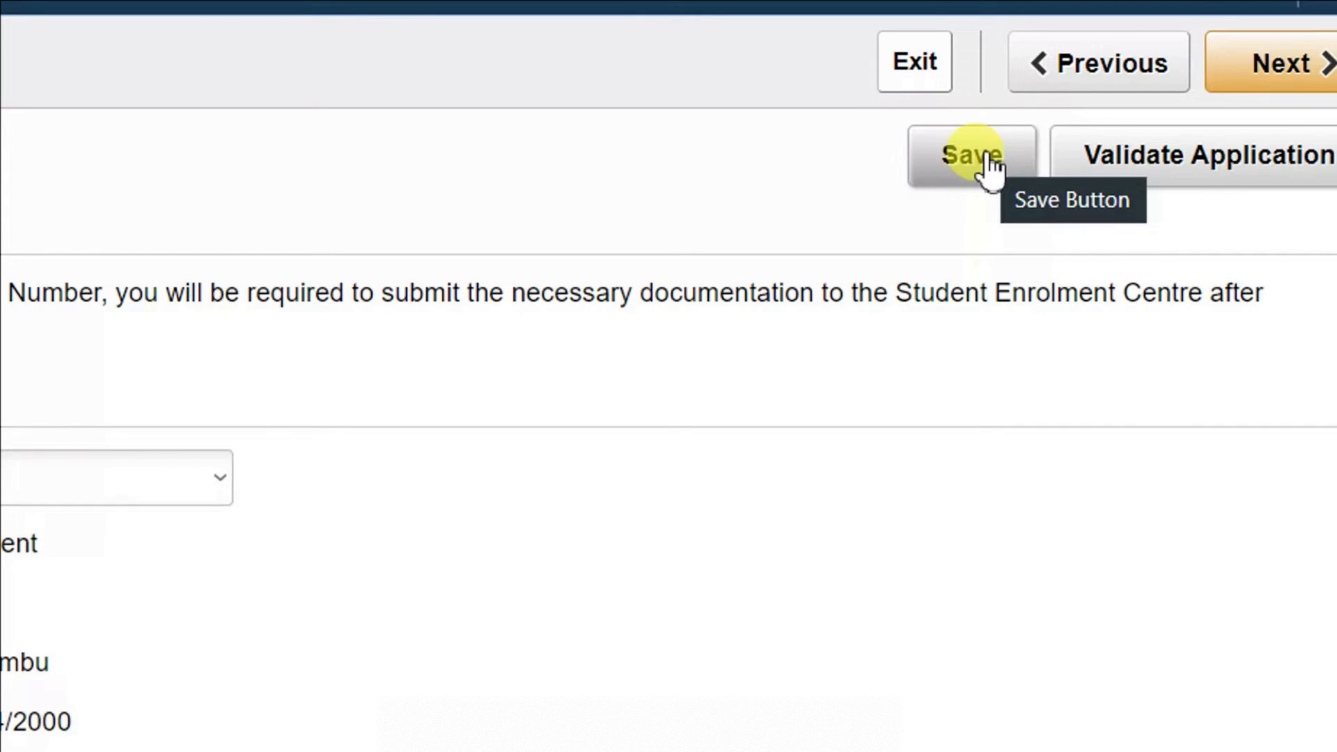
click(986, 162)
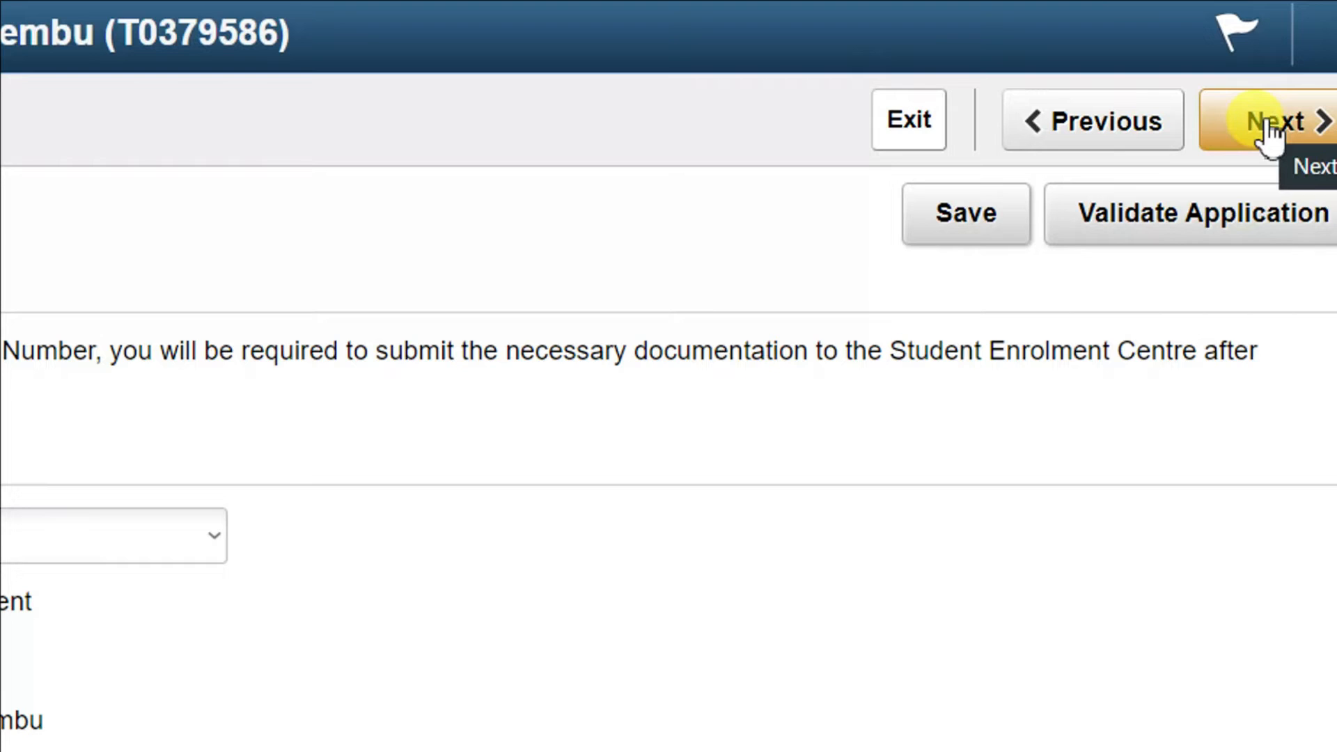
click(1264, 117)
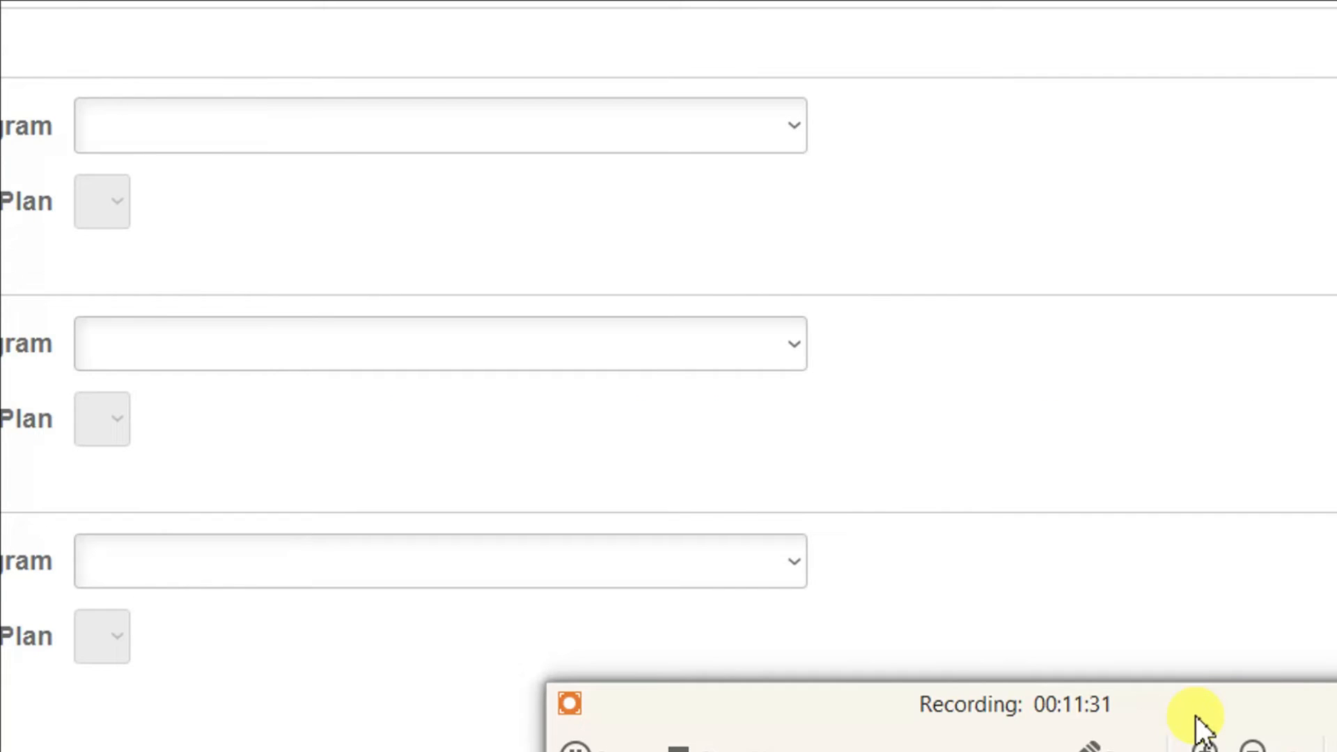
- Browse the Programme 1 Academic Program list on Study Choices and close it without selecting
click(1252, 749)
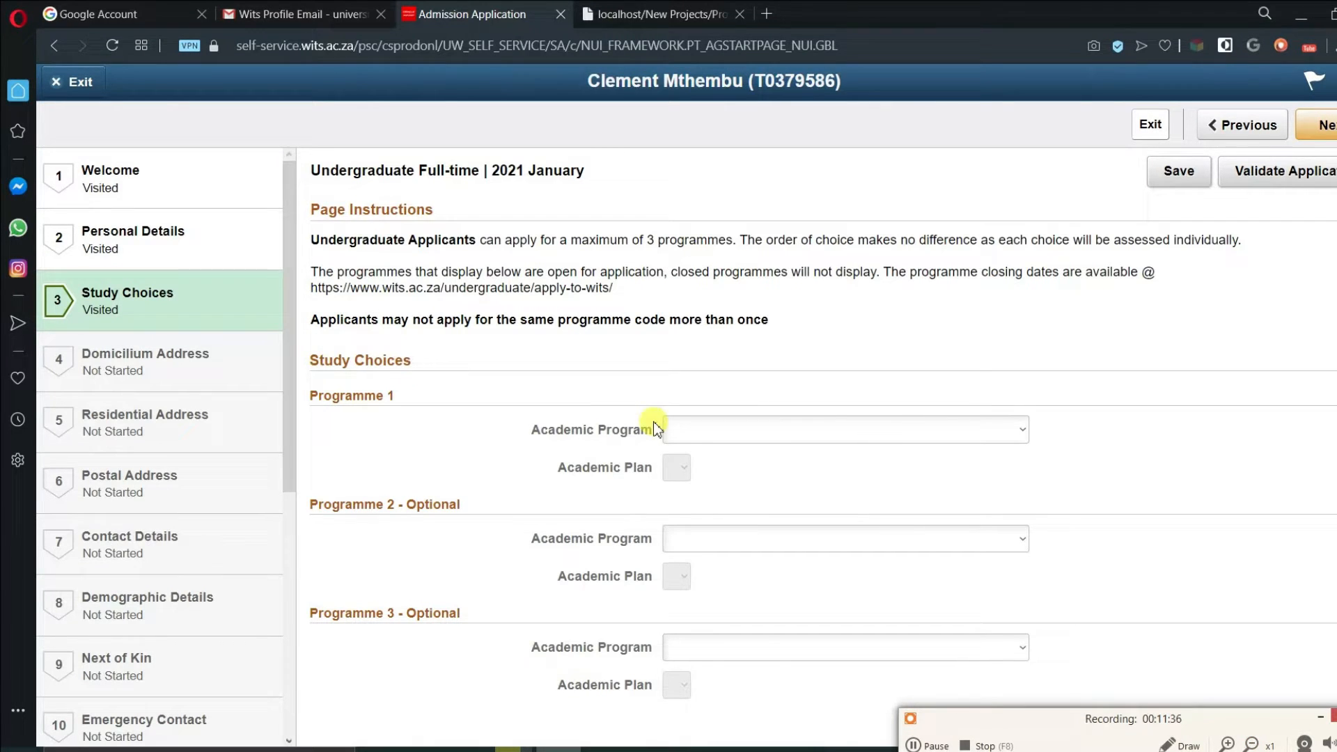
click(1020, 428)
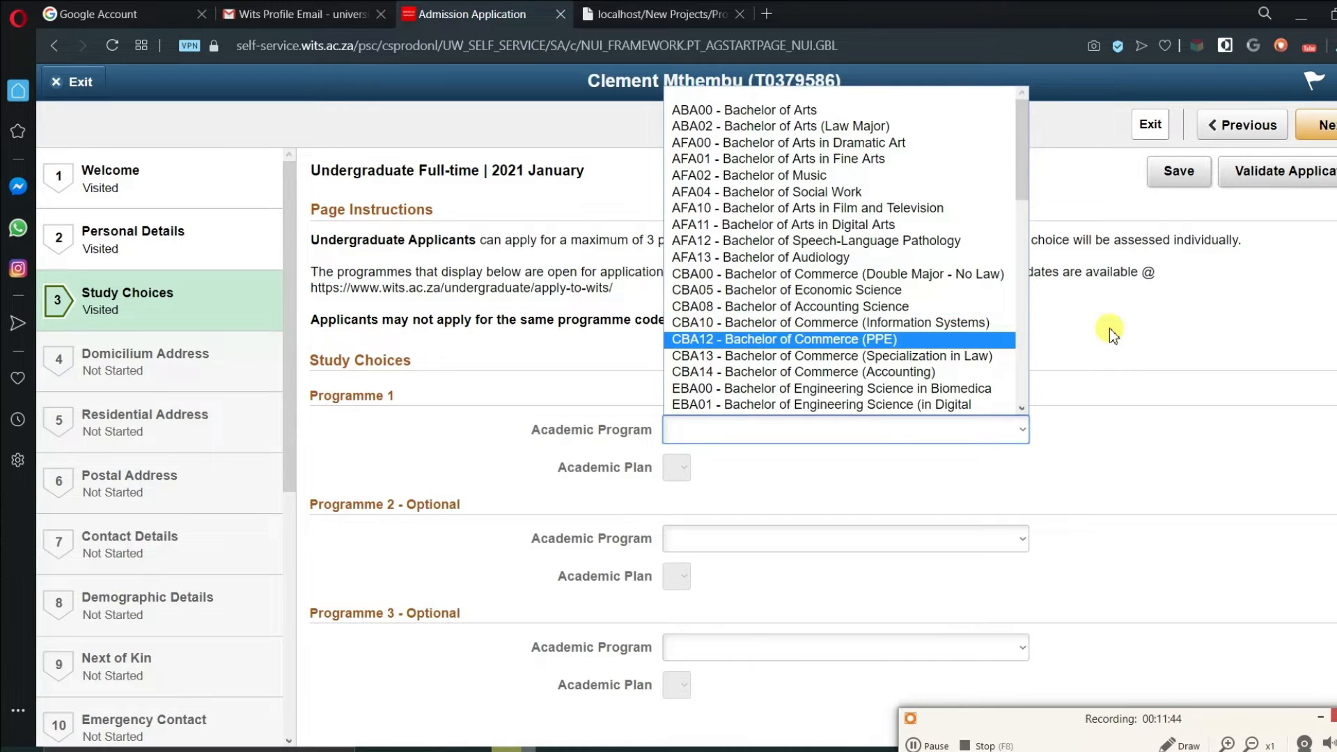
click(1098, 365)
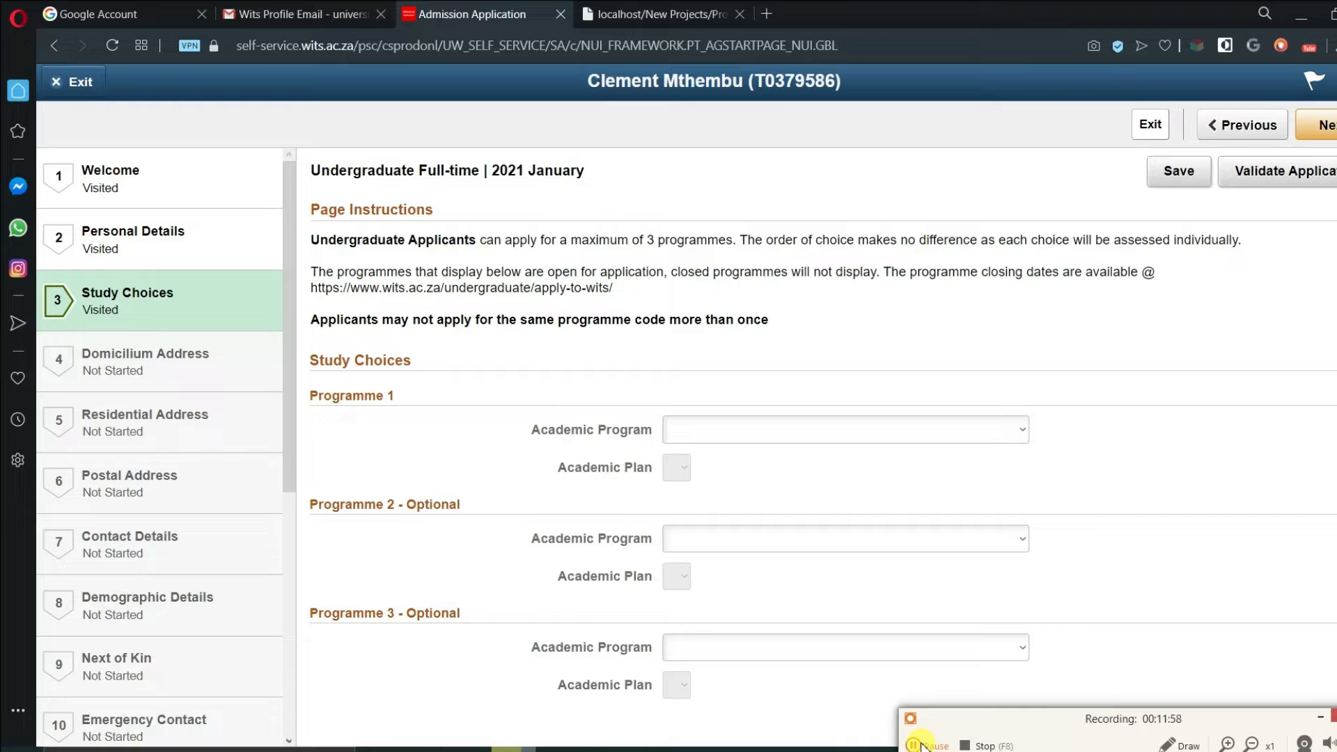
- In a new tab, search Google for 'wits prospectus' and open the Wits Admission Requirements (NSC) page
click(769, 14)
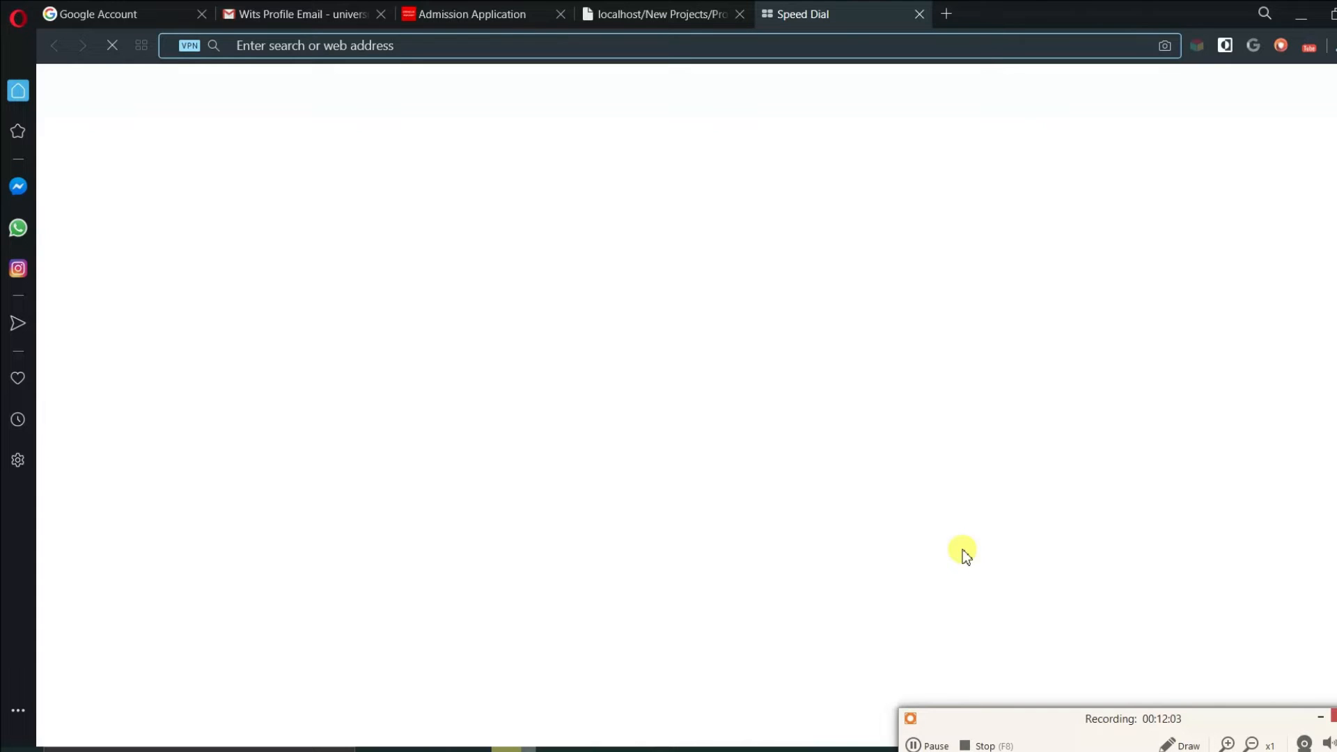
text(wits pr)
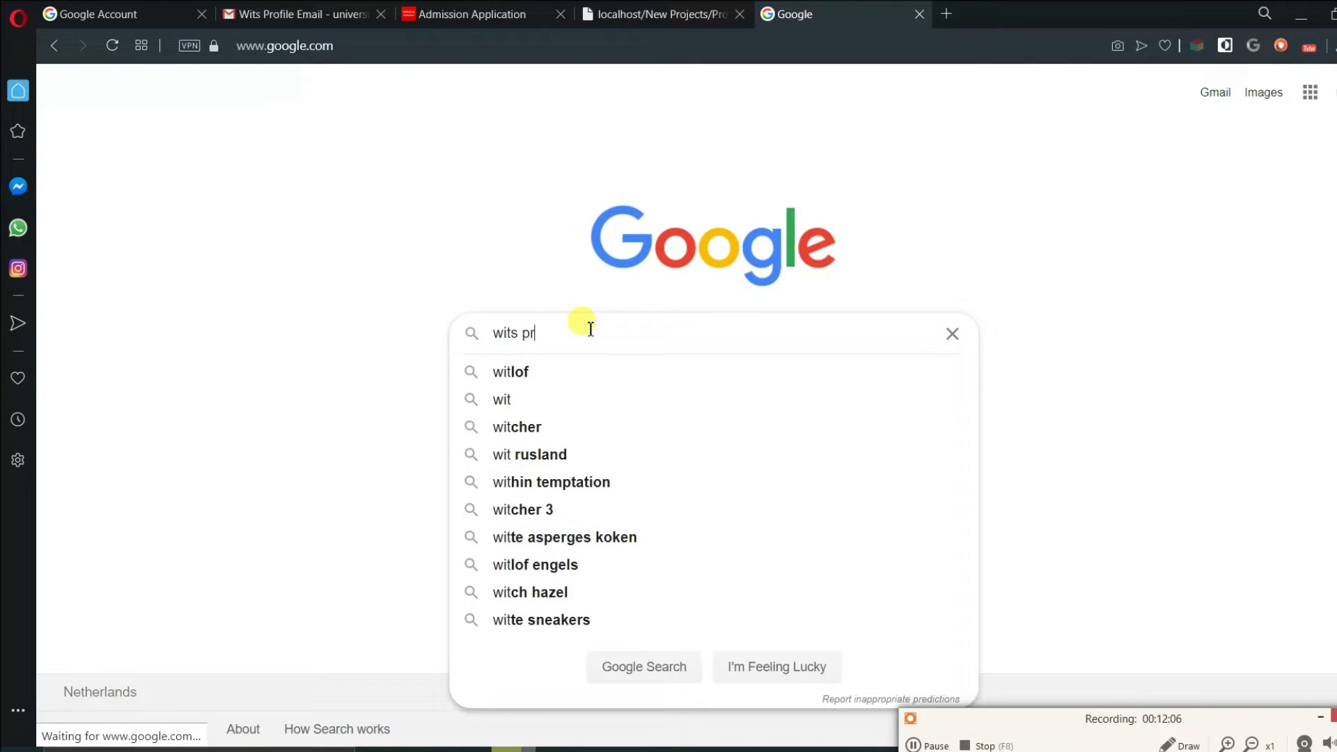
text(ospectus)
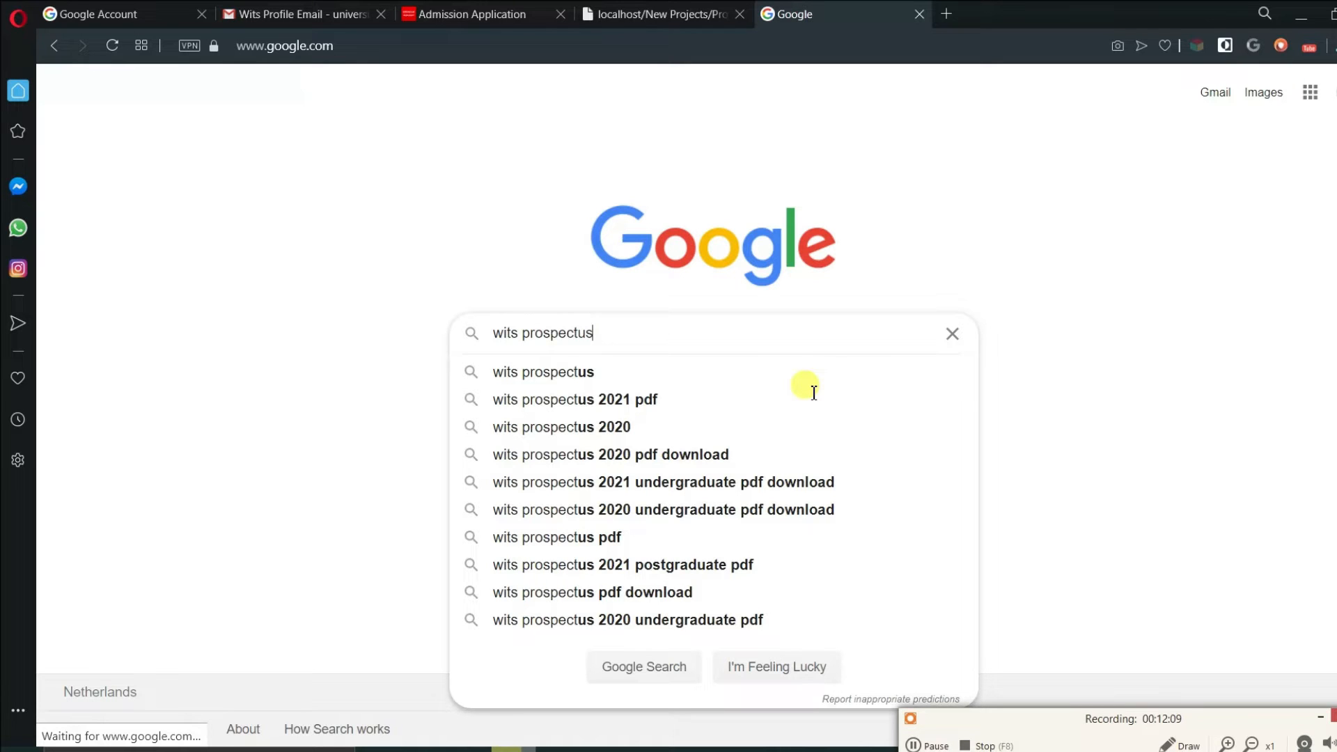
click(813, 392)
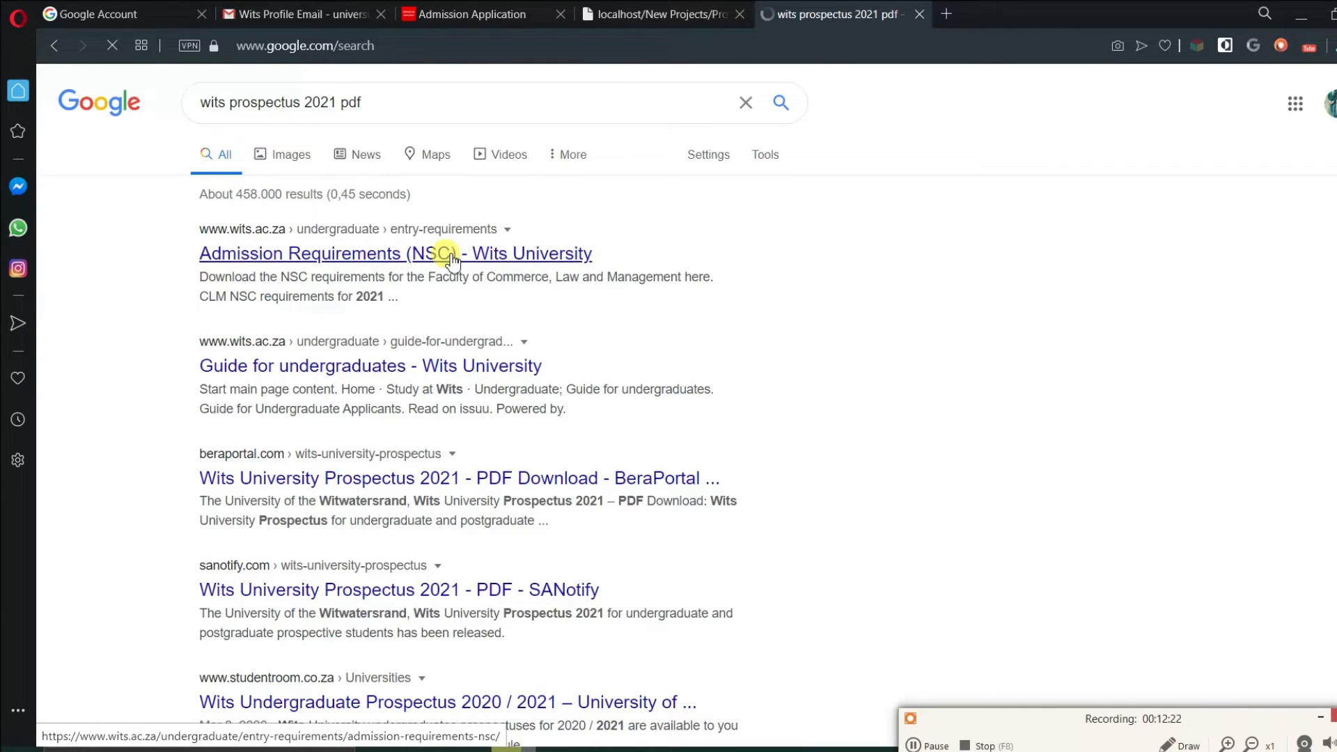
click(449, 255)
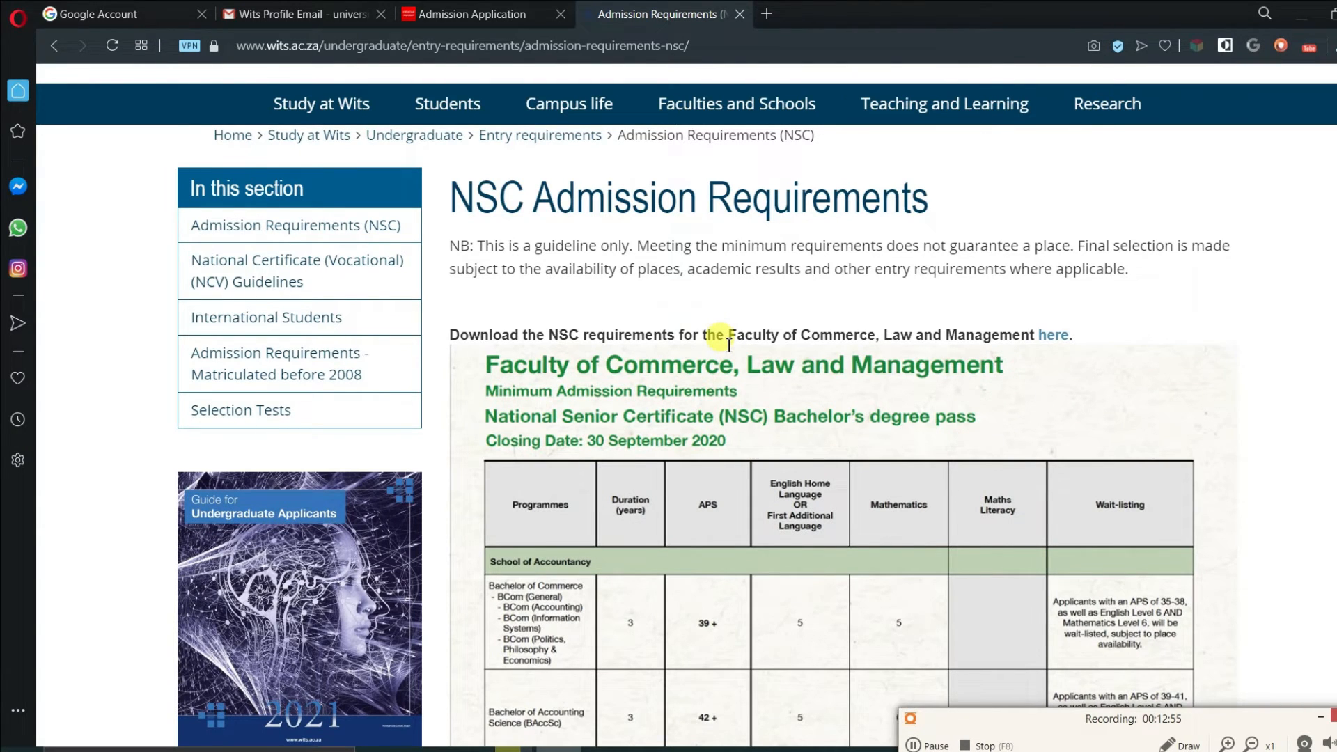
- Scroll through the faculty minimum-requirement tables on the Wits NSC admission page
scroll(730, 344, down, 3)
scroll(731, 340, down, 20)
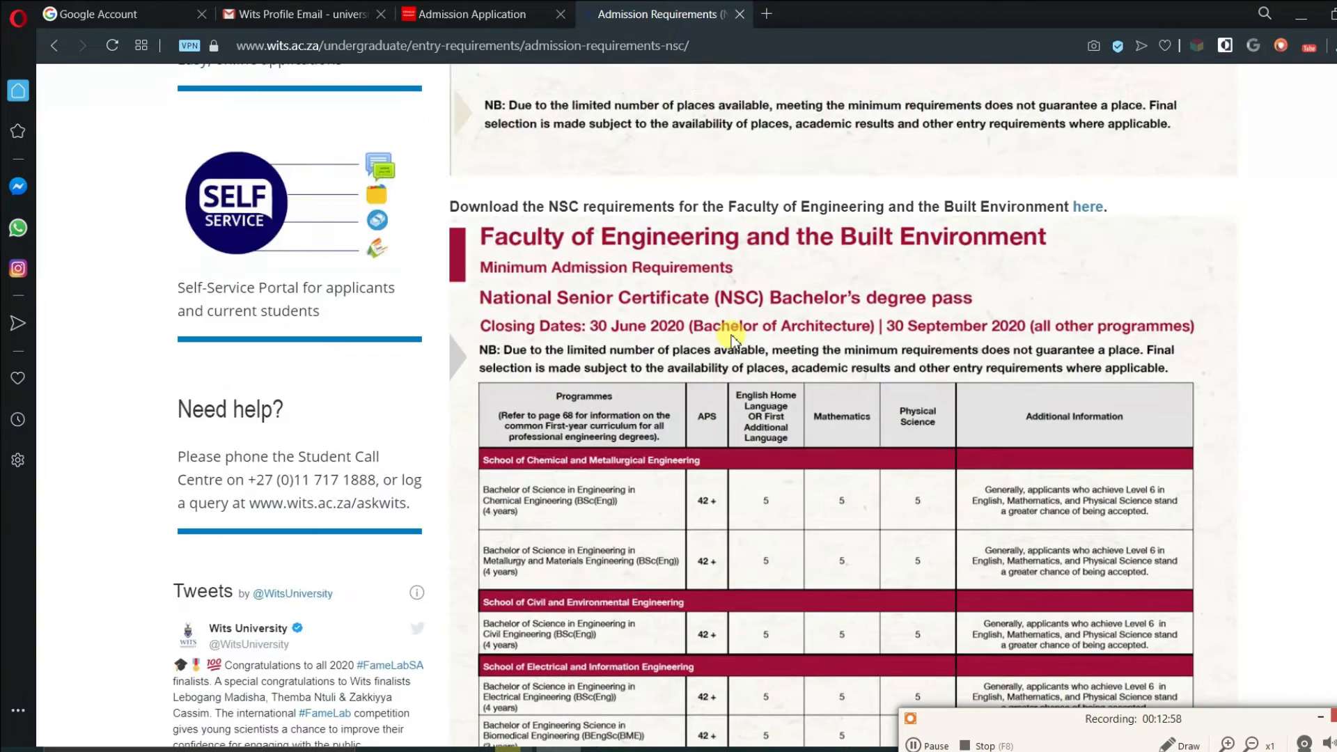
scroll(733, 339, down, 15)
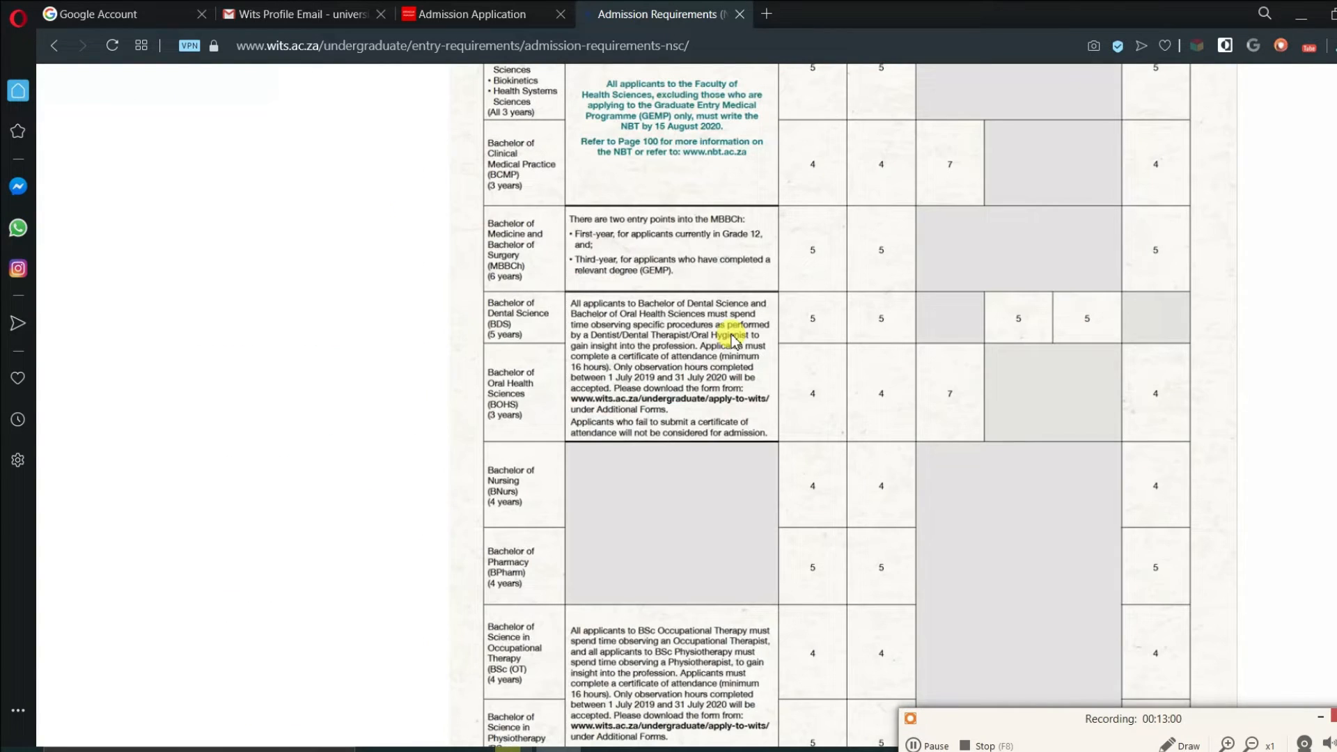
scroll(732, 340, down, 20)
scroll(731, 358, up, 9)
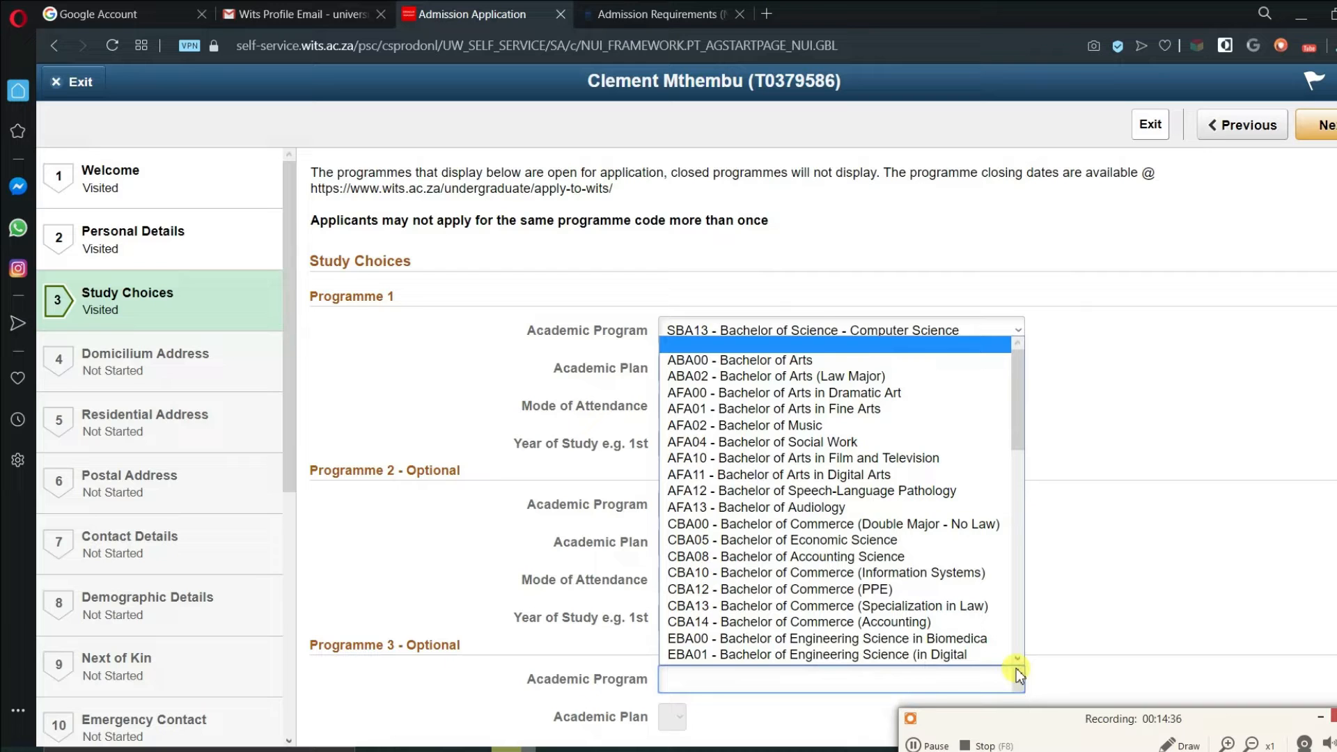
- Set Programme 3 to CBA05 Bachelor of Economic Science with the Economic Science plan
click(942, 545)
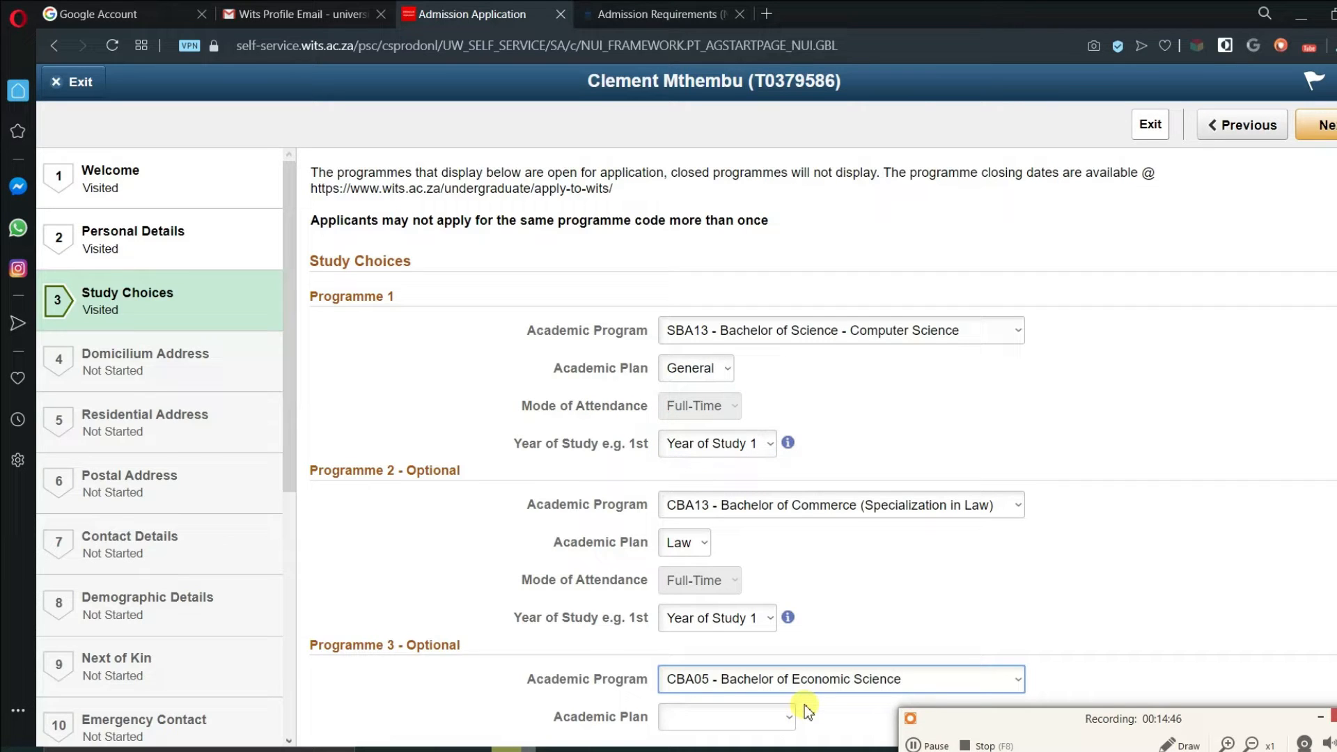
click(789, 720)
click(756, 694)
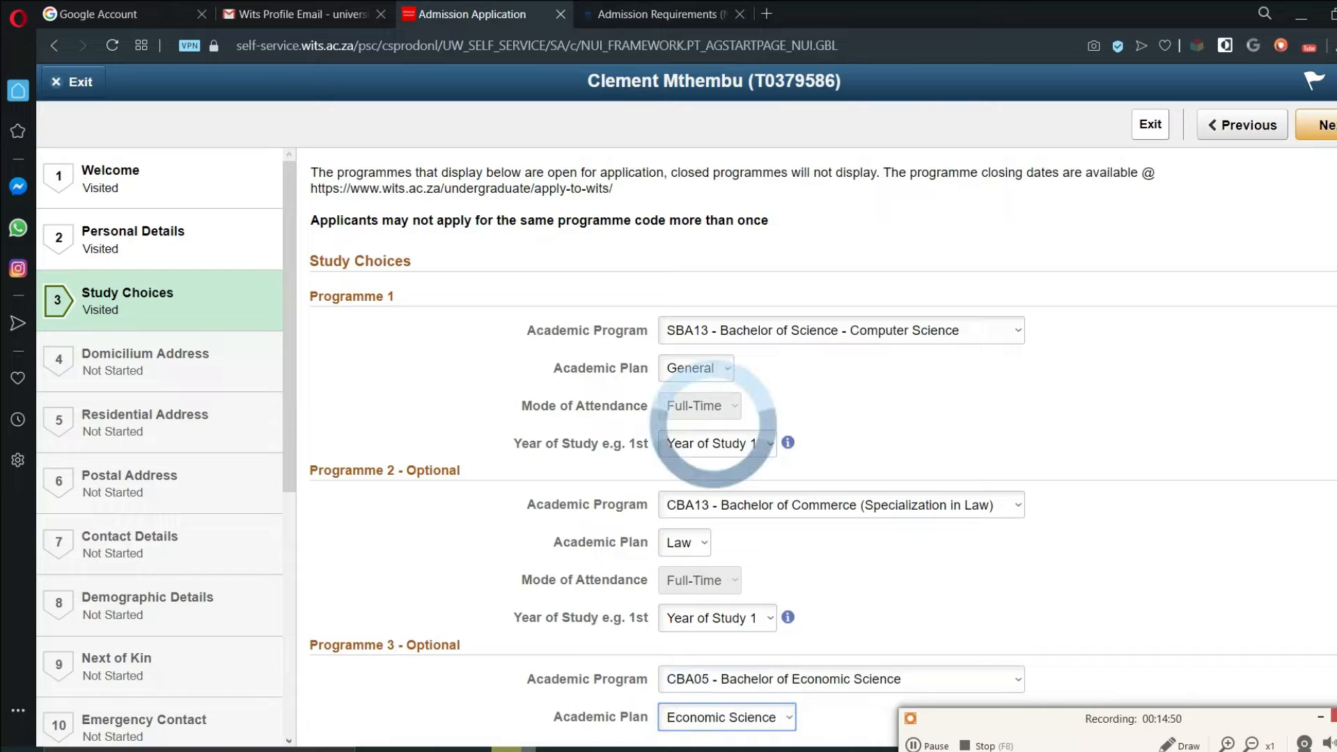
- Advance past Study Choices to the Domicilium Address step
scroll(1116, 686, down, 1)
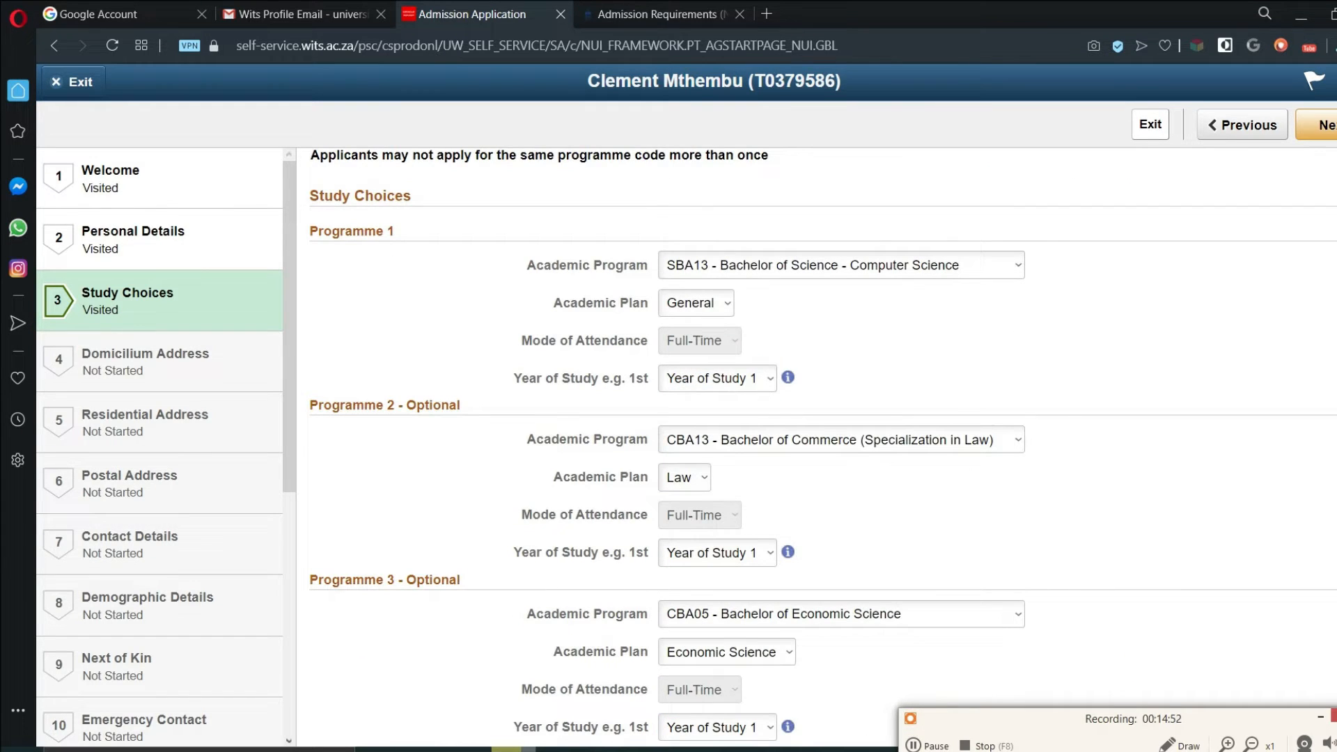
scroll(822, 446, up, 1)
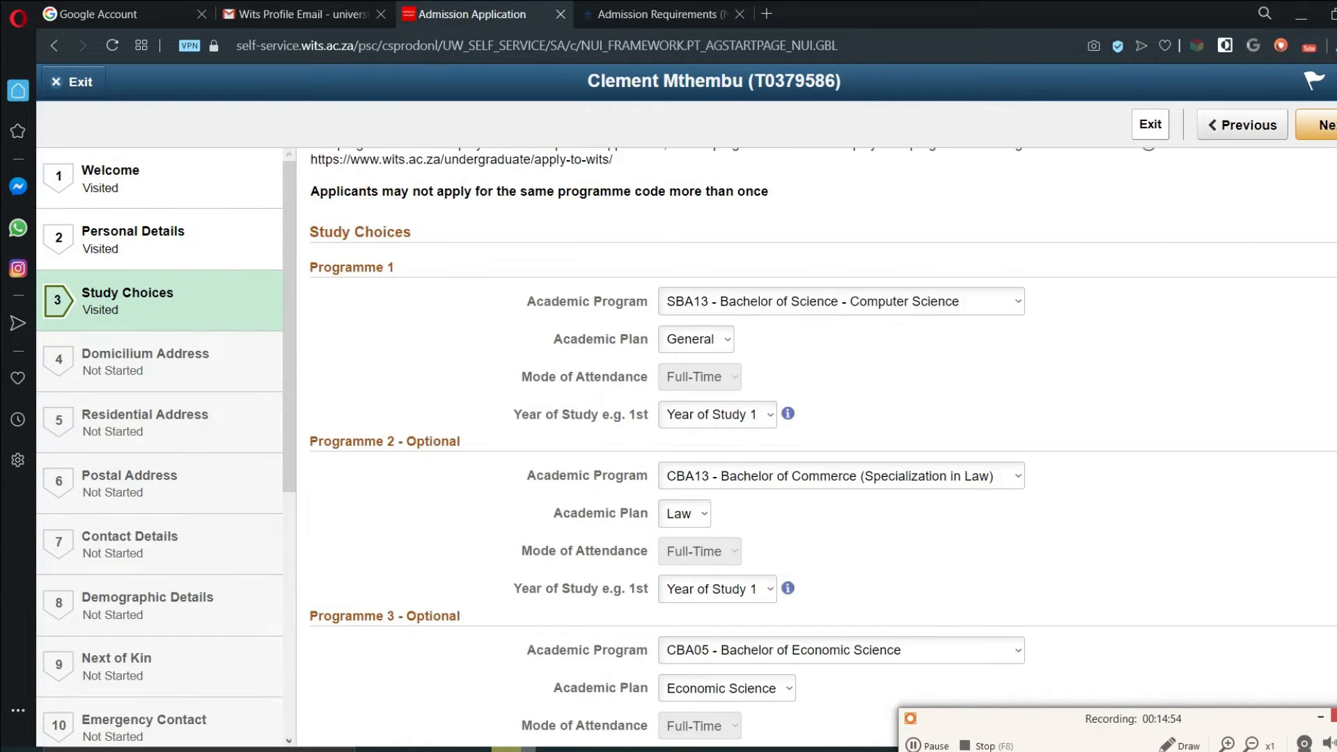
scroll(822, 445, up, 2)
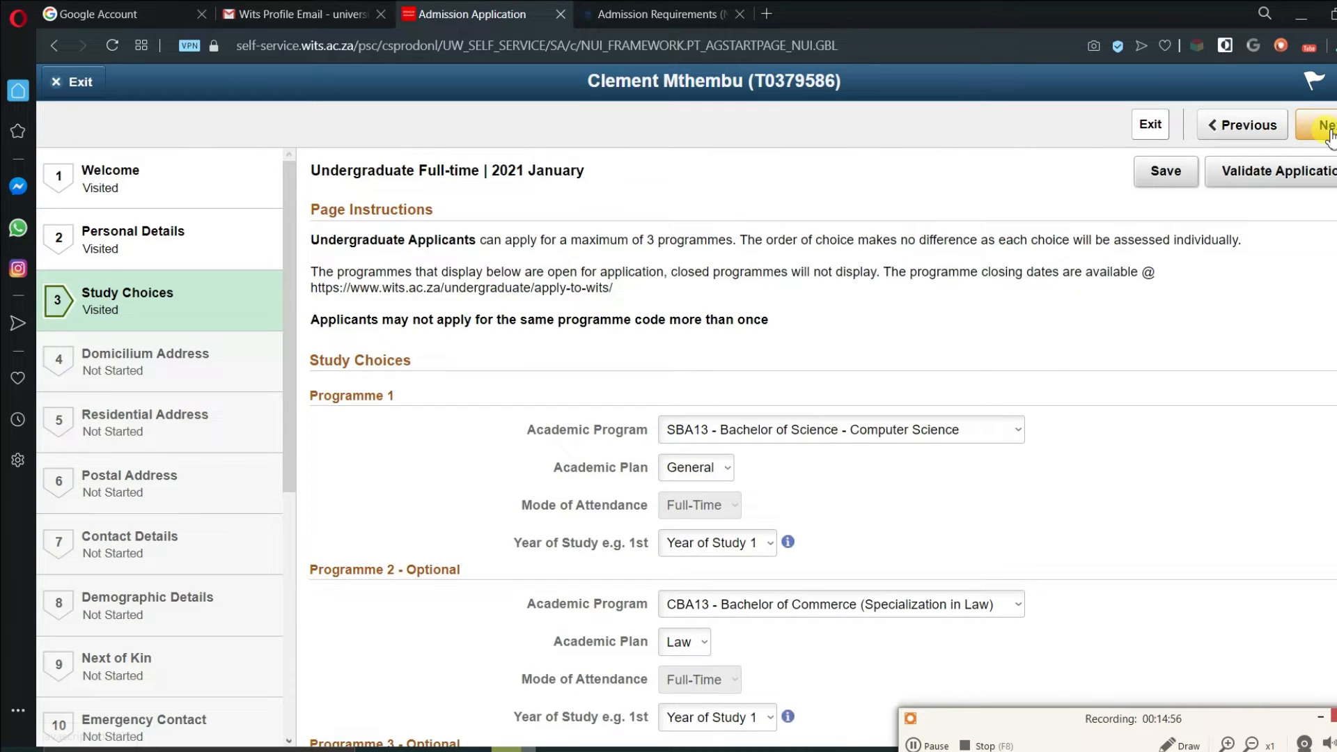
click(1328, 129)
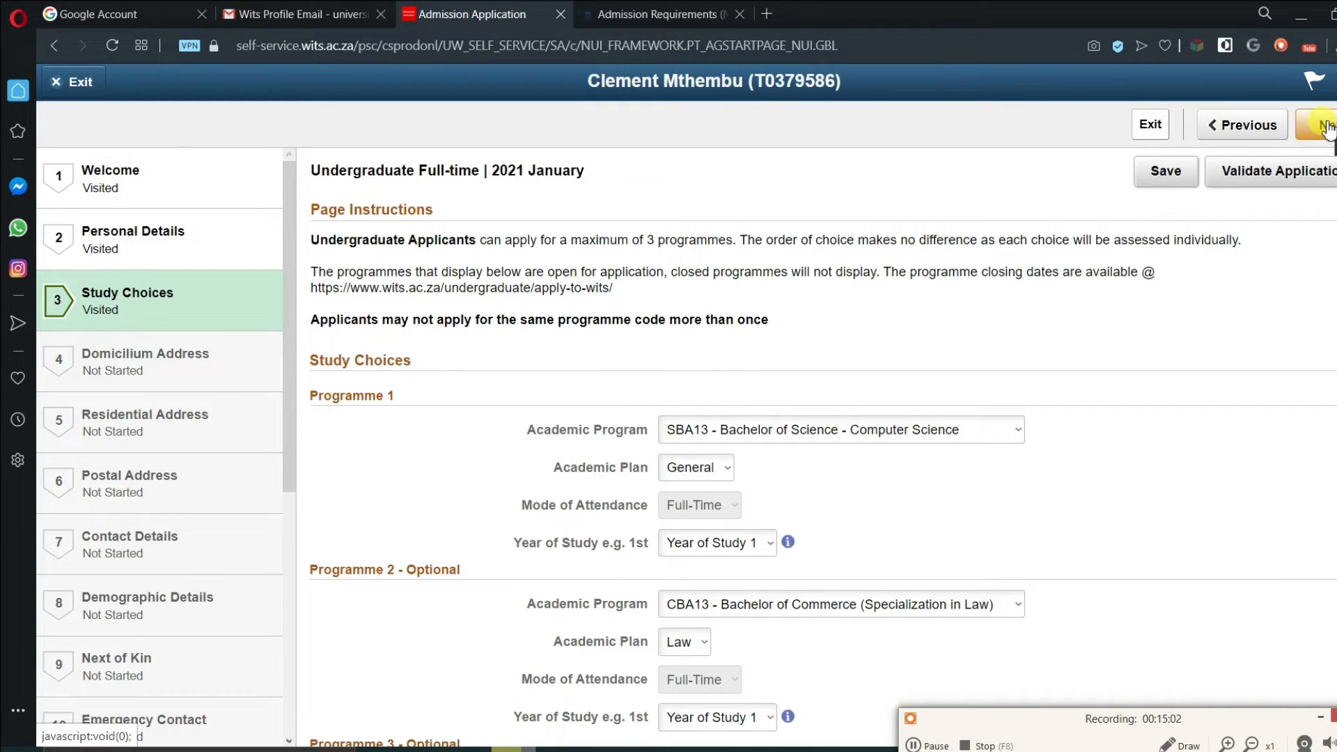
click(1327, 128)
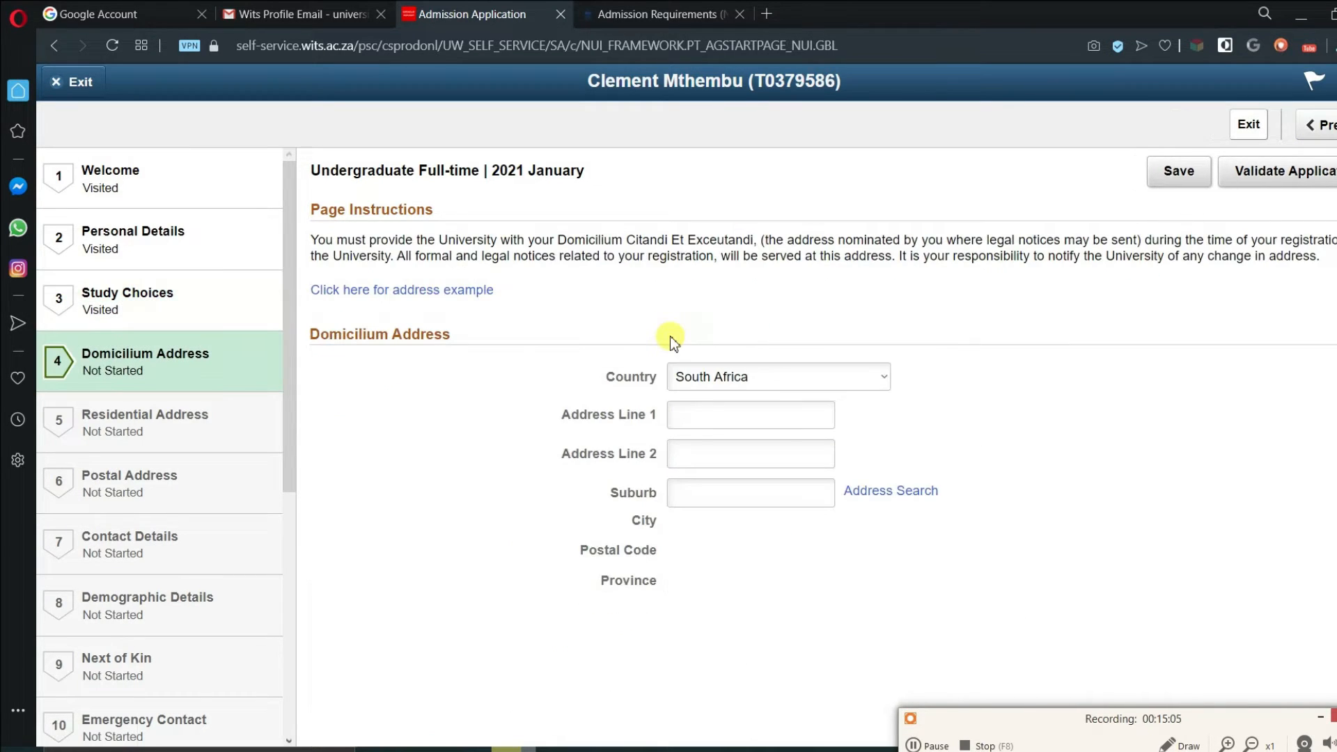
- Enter the two street address lines and suburb Tembisa, then run the address search
click(730, 418)
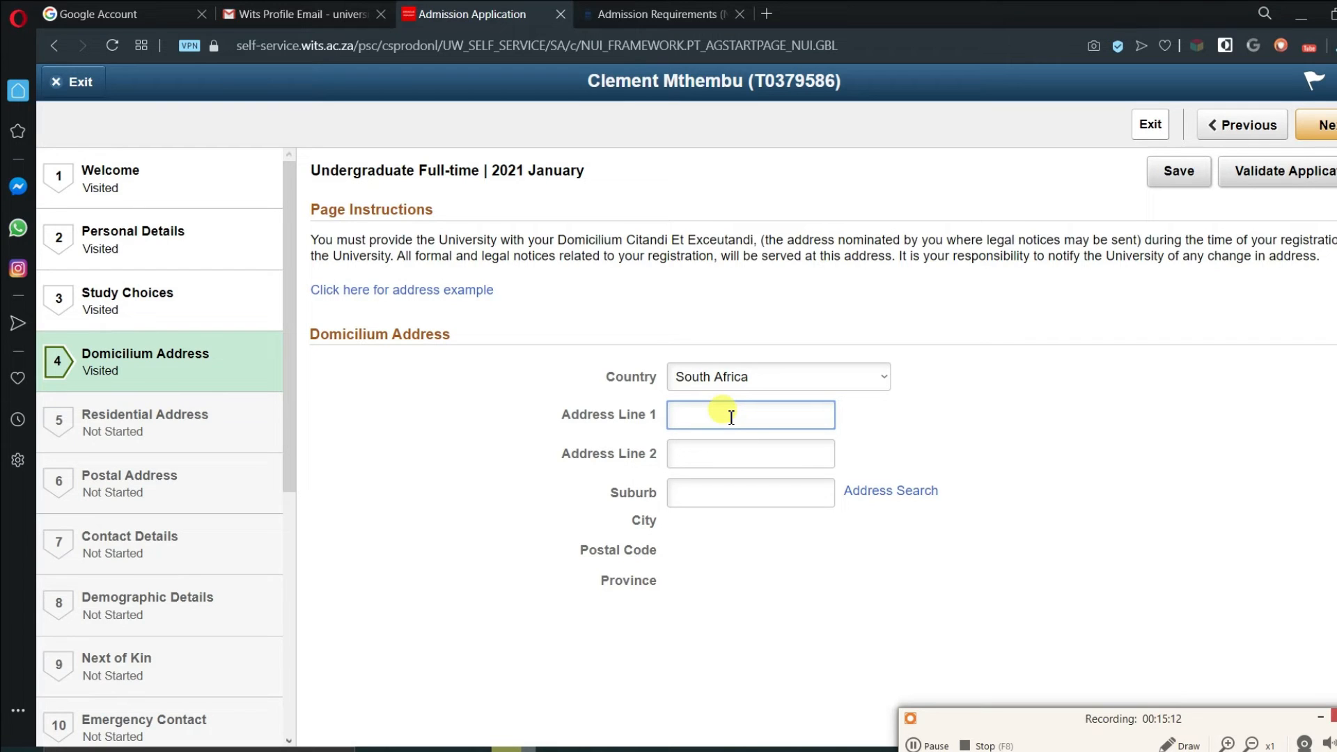
key(Tab)
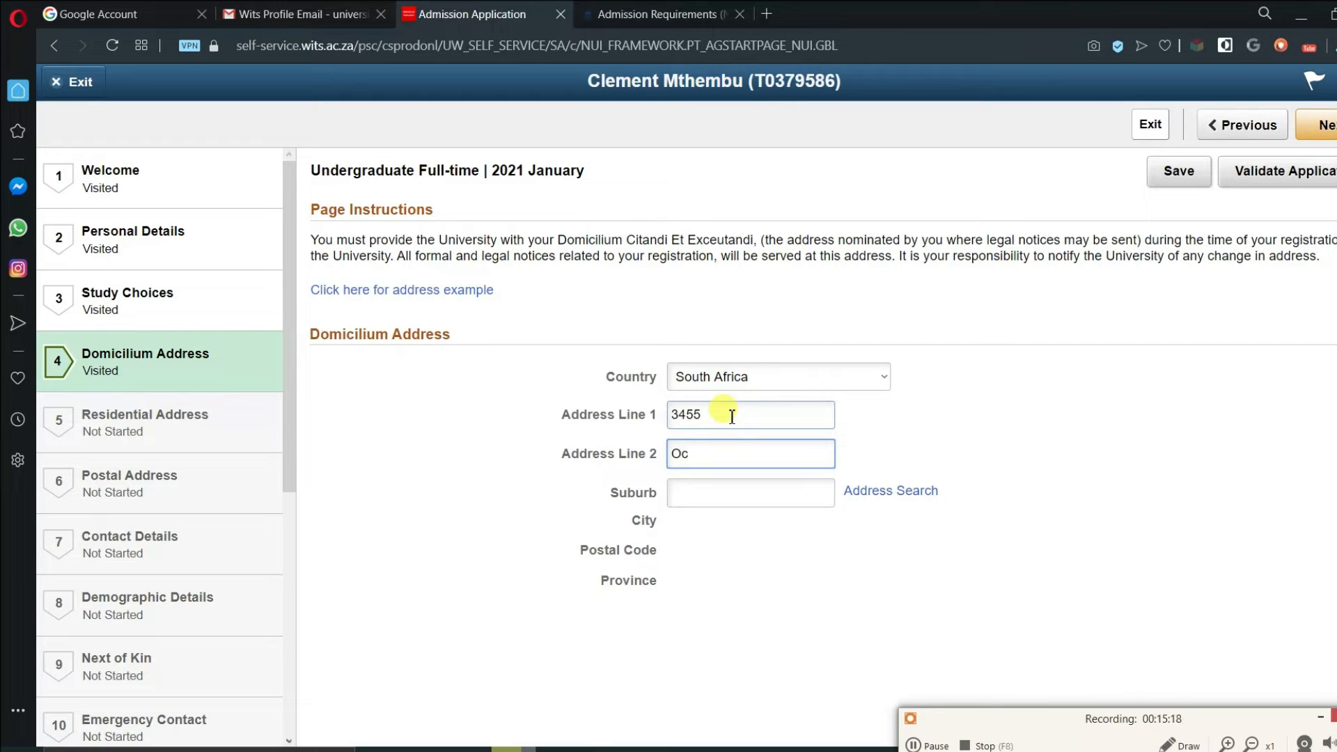
key(Tab)
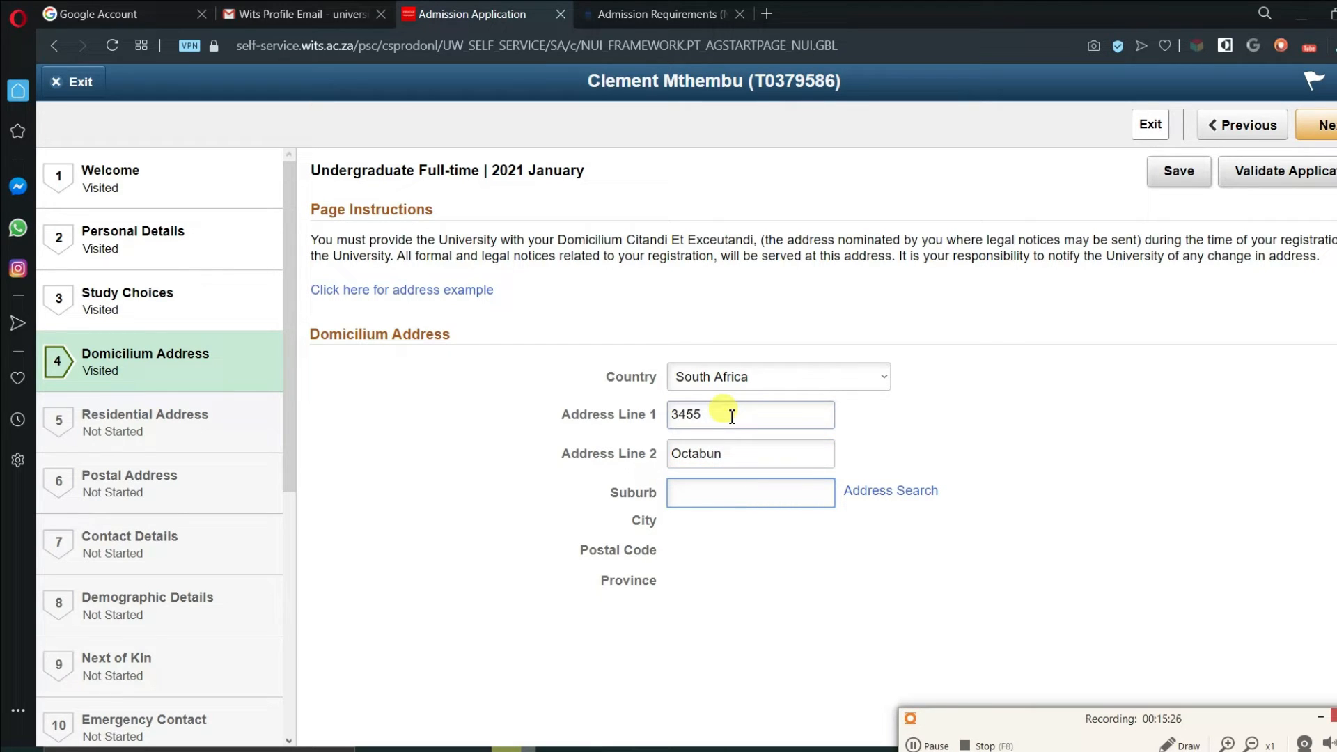
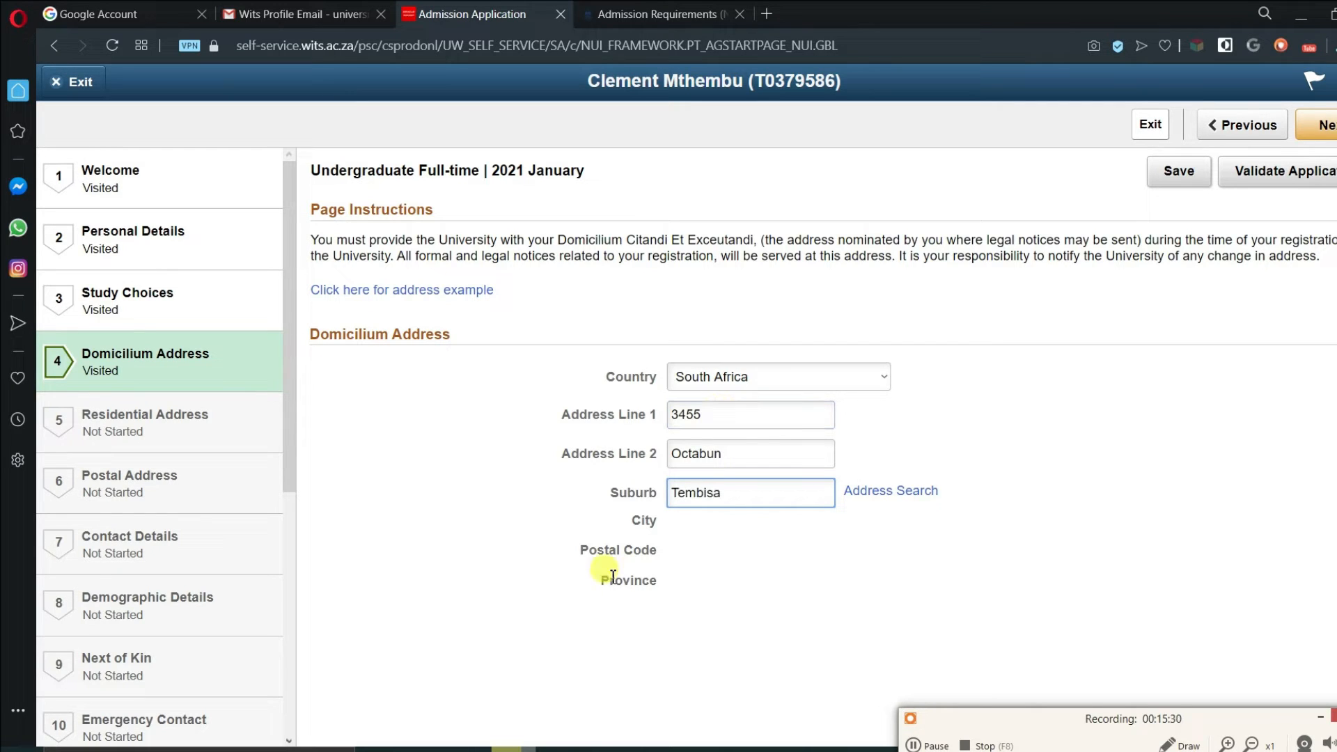
click(740, 533)
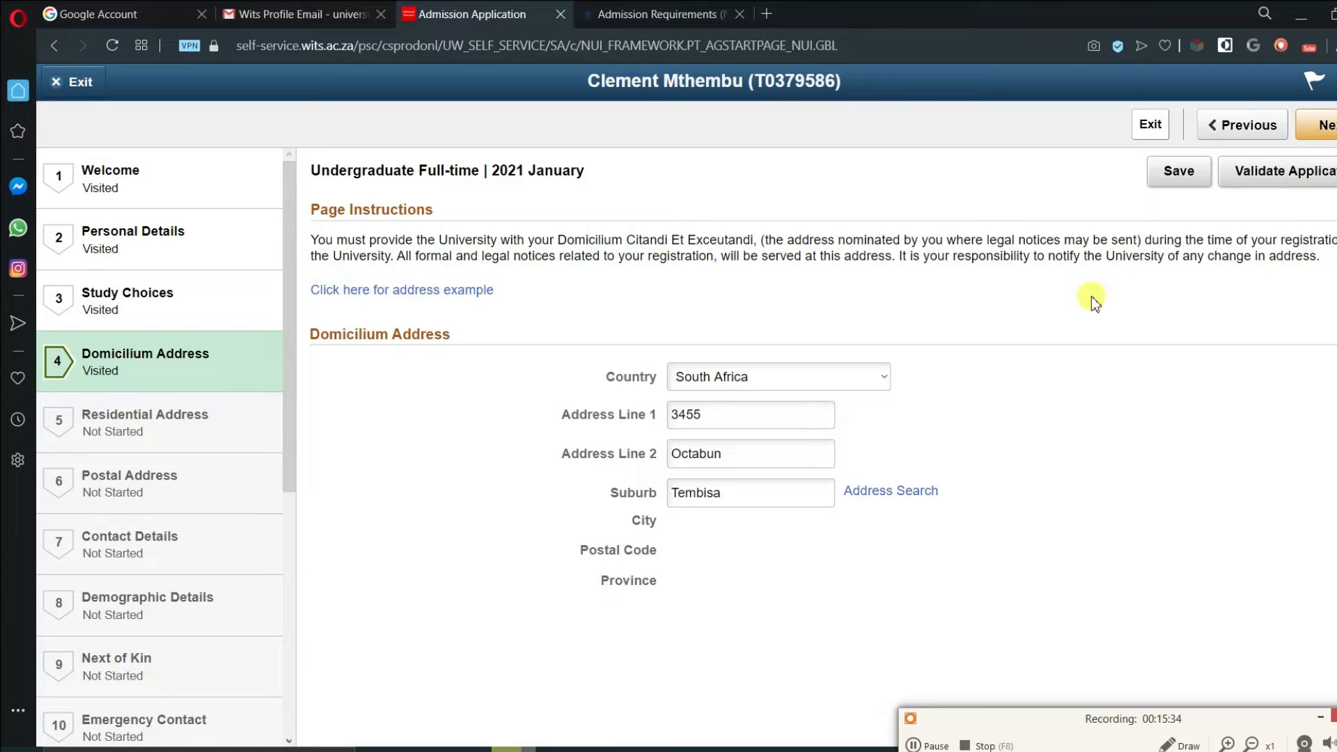
click(879, 491)
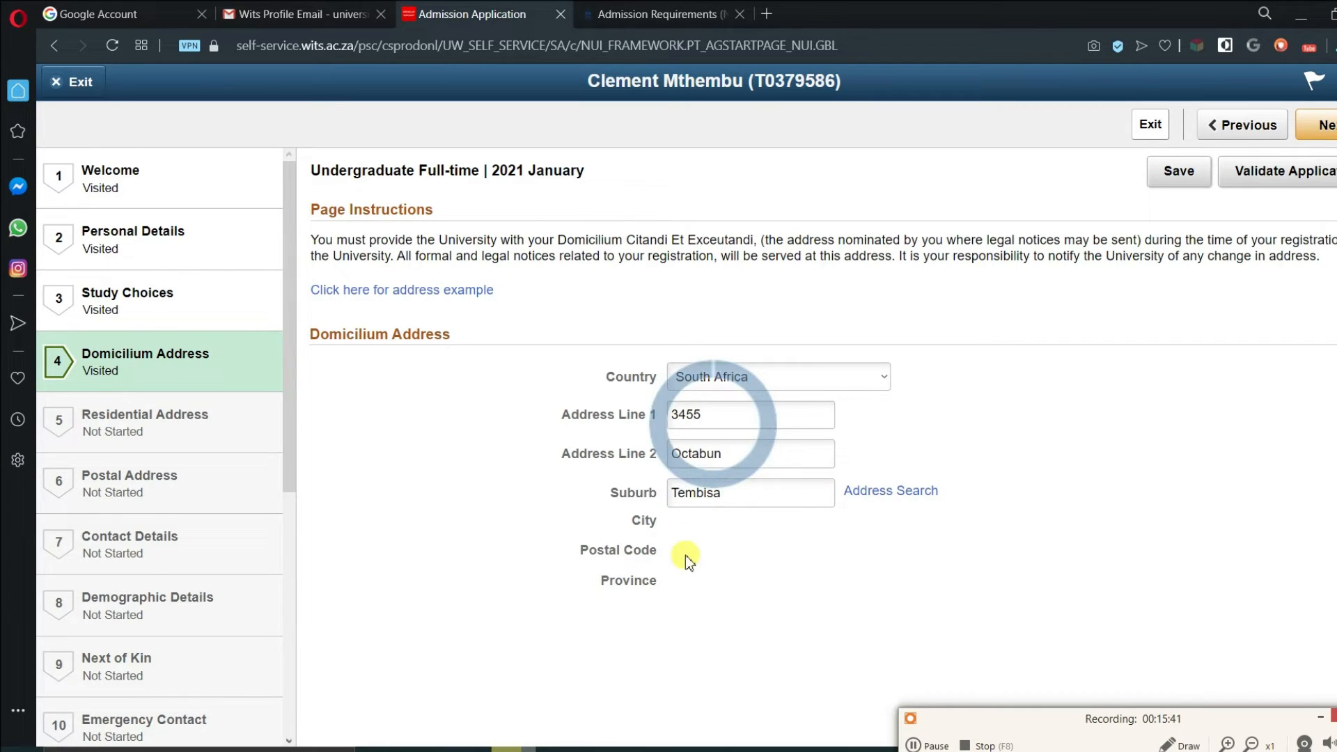
- Select the Ebony Park search result, save the domicilium address and go to Residential Address
triple_click(685, 555)
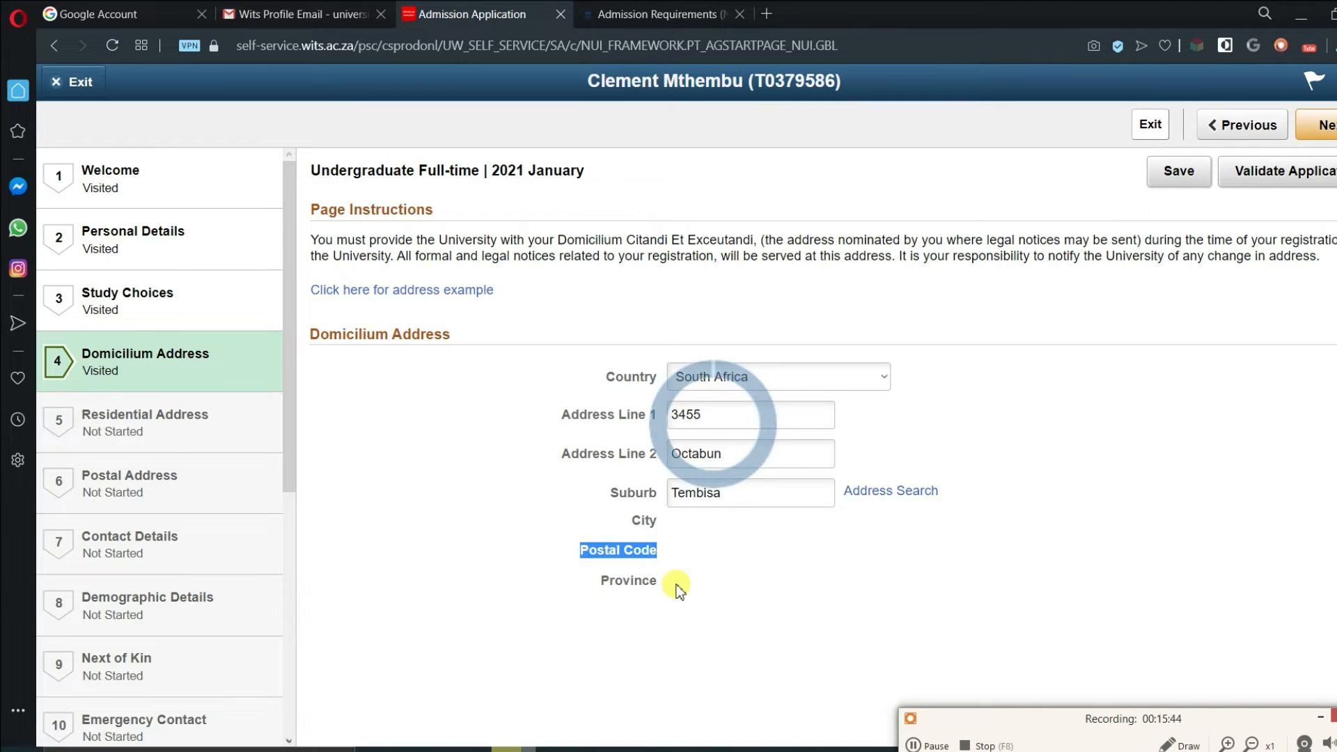
triple_click(681, 590)
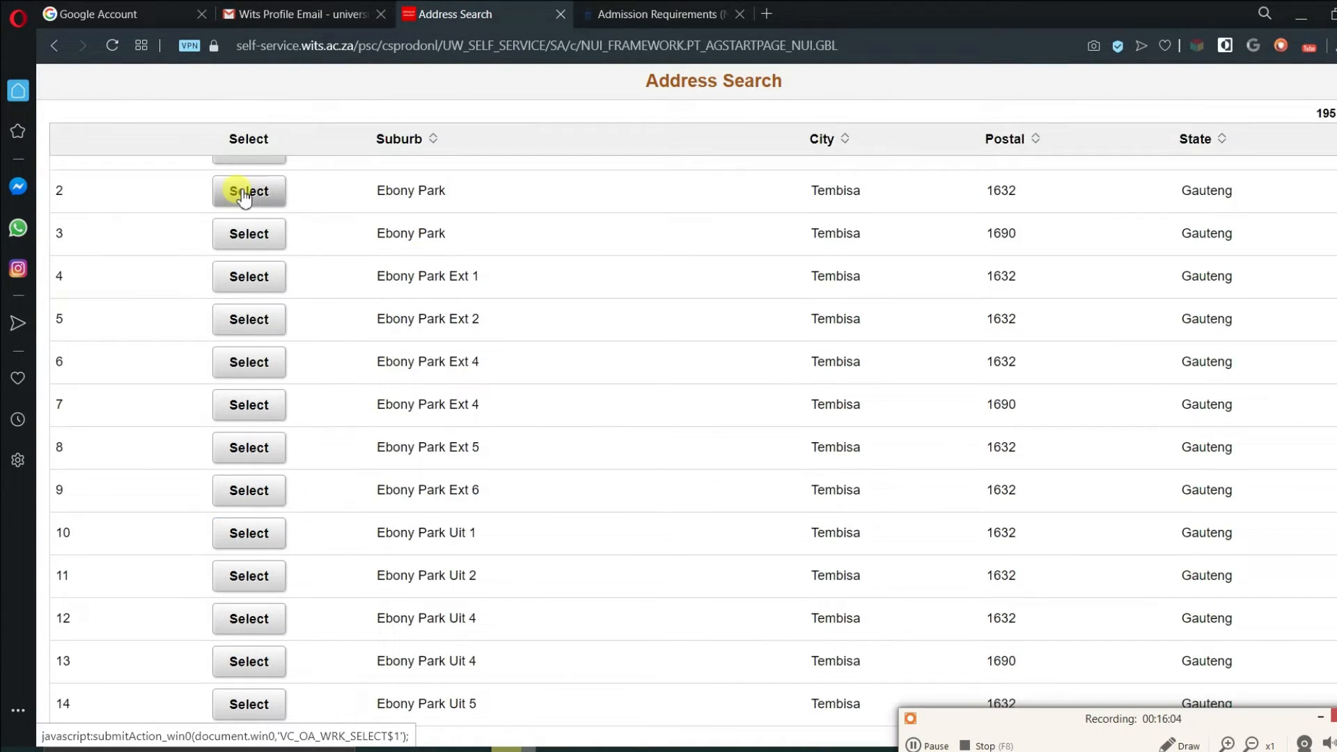
click(244, 195)
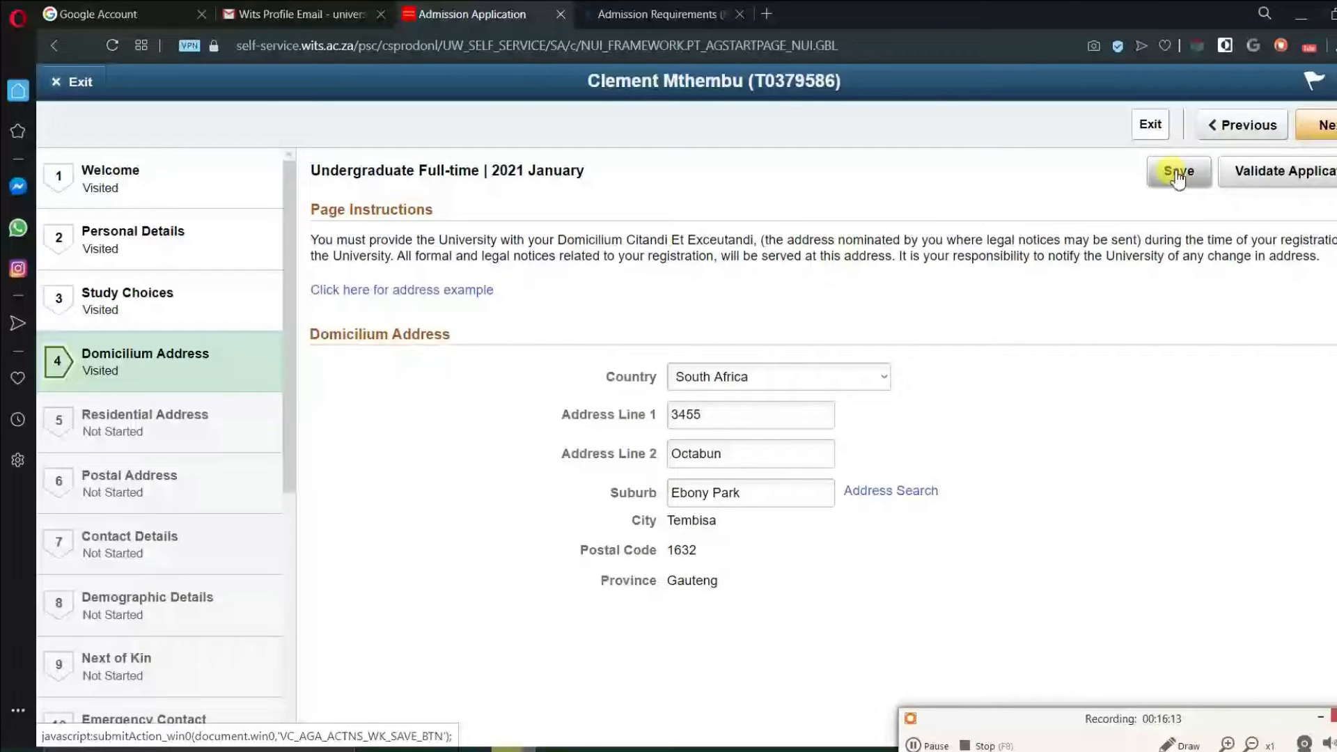
click(1177, 176)
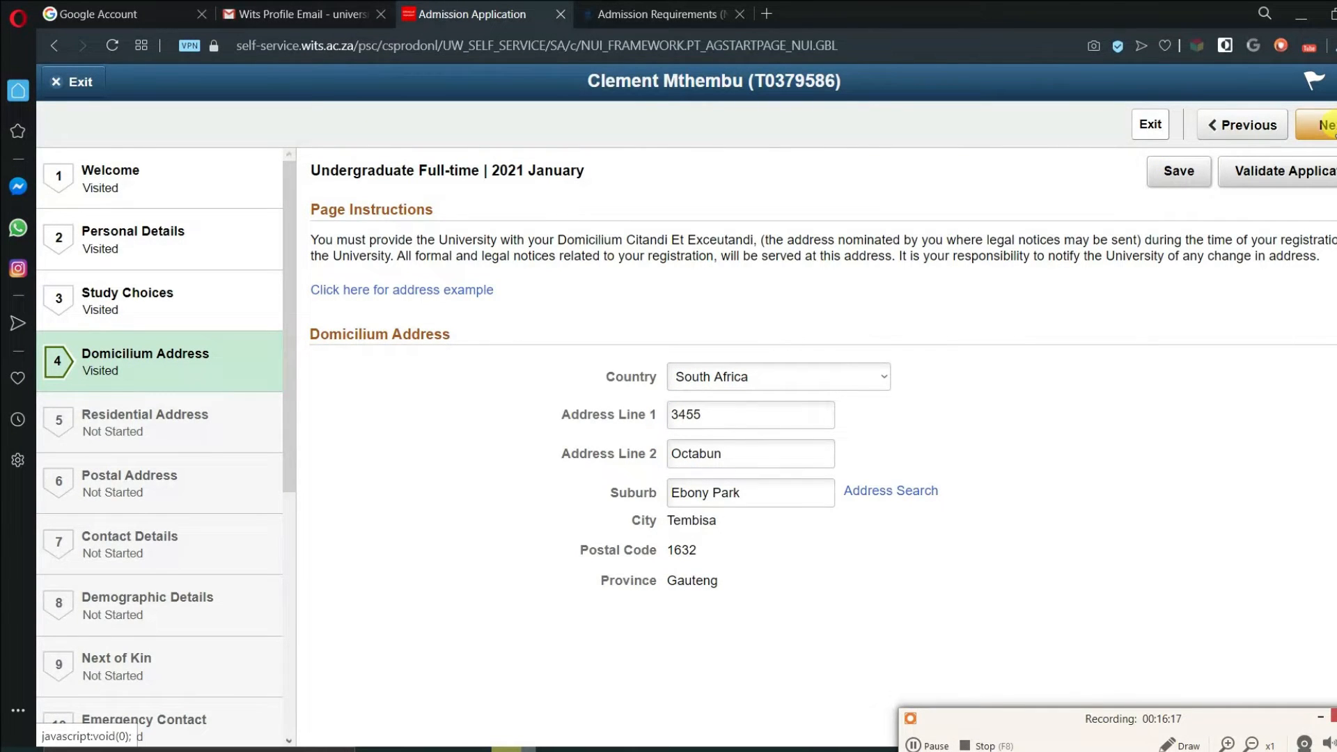
click(1327, 124)
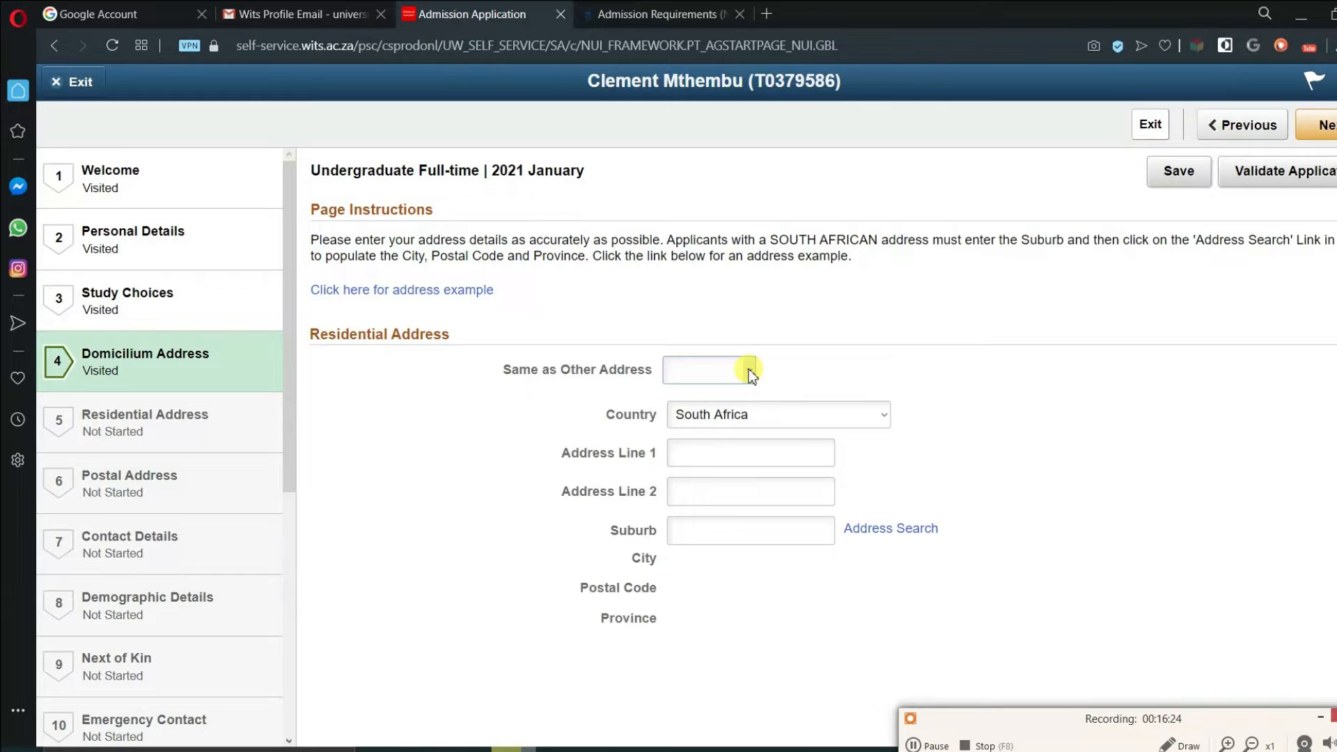
- Reuse the Domicilium address as the residential address and continue to Postal Address
click(751, 373)
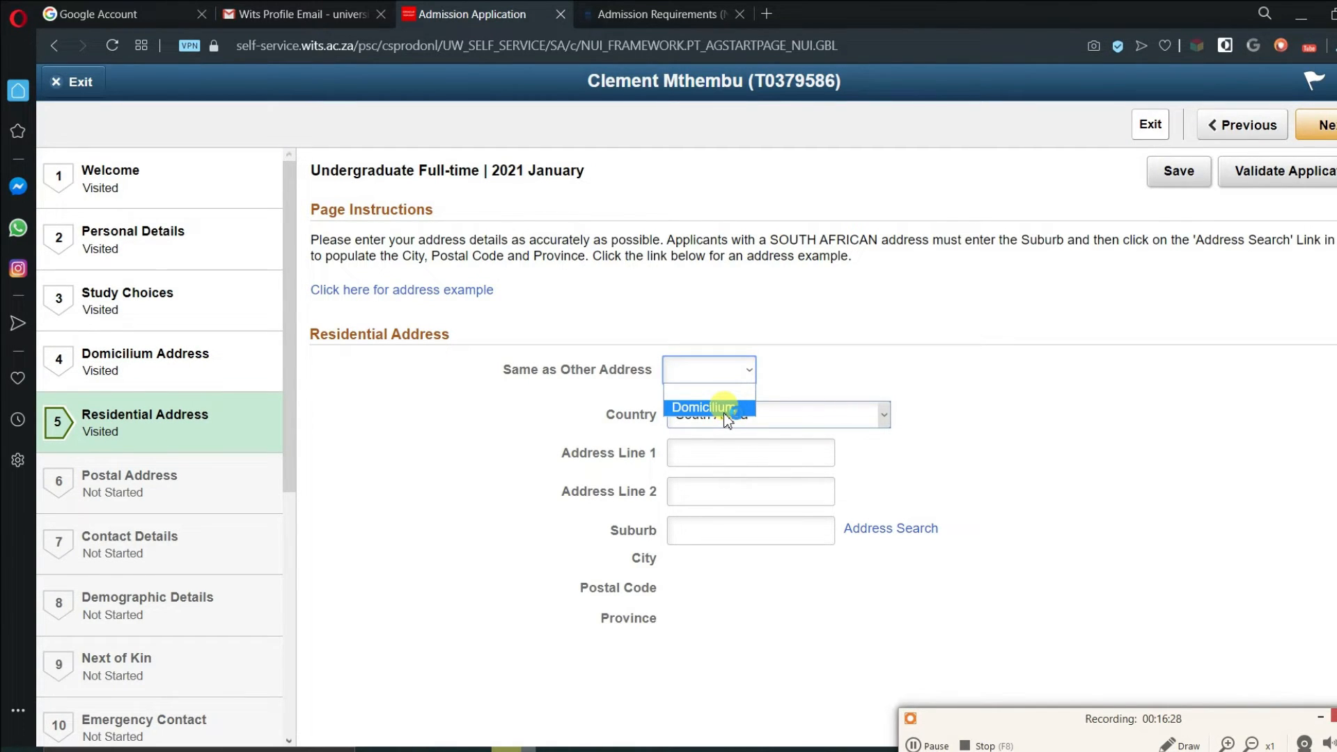
click(724, 412)
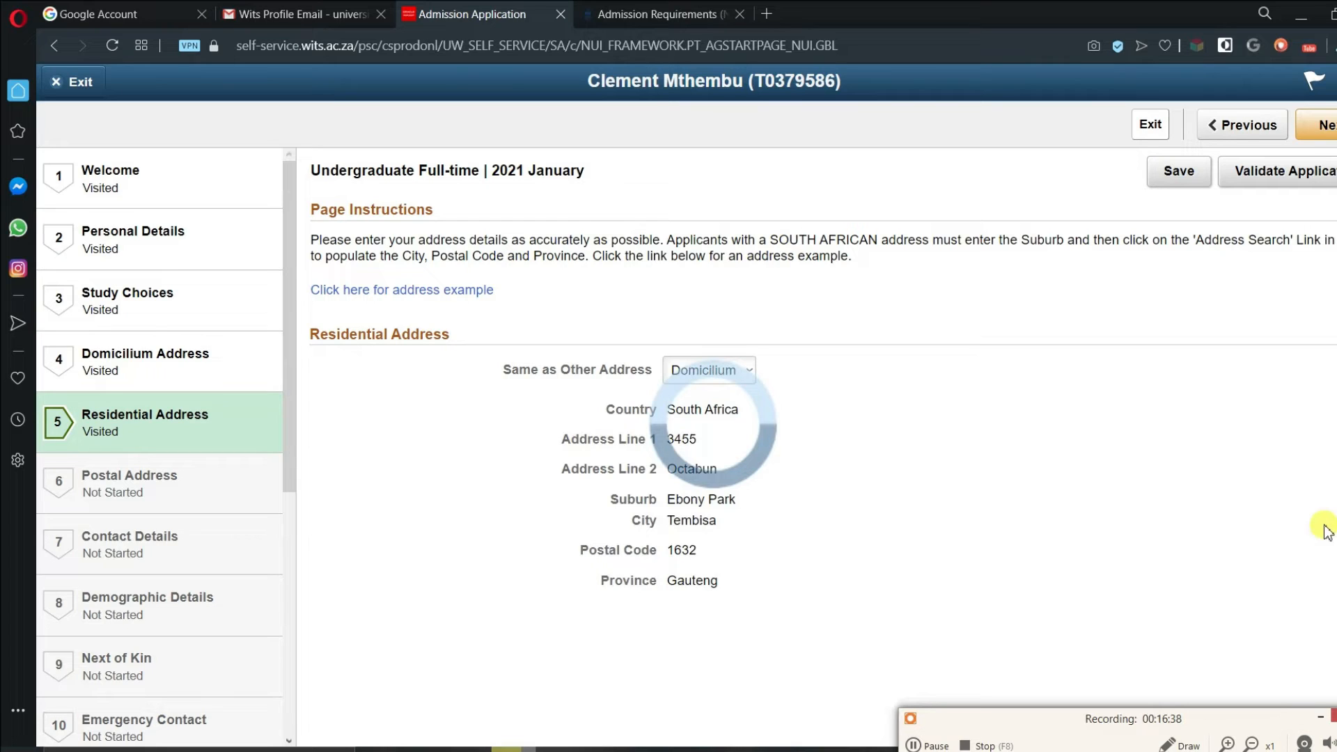
click(750, 371)
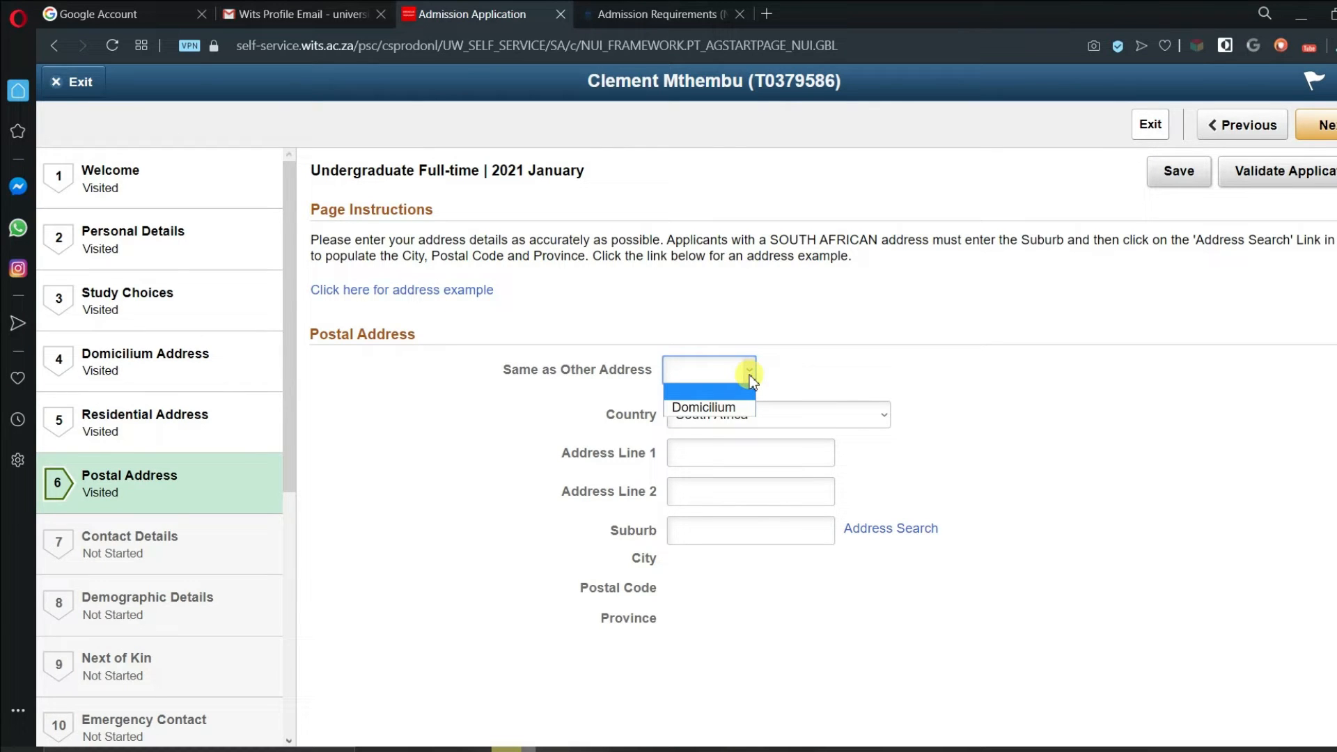
- Choose Domicilium in 'Same as Other Address' for the postal address
click(742, 407)
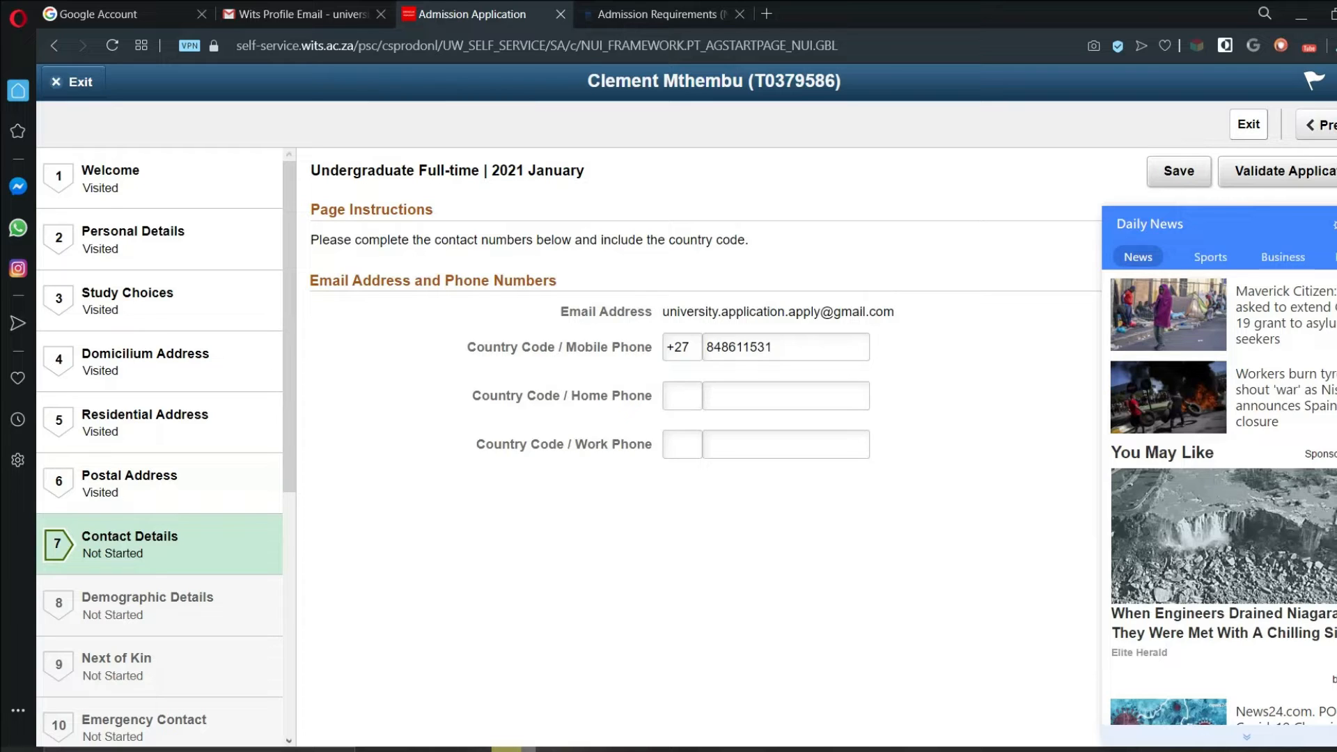
- Save the contact details with the existing mobile number and open Demographic Details
click(788, 345)
drag(791, 346, 591, 356)
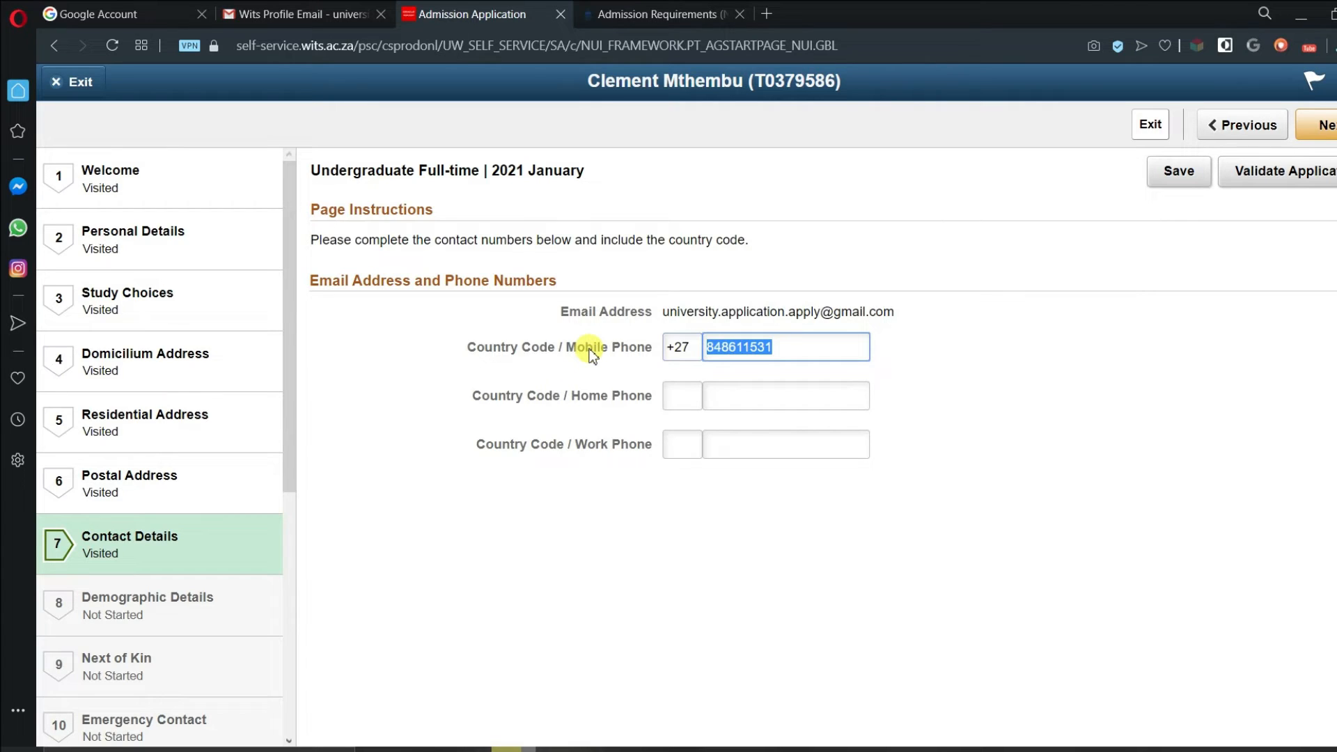
click(1185, 174)
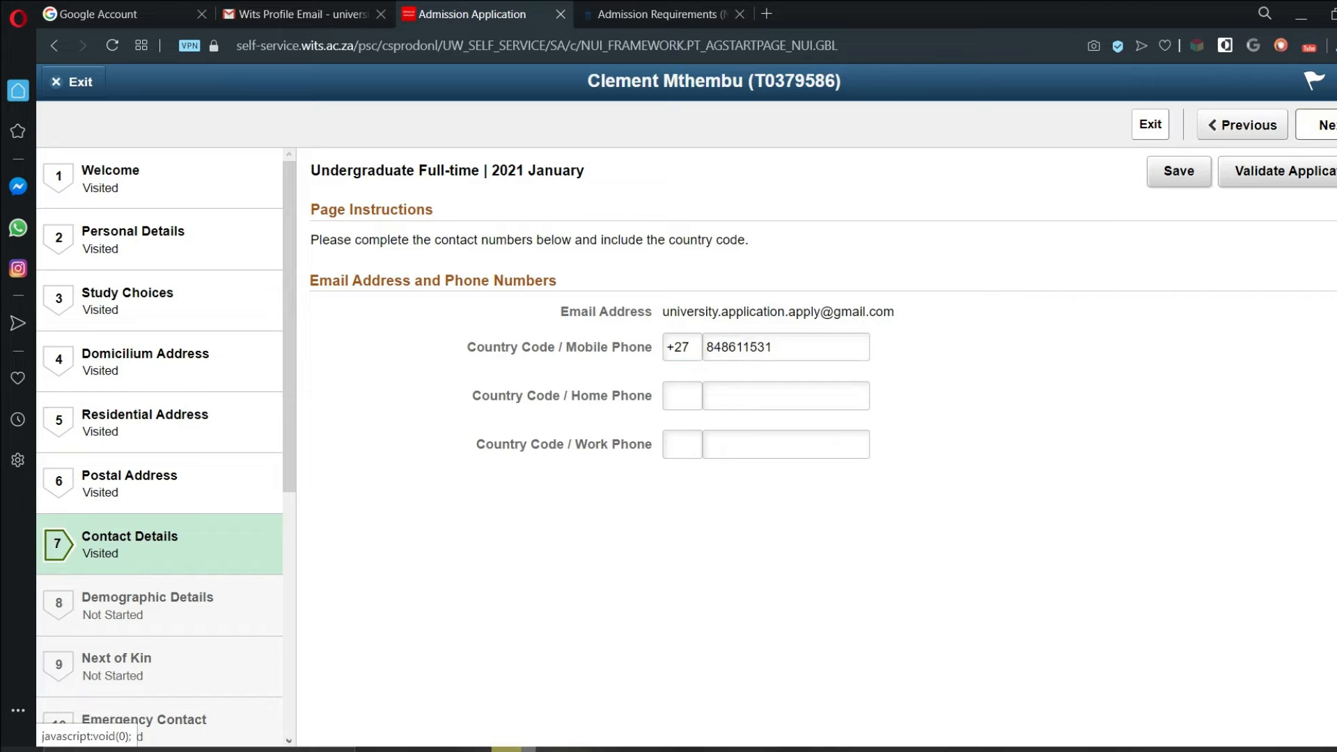
click(160, 632)
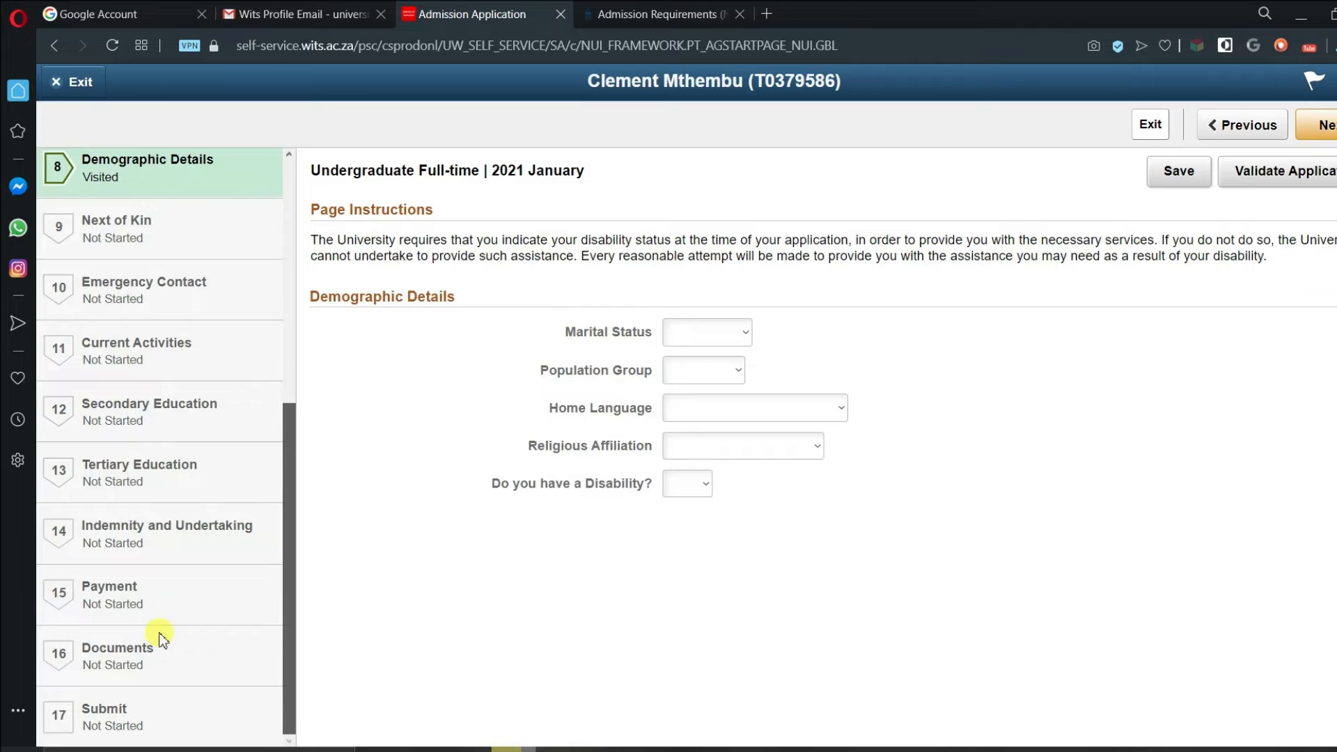
- Set marital status Single, home language Zulu and religion Christian, save, and go to Next of Kin
click(746, 333)
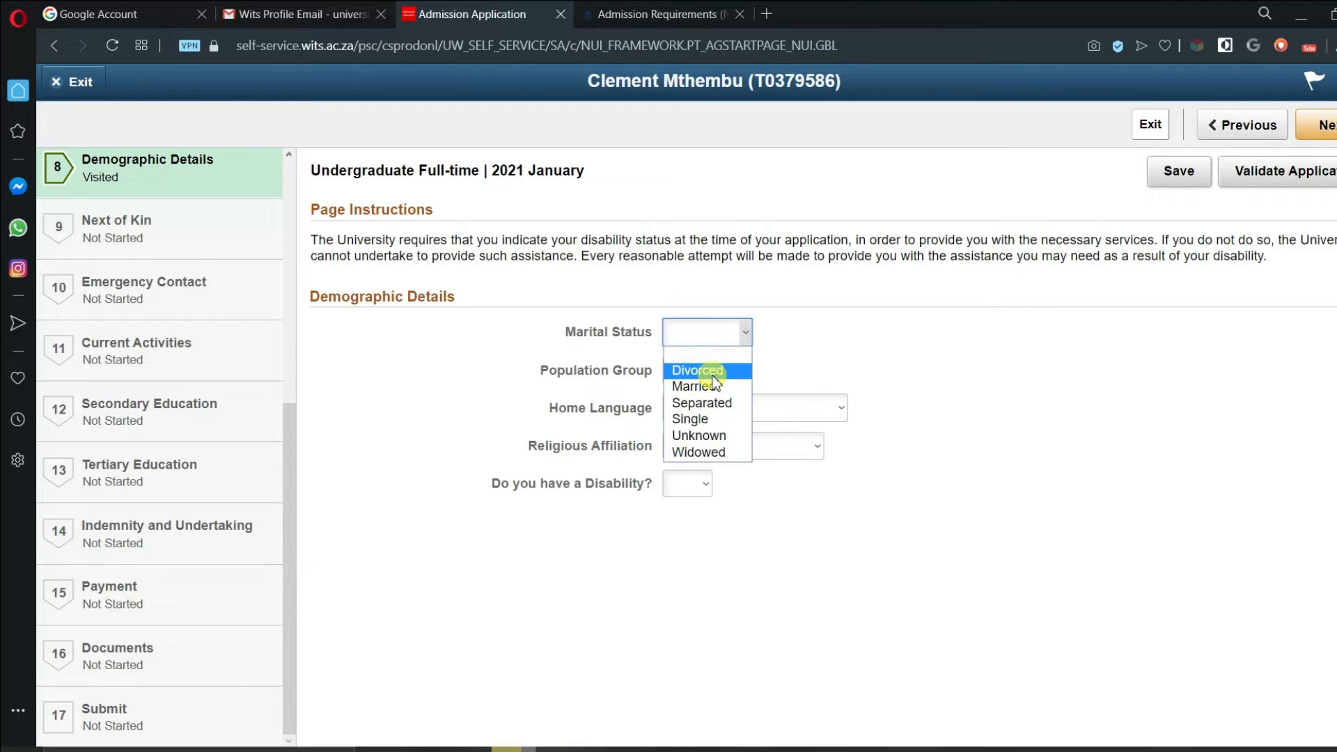
click(691, 419)
click(738, 370)
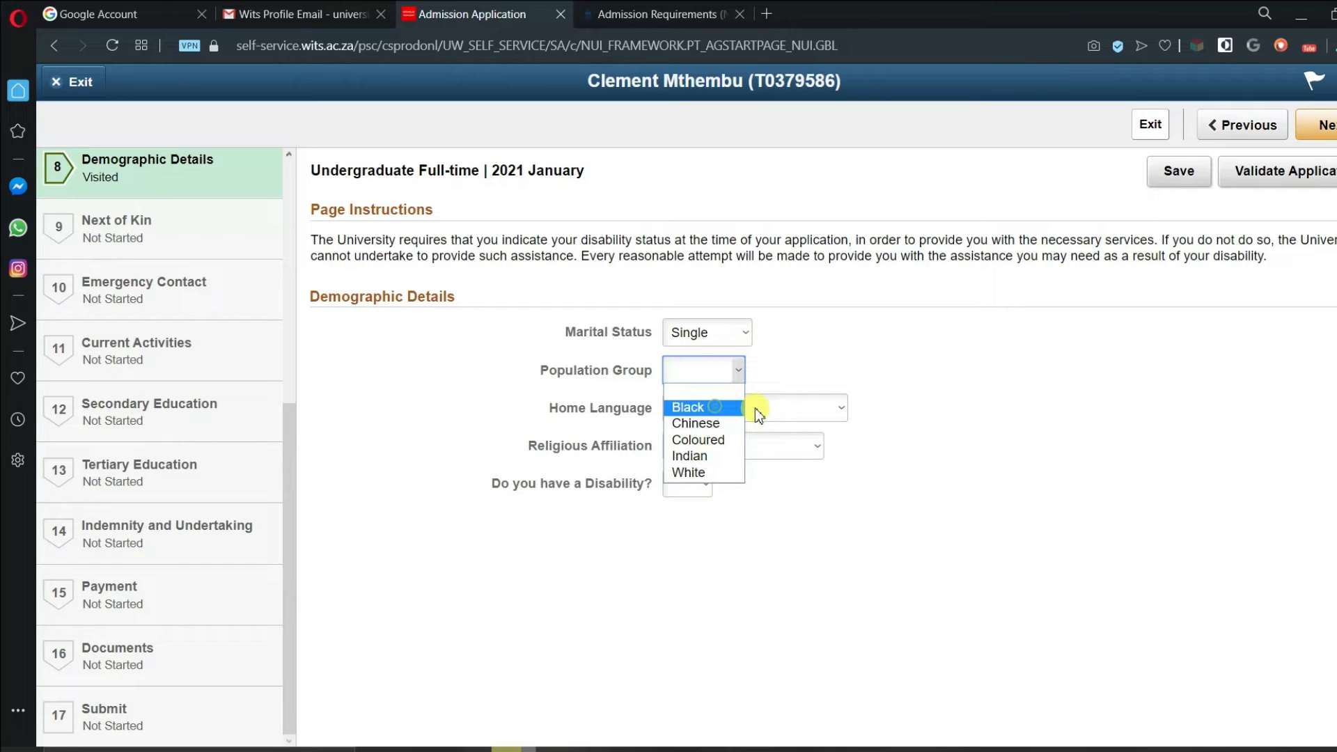
click(760, 411)
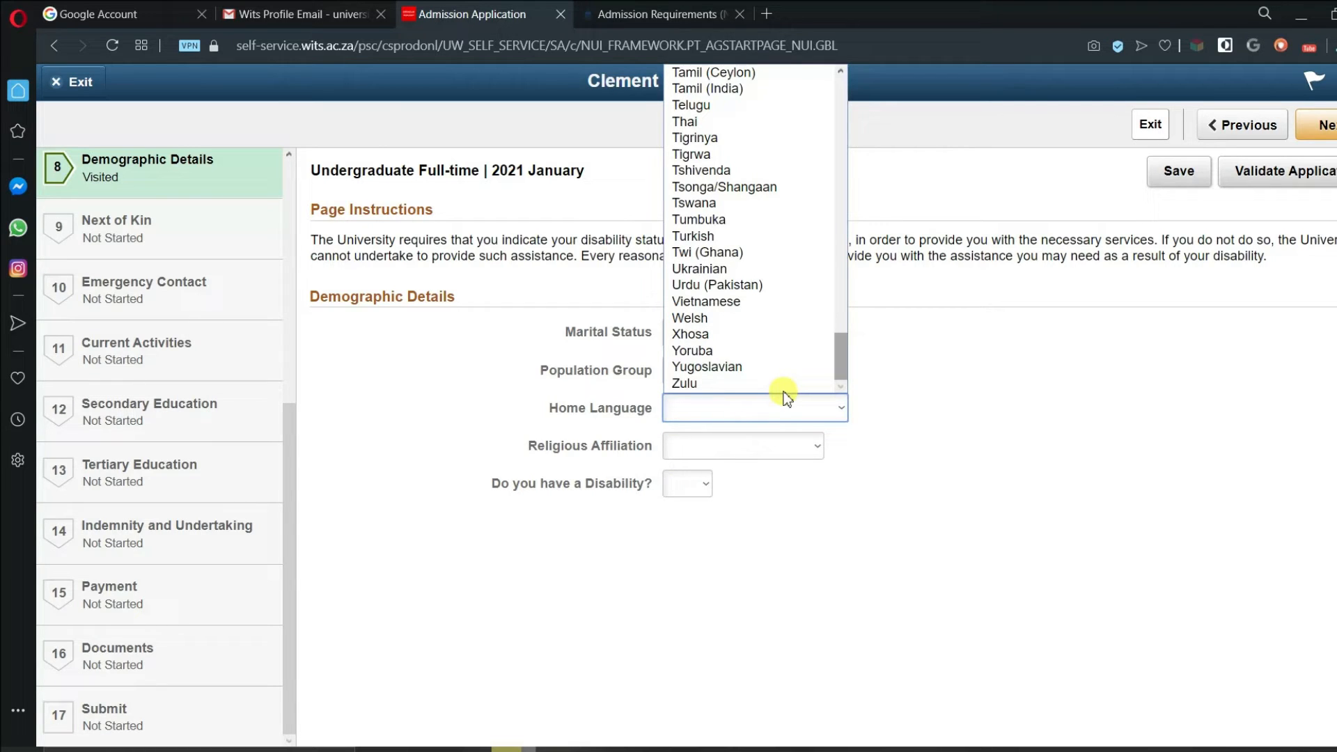
click(783, 385)
click(779, 447)
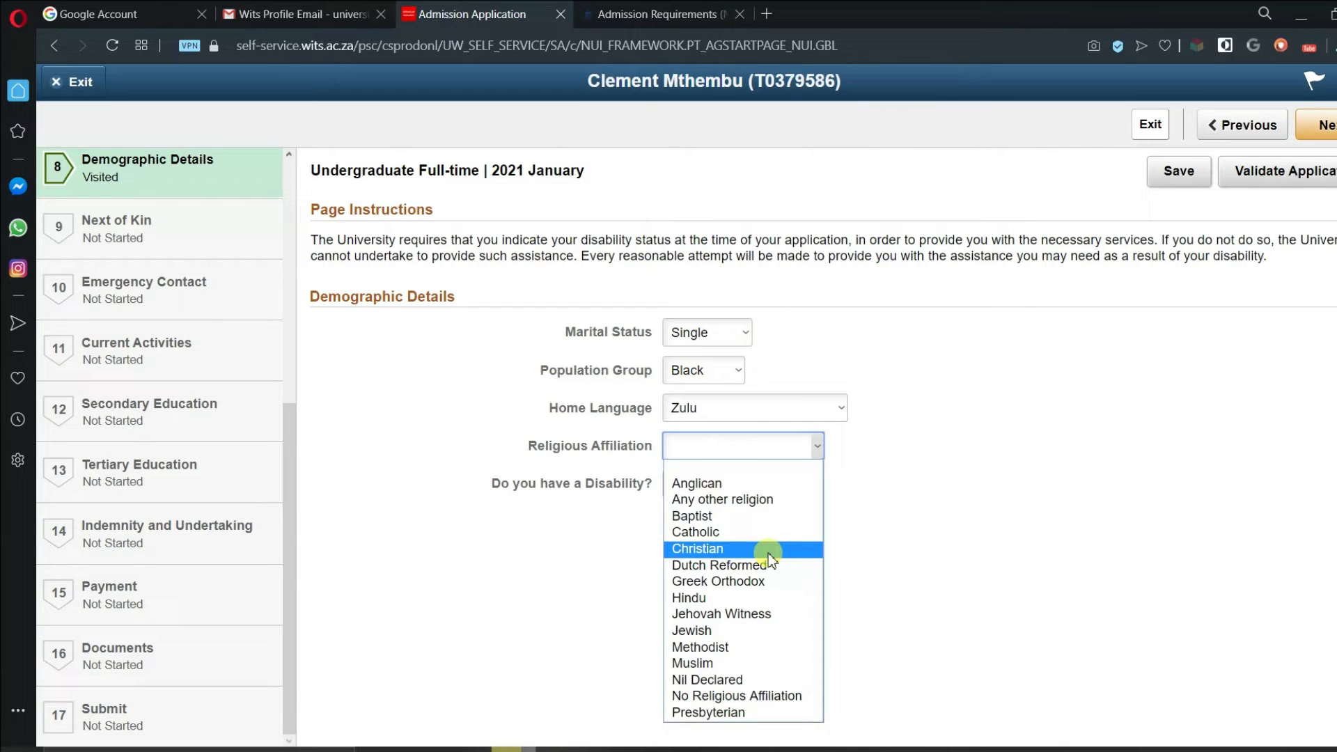
click(771, 550)
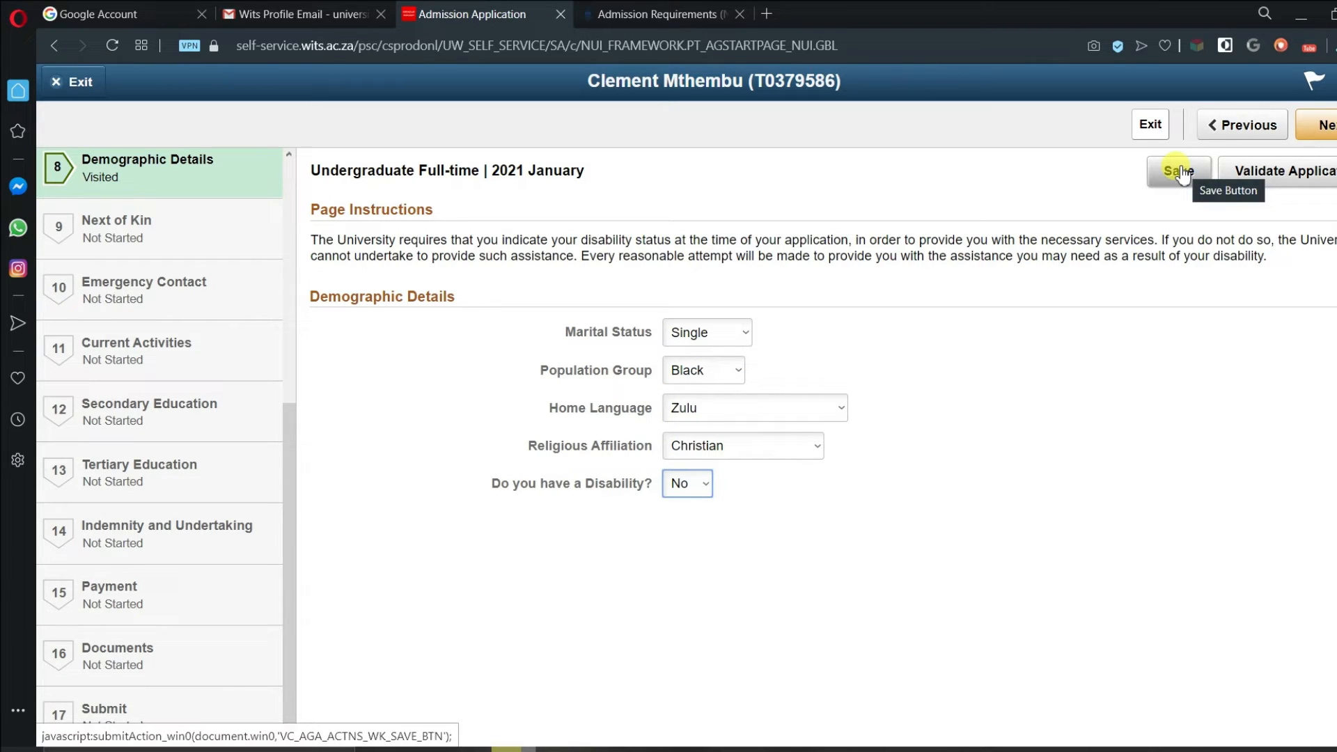
click(1320, 115)
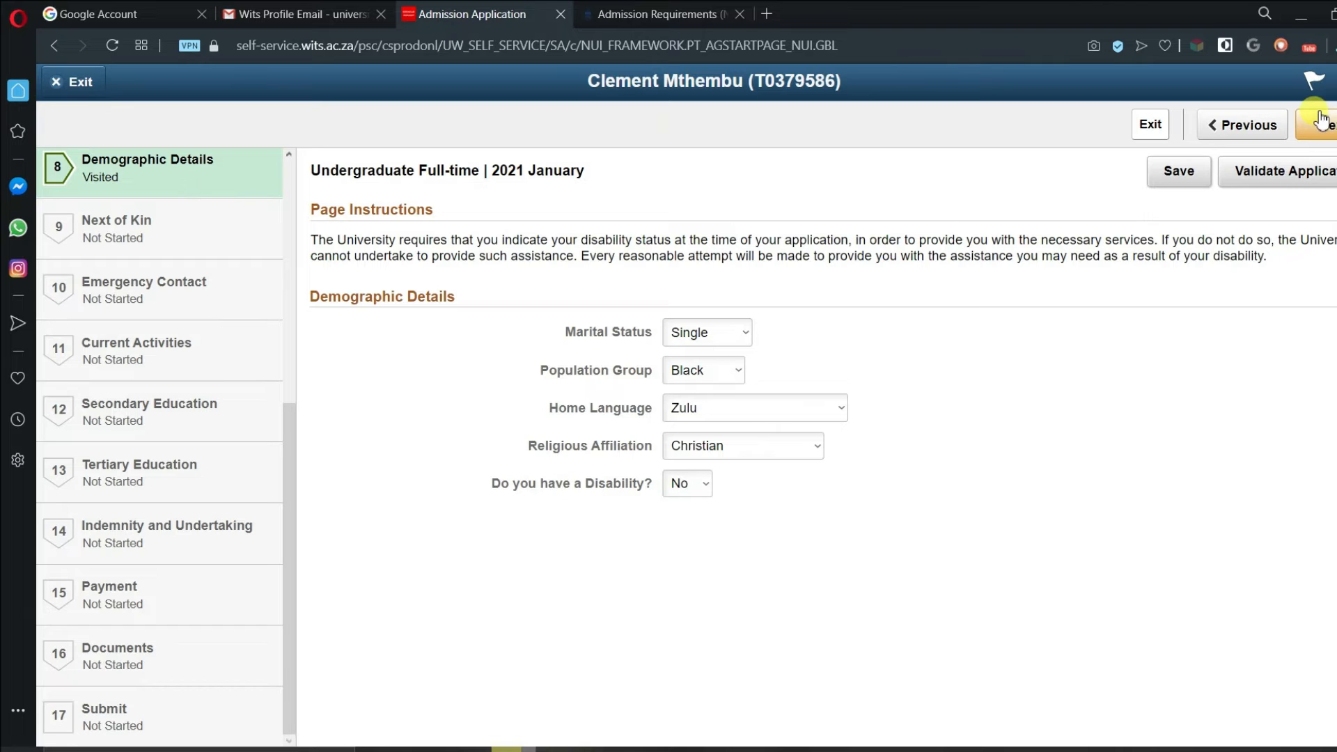
click(713, 363)
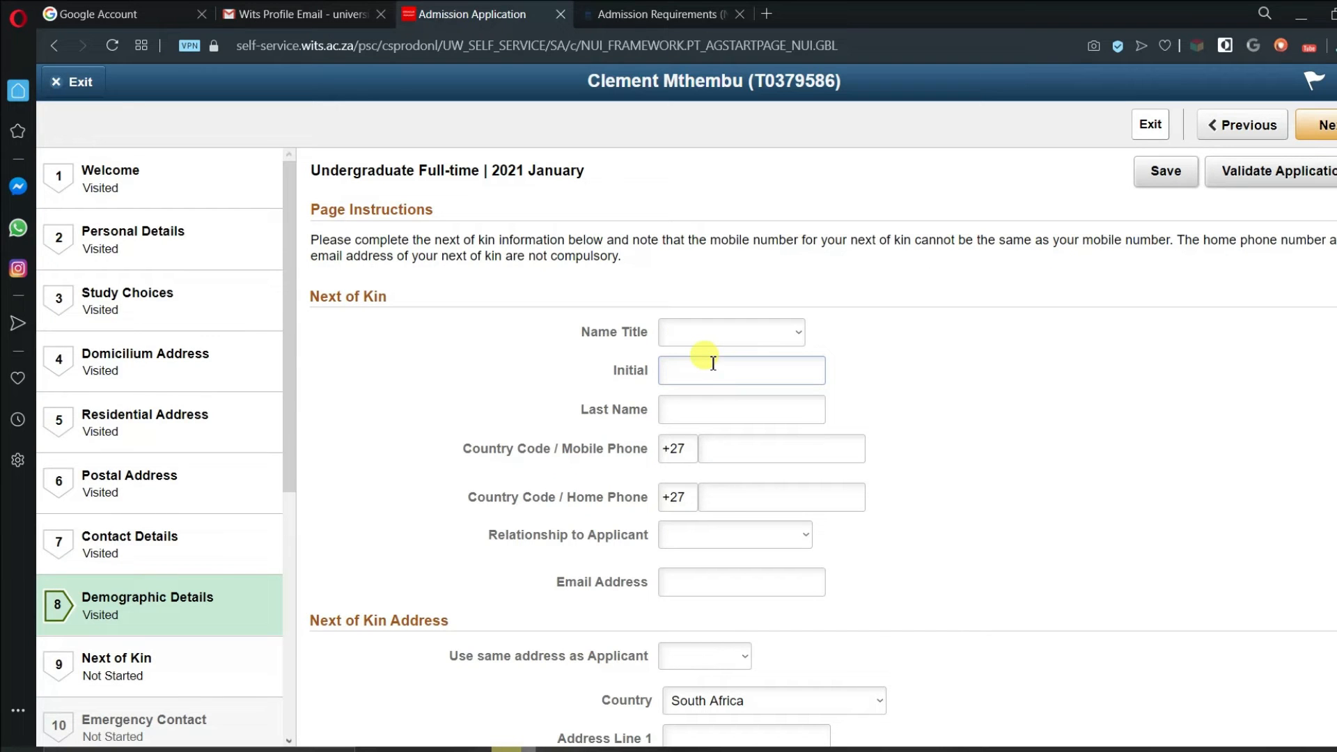
- Choose Father as the name title and enter the next of kin's initial and last name
click(717, 333)
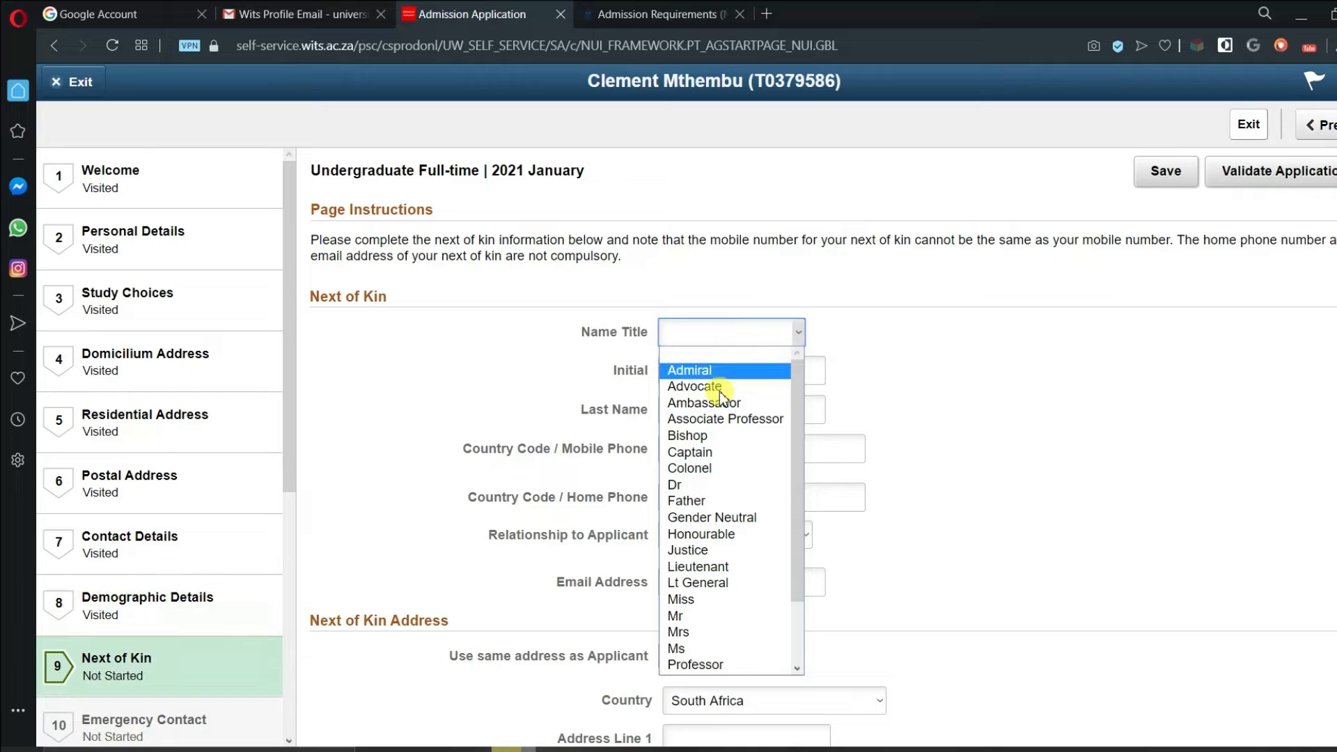
click(703, 501)
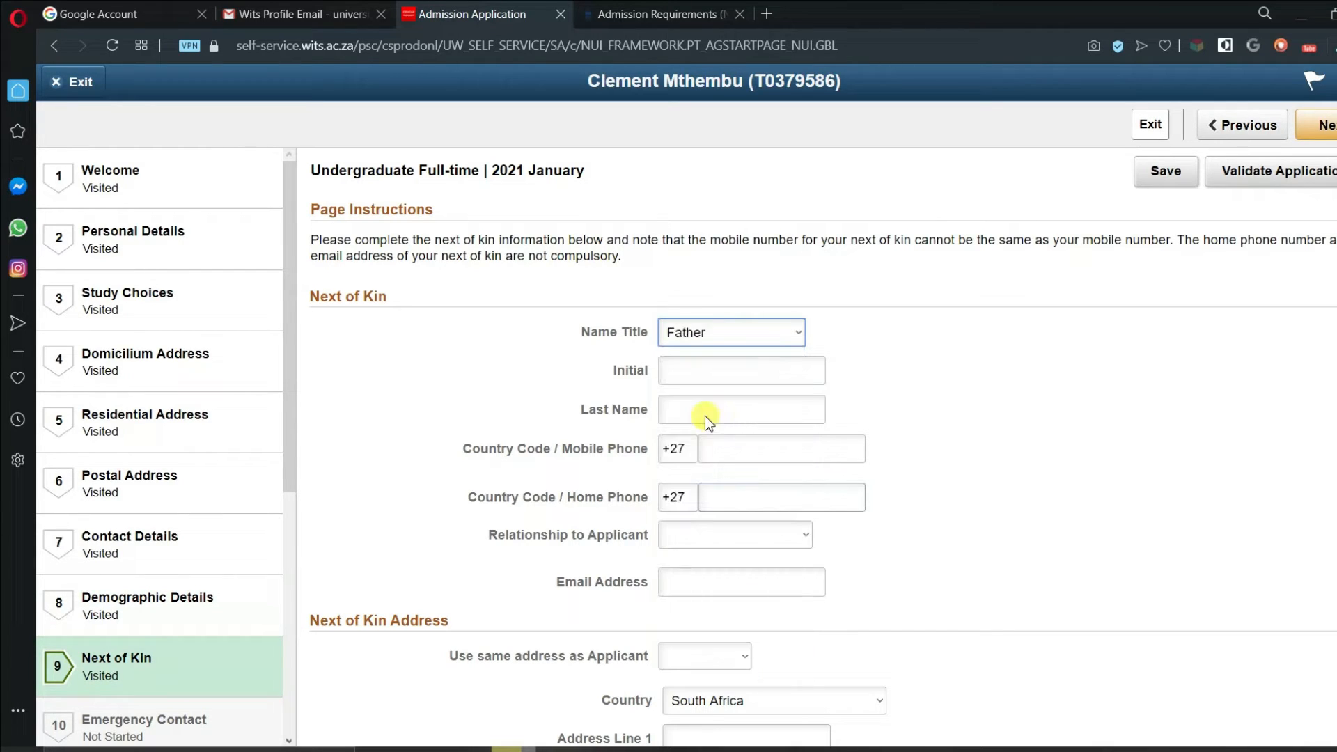
click(708, 379)
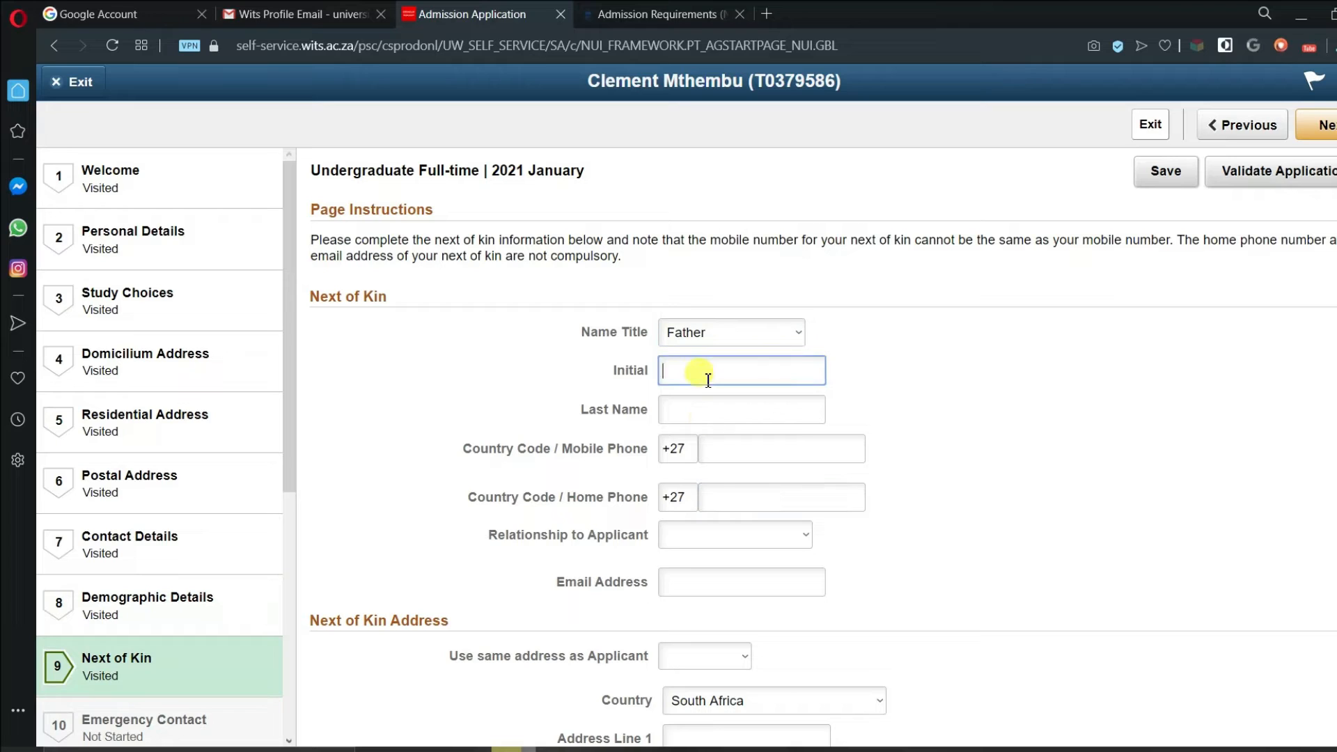
key(Tab)
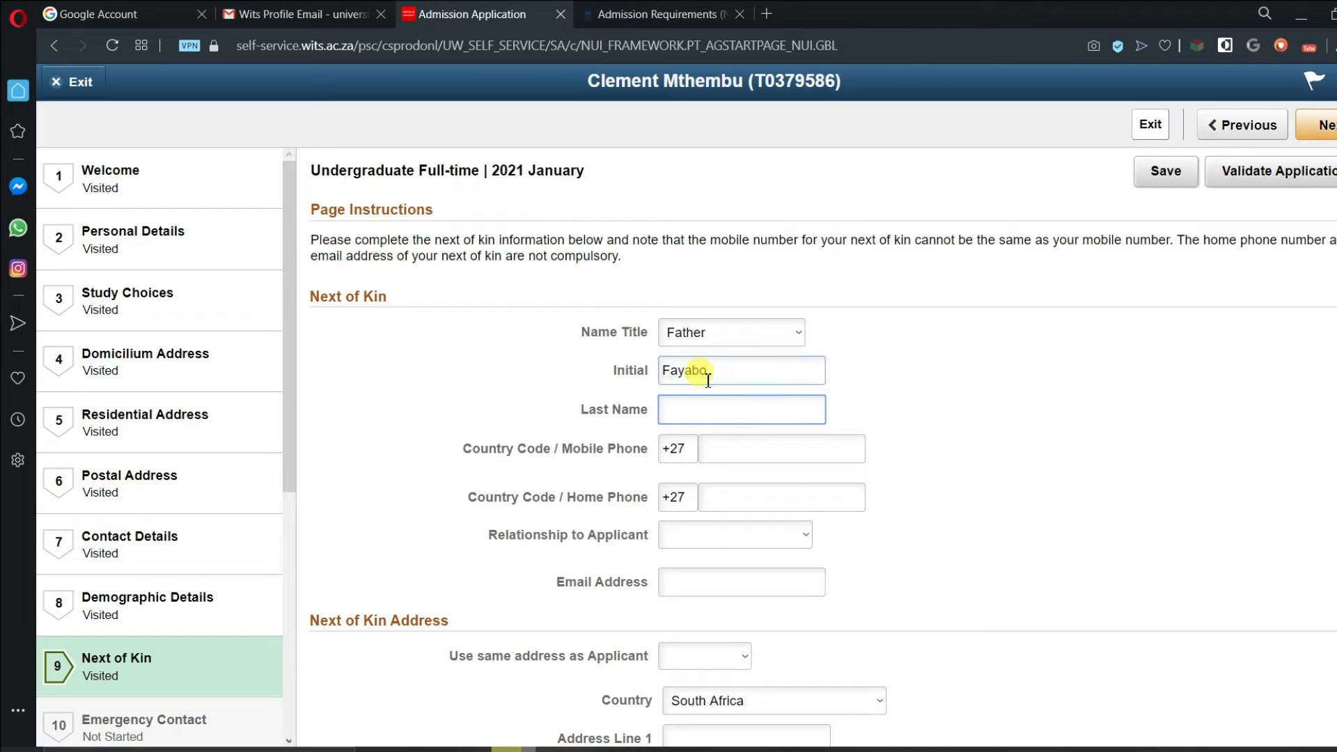
key(Tab)
- Enter the next of kin's mobile number, correcting an extra leading digit
click(738, 452)
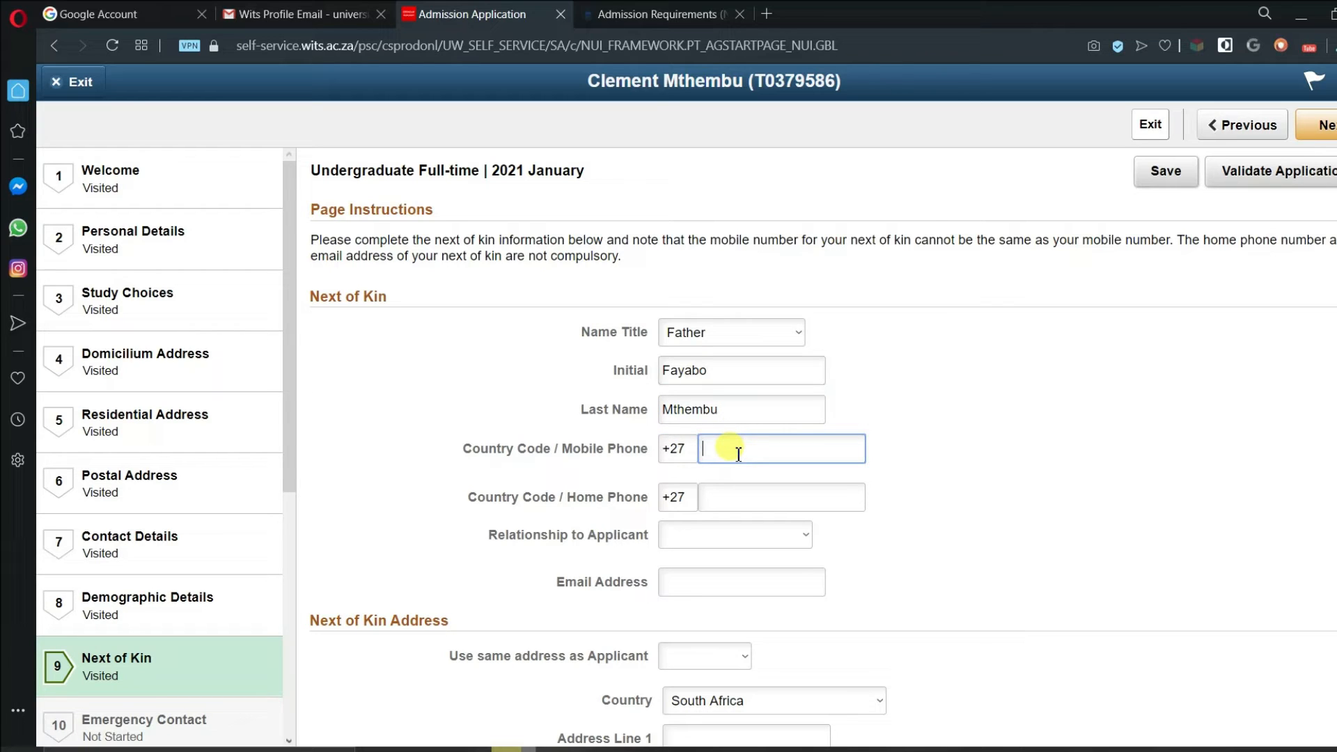
click(718, 452)
key(BackSpace)
click(747, 450)
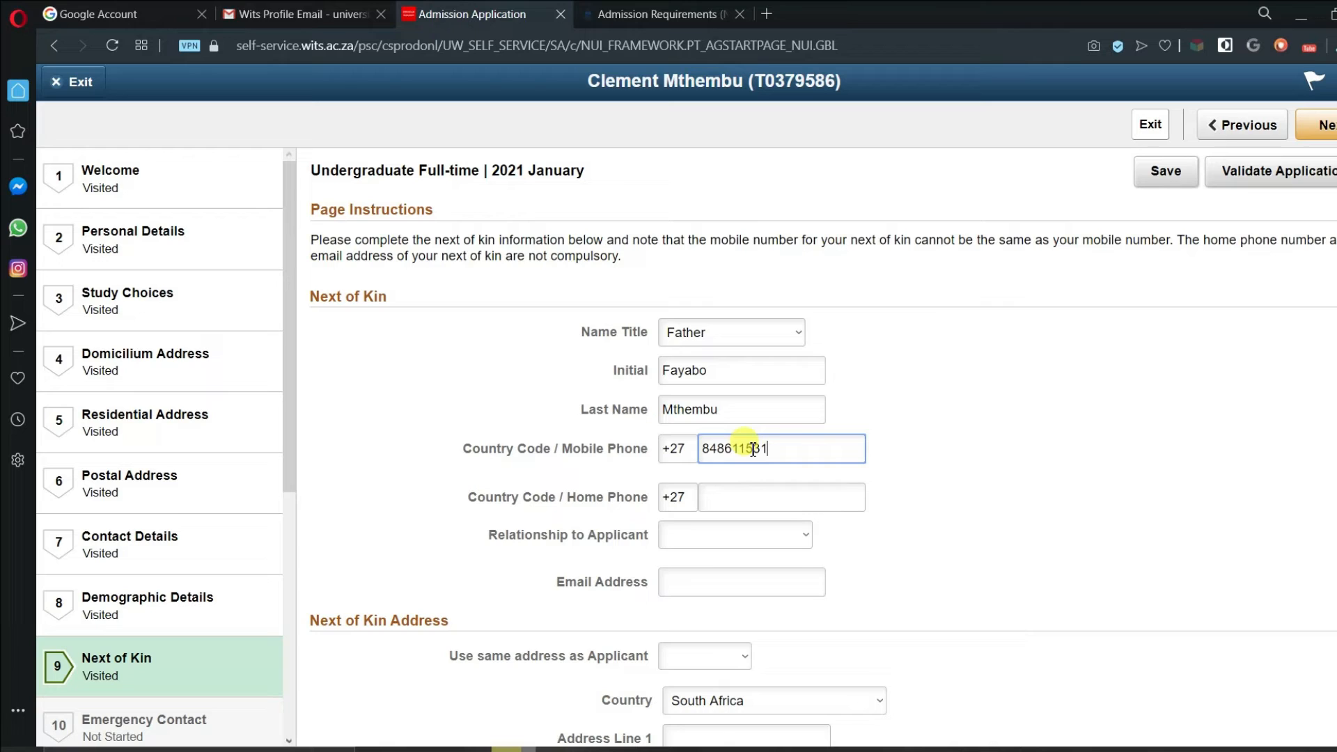
- Set the relationship to Father and fill in the next of kin's e-mail address
click(715, 537)
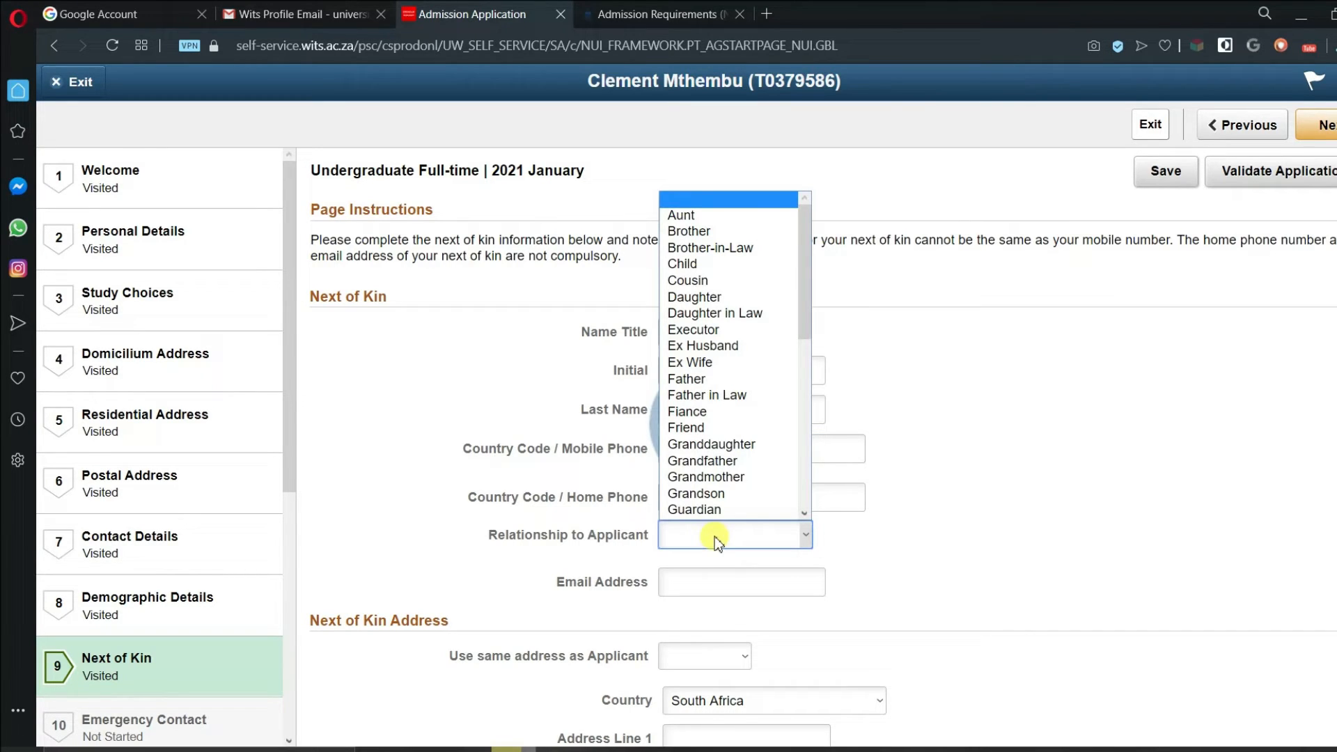
key(f)
key(Return)
scroll(731, 541, down, 1)
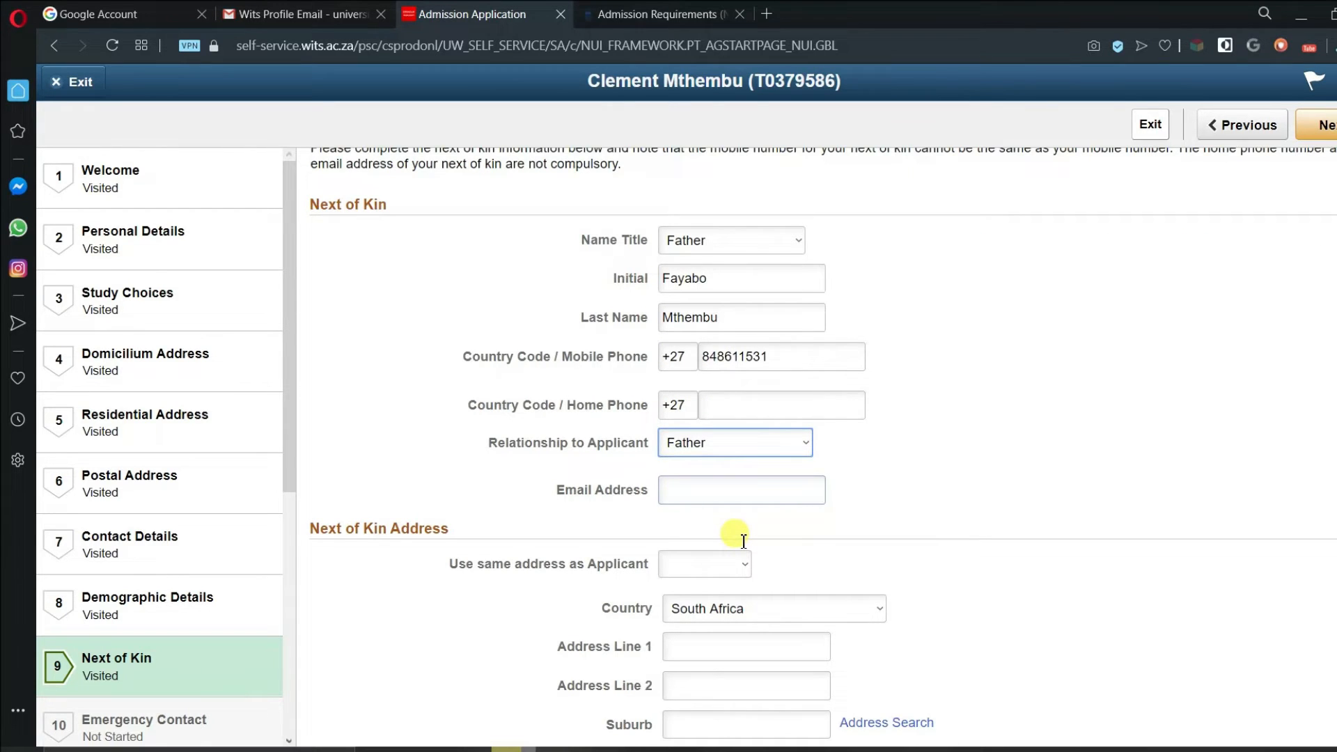
scroll(743, 541, down, 1)
click(710, 395)
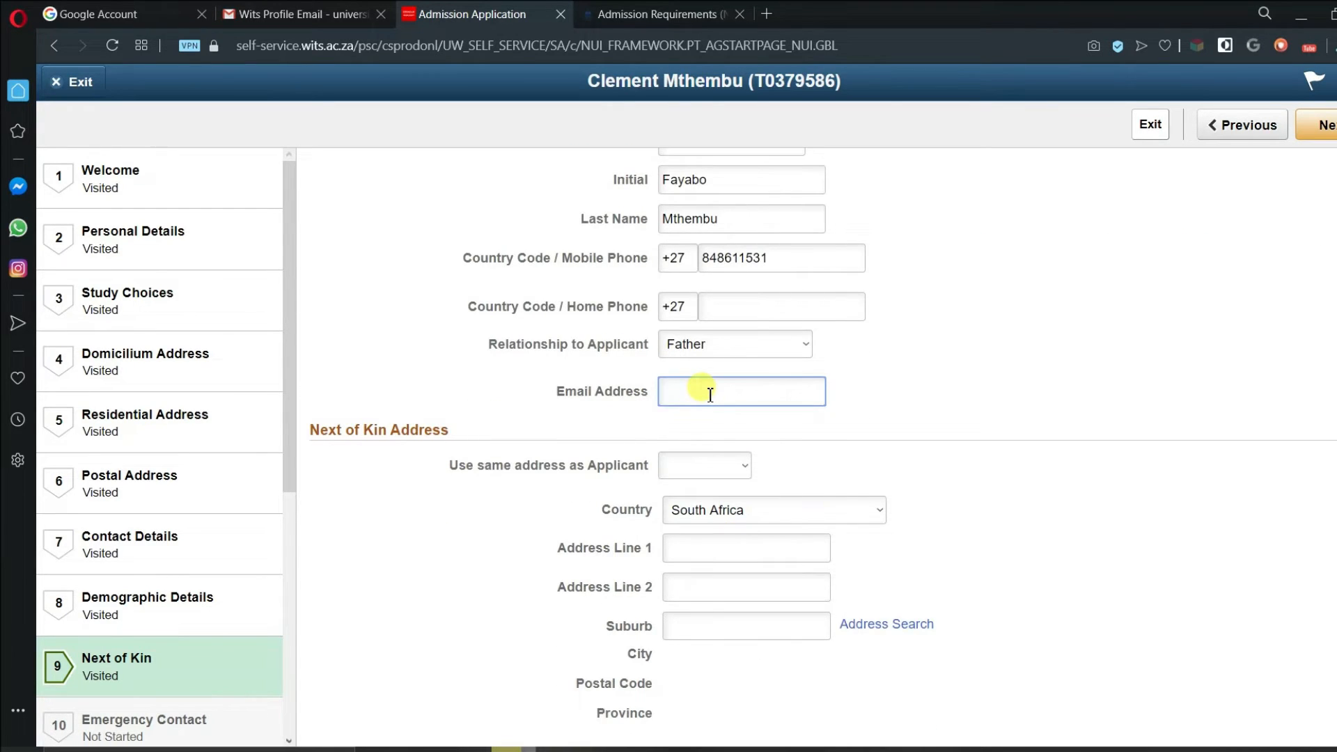
- Reuse the applicant's Domicilium address for the next of kin, save, and continue
click(747, 466)
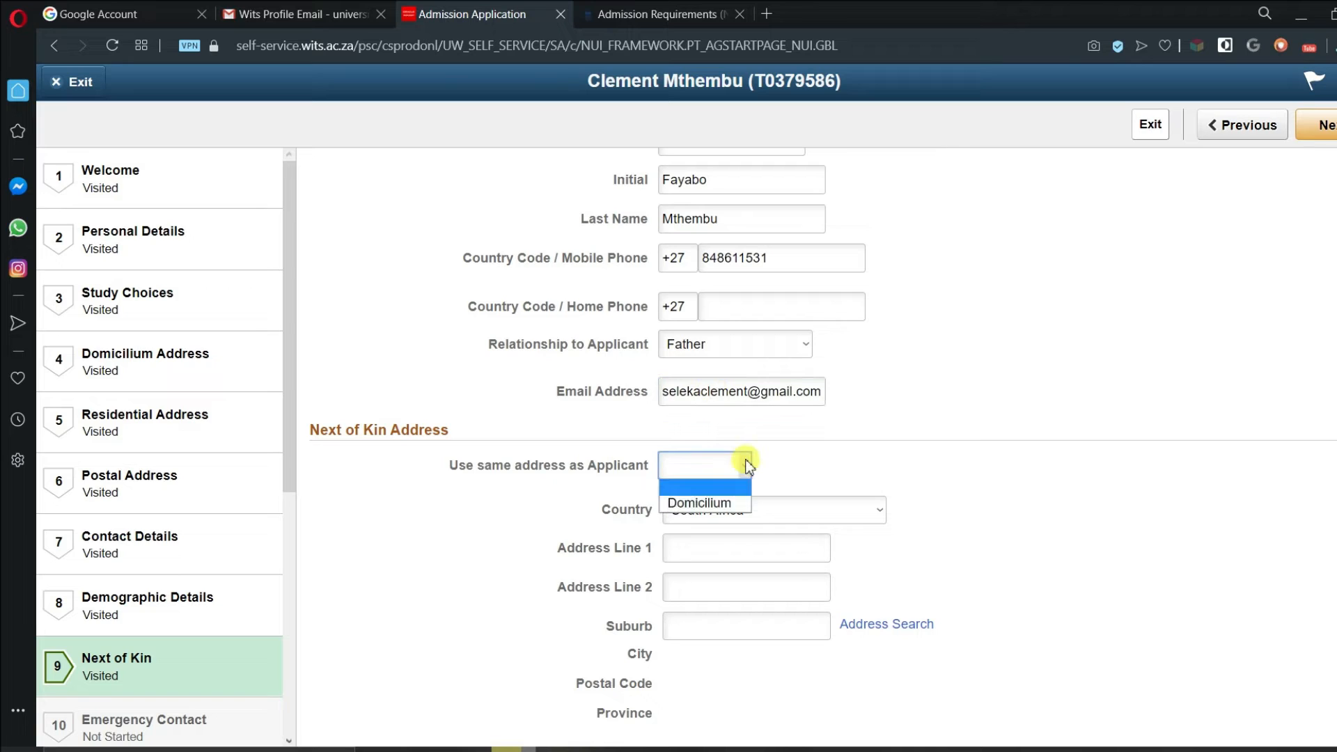
click(720, 503)
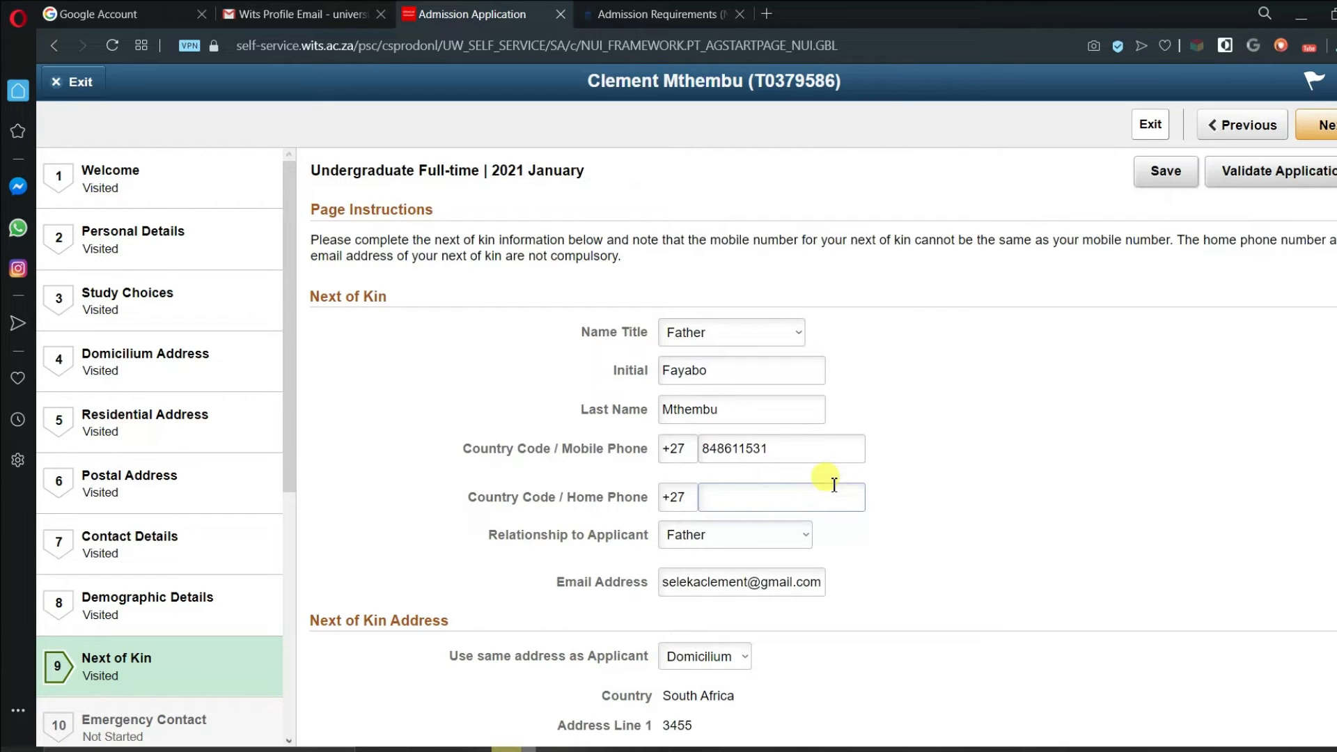
scroll(834, 484, down, 2)
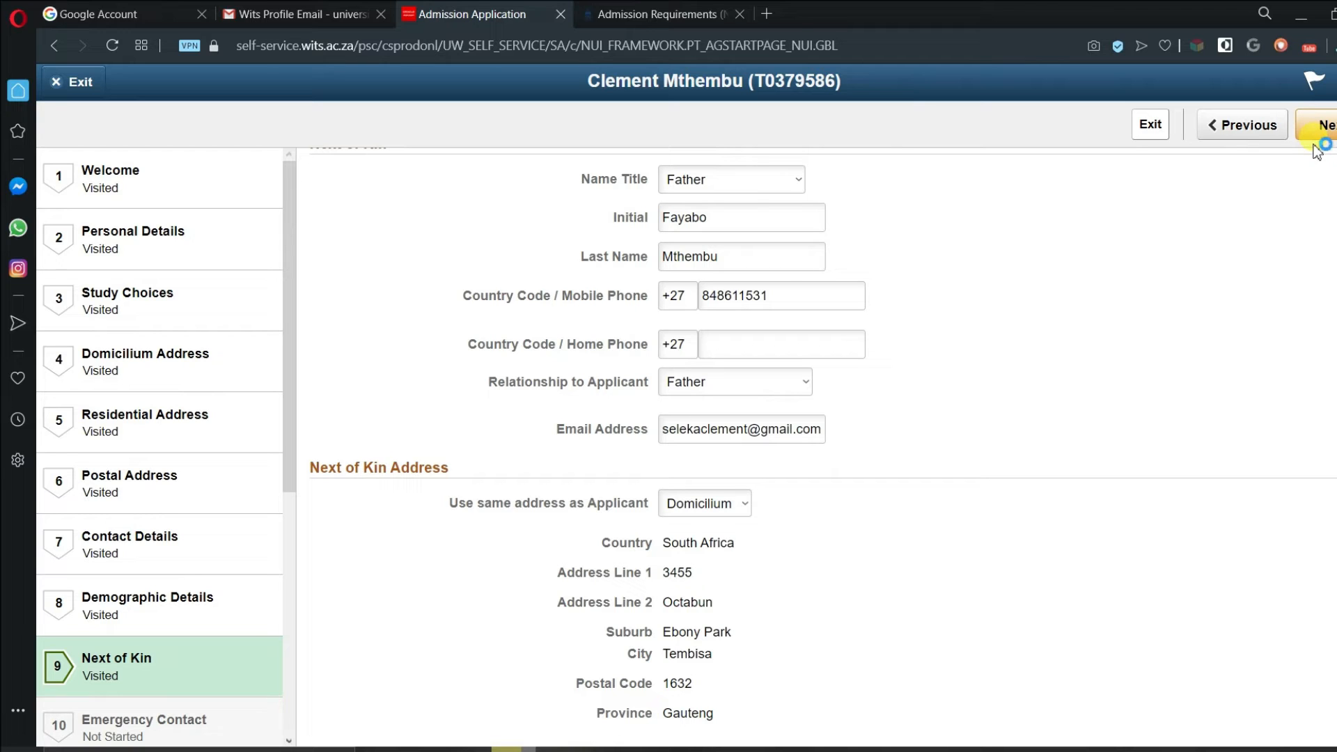
scroll(1153, 184, up, 2)
click(1151, 183)
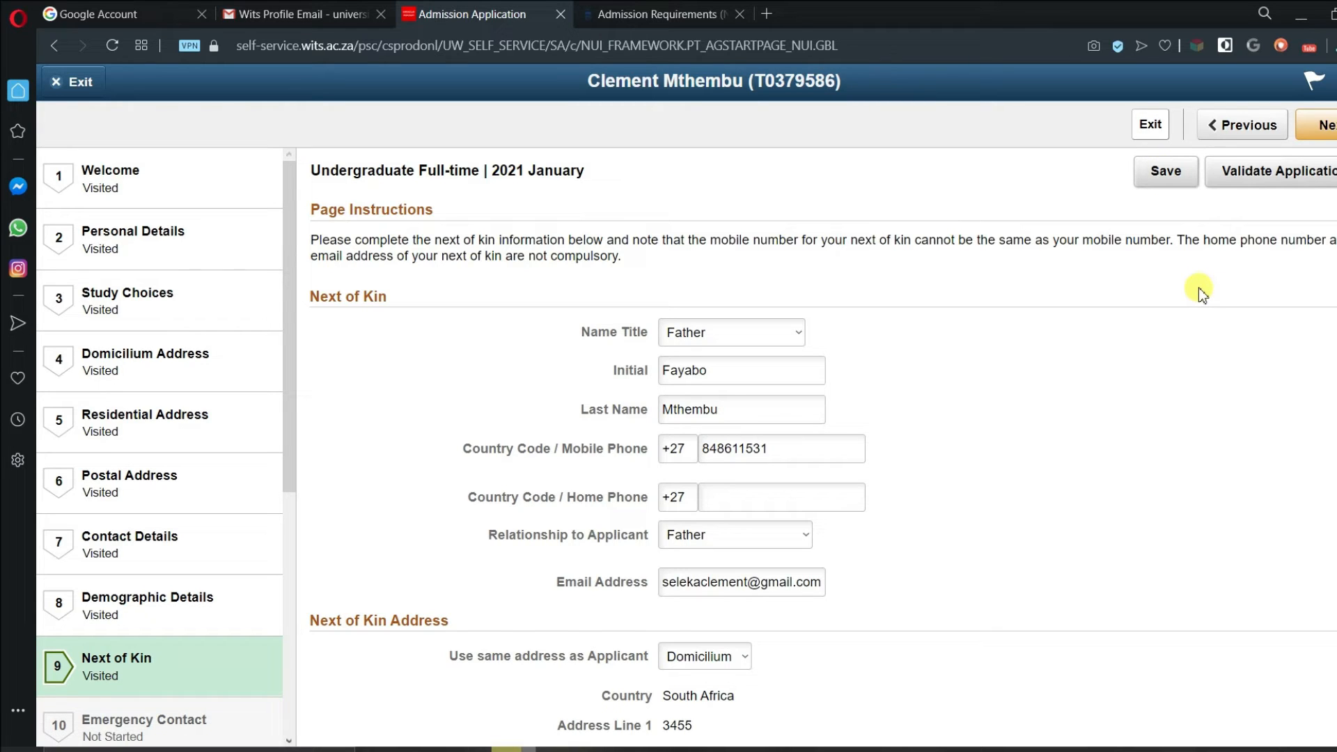
click(1327, 128)
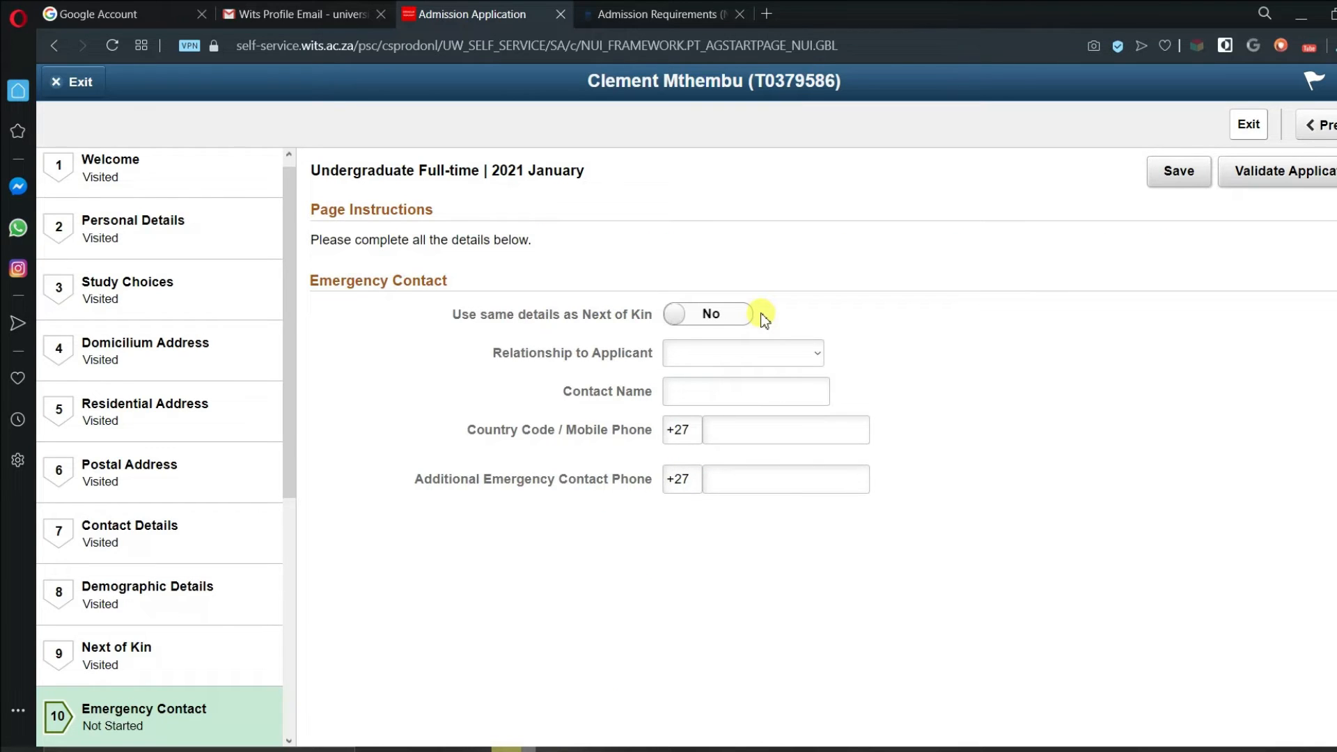
- Copy the Next of Kin details into Emergency Contact and continue to Current Activities
click(680, 320)
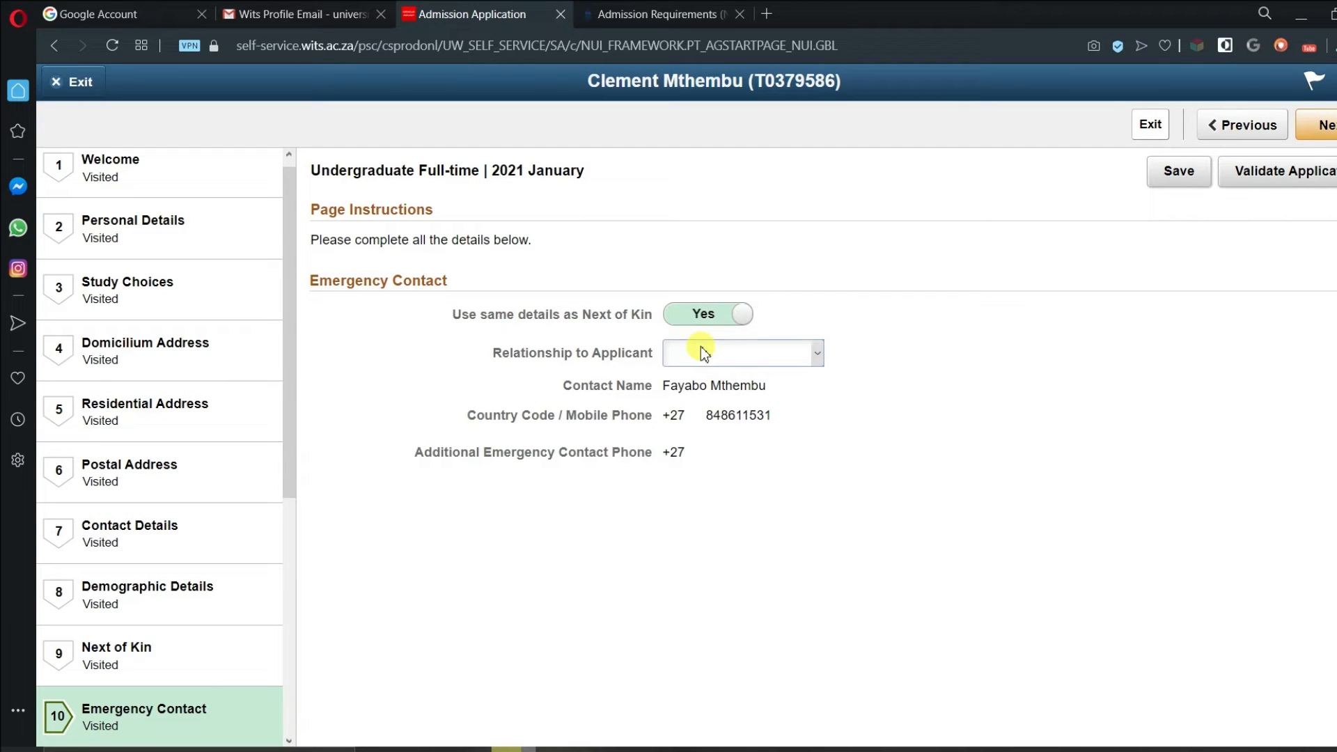
click(1332, 132)
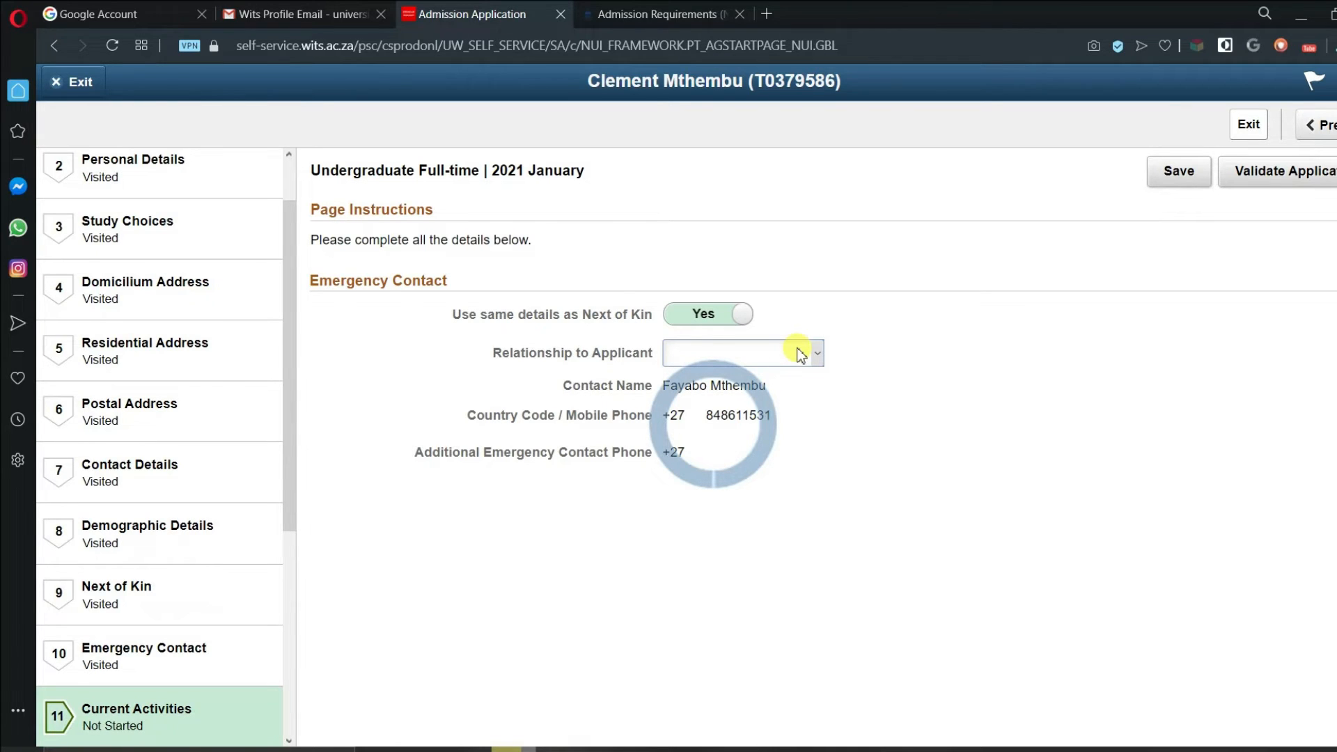
- Choose School as the main activity during the current year
scroll(290, 512, up, 2)
click(847, 316)
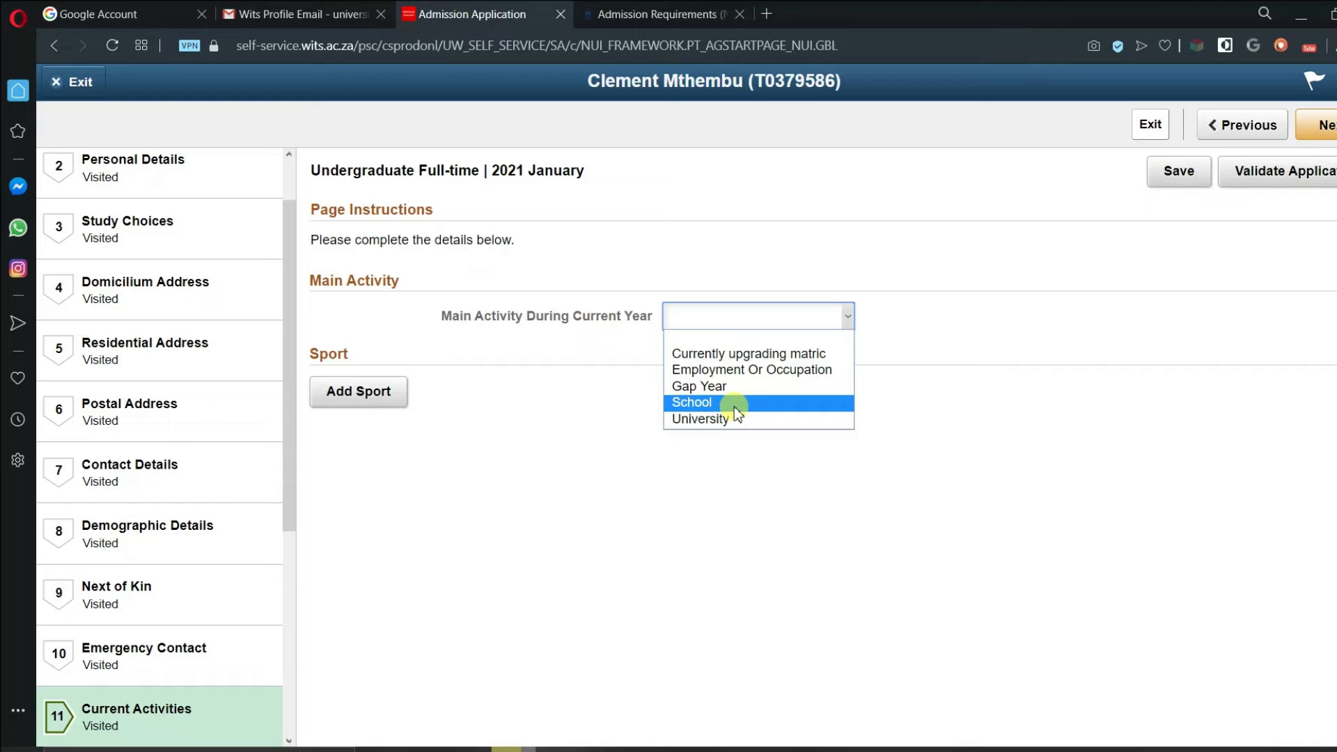
click(697, 403)
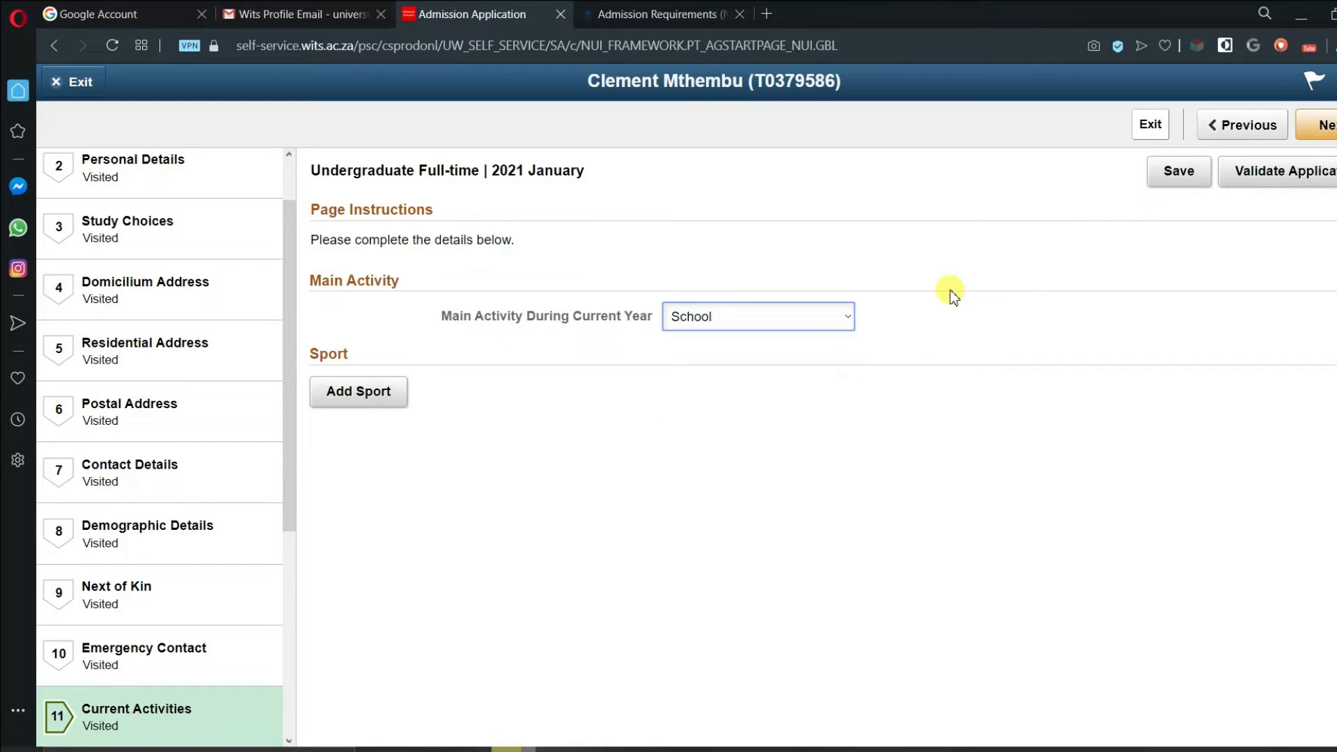
- Start adding a sport, then cancel the Add Sport dialog without choosing anything
click(376, 393)
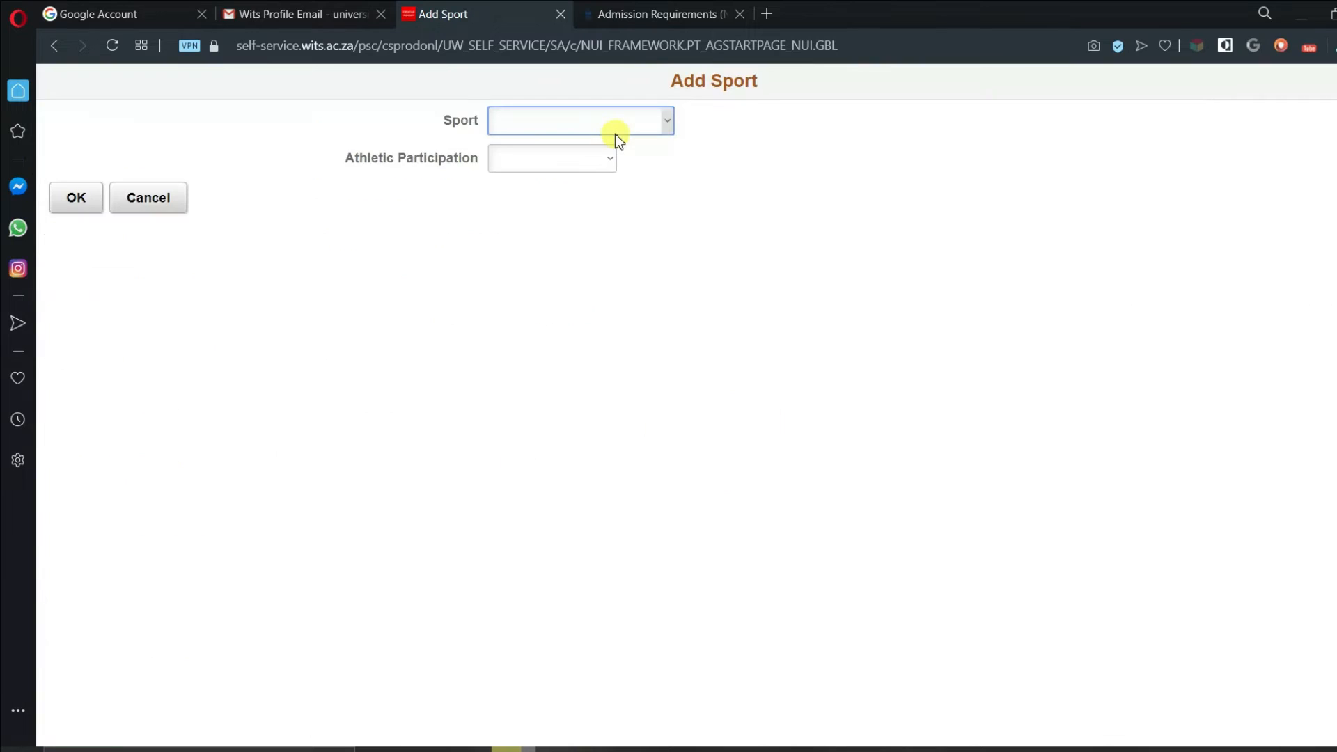
click(604, 162)
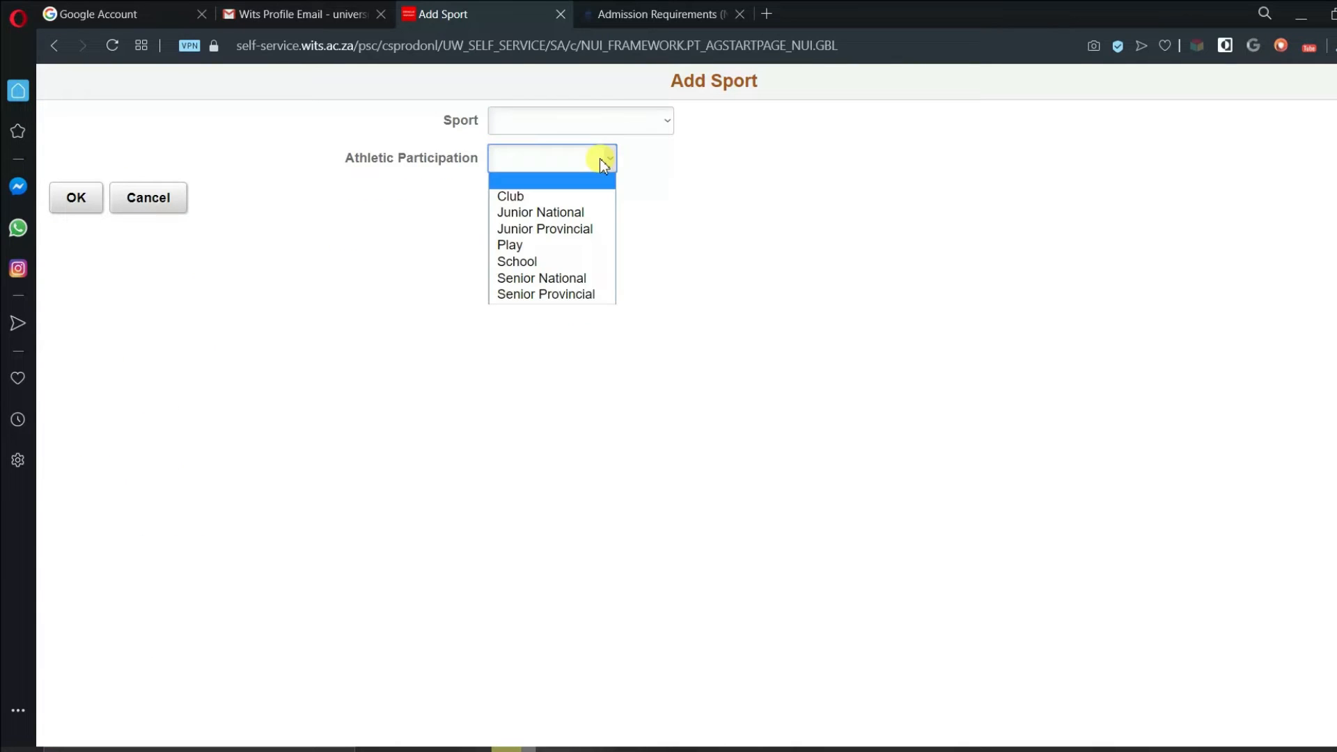
click(651, 176)
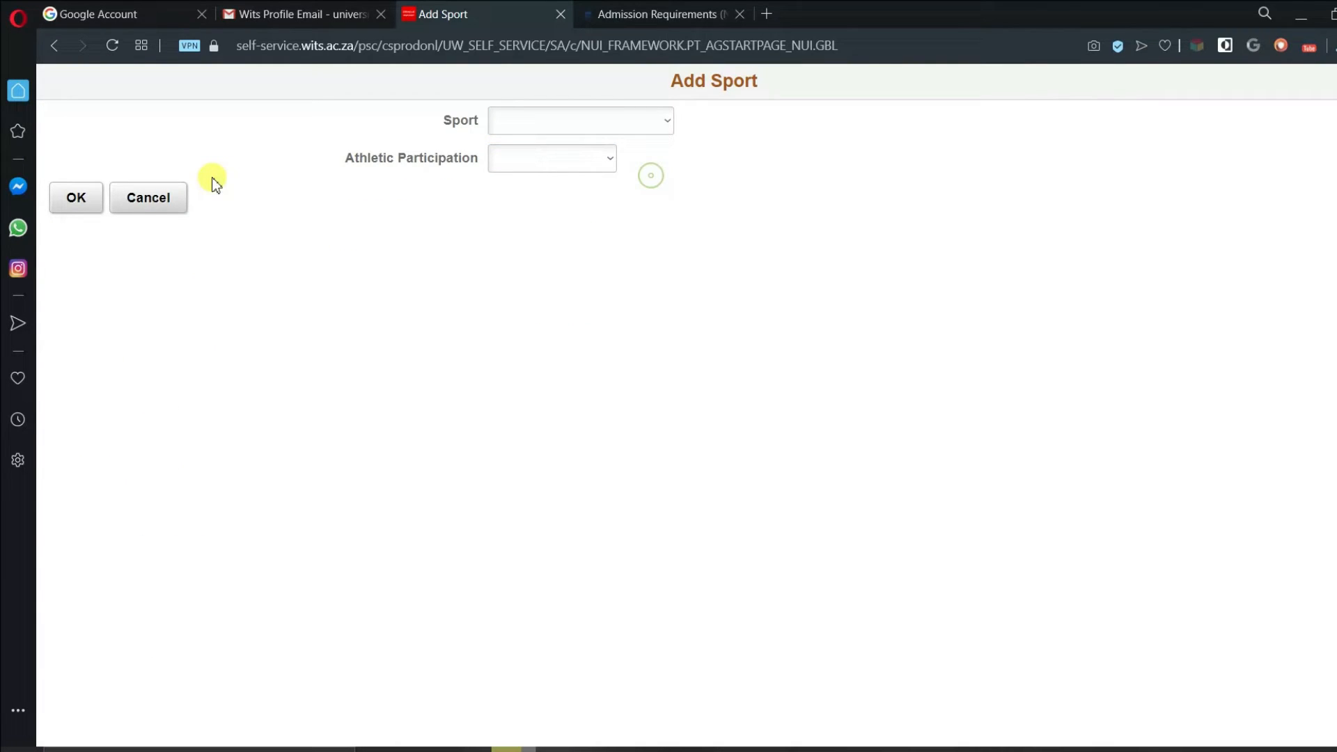
click(151, 200)
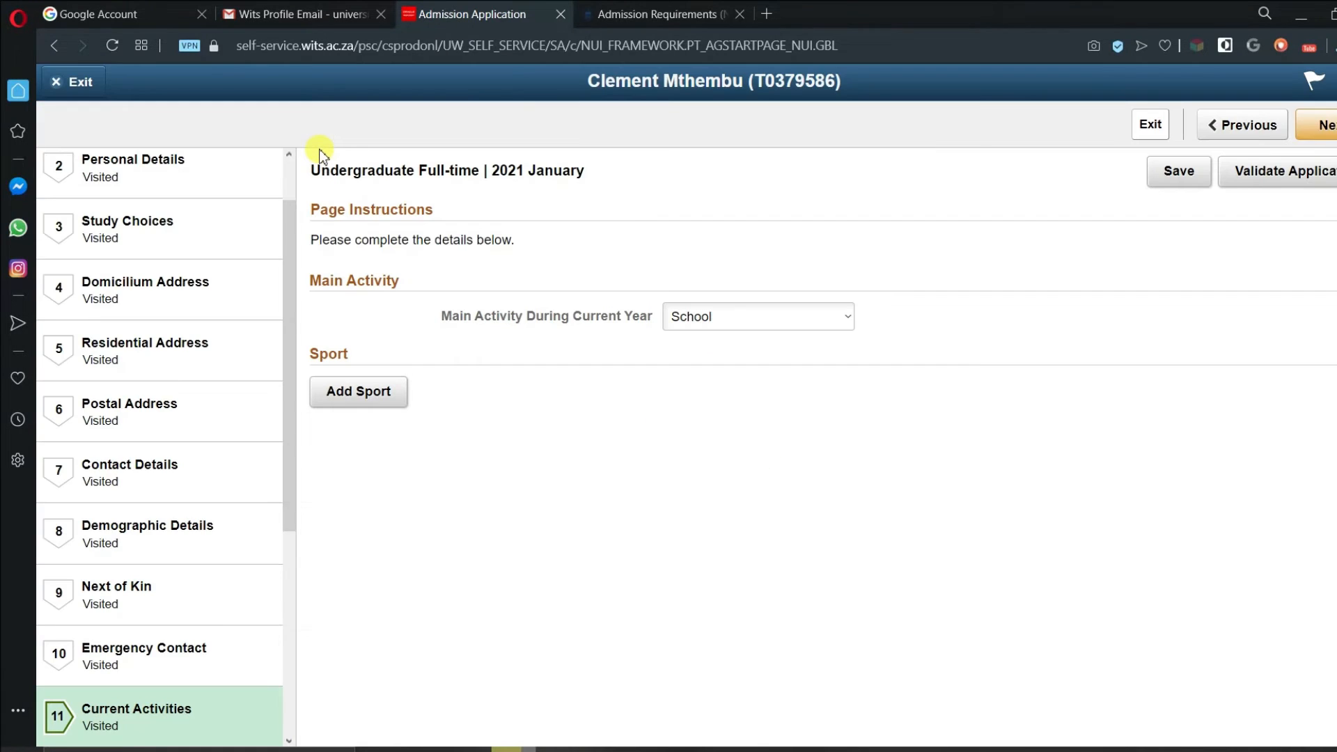
- On Secondary Education, keep South African and mark the applicant as Current Grd 12
click(1321, 131)
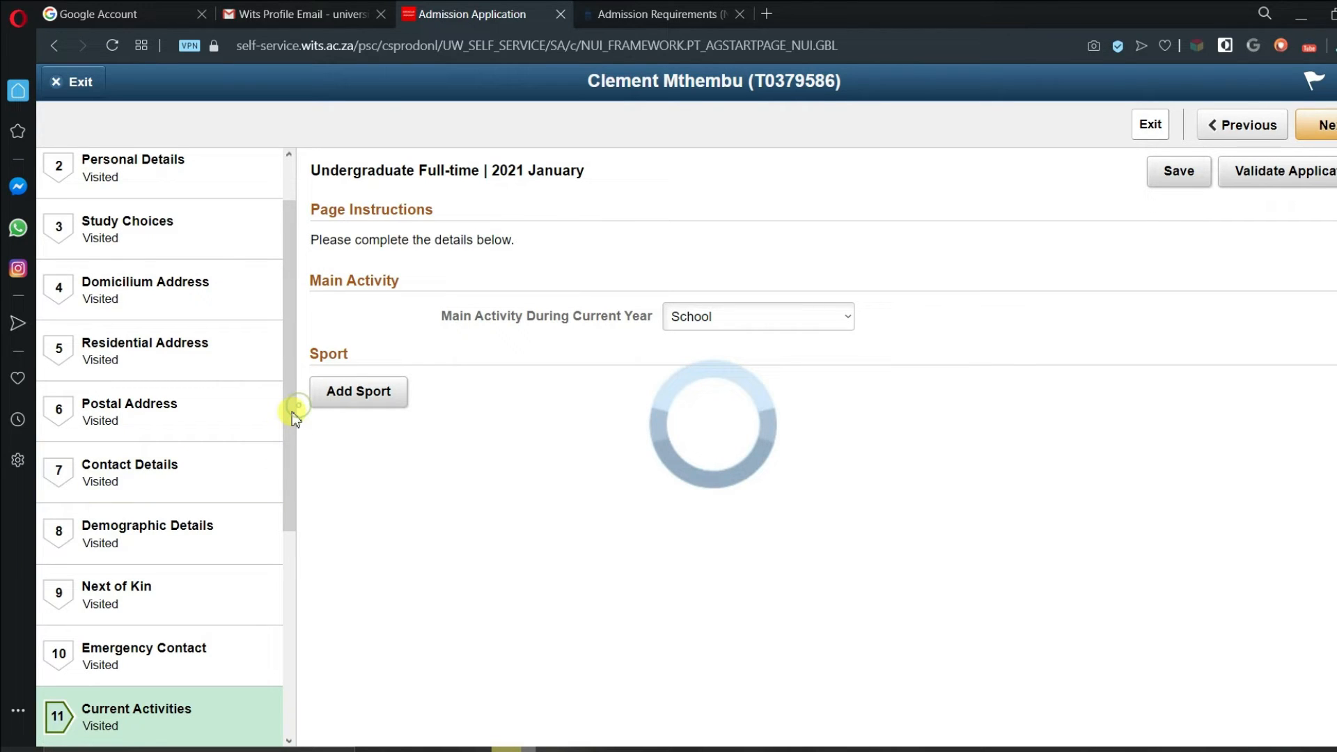
drag(296, 415, 319, 515)
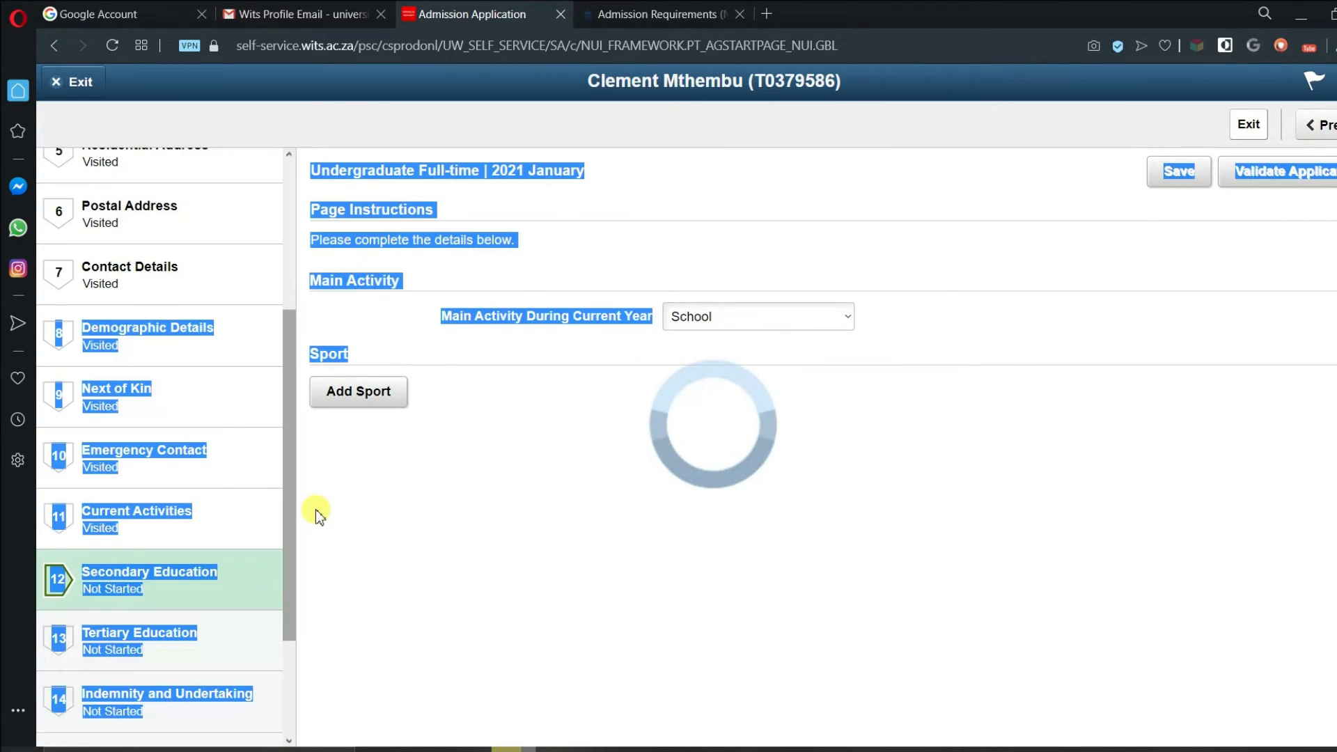
click(316, 510)
scroll(282, 524, up, 2)
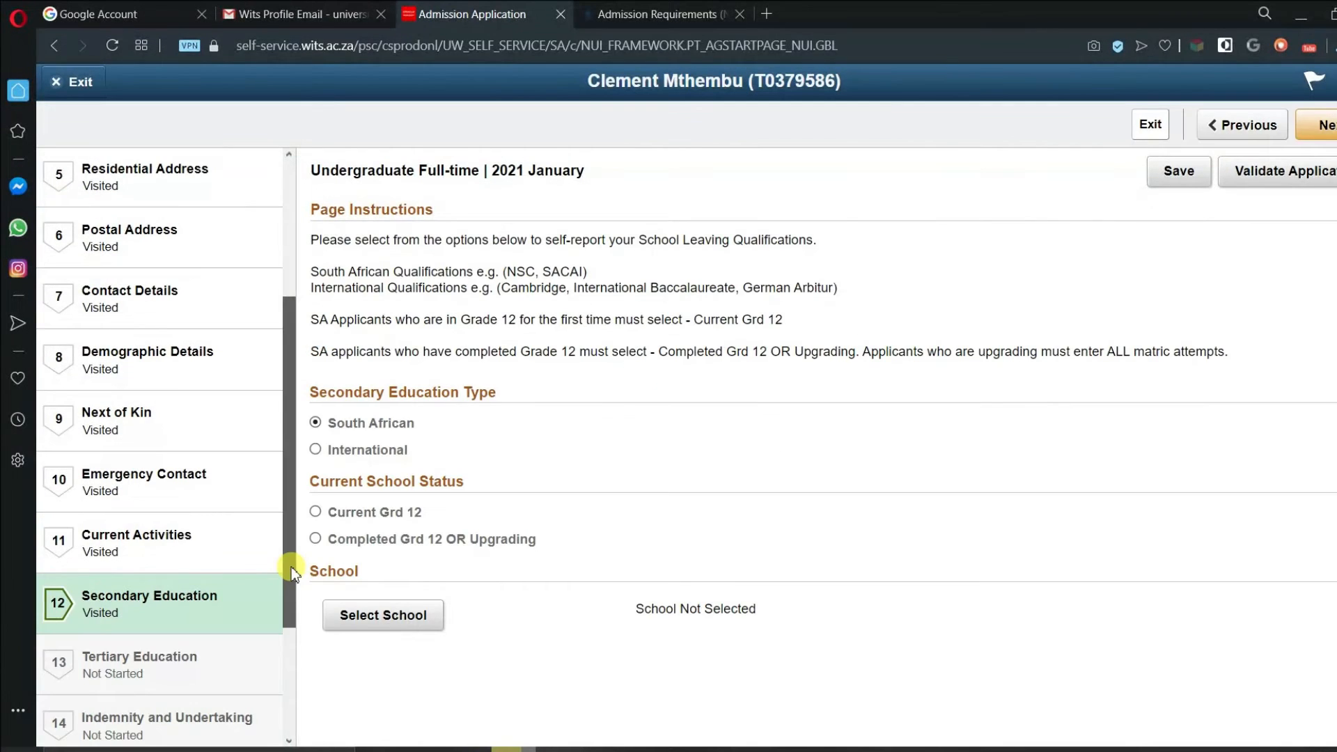
scroll(292, 573, down, 3)
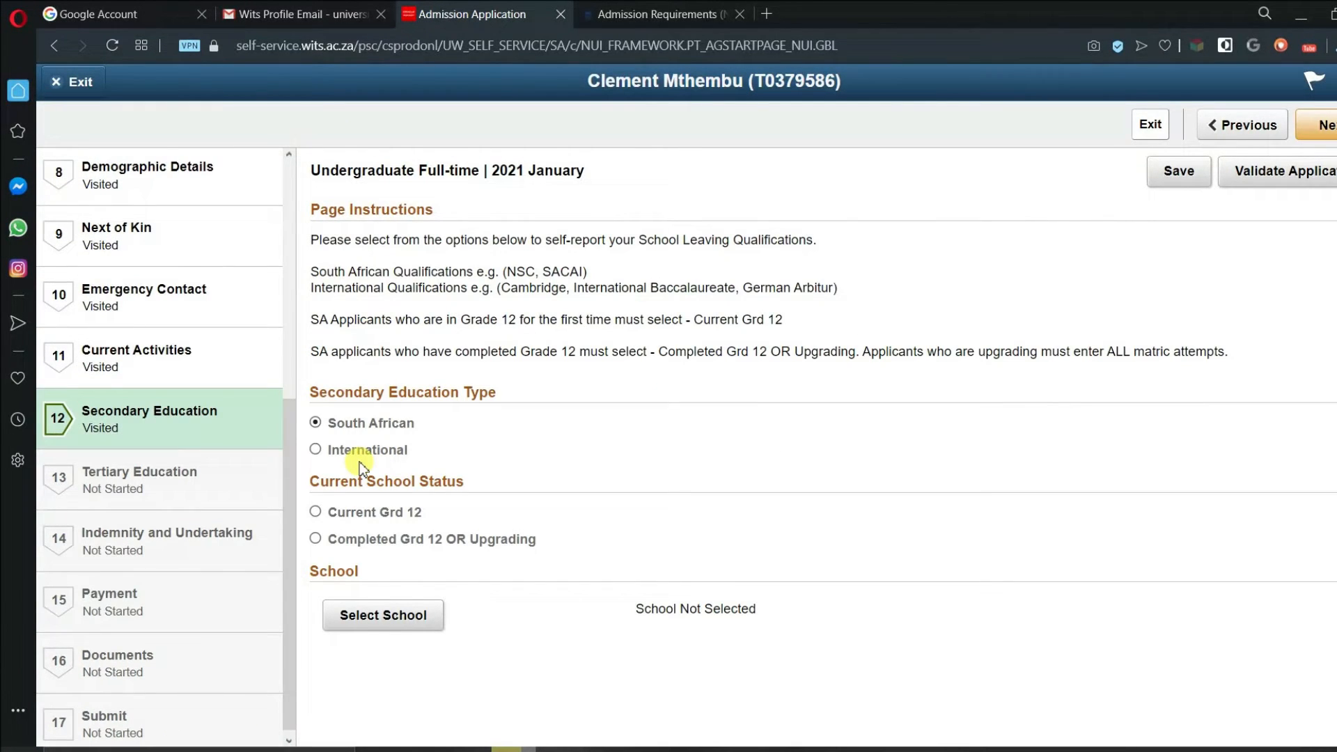
scroll(294, 512, up, 3)
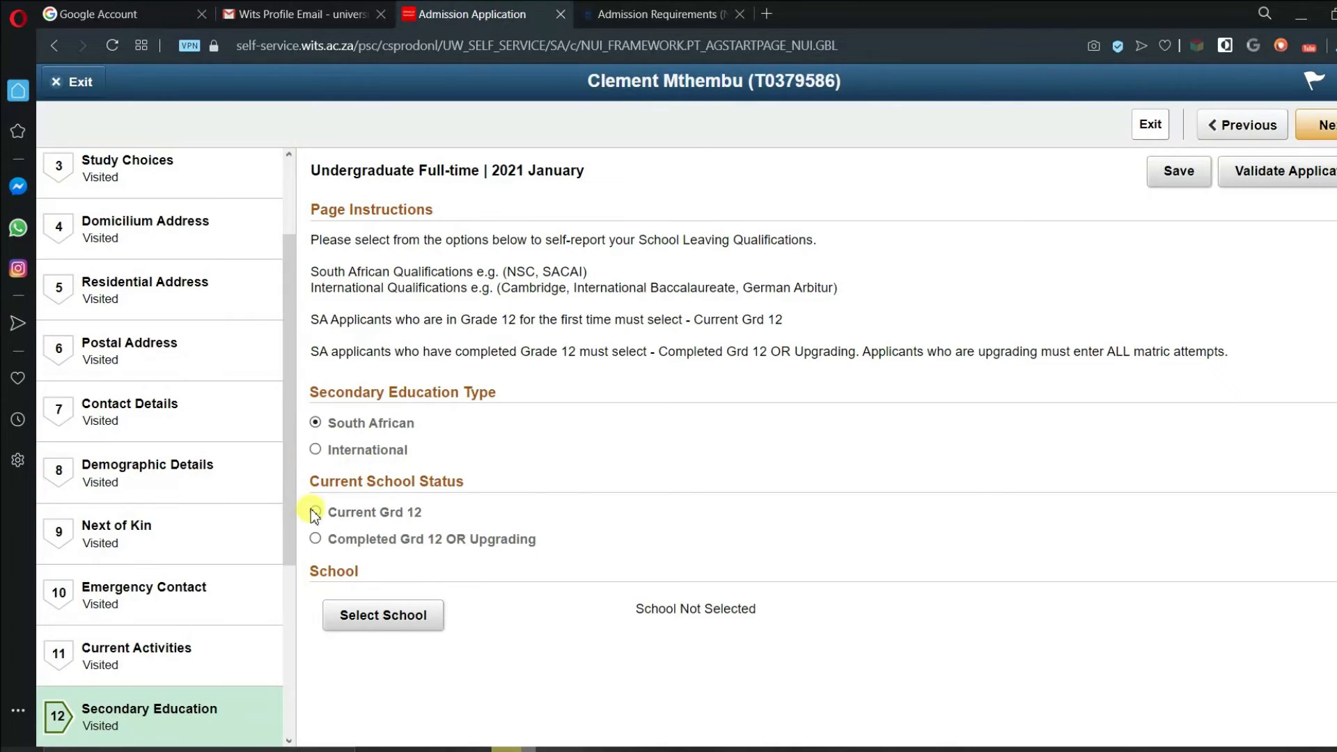
click(316, 512)
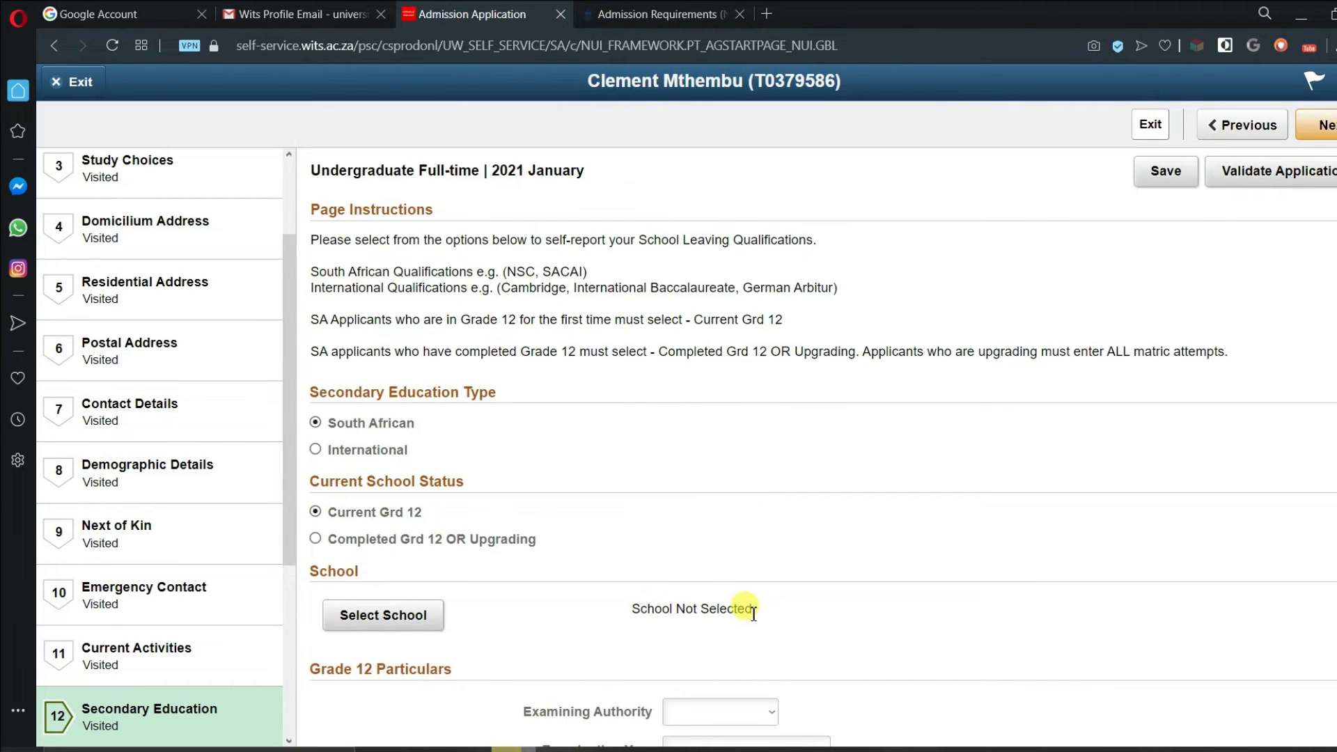
scroll(753, 613, down, 4)
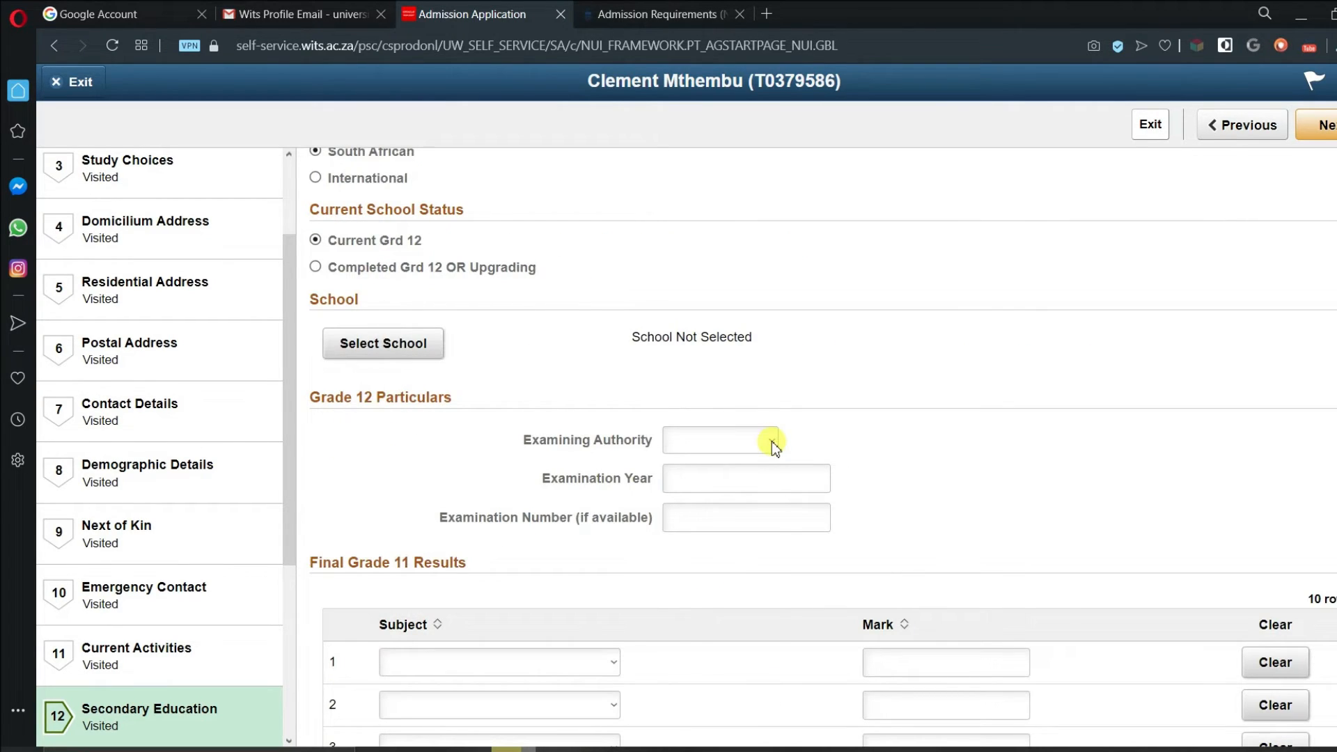
- Set the examining authority to Gauteng and the examination year to 2020
click(771, 441)
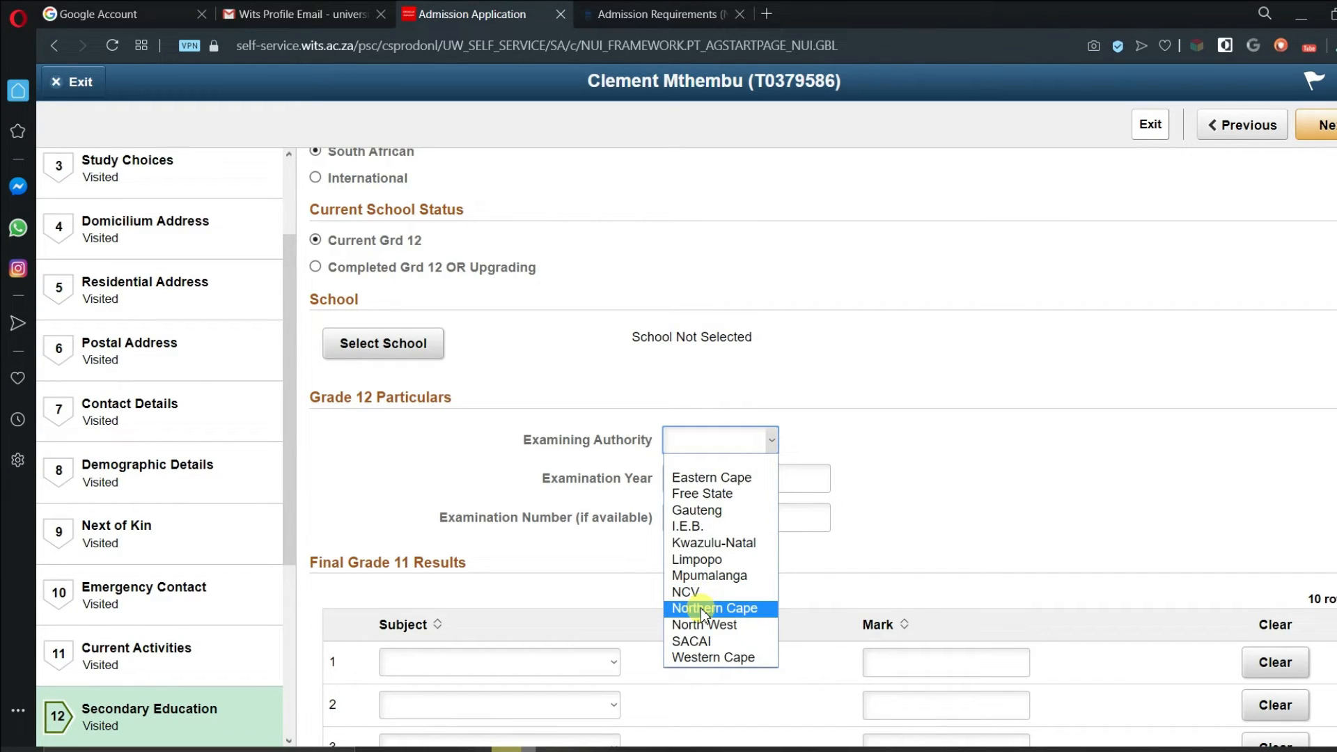
click(715, 514)
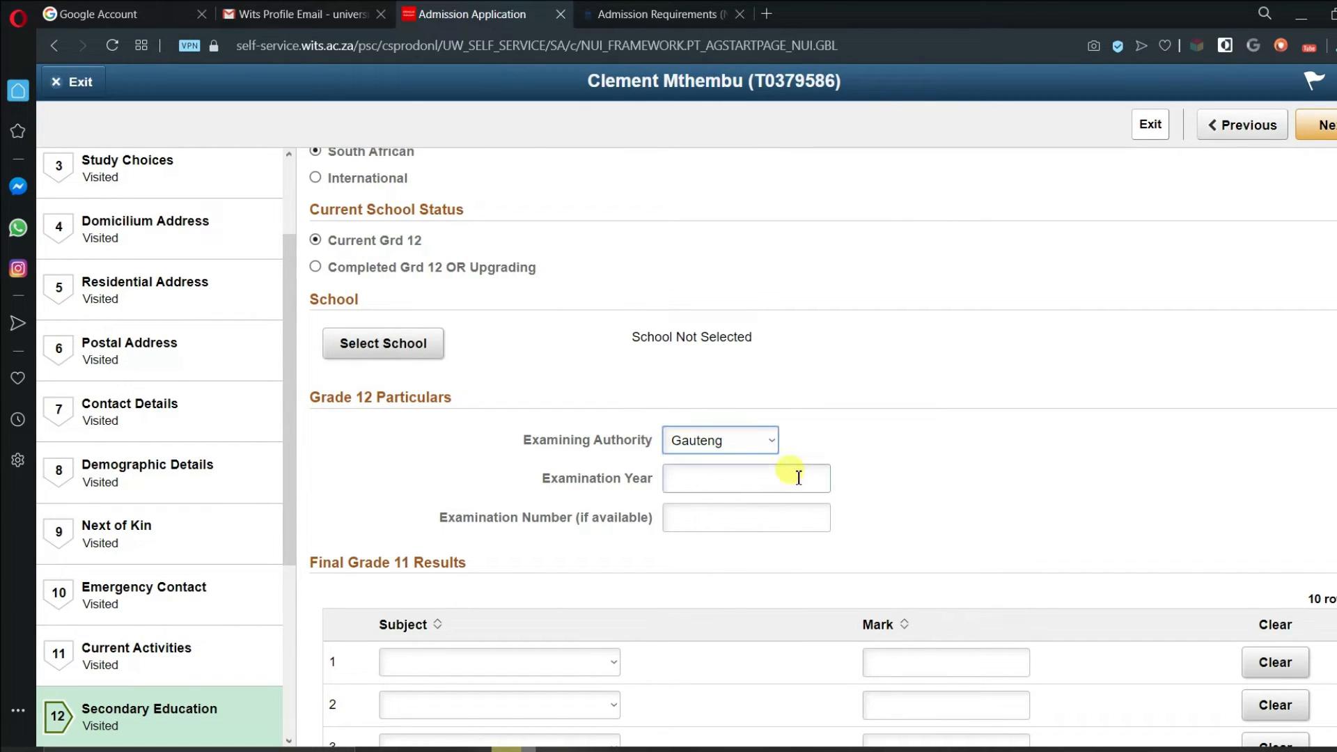
click(799, 478)
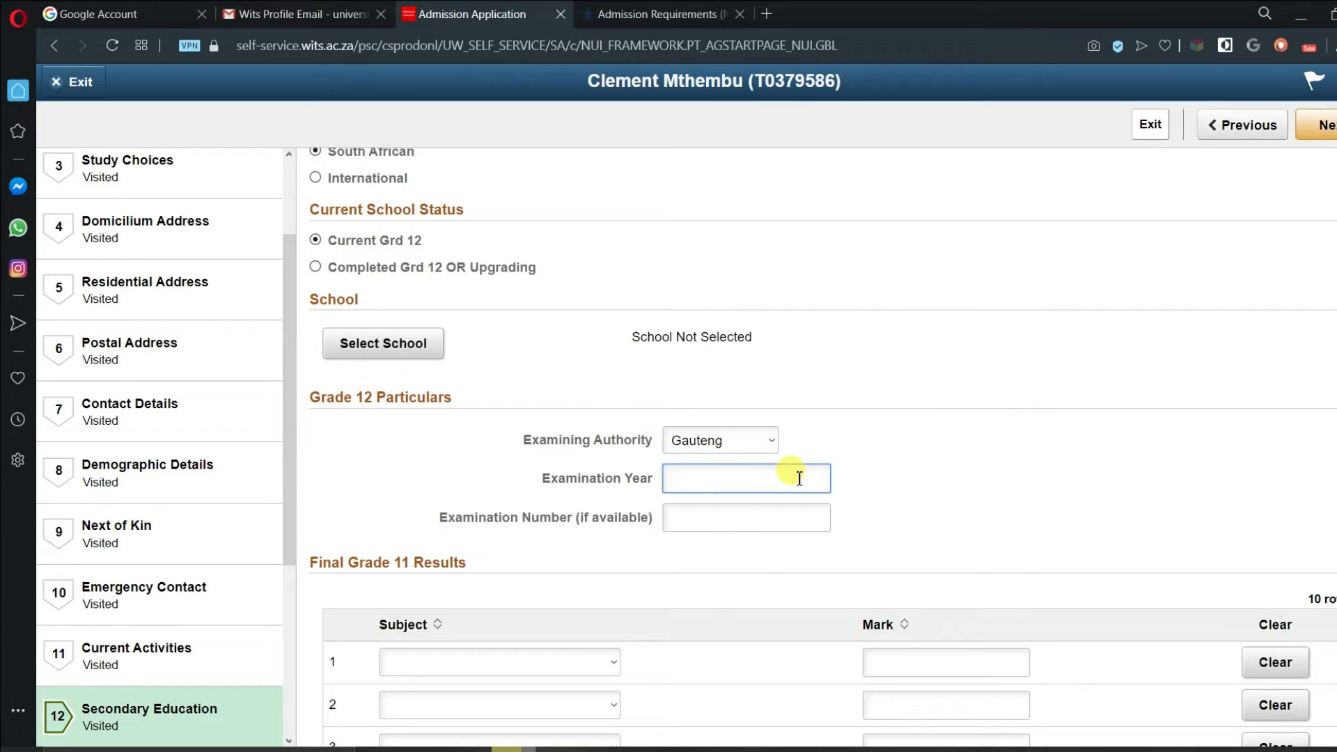
text(2020)
click(771, 521)
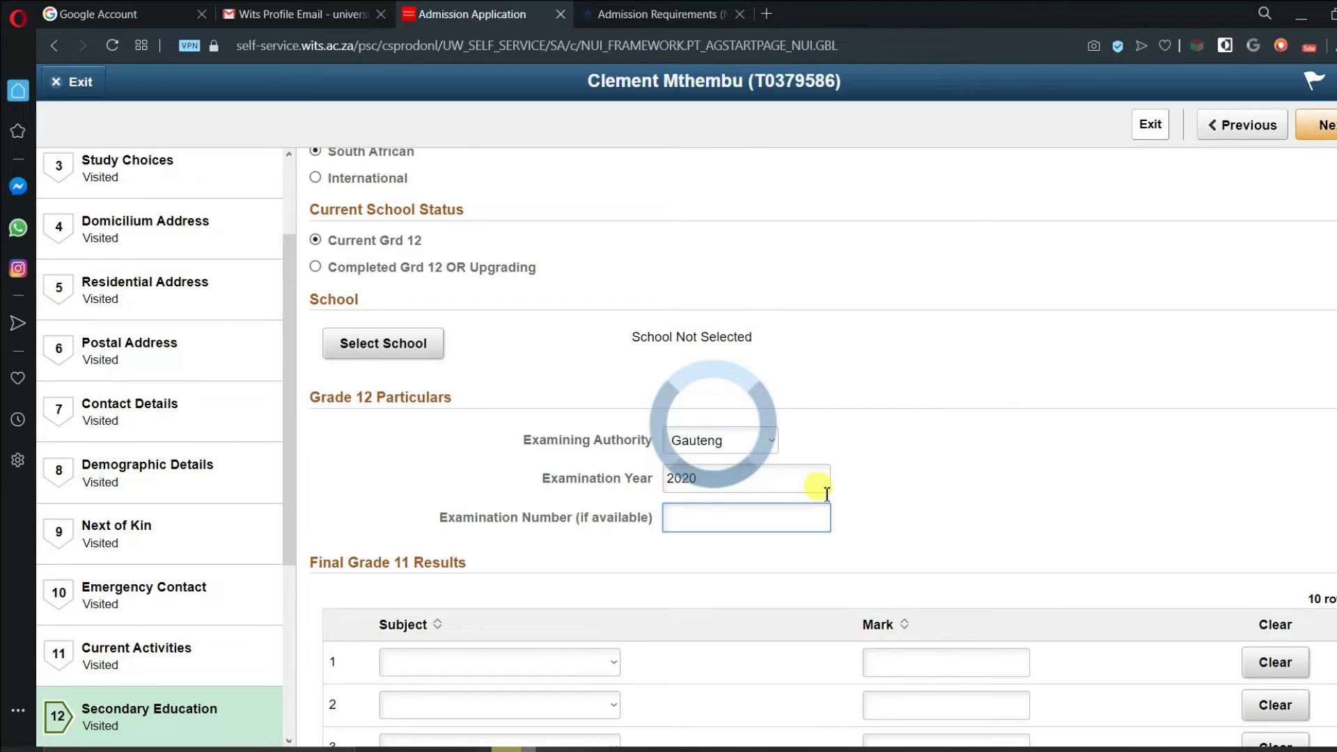
scroll(469, 599, down, 3)
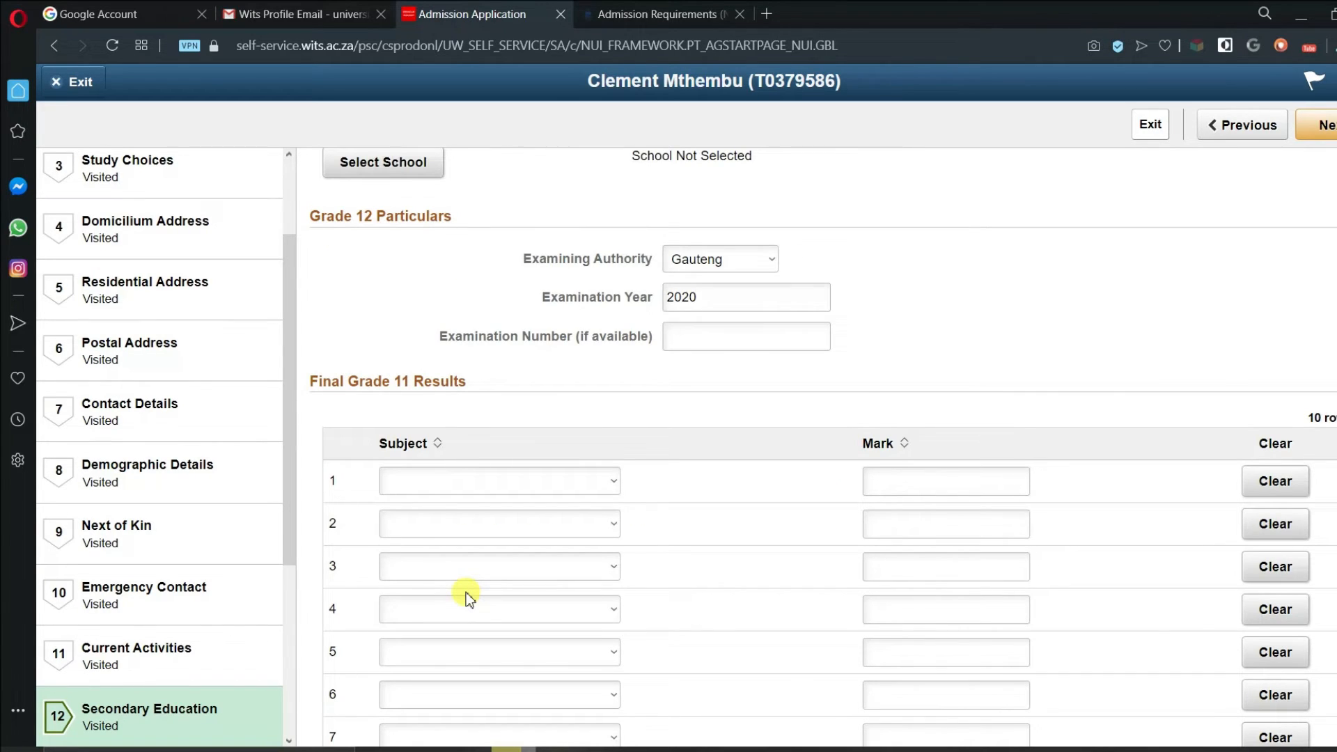
- Set Grade 11 row 1 to IsiZulu Home Language with mark 78
scroll(466, 598, down, 3)
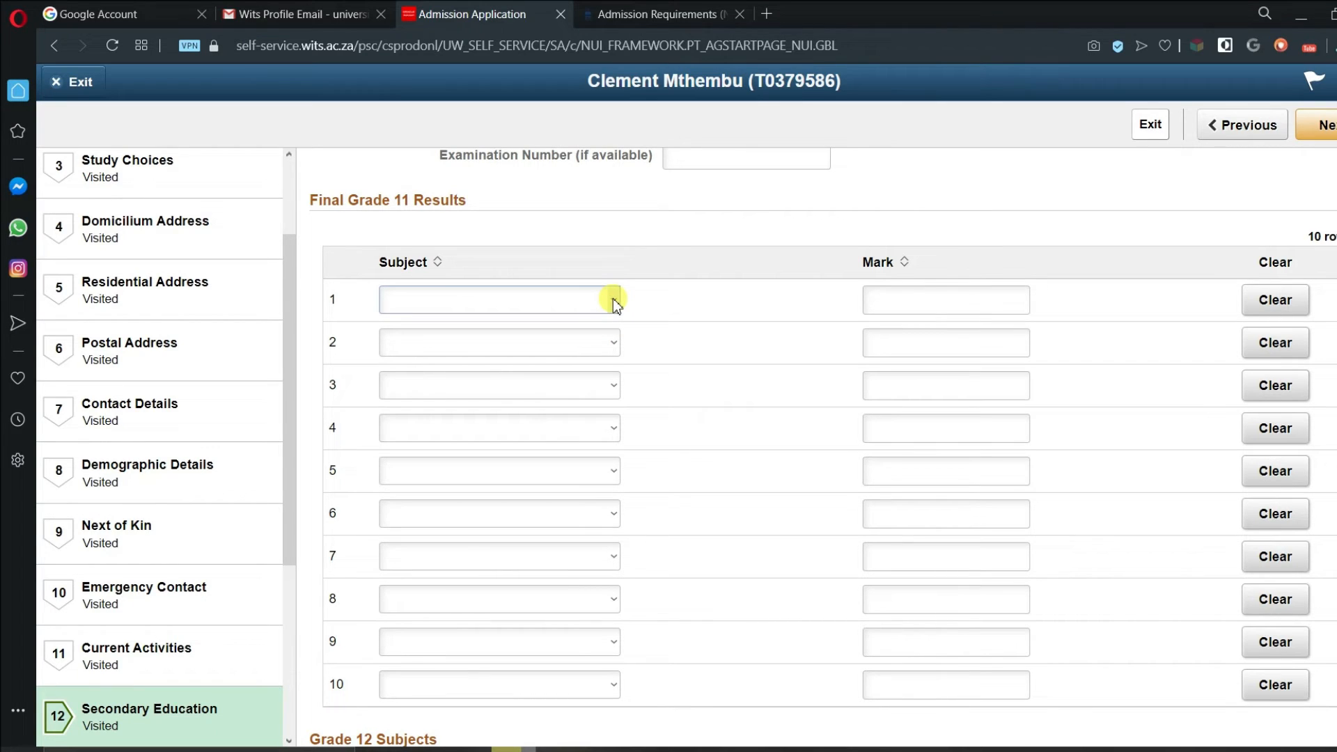
click(1002, 309)
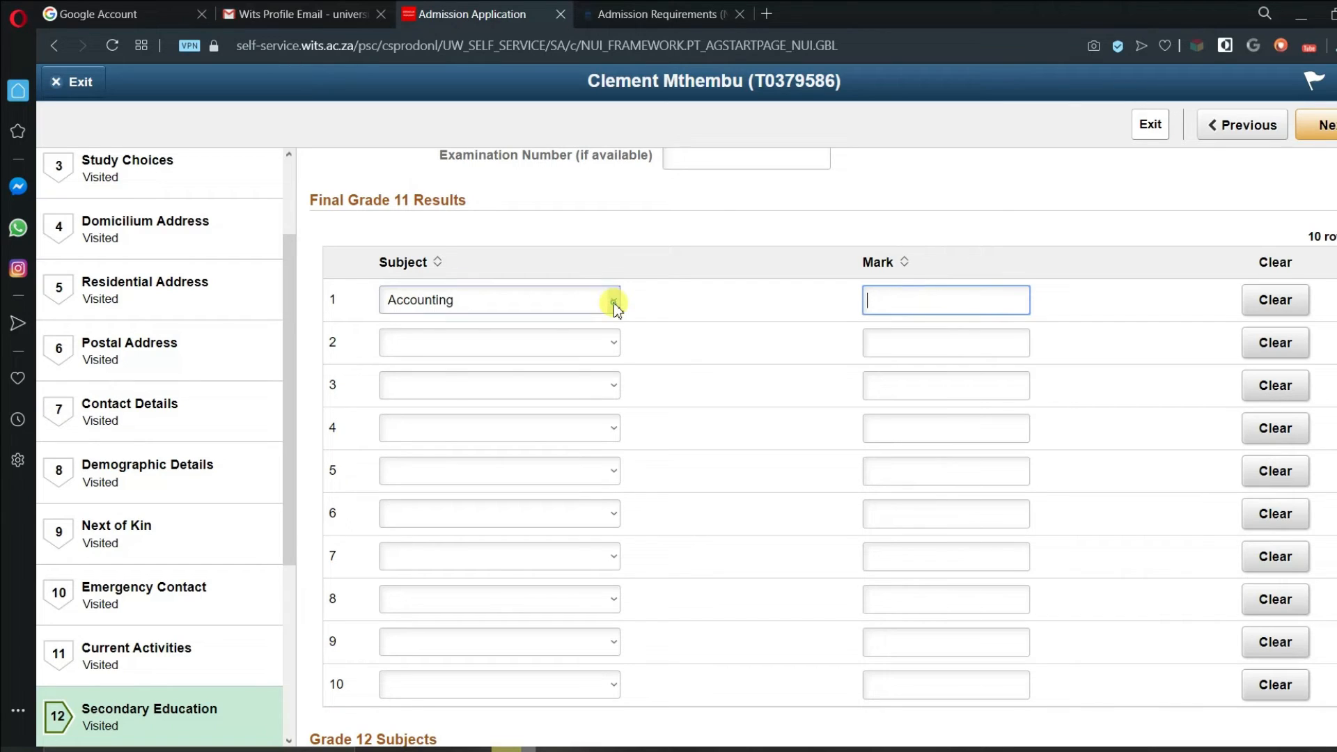
click(613, 302)
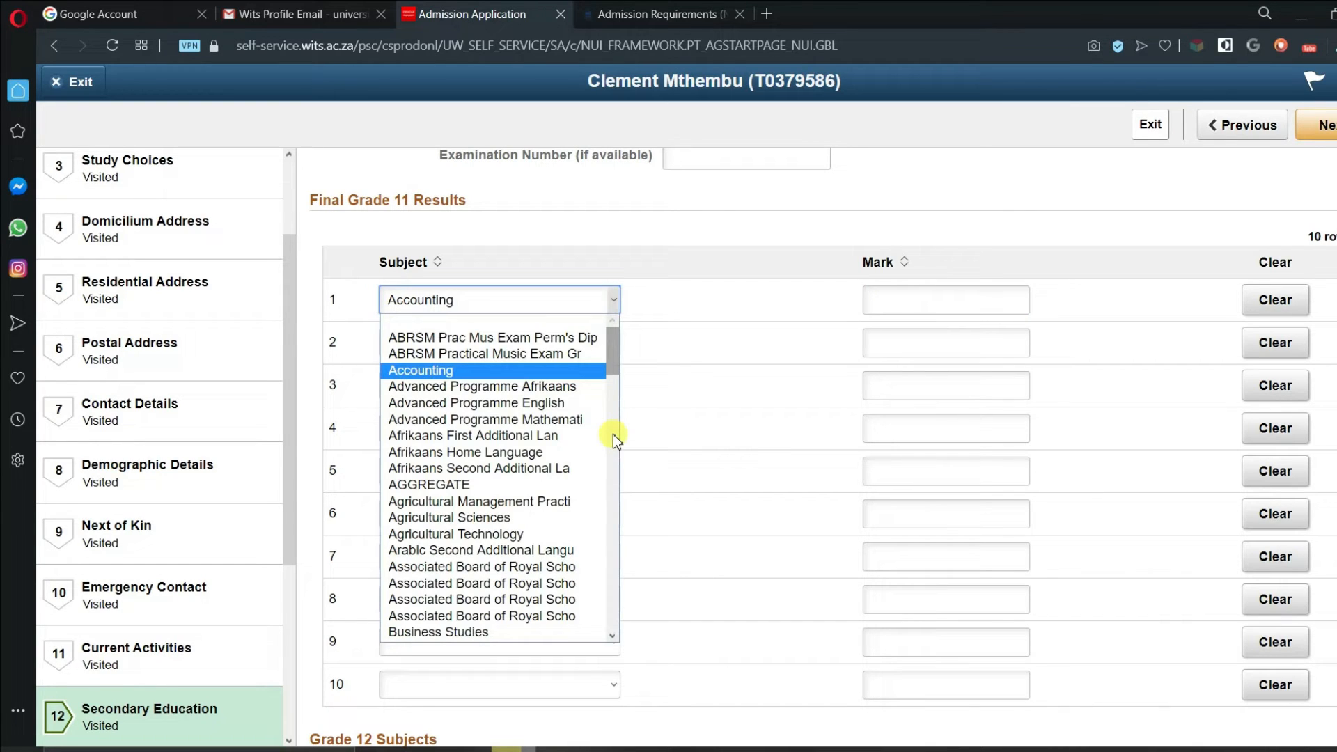
scroll(613, 433, down, 1)
drag(622, 407, 621, 654)
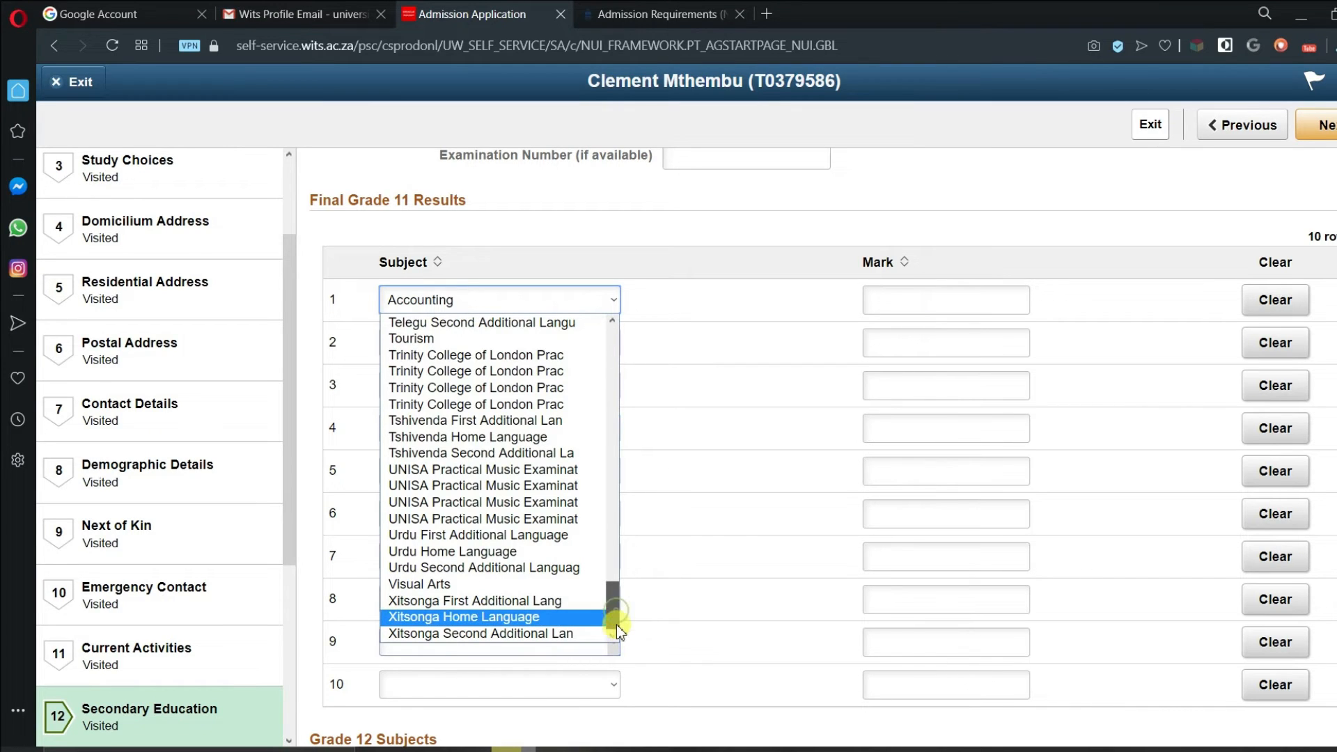
scroll(612, 587, up, 3)
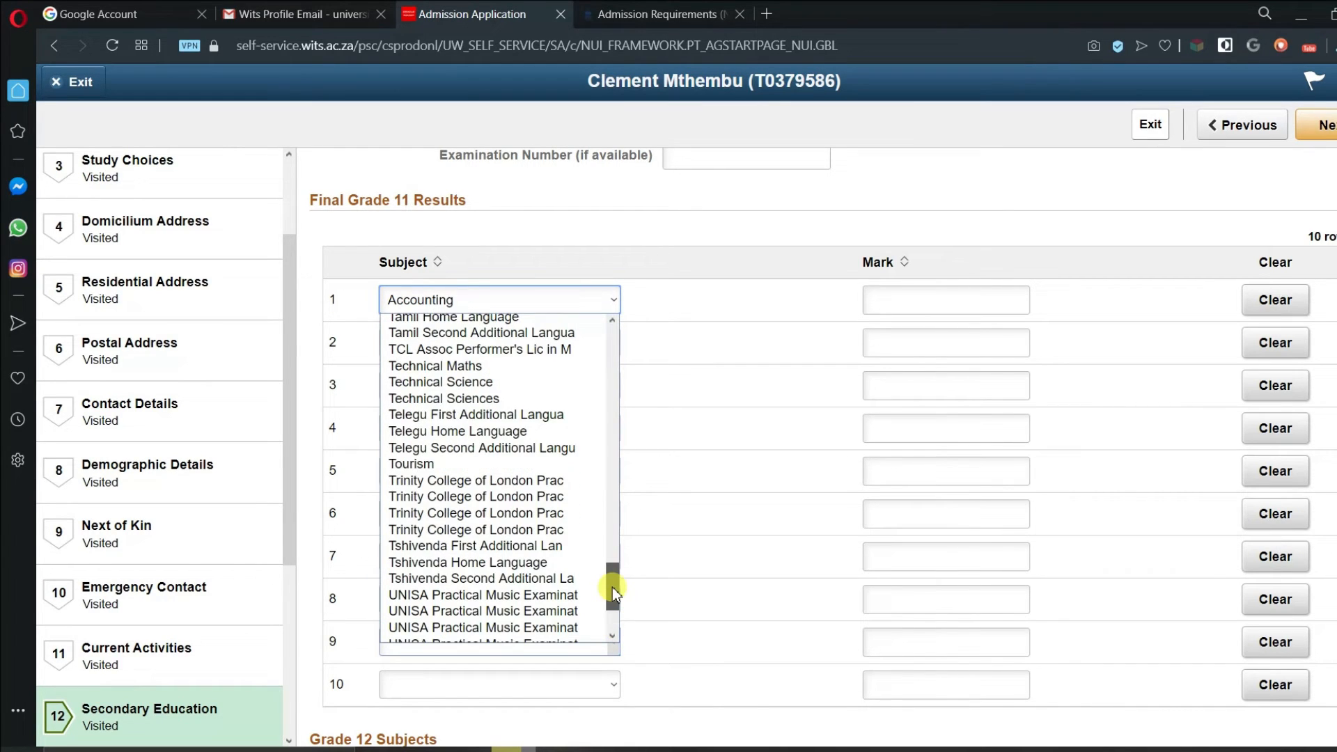
drag(612, 587, 615, 463)
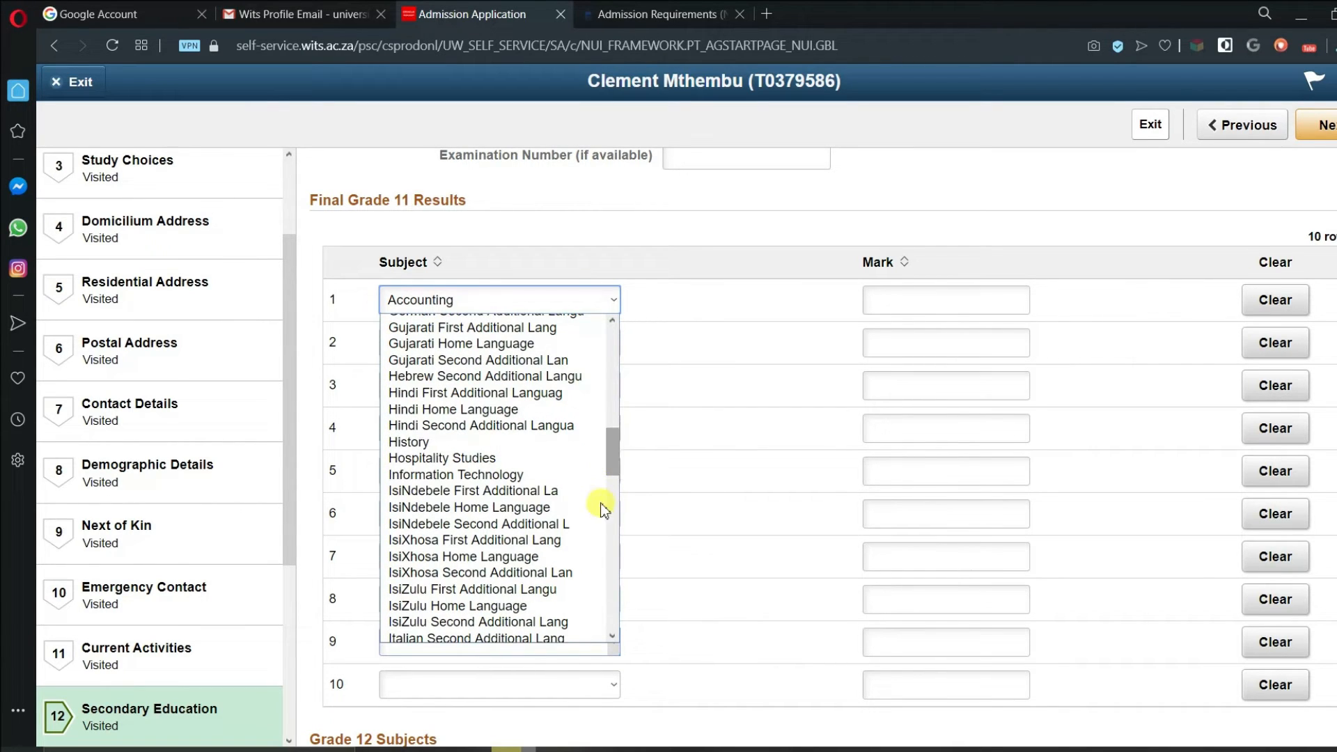
click(549, 606)
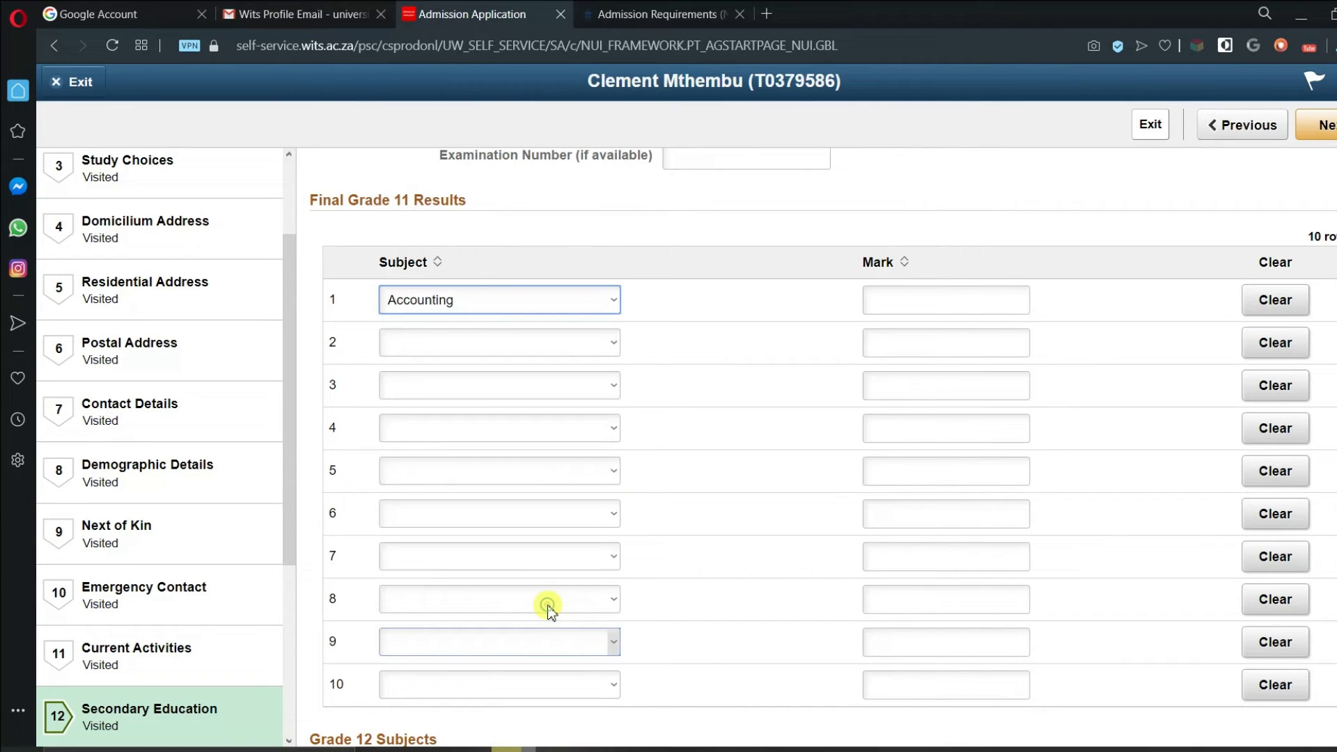
click(901, 297)
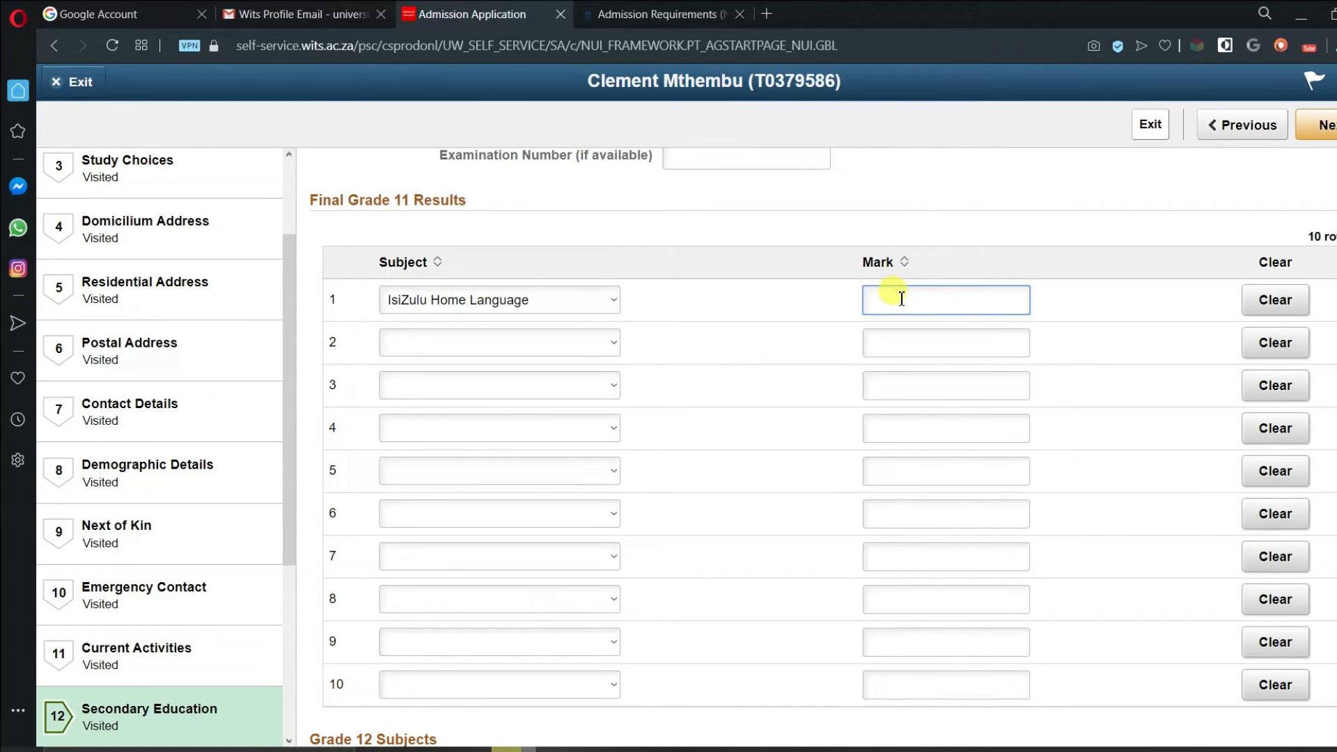
text(78)
- Set Grade 11 row 2 to Geography with mark 70
click(591, 339)
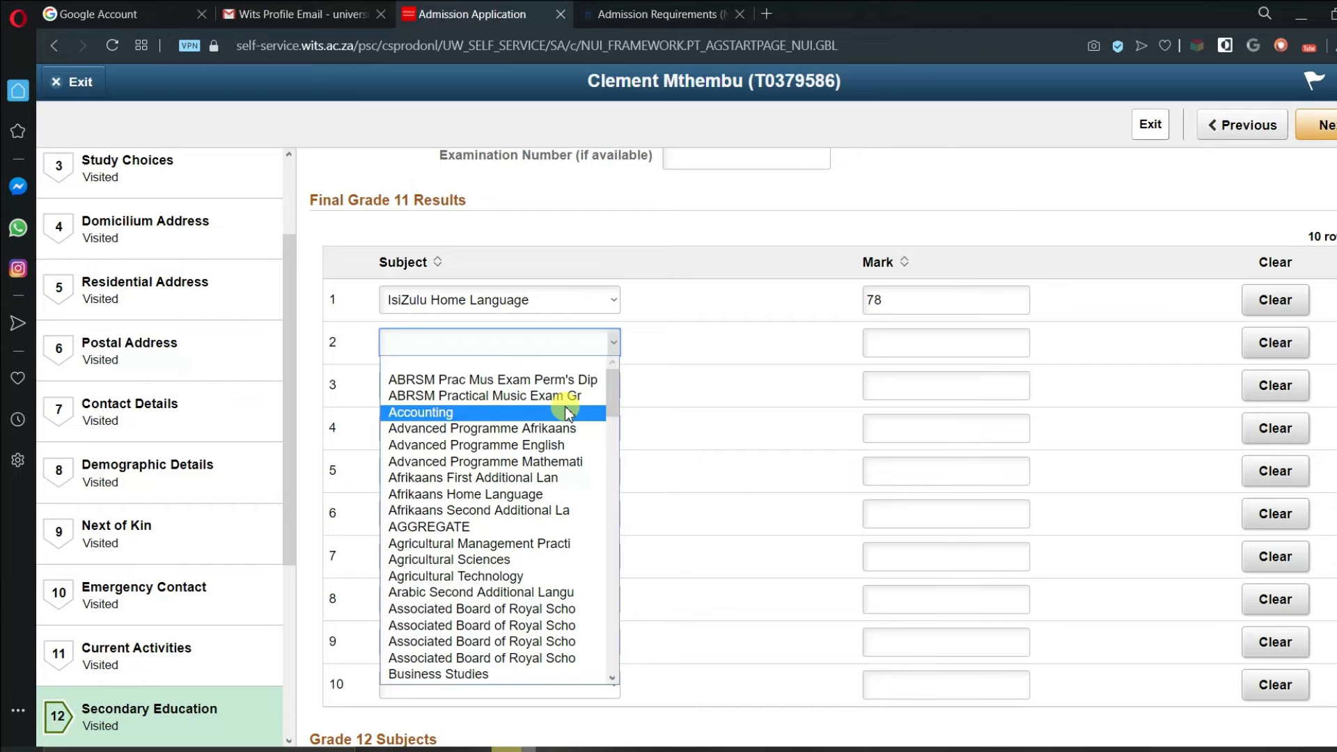
scroll(568, 439, down, 5)
click(489, 475)
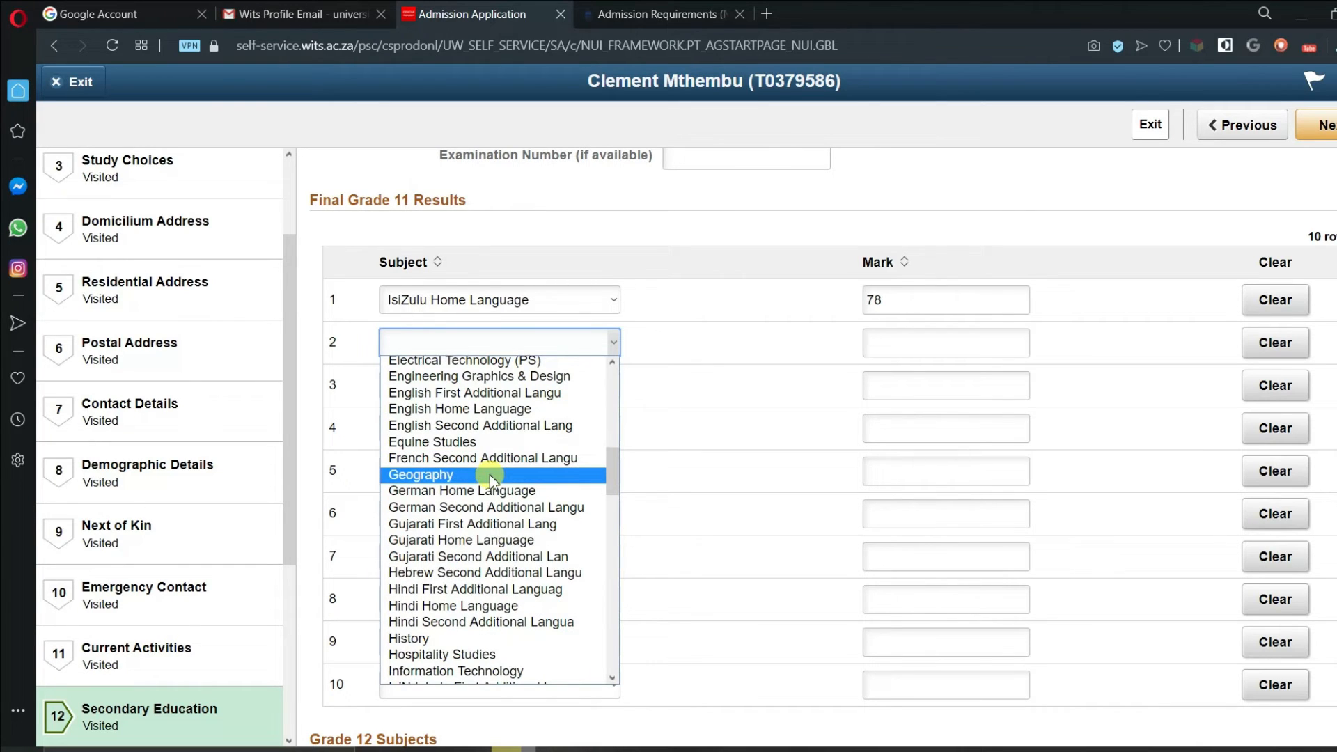
click(880, 341)
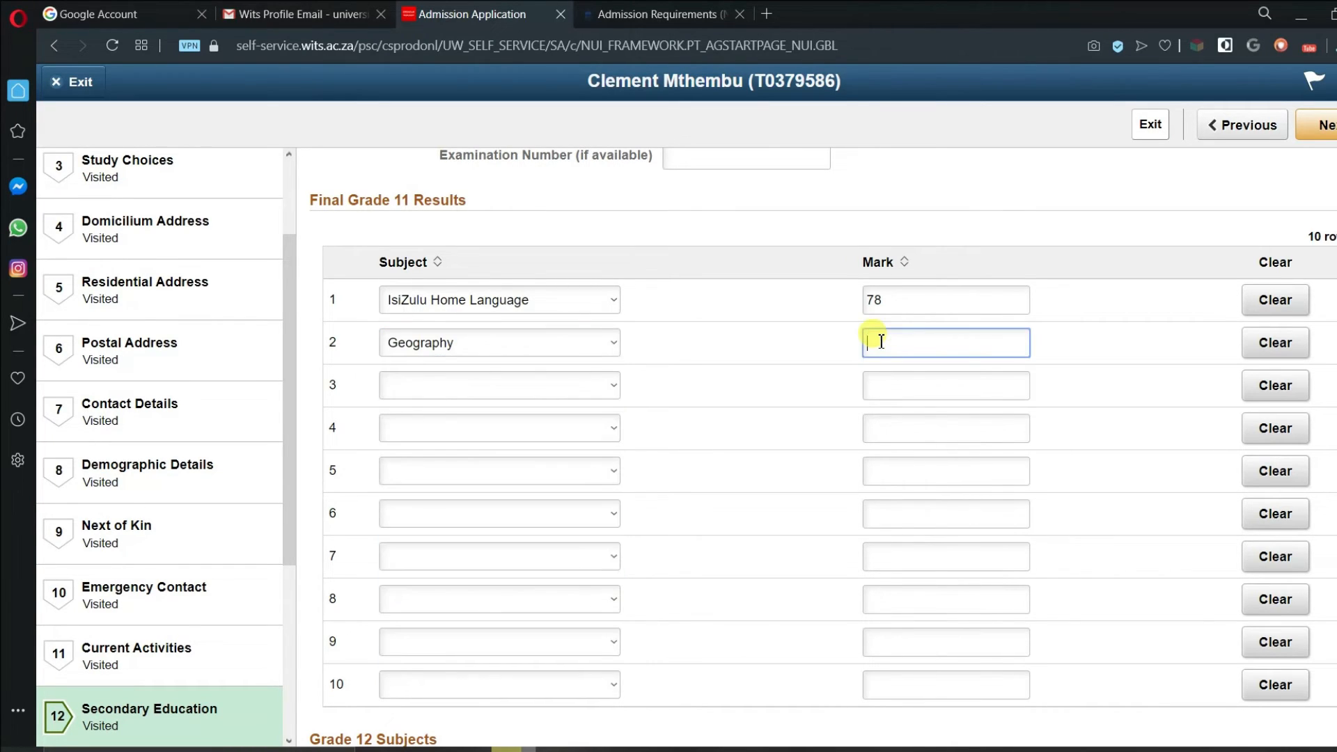
text(70)
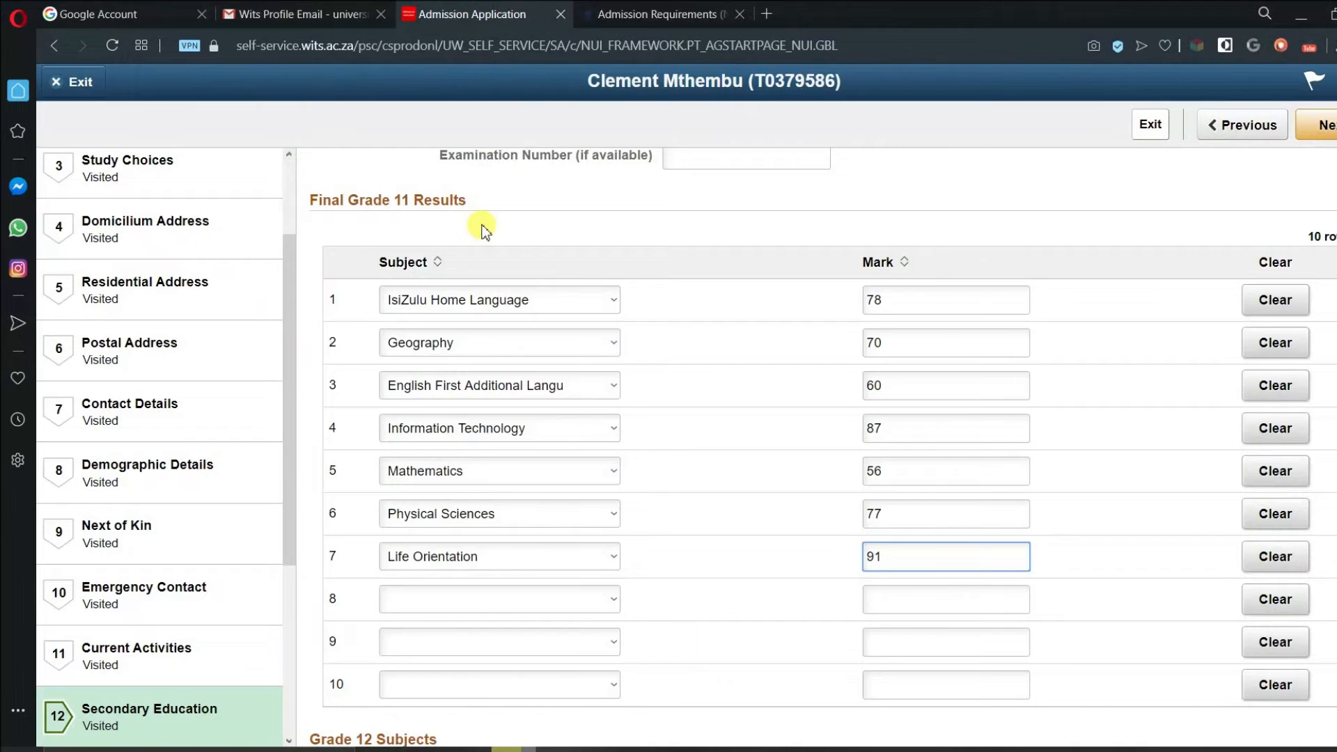
scroll(418, 223, down, 8)
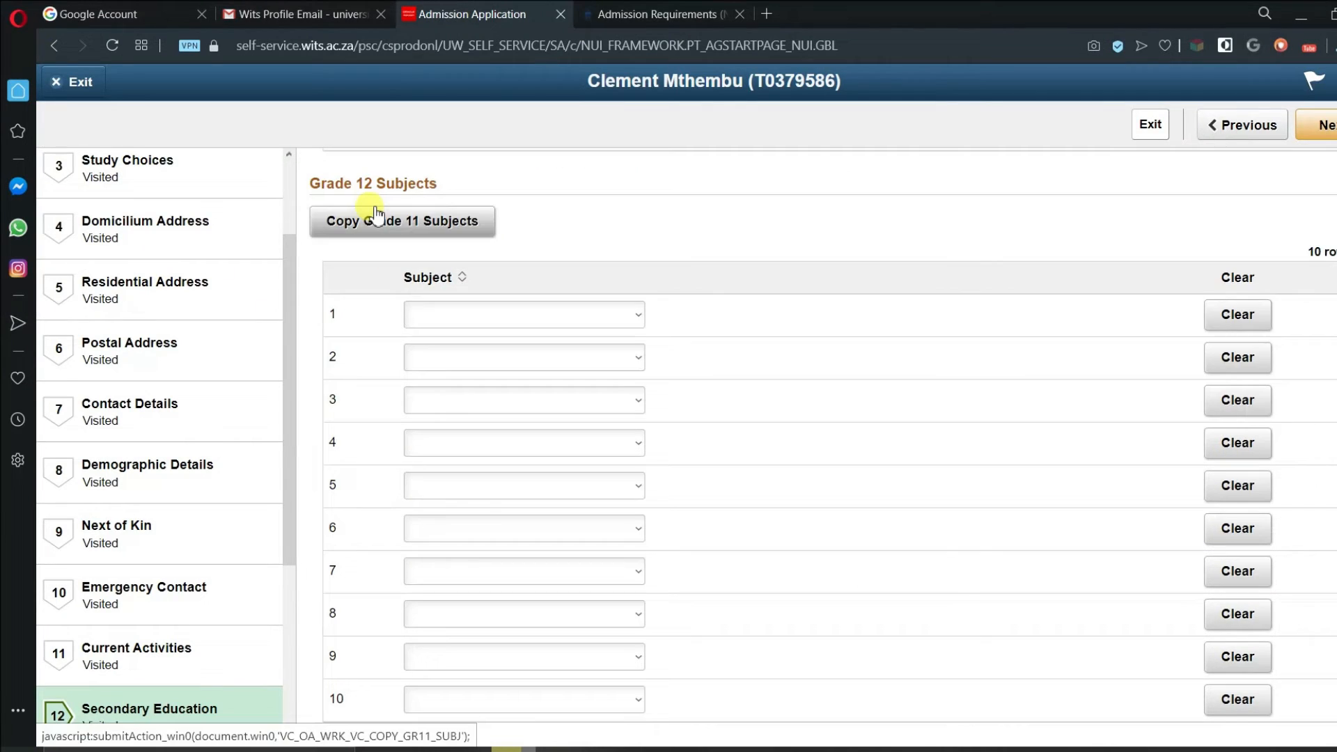
scroll(394, 213, up, 7)
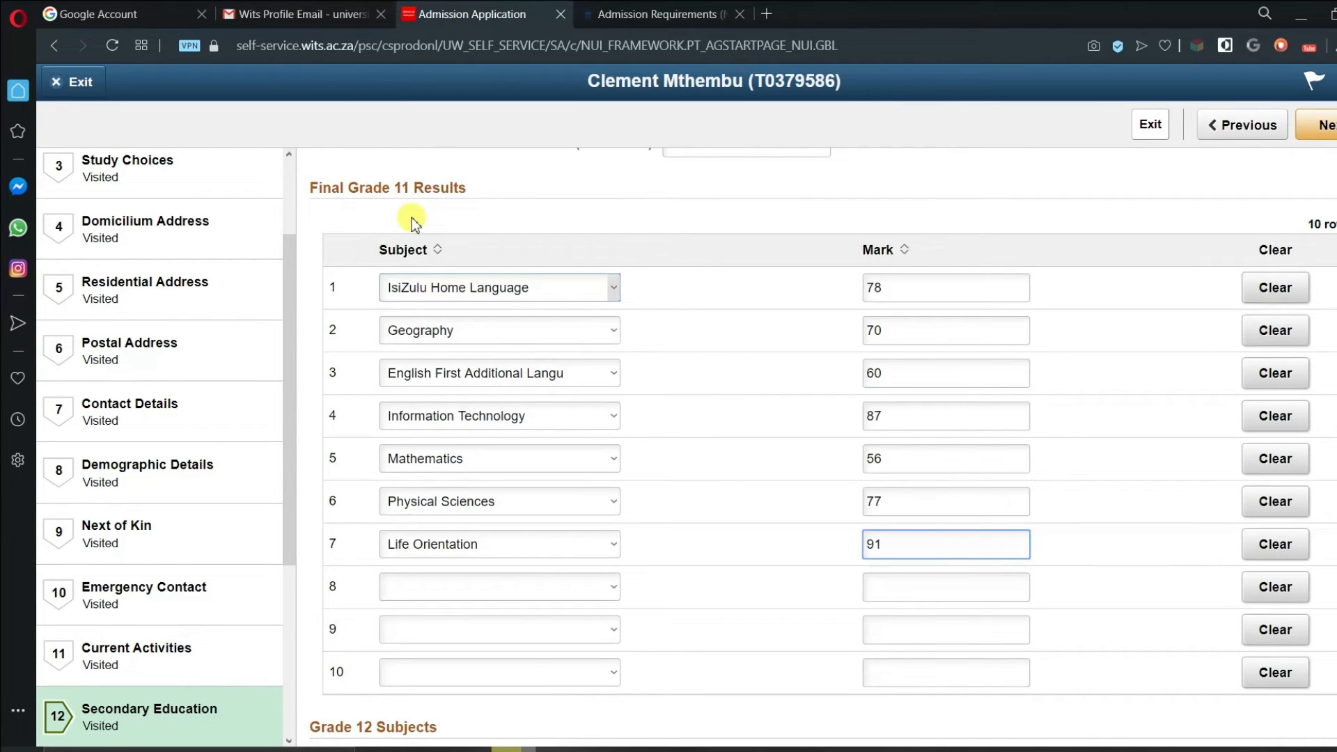
- Copy the seven Grade 11 subjects into Grade 12 Subjects and save the page
scroll(413, 221, down, 7)
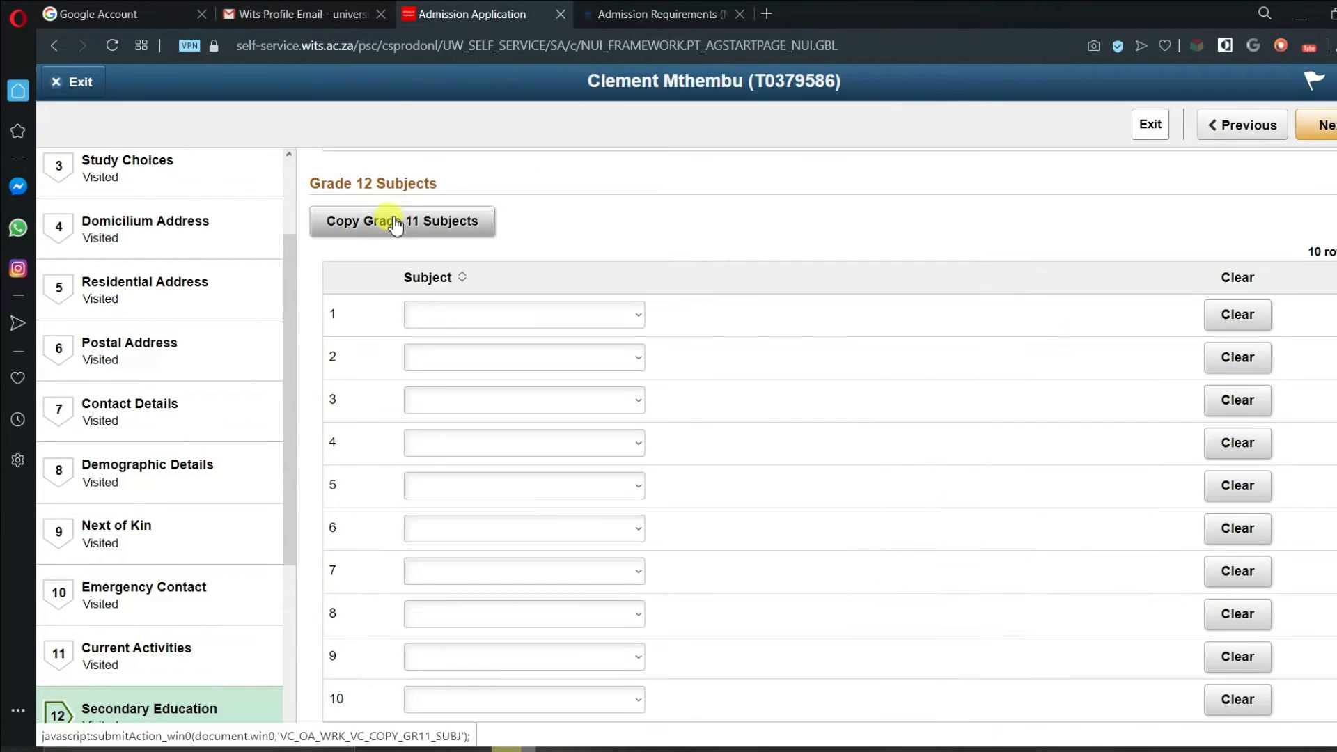
click(395, 223)
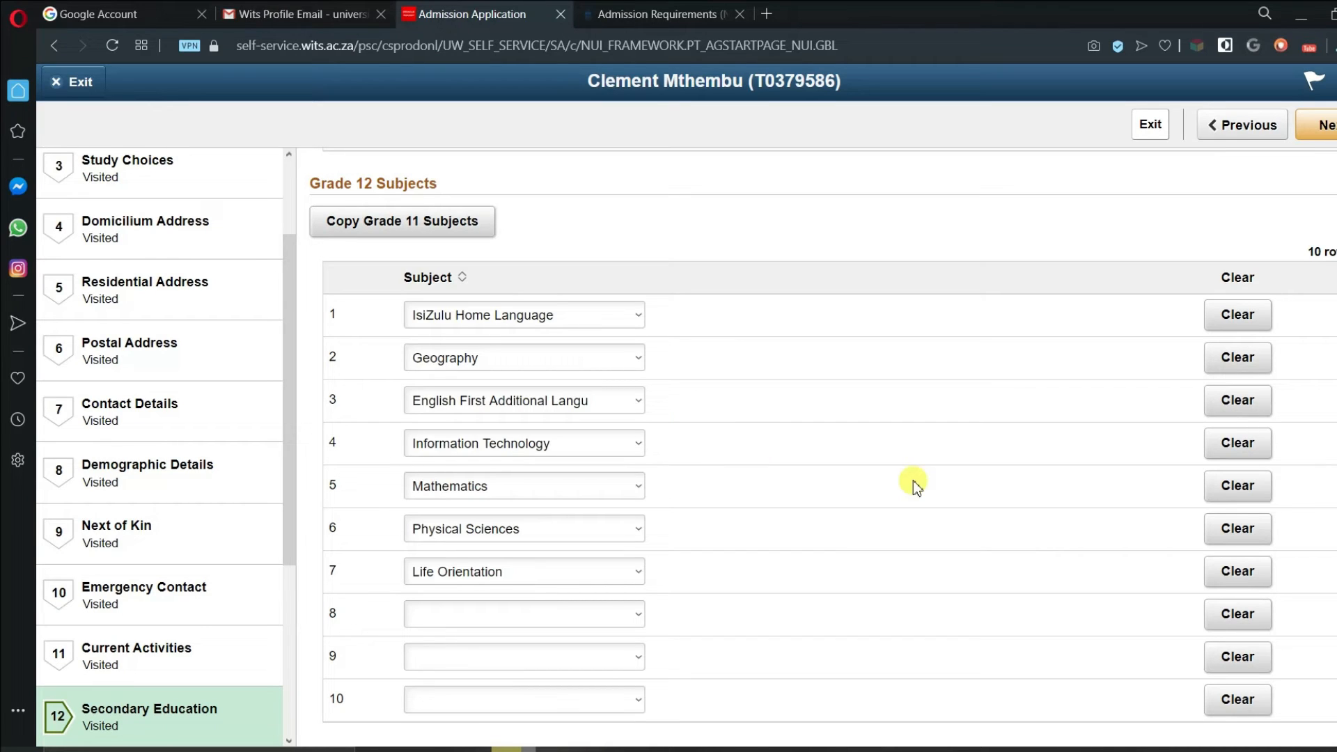
click(1327, 128)
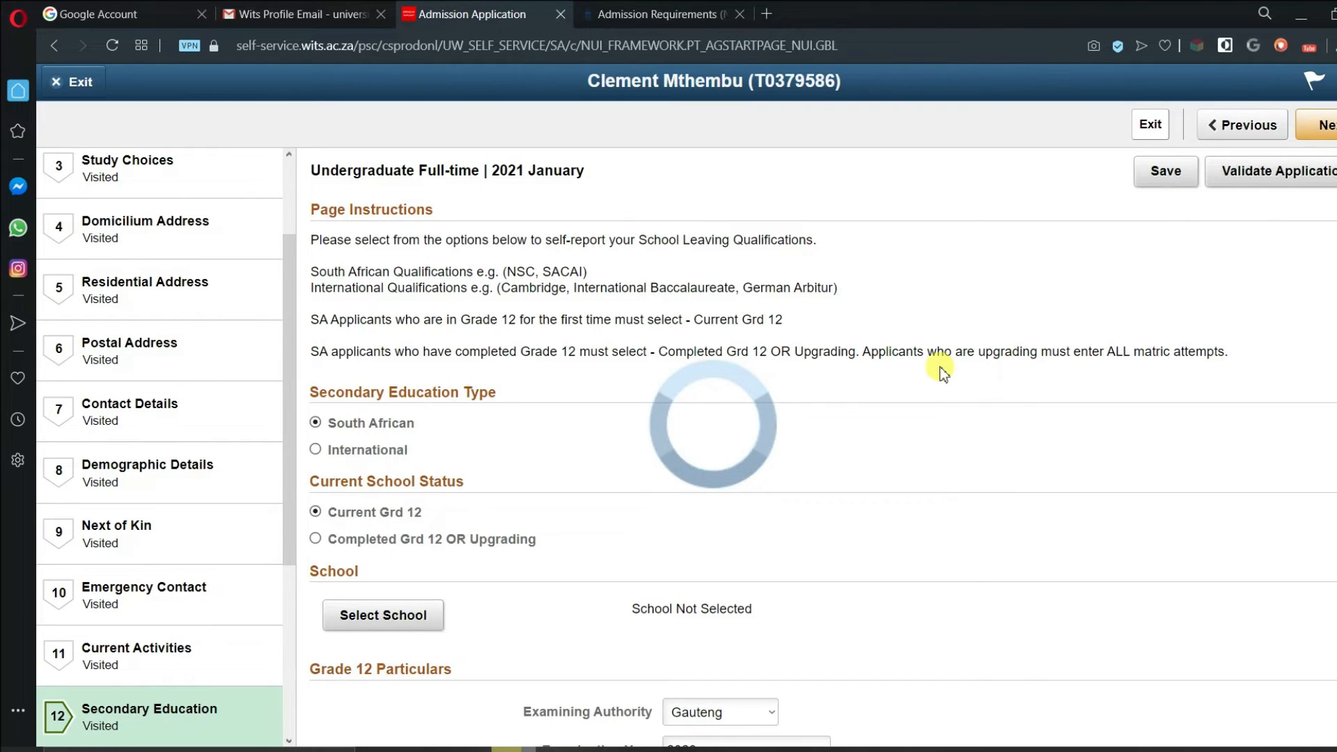
- Leave Tertiary Education at No, save it, and advance to Indemnity and Undertaking
click(1325, 126)
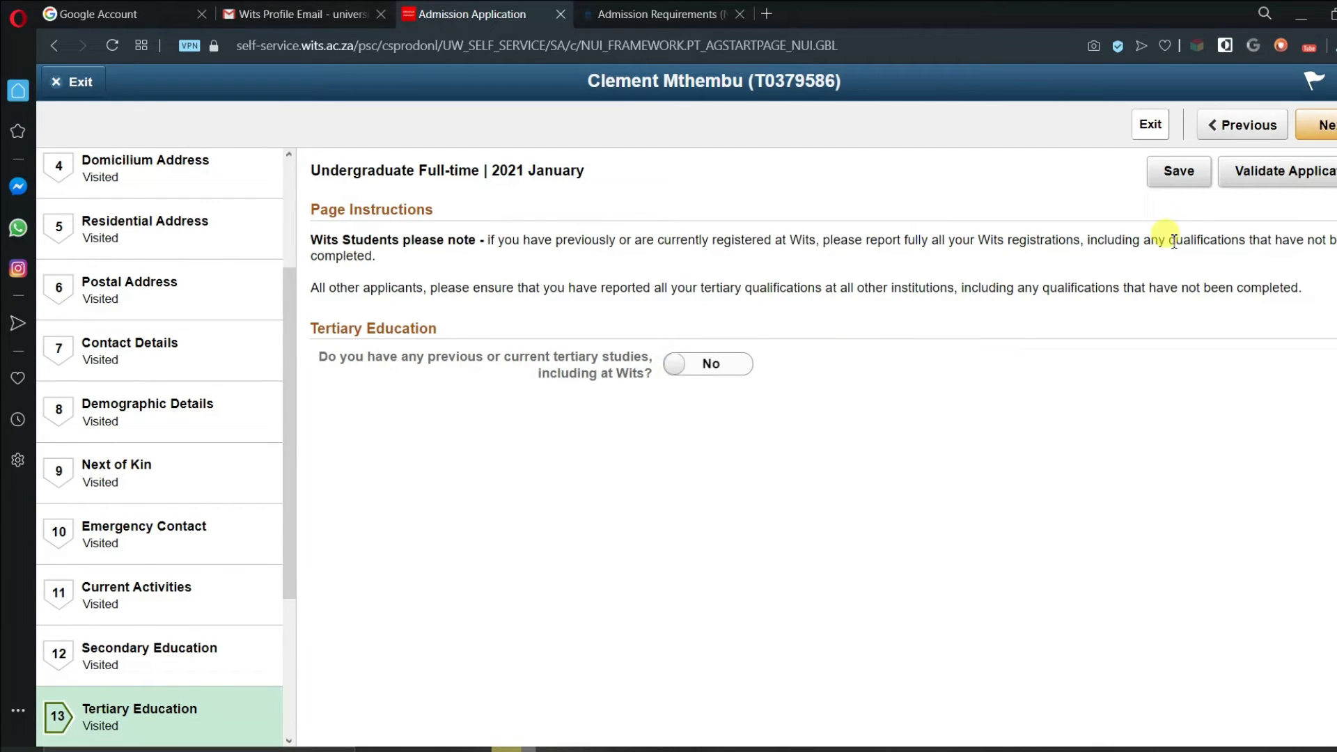
click(1175, 180)
click(1326, 126)
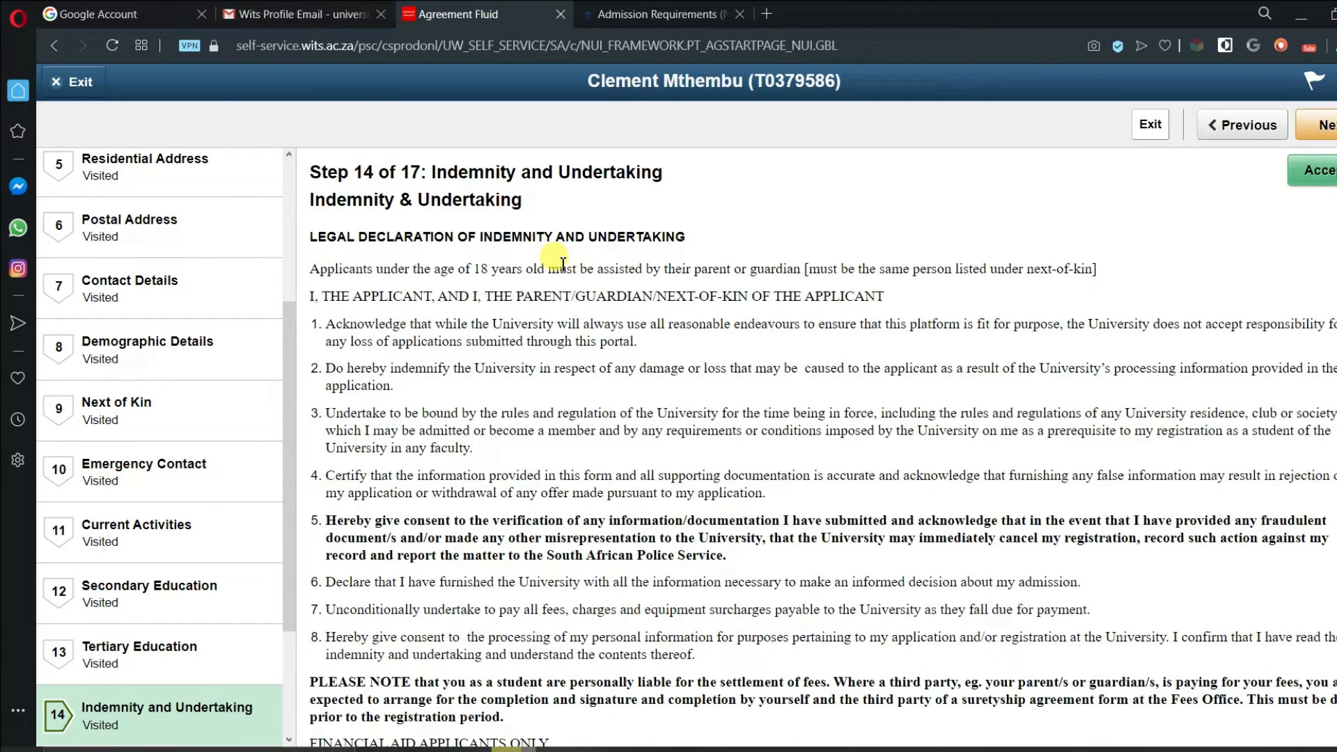
- Choose Pay Later as the application fee method and save it
scroll(557, 376, down, 2)
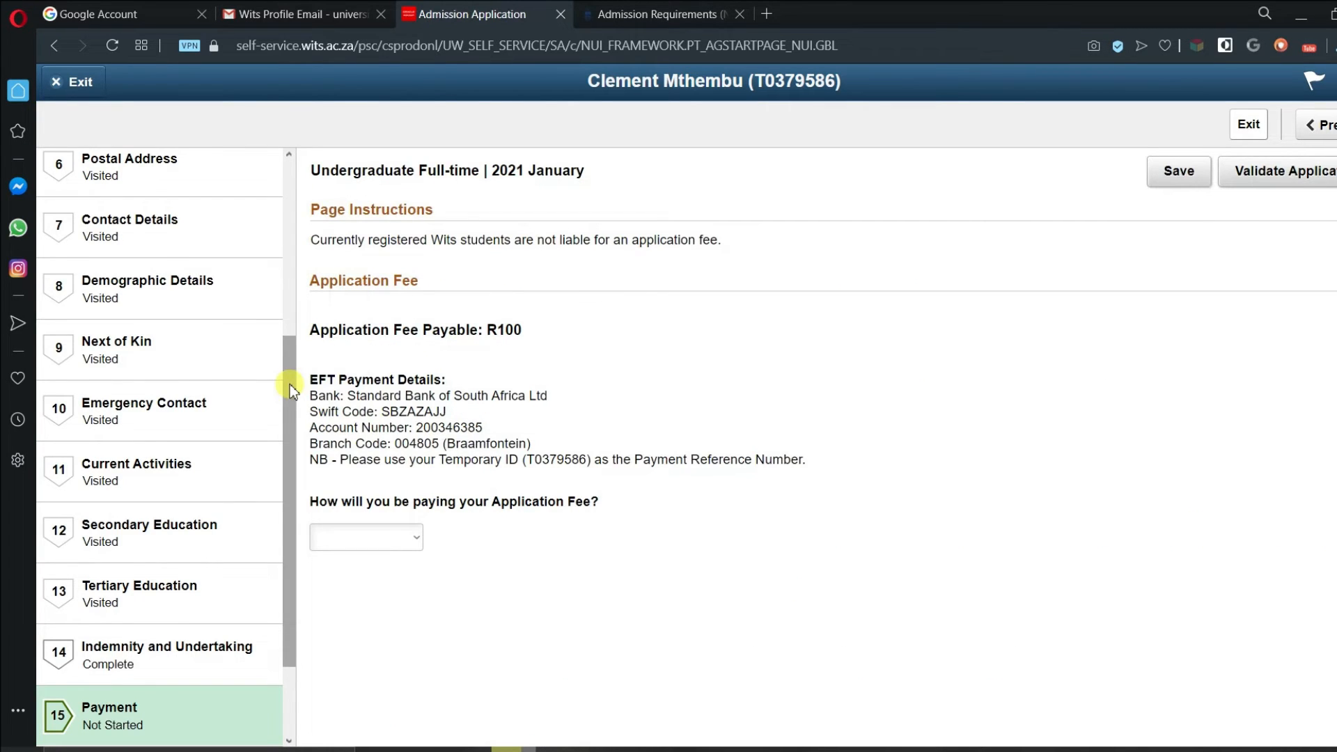
drag(289, 390, 294, 508)
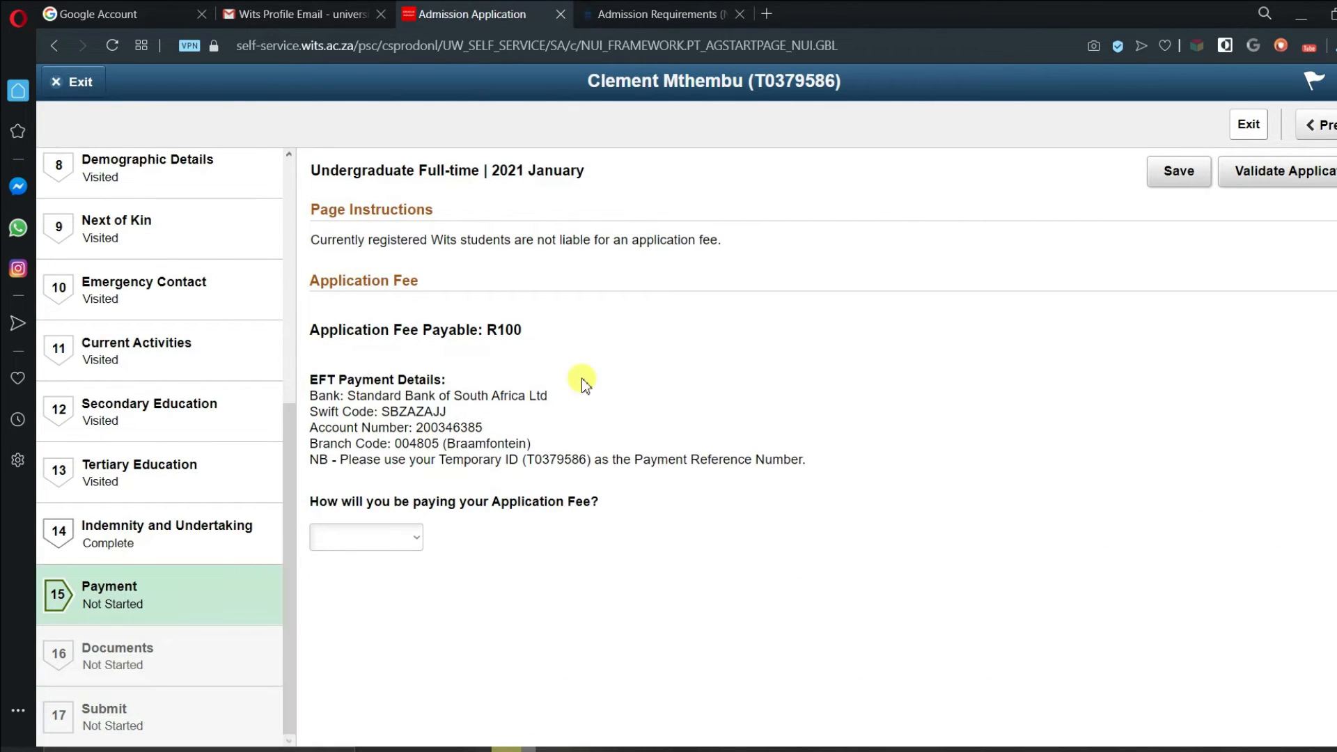
click(420, 540)
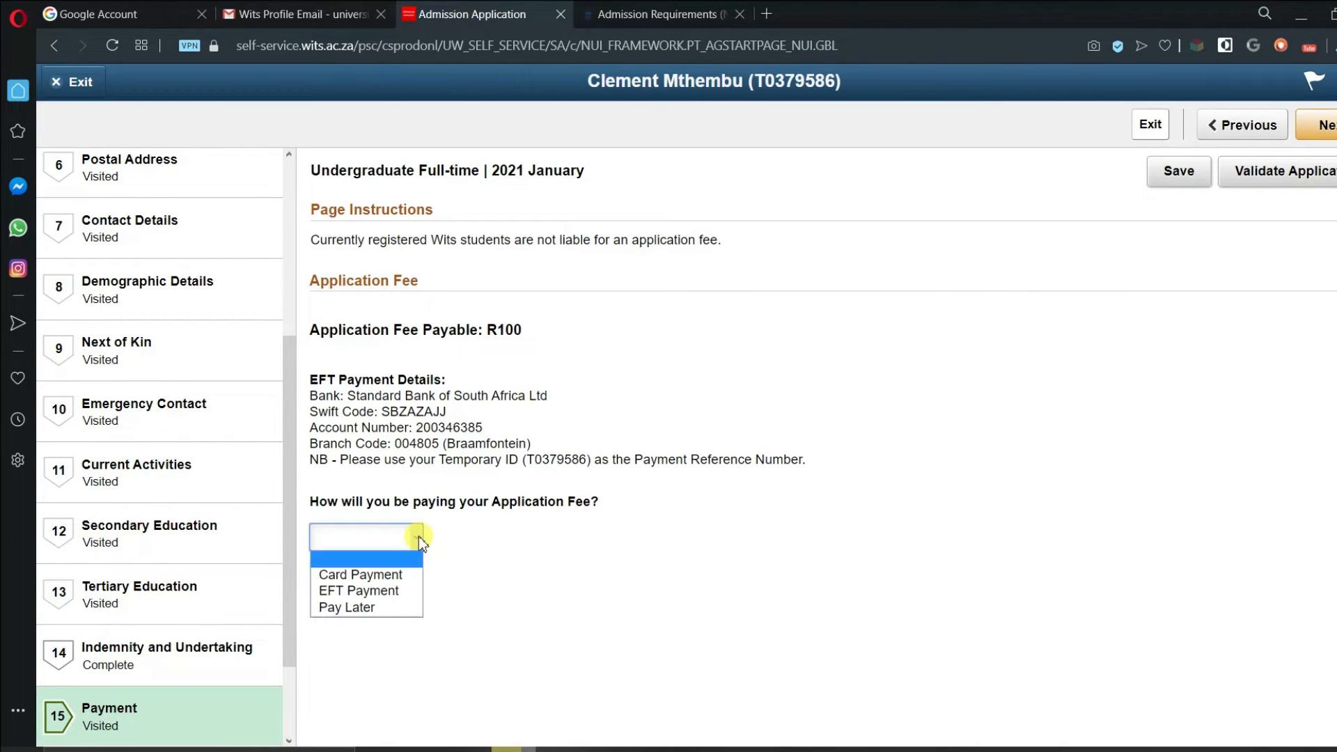
click(367, 609)
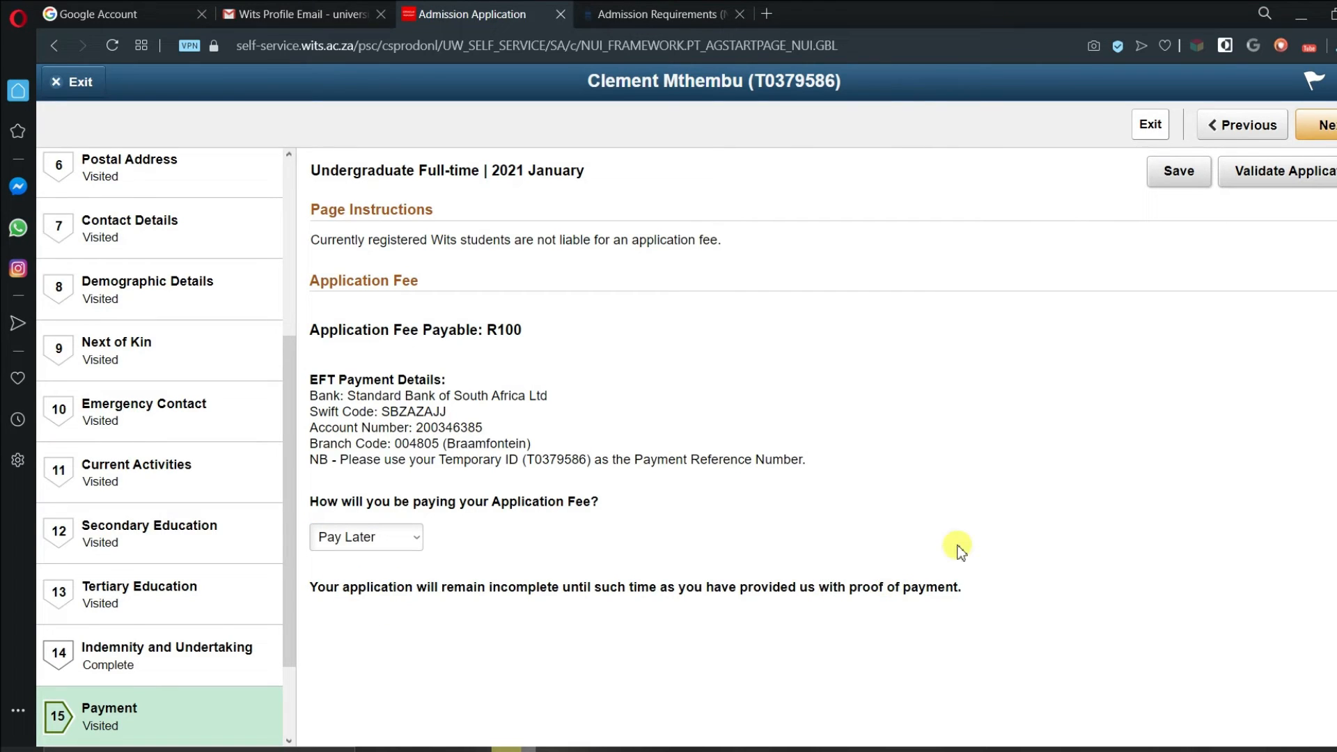
click(1184, 177)
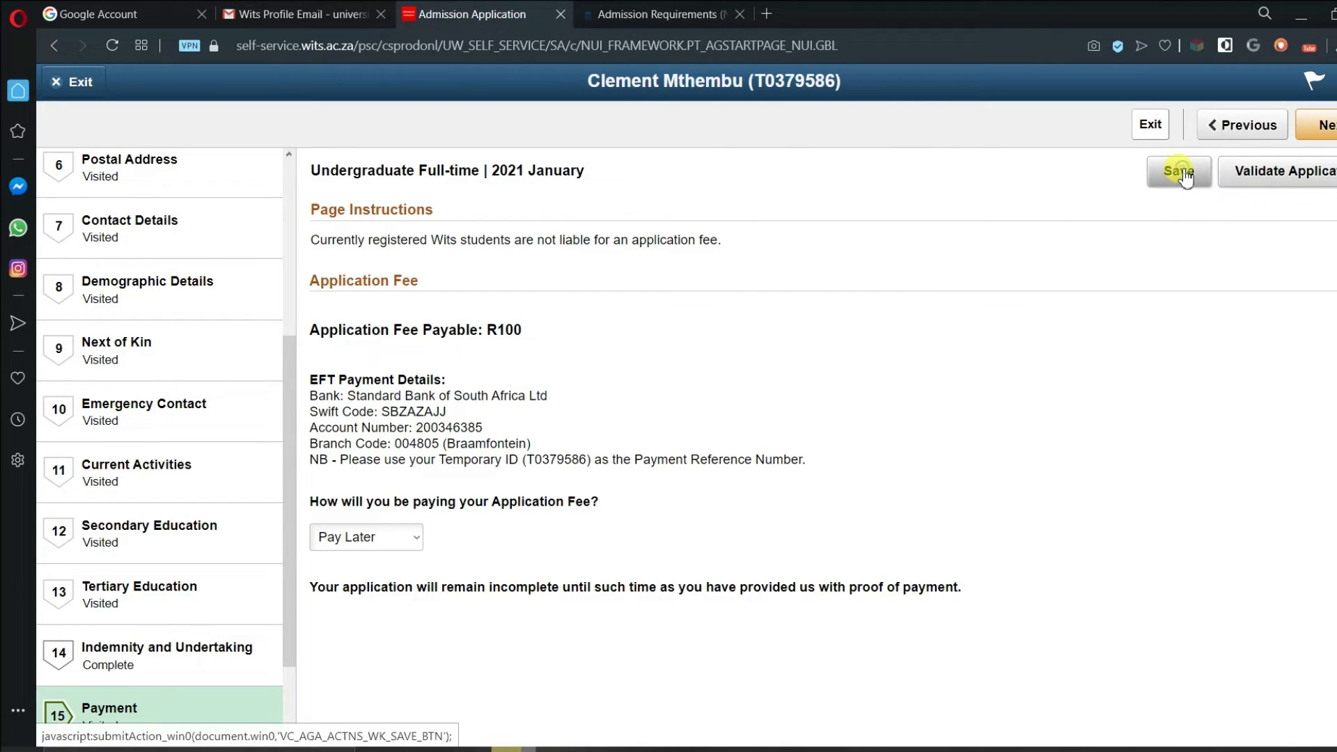
- Change the R100 fee payment method to Card Payment
drag(289, 403, 418, 543)
click(418, 537)
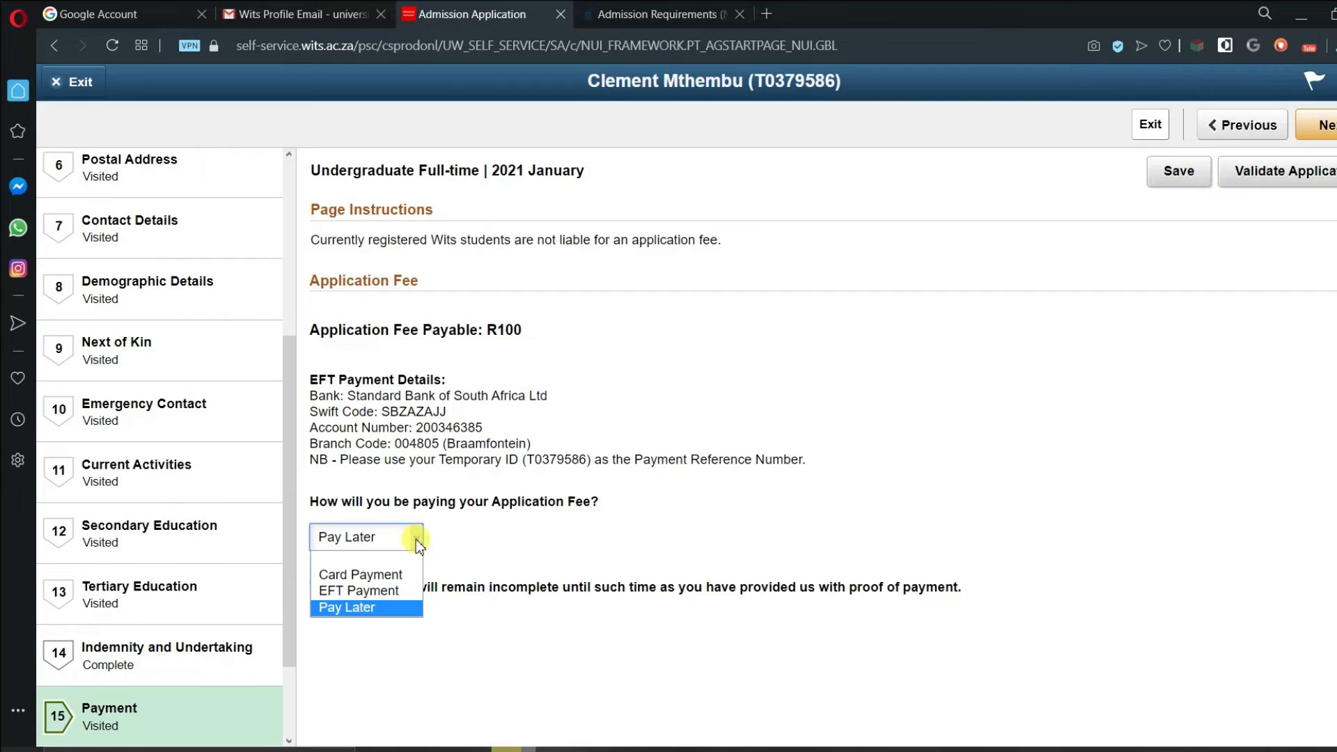
click(397, 576)
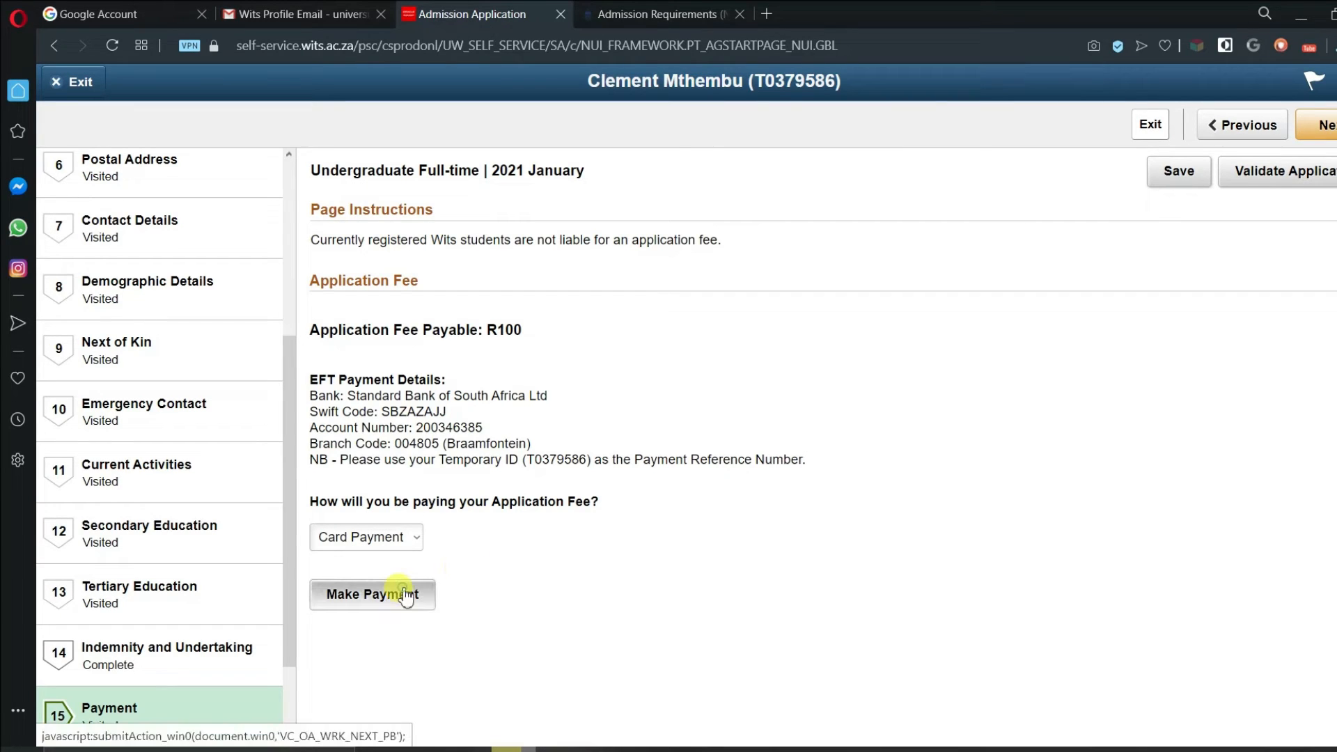
- Open the card payment form, review the R 100 amount, and return to Payment
click(406, 597)
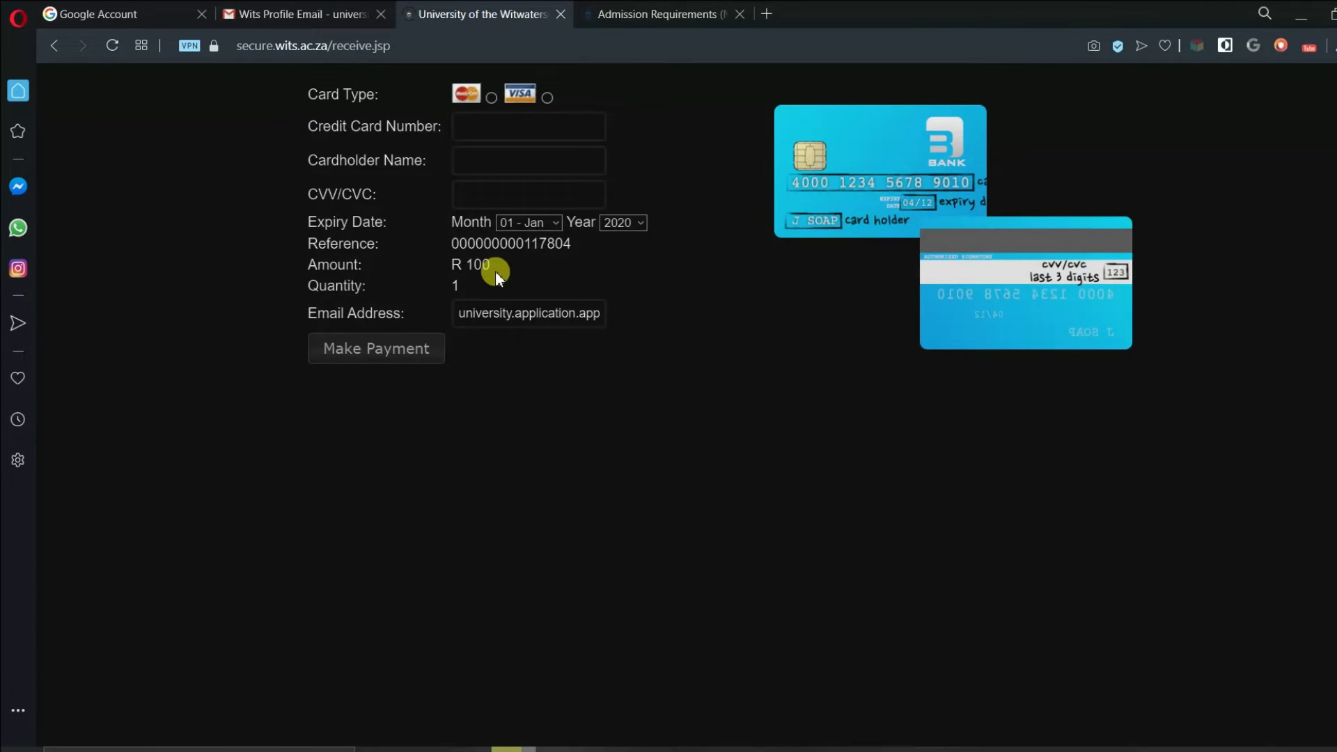
drag(495, 270, 461, 269)
click(643, 311)
click(62, 49)
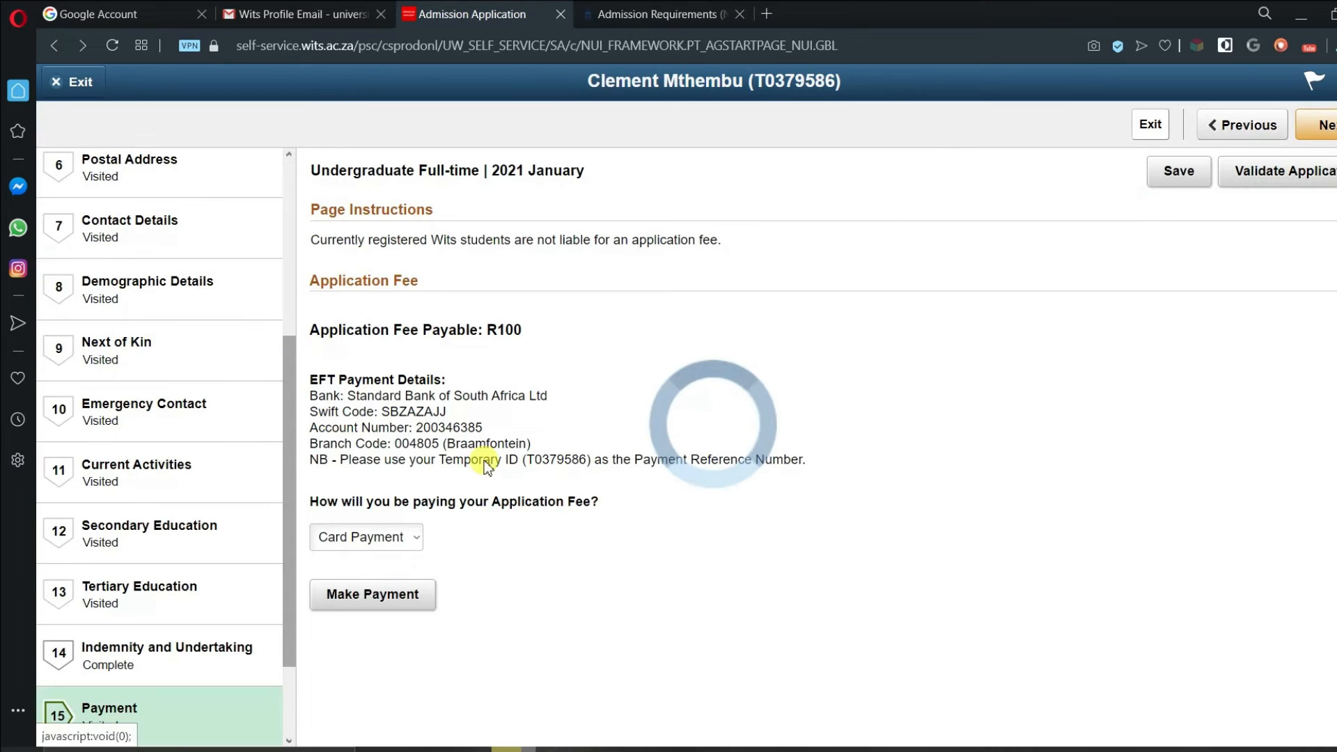
- Advance to the Documents step, locked until validation, with Payment now marked Complete
click(1321, 166)
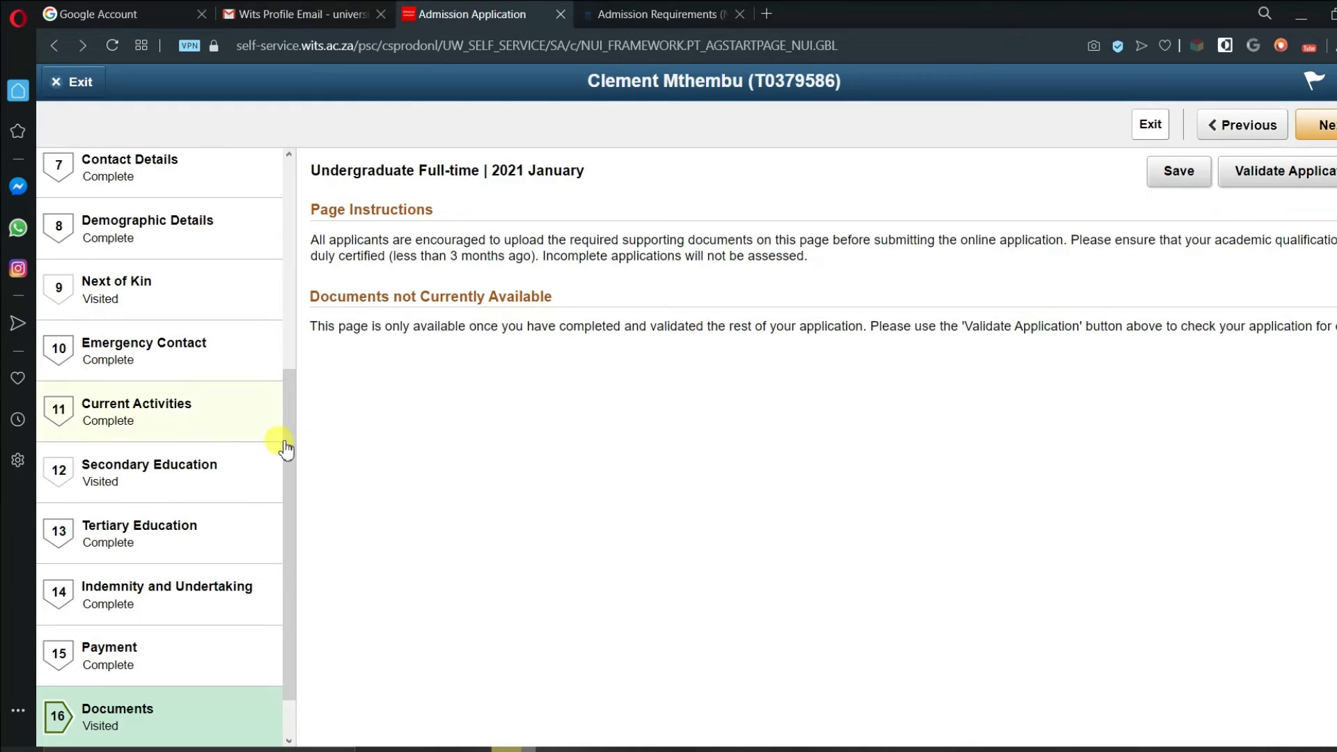
drag(285, 449, 303, 213)
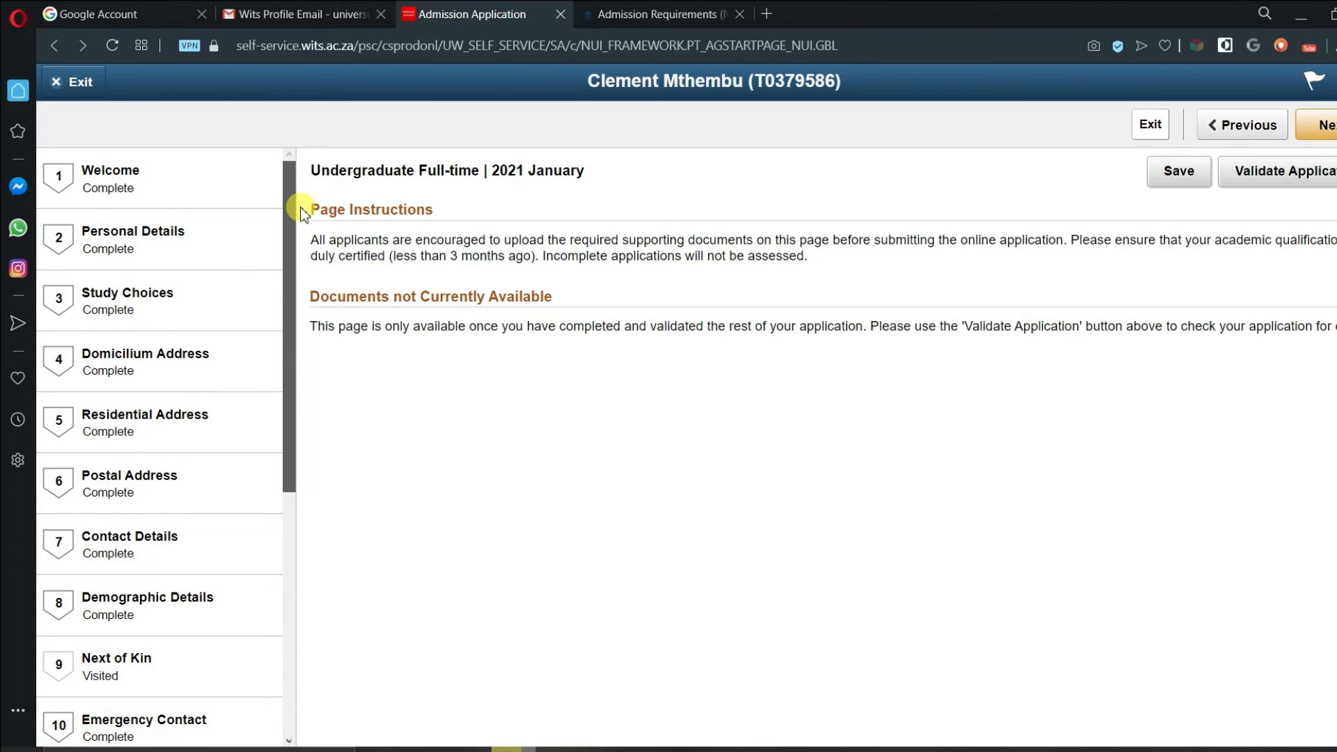
scroll(108, 472, down, 3)
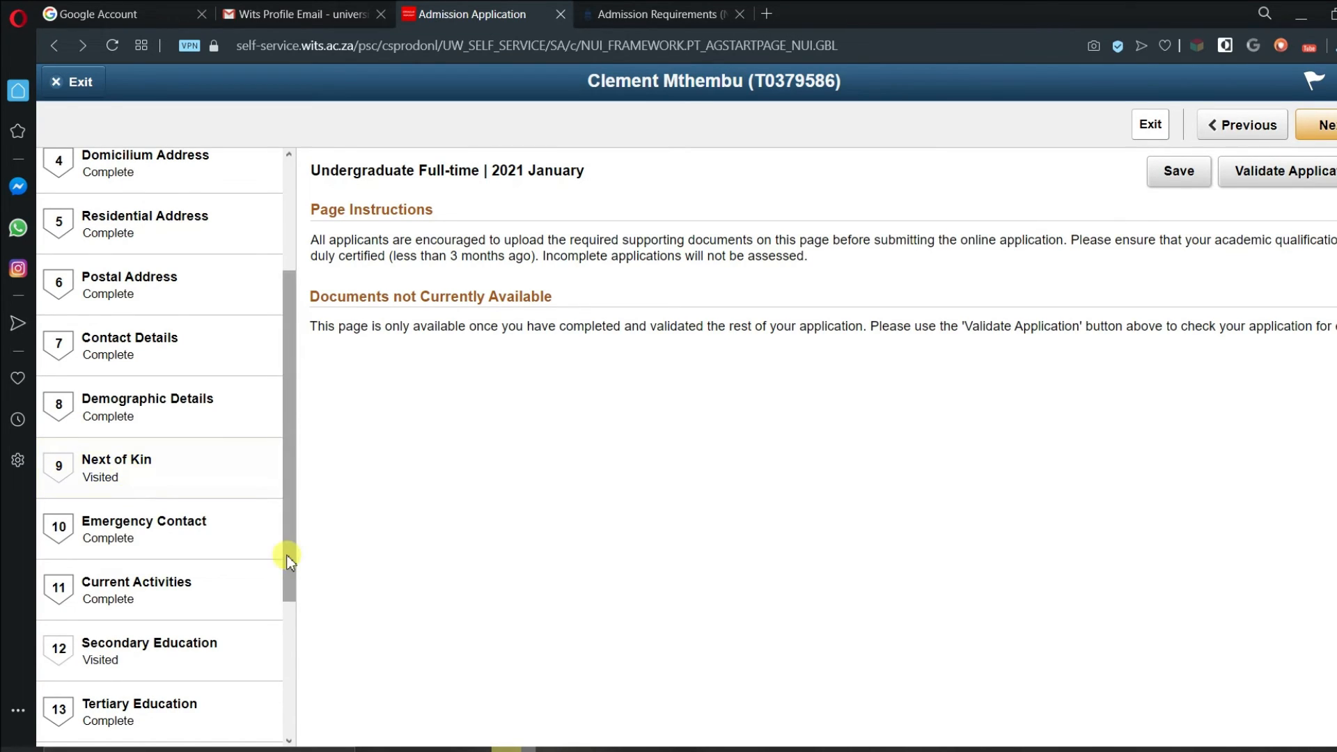
scroll(288, 562, down, 2)
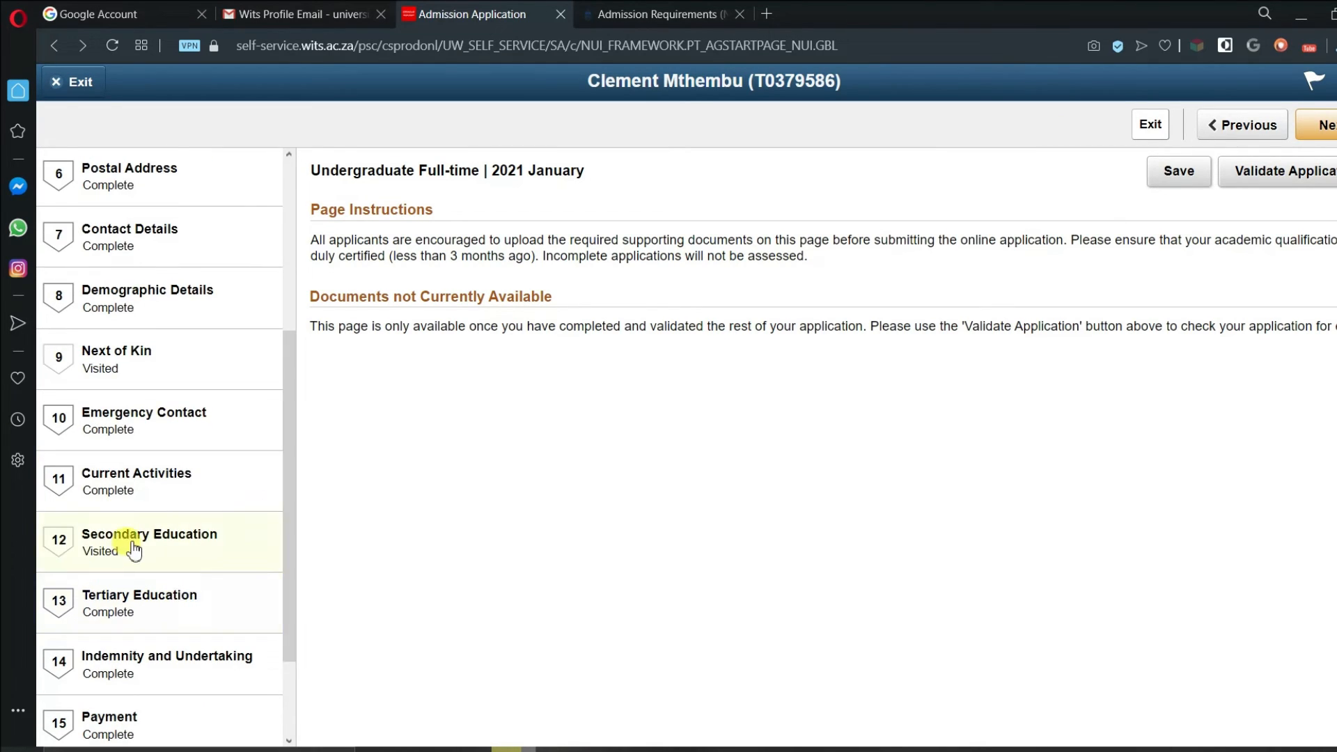
drag(294, 507, 454, 190)
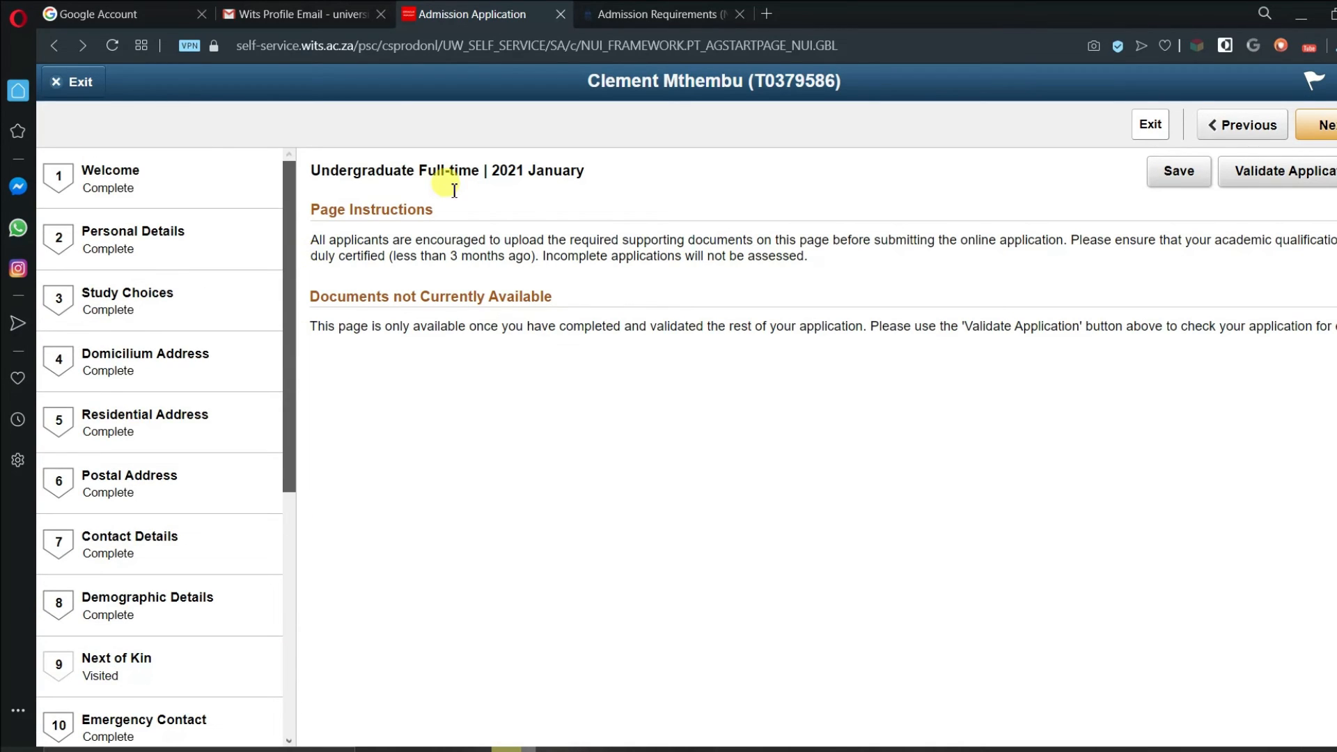
- Validate the application, dismiss the errors notice, and return to Secondary Education to fix the school
click(1290, 182)
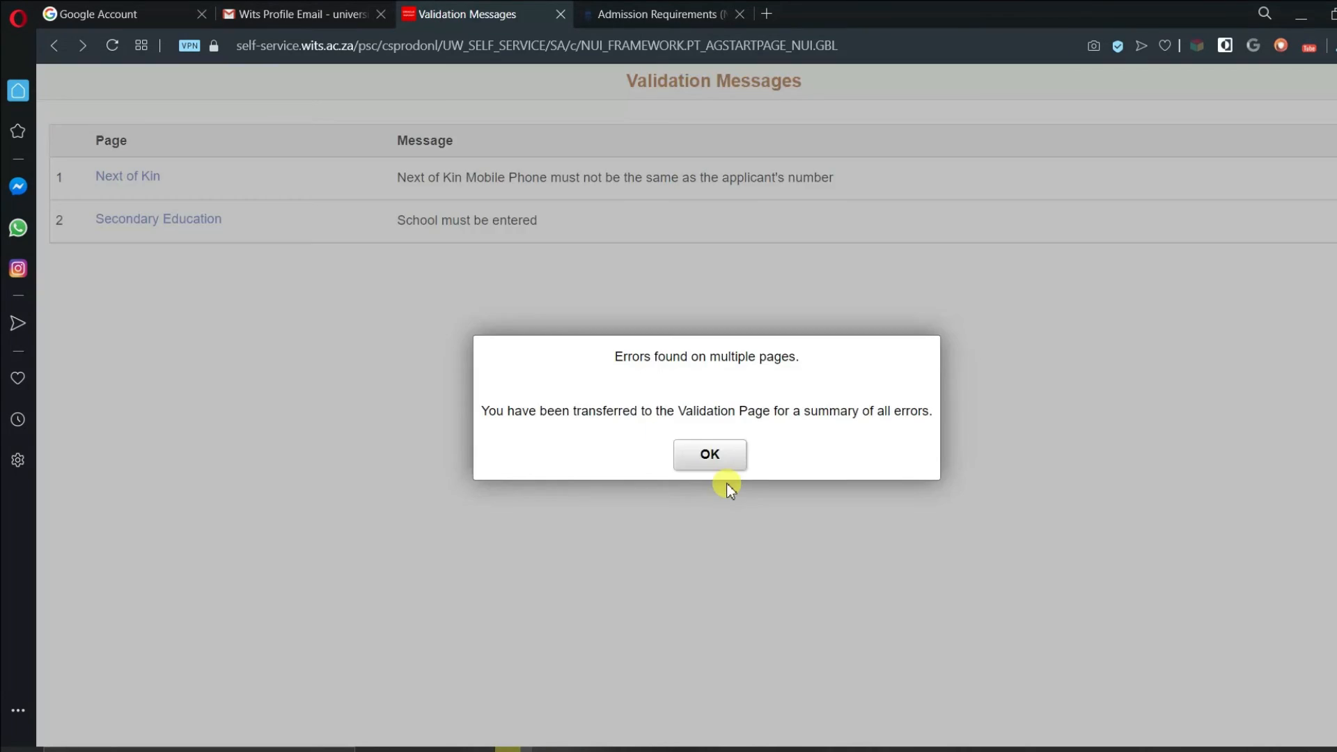
key(super)
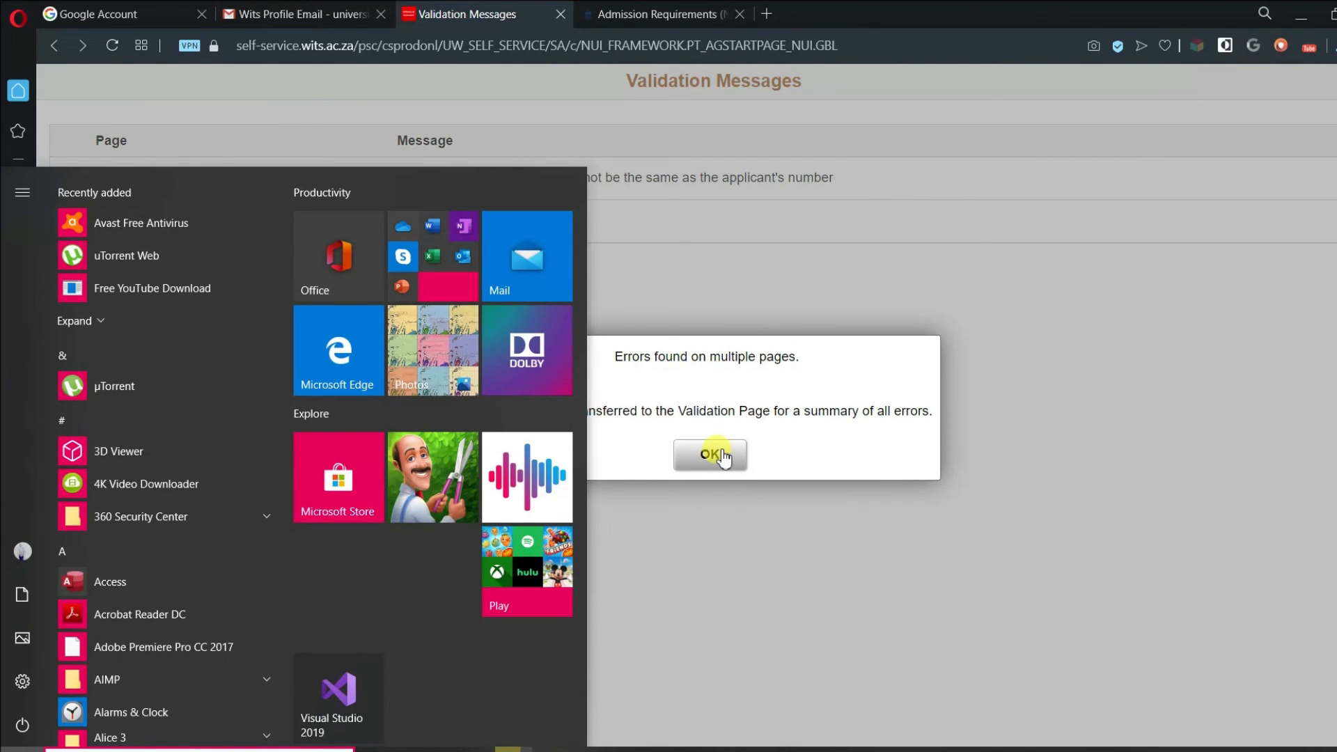
click(721, 453)
click(183, 224)
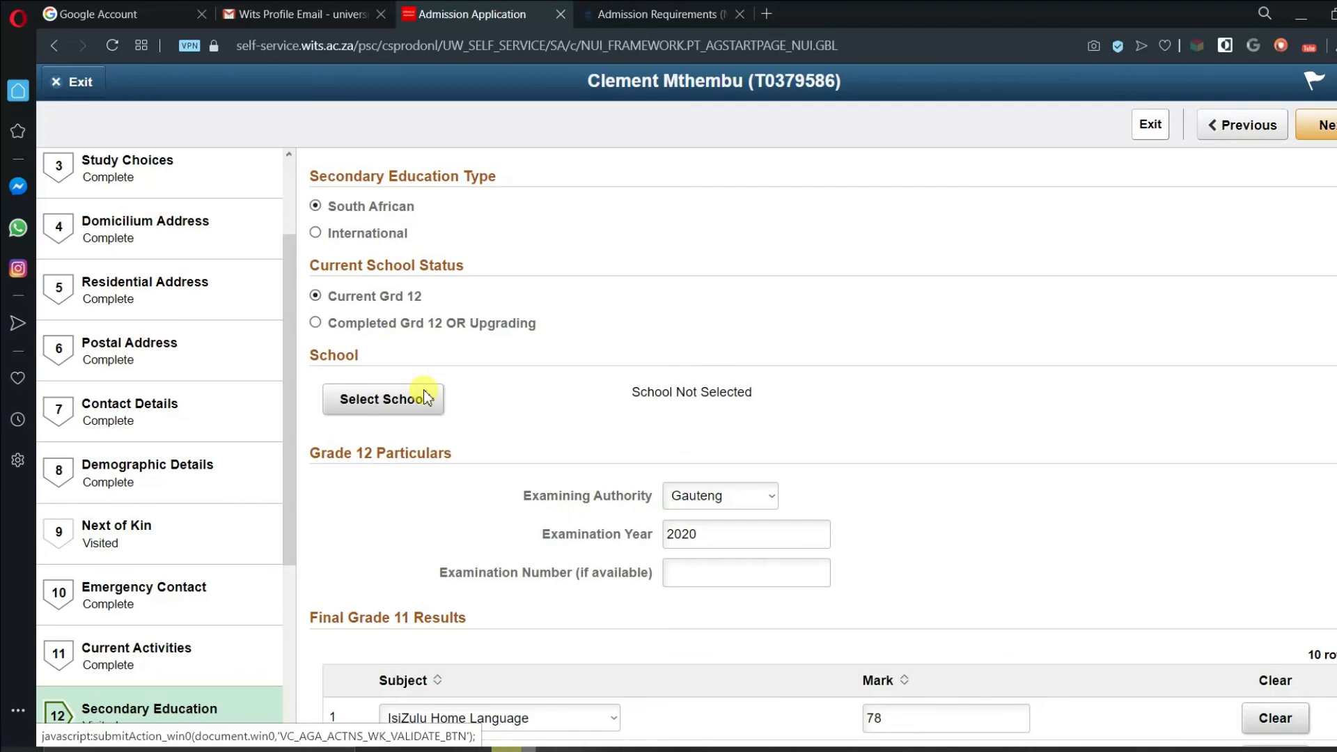
- Search the school list for 'Jiyana' and choose Jiyana Secondary School
scroll(427, 397, down, 1)
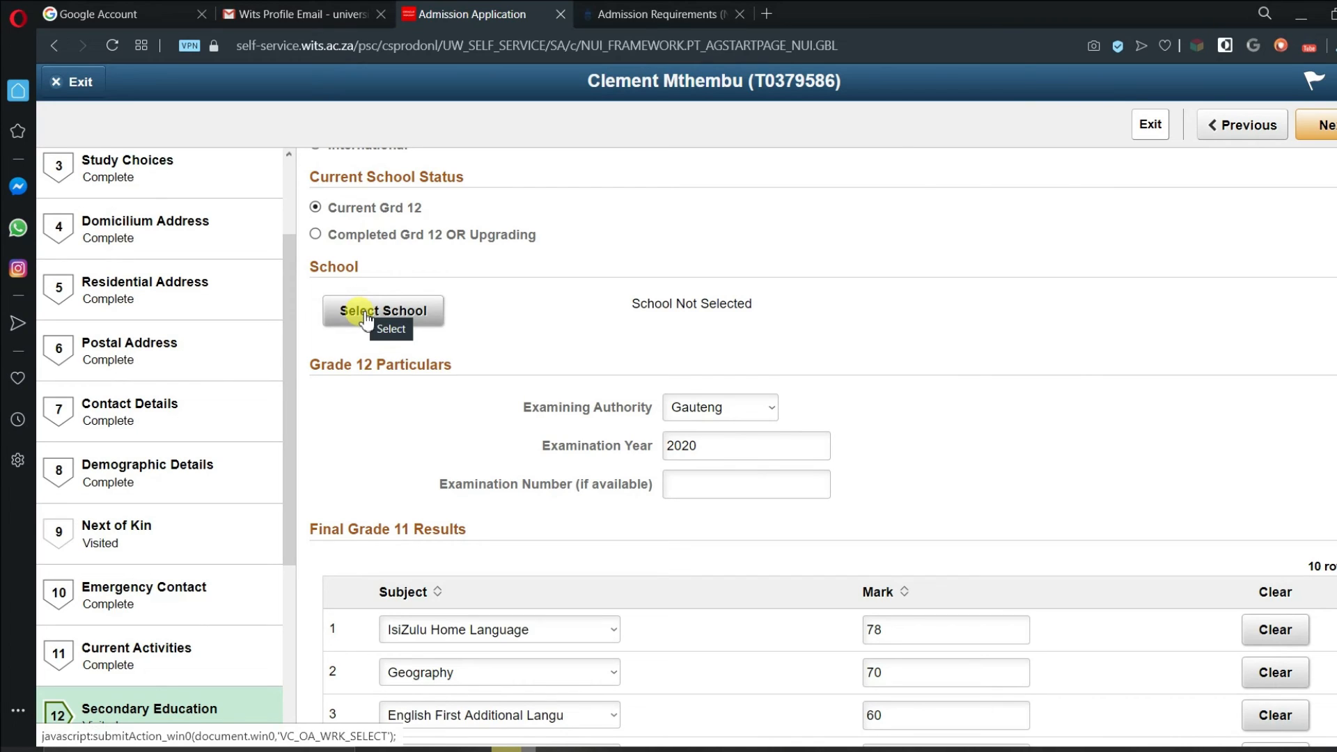
click(365, 319)
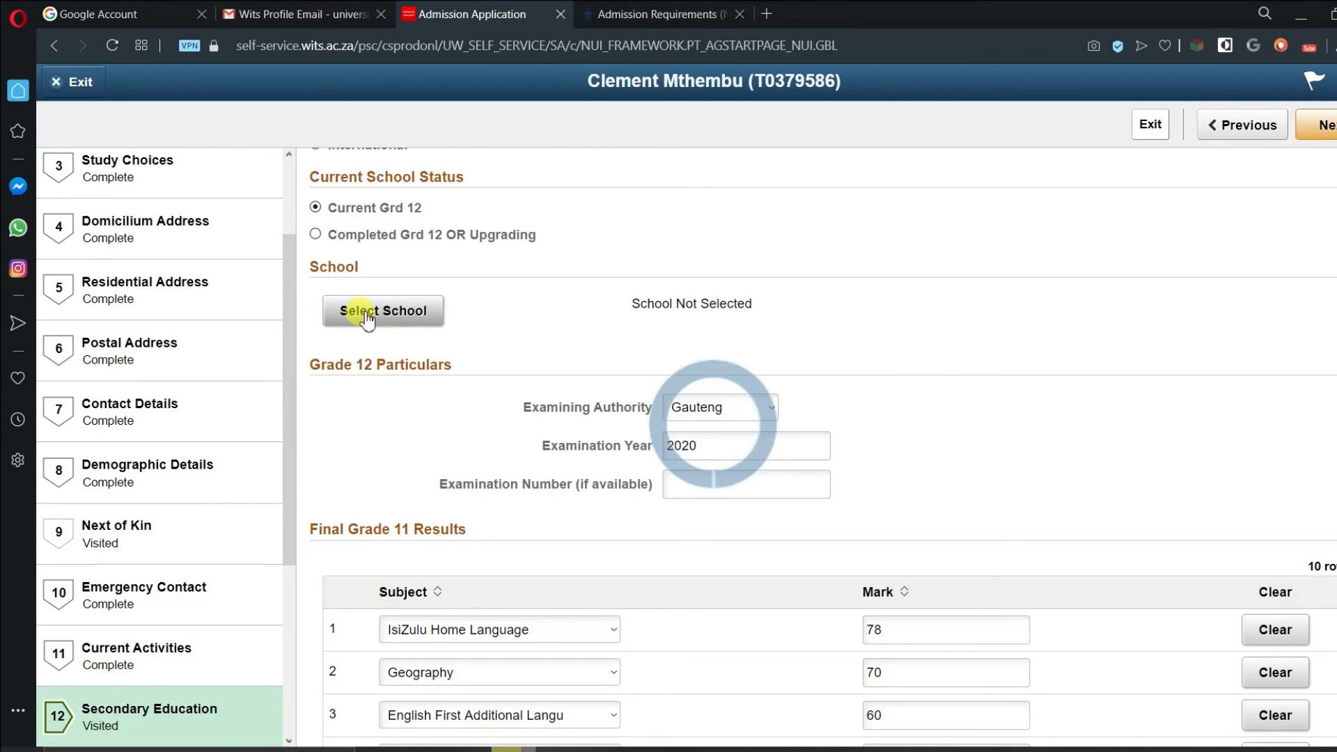
click(159, 200)
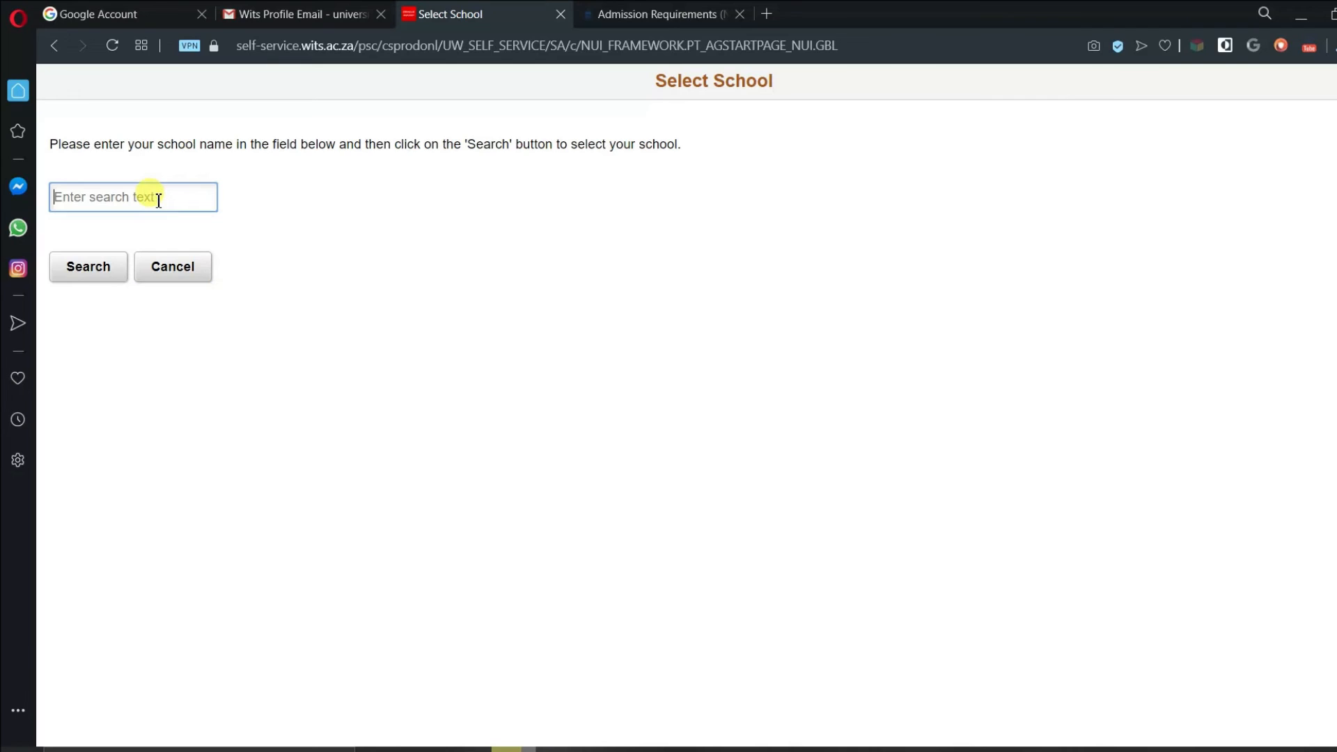
text(Jiyana)
drag(136, 199, 46, 199)
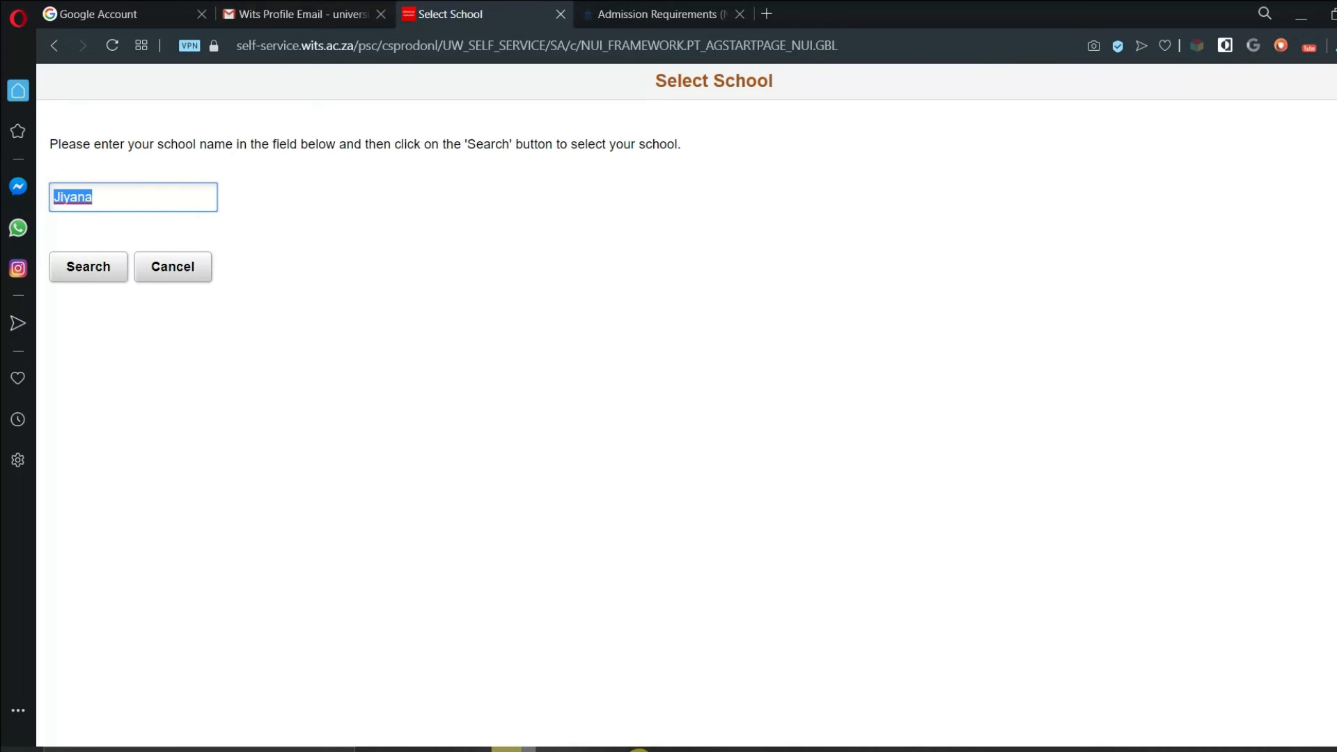
mouse_move(561, 750)
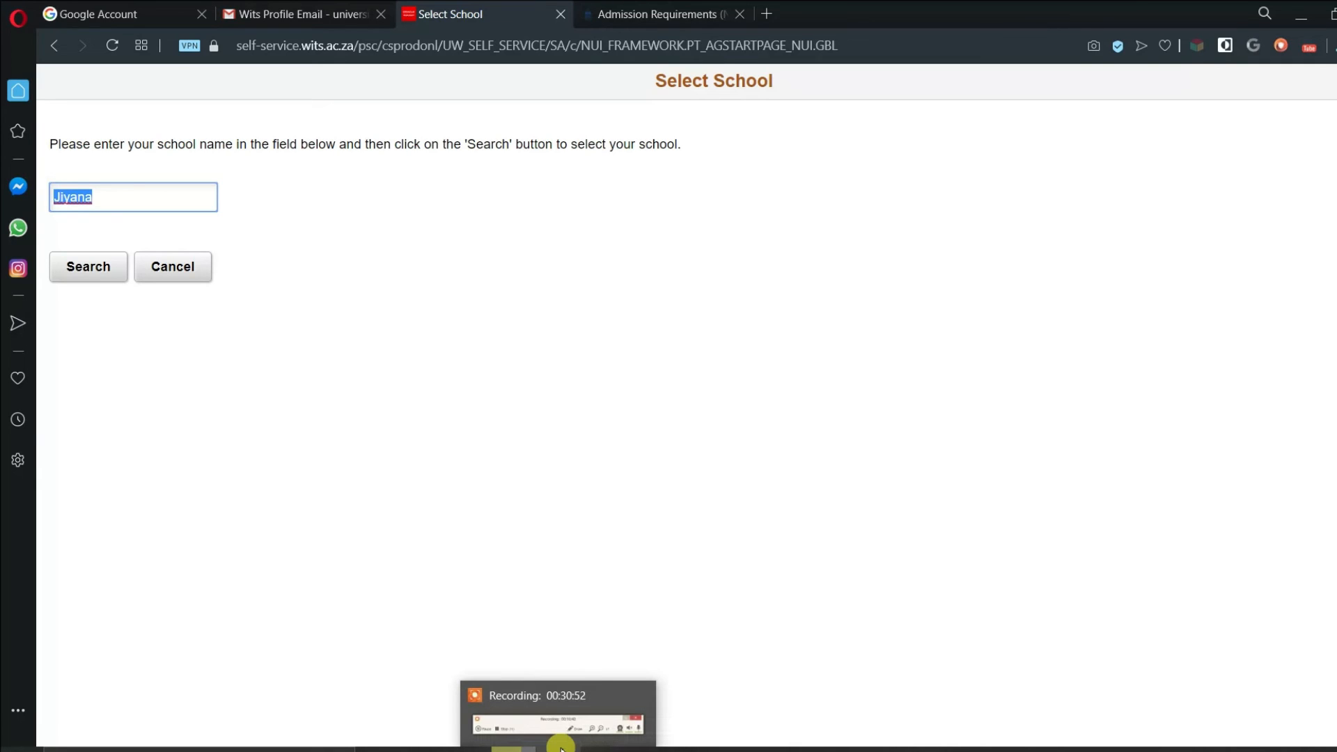
click(561, 747)
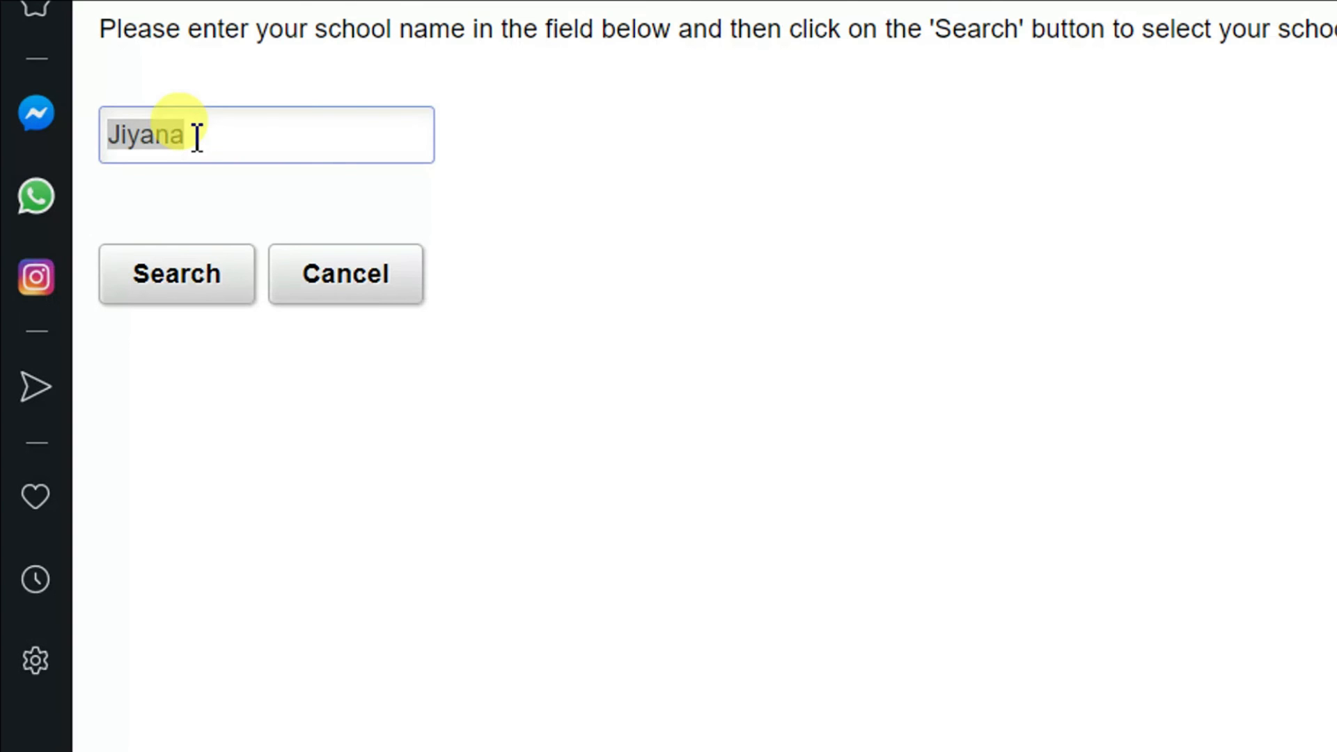
click(207, 137)
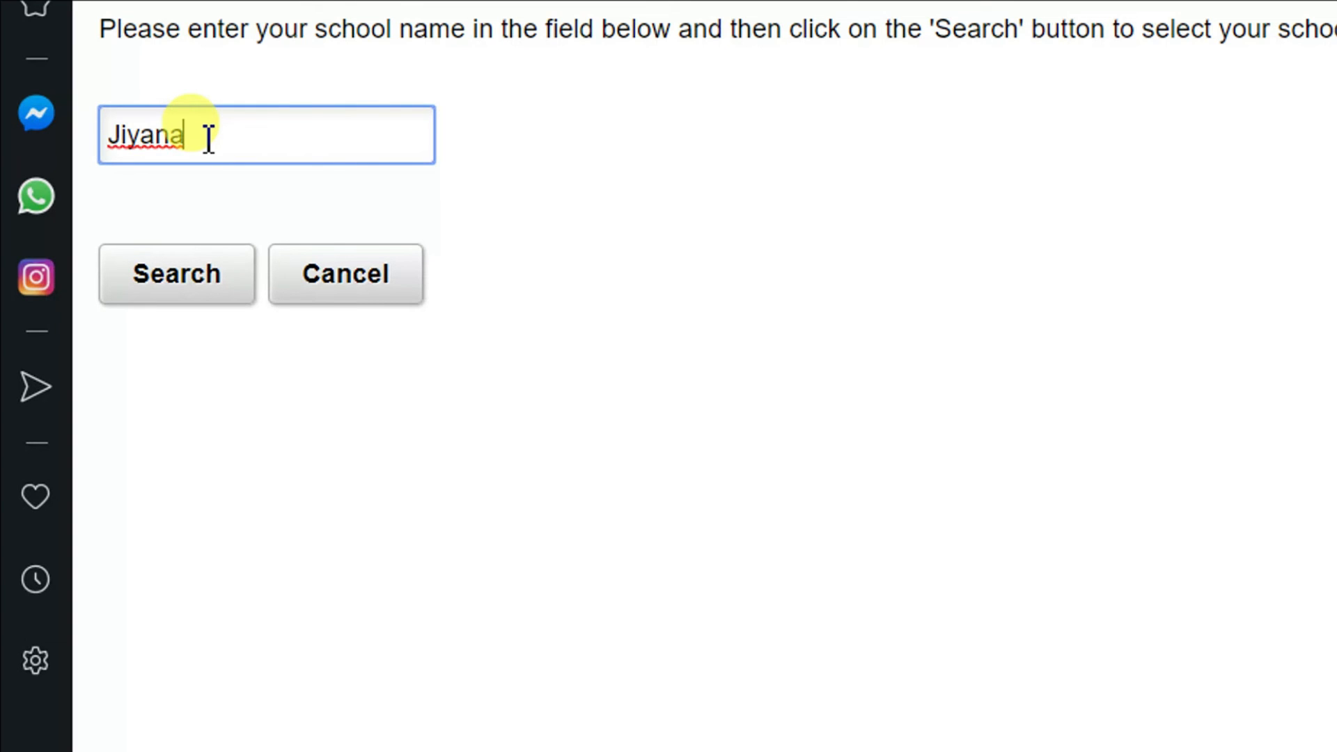
click(994, 646)
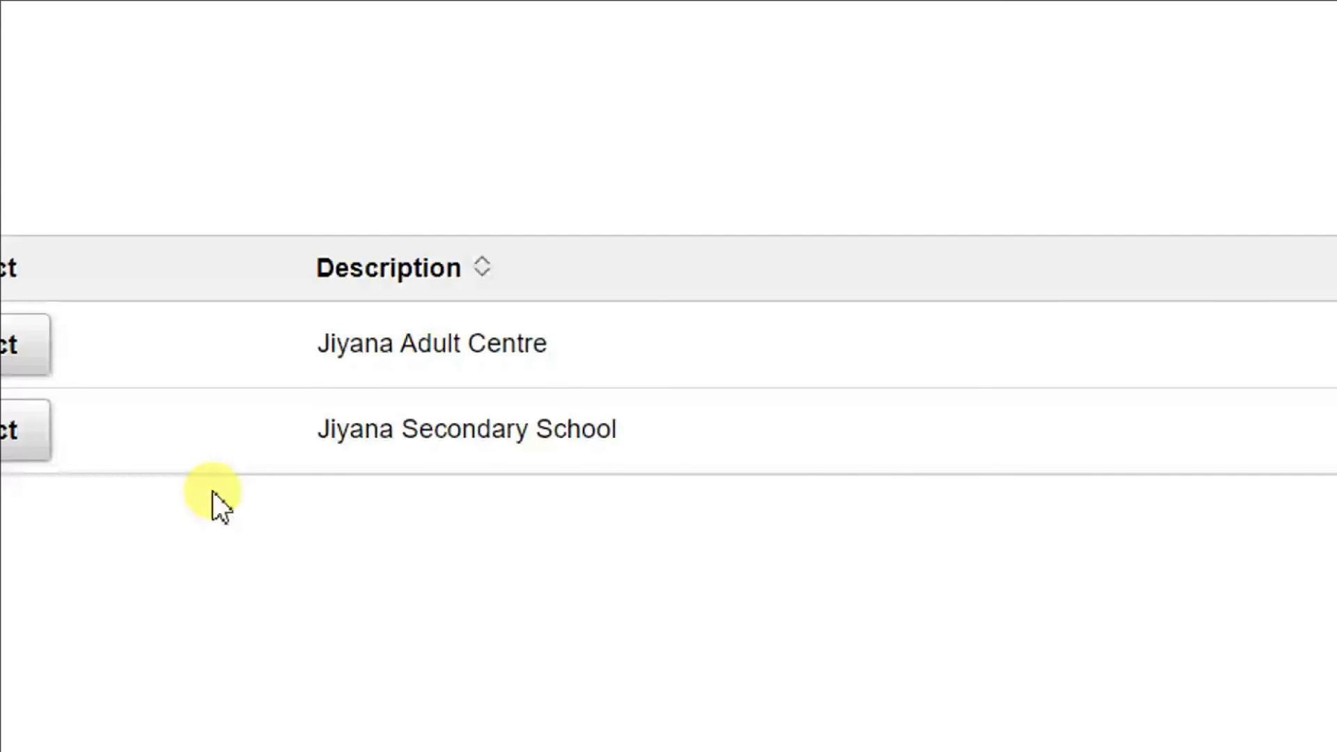
click(306, 430)
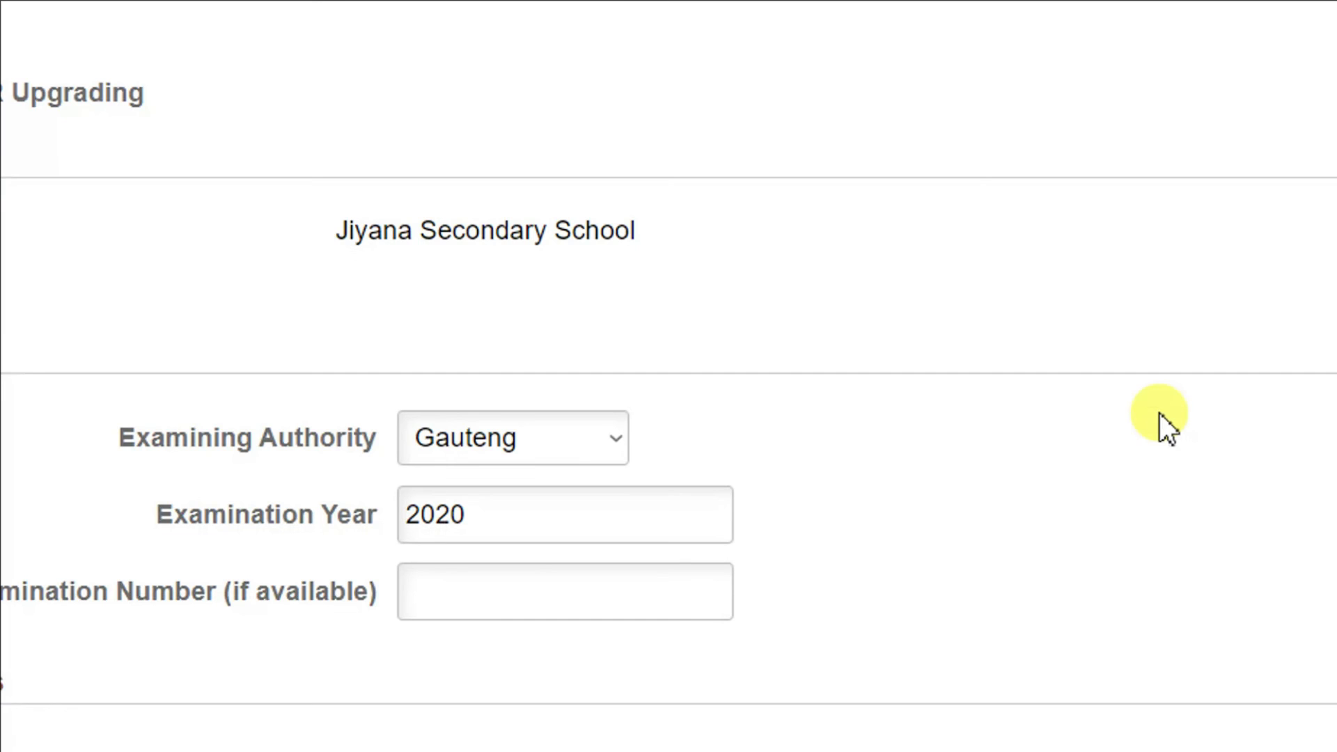
- Save the Secondary Education page with Jiyana Secondary School selected
scroll(1183, 211, up, 5)
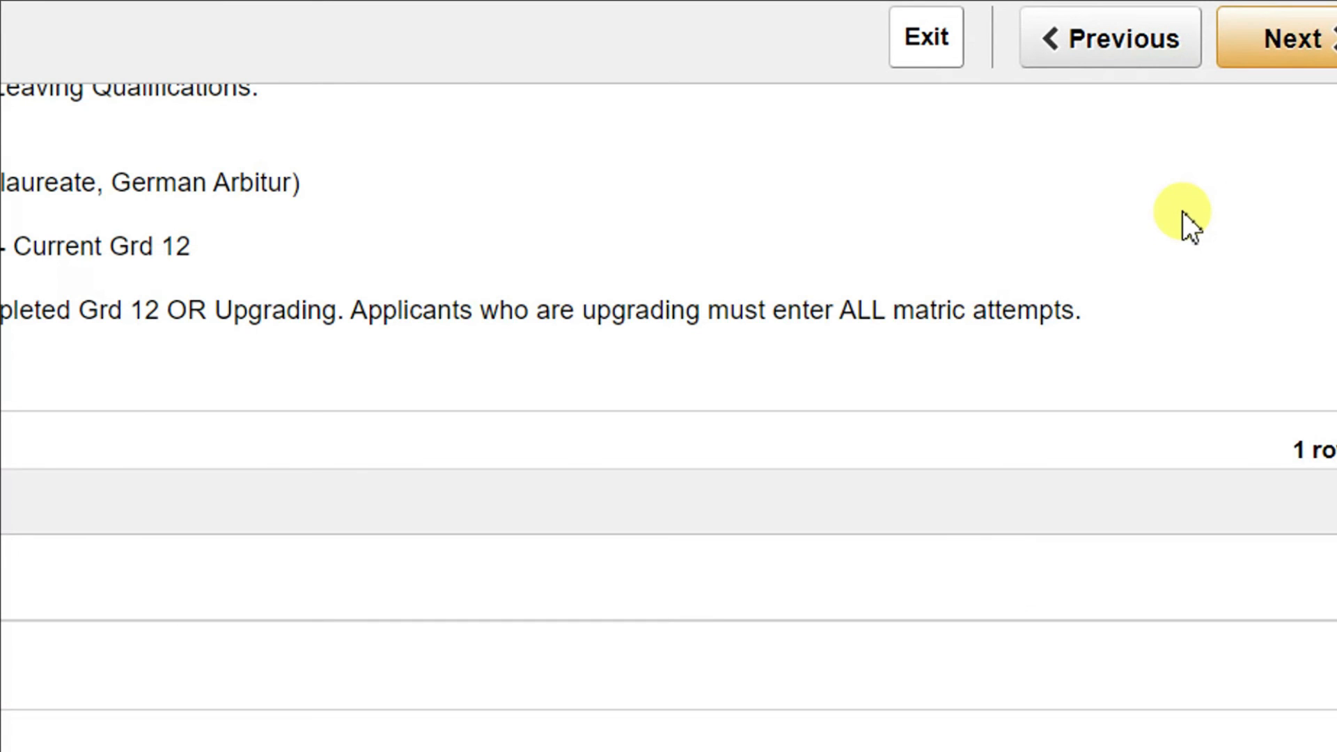
scroll(1182, 211, up, 3)
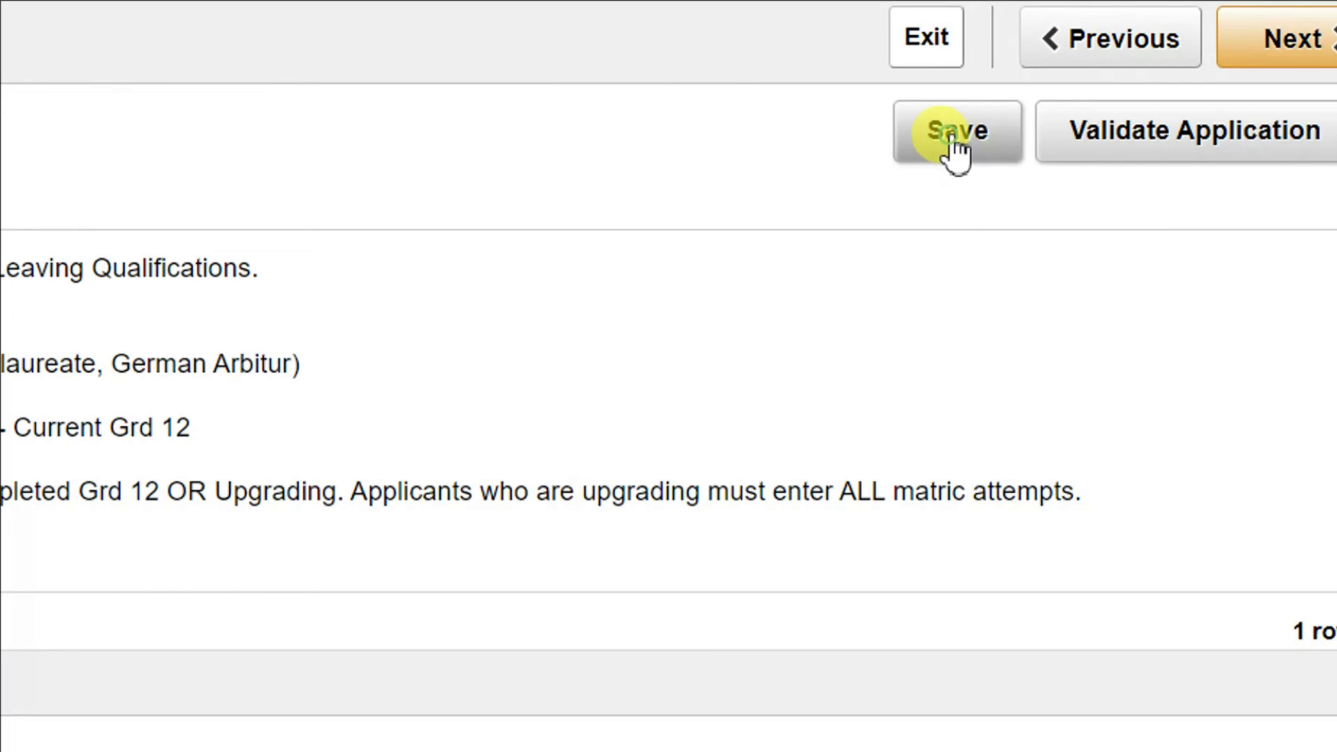
click(956, 140)
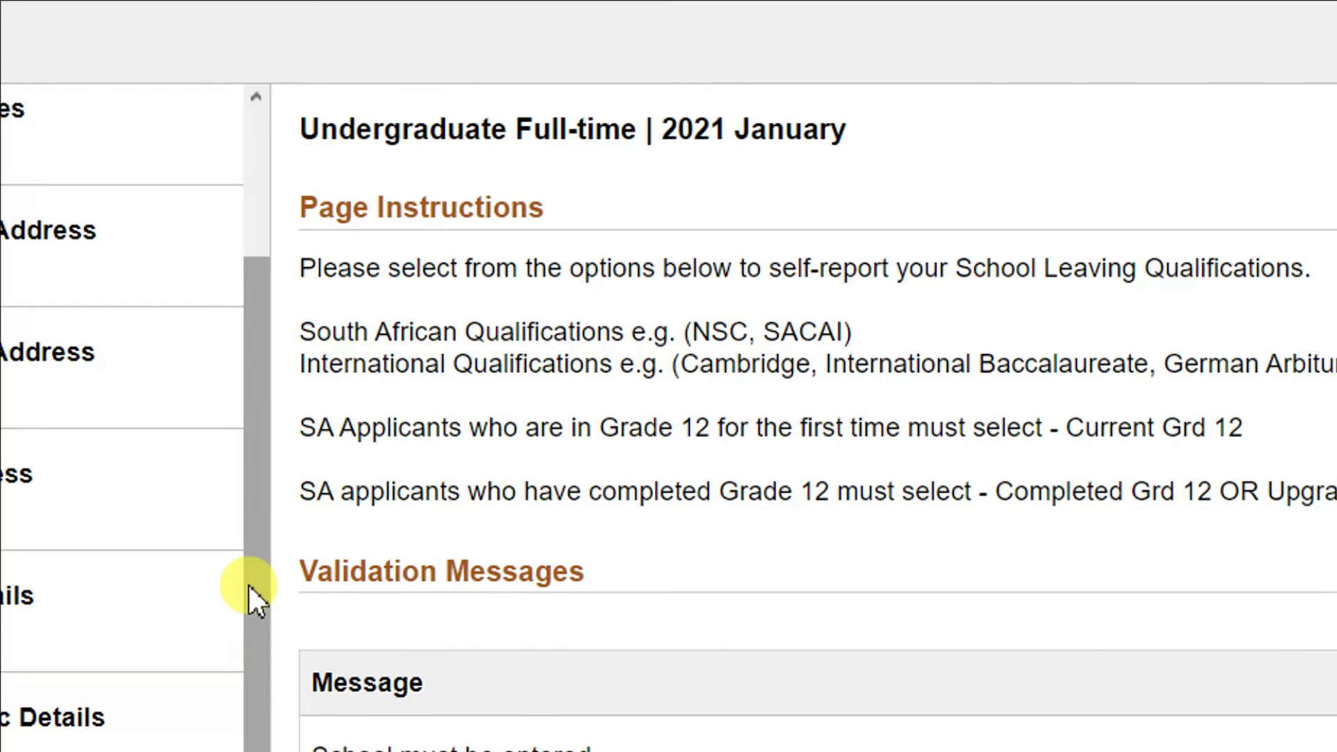
- Confirm the application is now valid and move on through Next of Kin toward Documents
drag(248, 583, 231, 743)
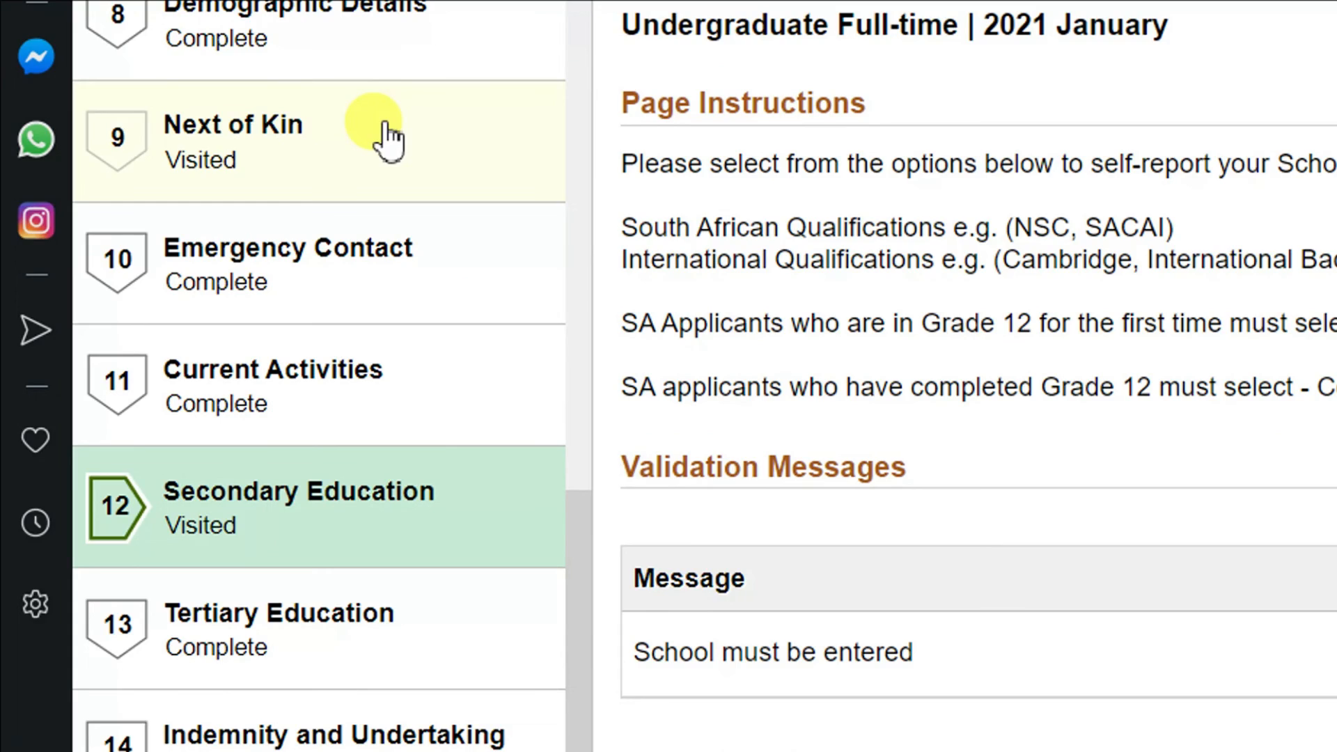
click(383, 137)
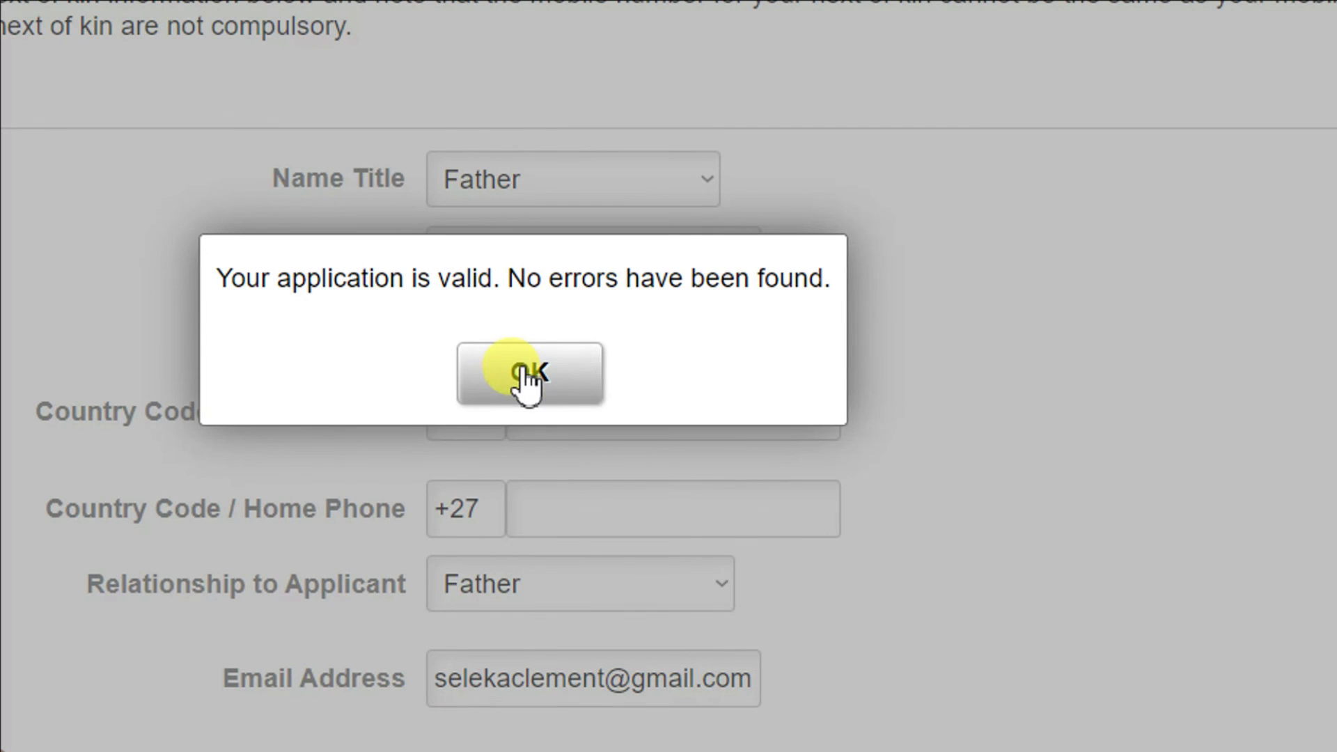
click(529, 376)
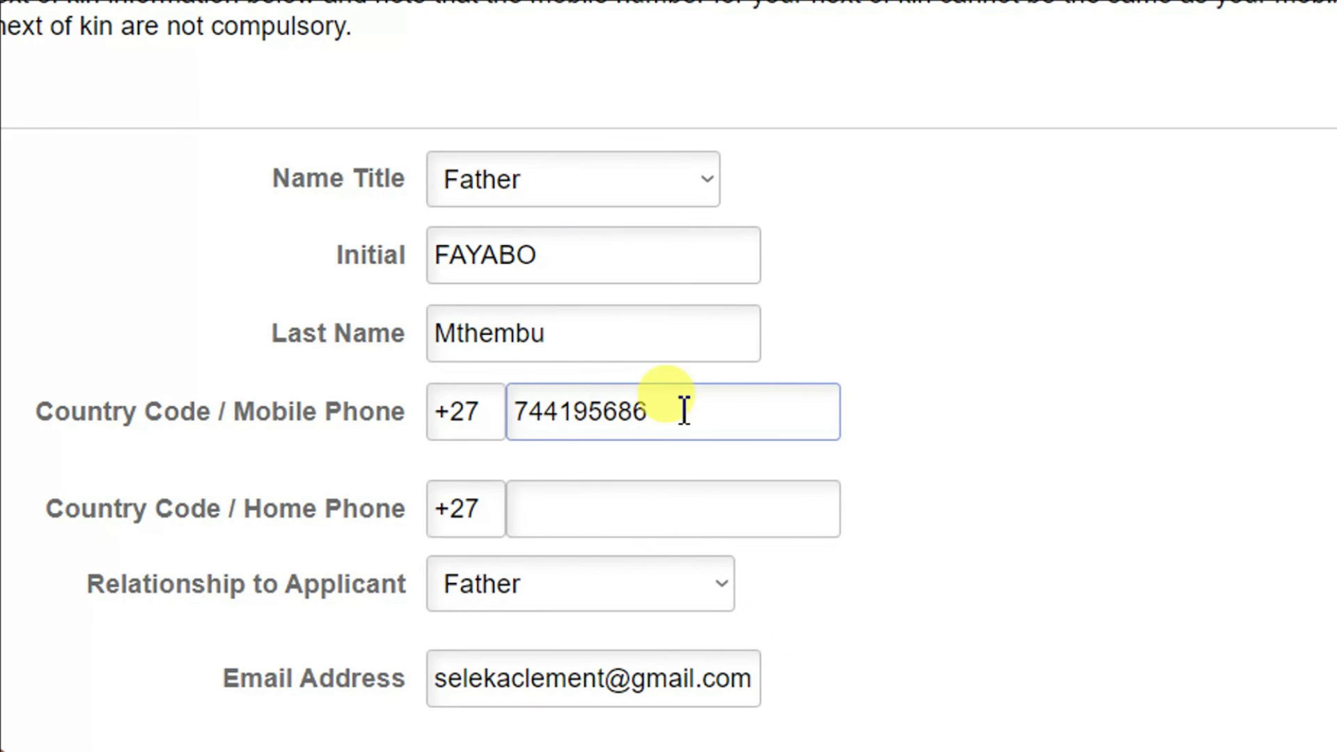
drag(685, 411, 514, 402)
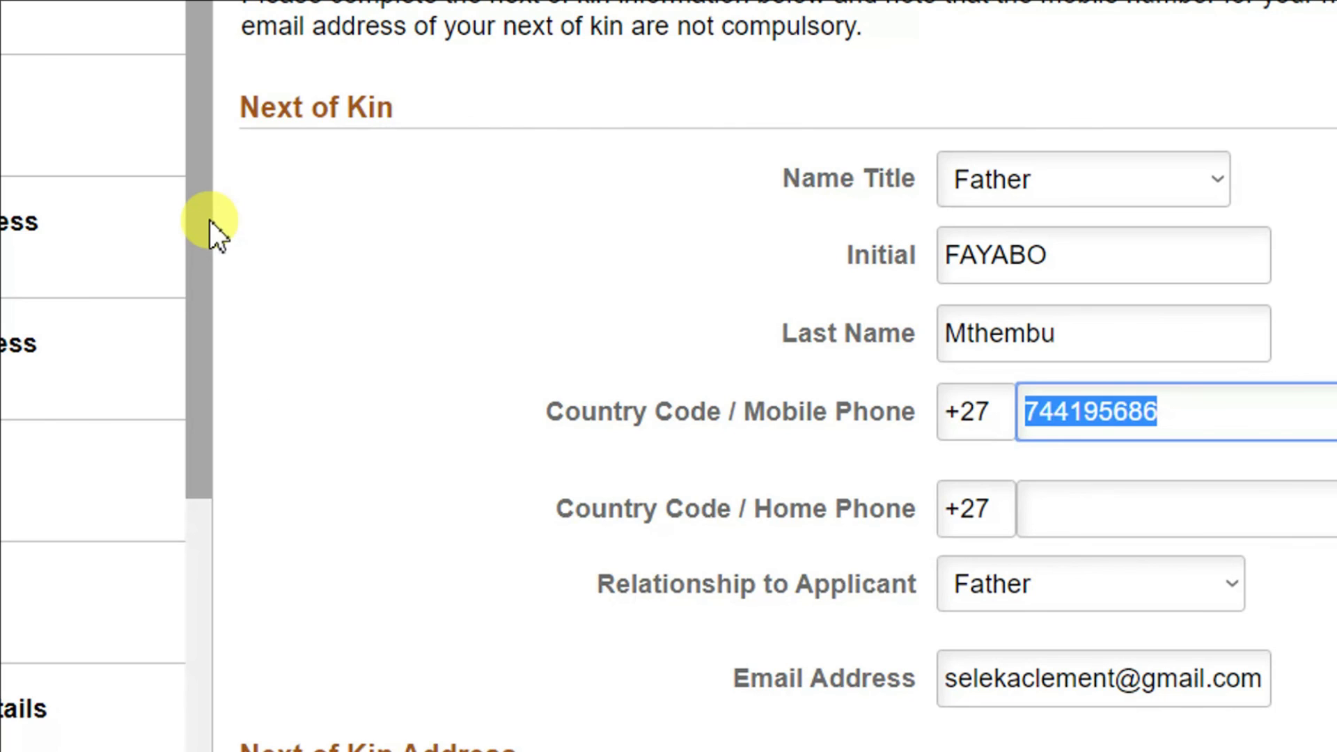
drag(210, 220, 158, 617)
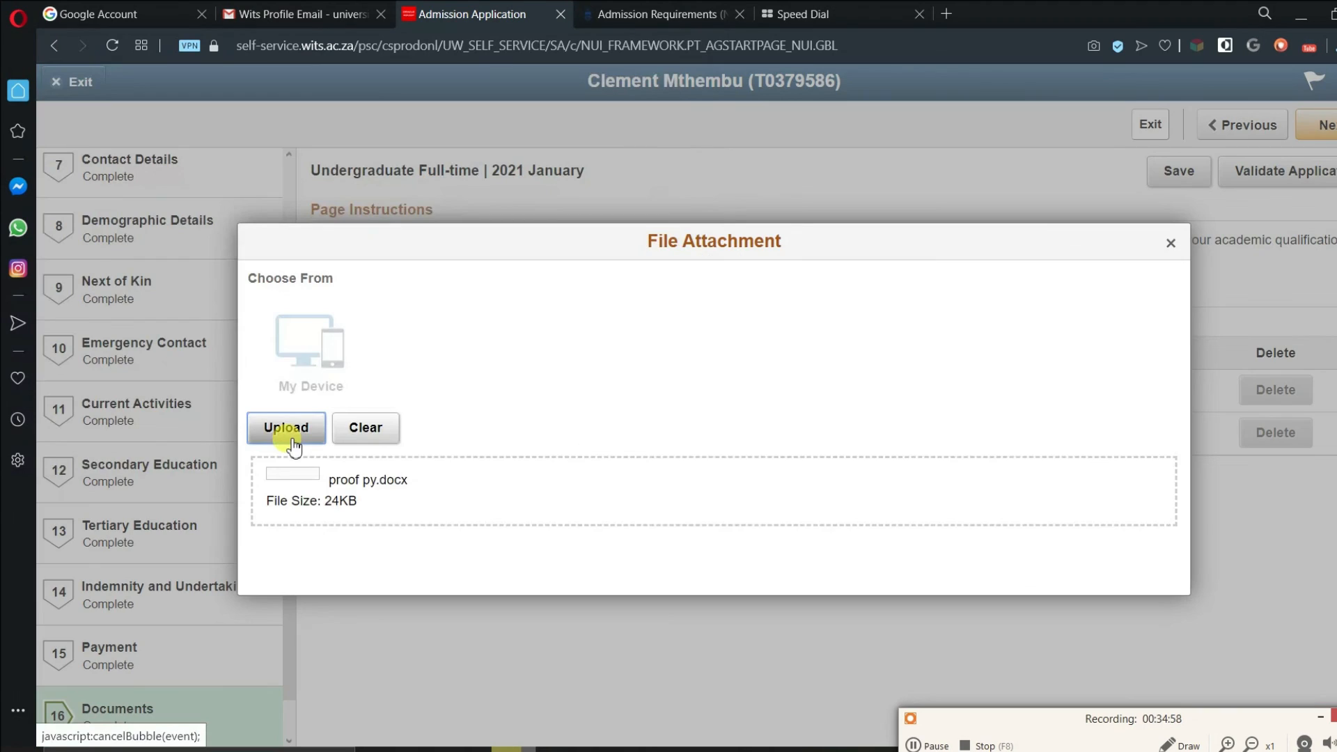
- Upload proof py.docx as the Application Fee document and confirm validation on Submit
click(287, 428)
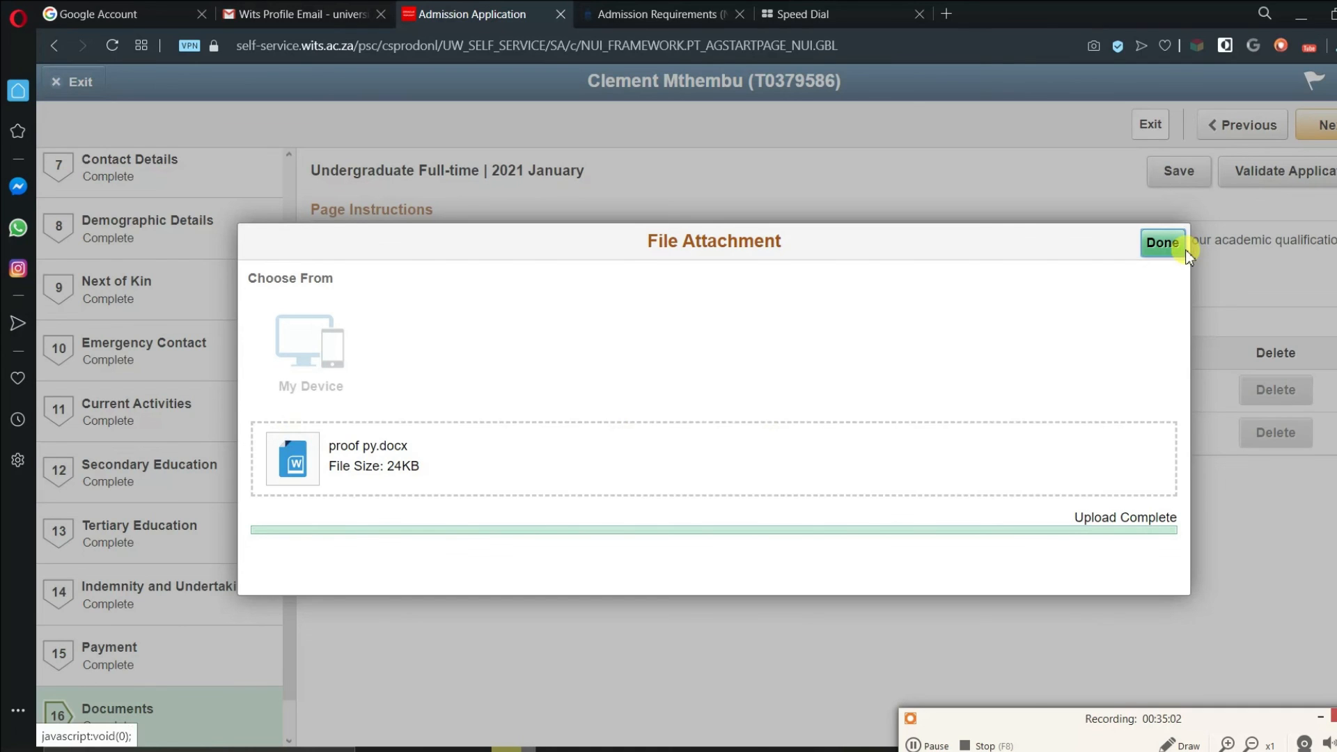
click(1183, 248)
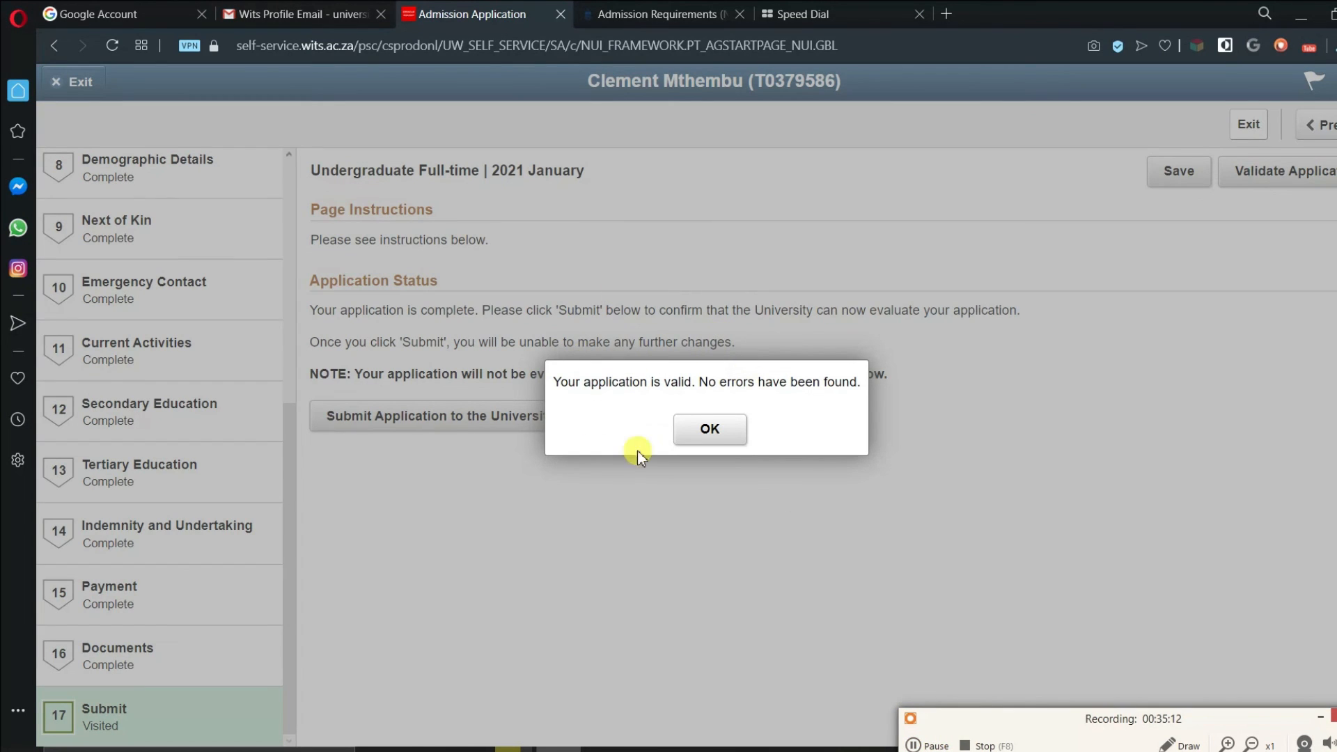
click(746, 417)
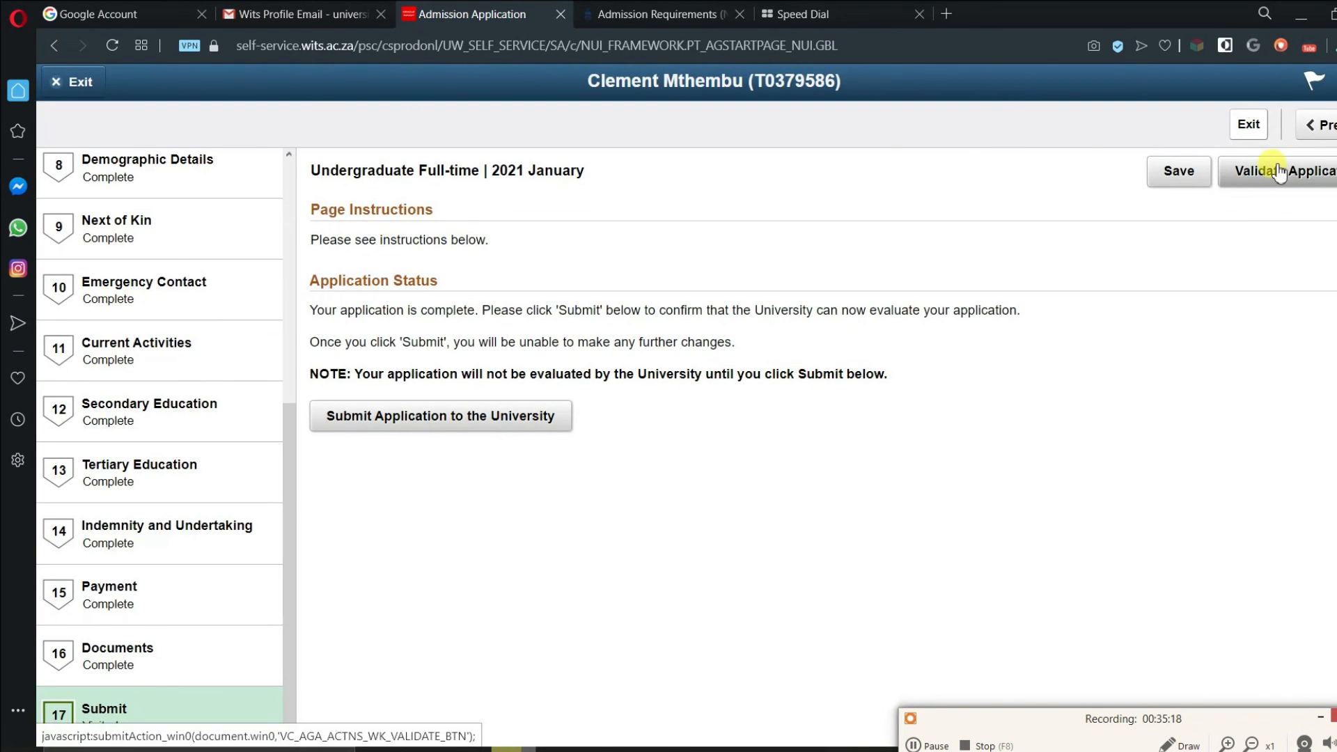